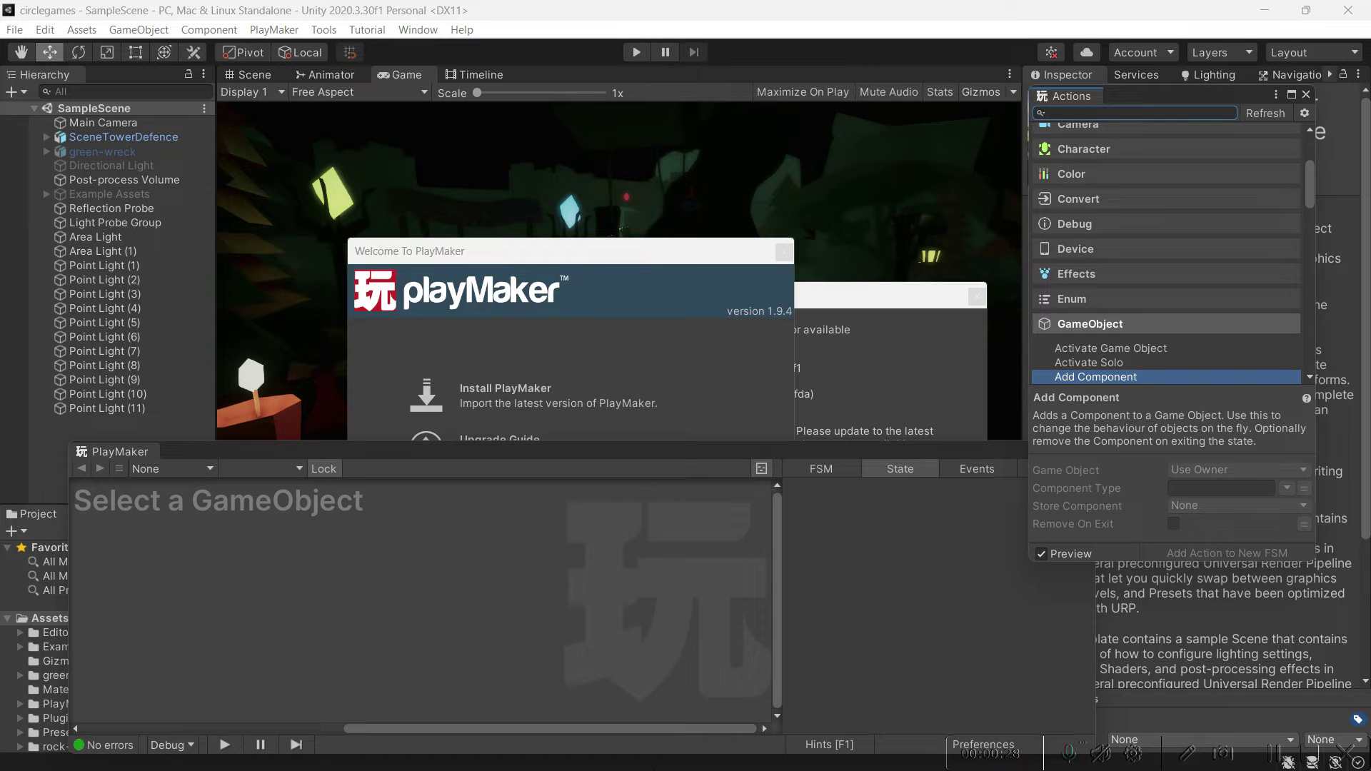
Switch to Microsoft Edge and open the Google homepage
key(super)
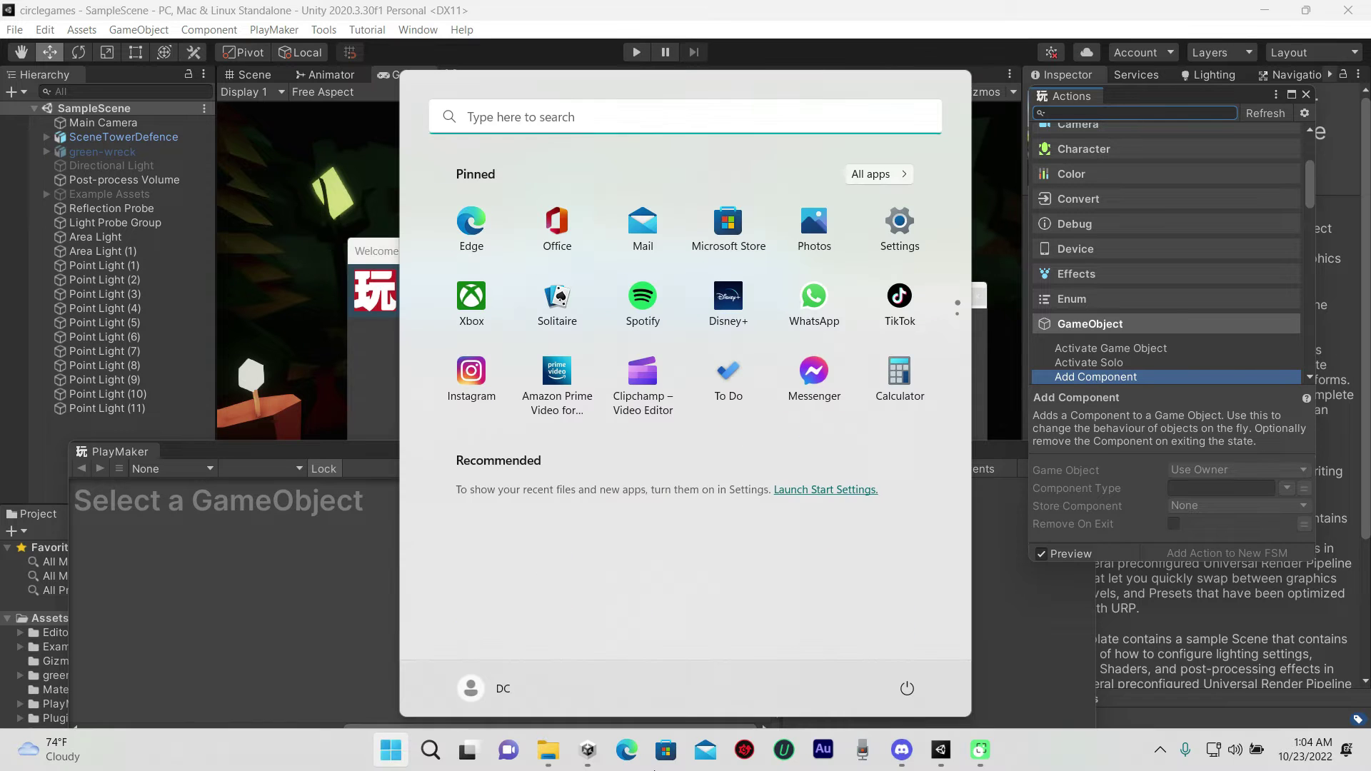
key(Escape)
click(631, 755)
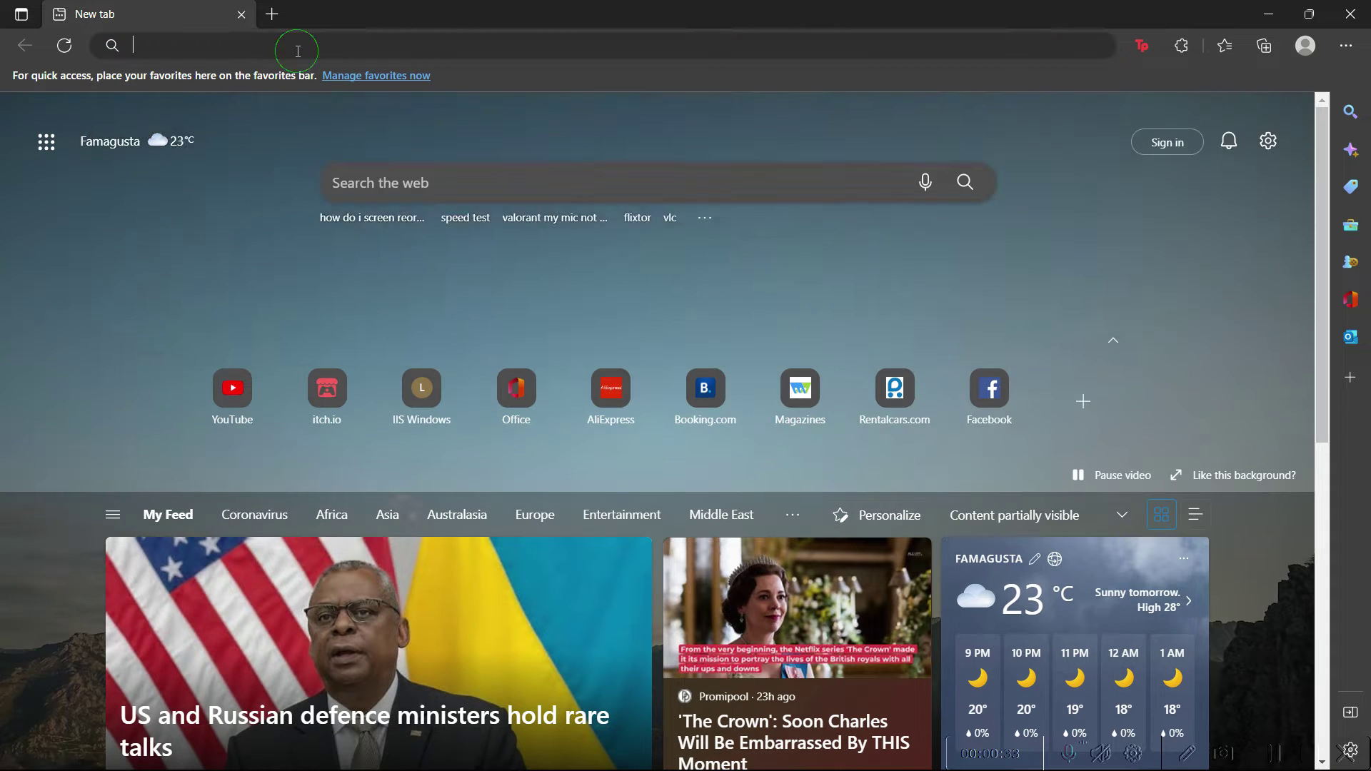
click(299, 50)
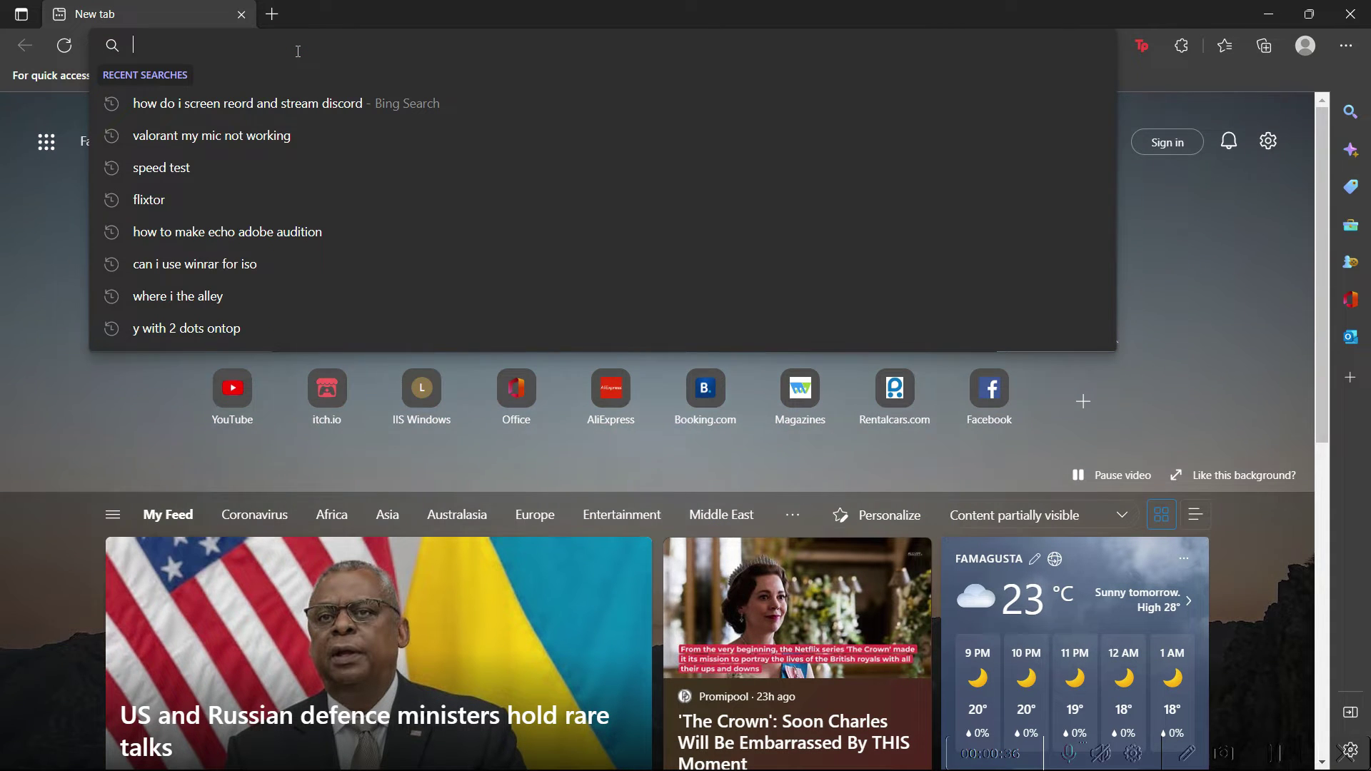
text(google)
key(Return)
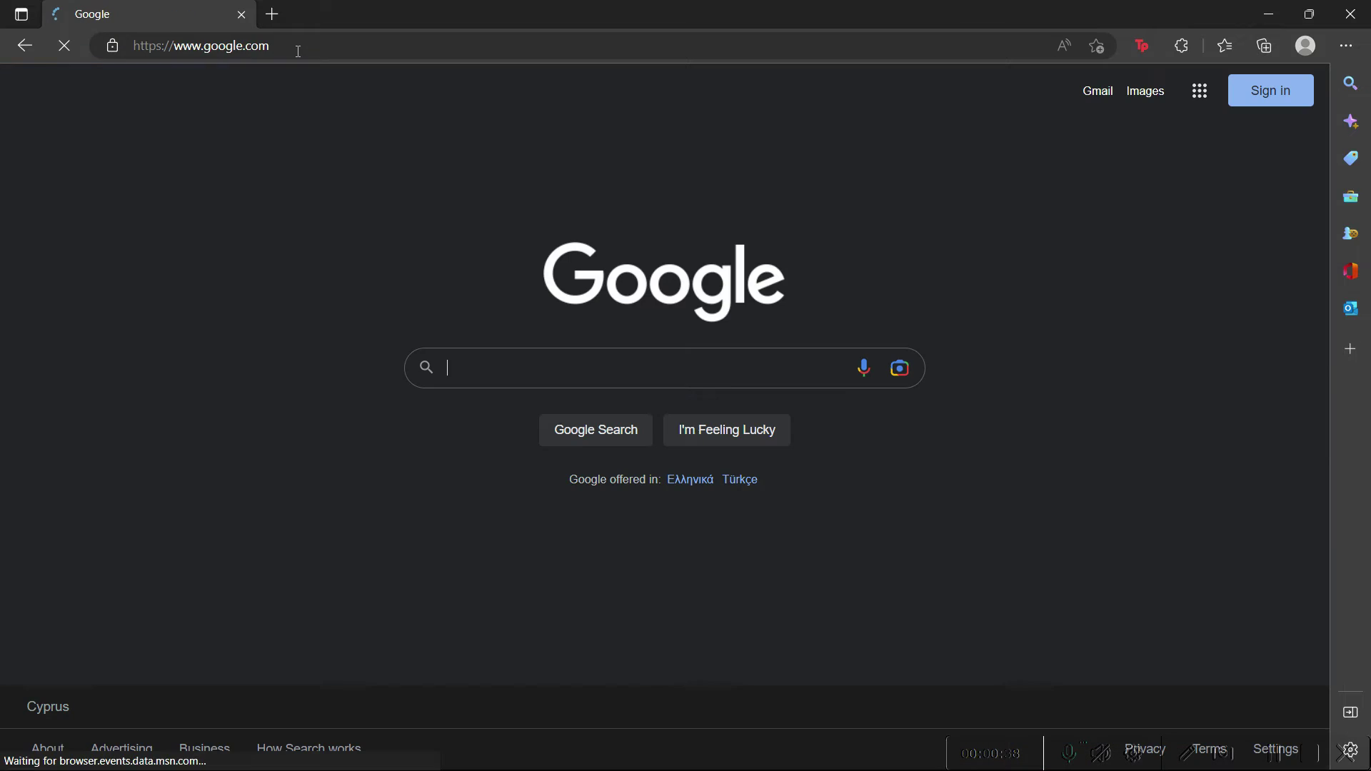
Search Google for "unity download"
click(498, 375)
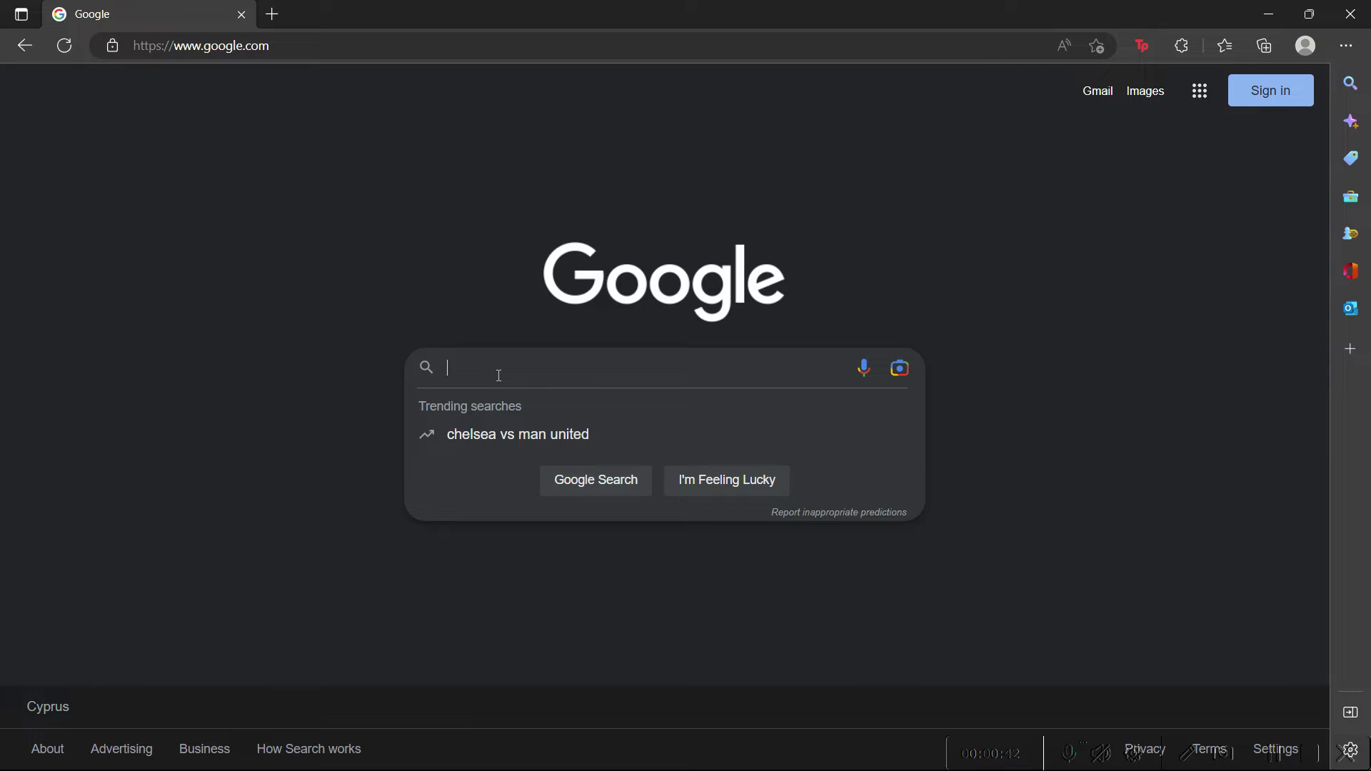
text(unit)
text(y)
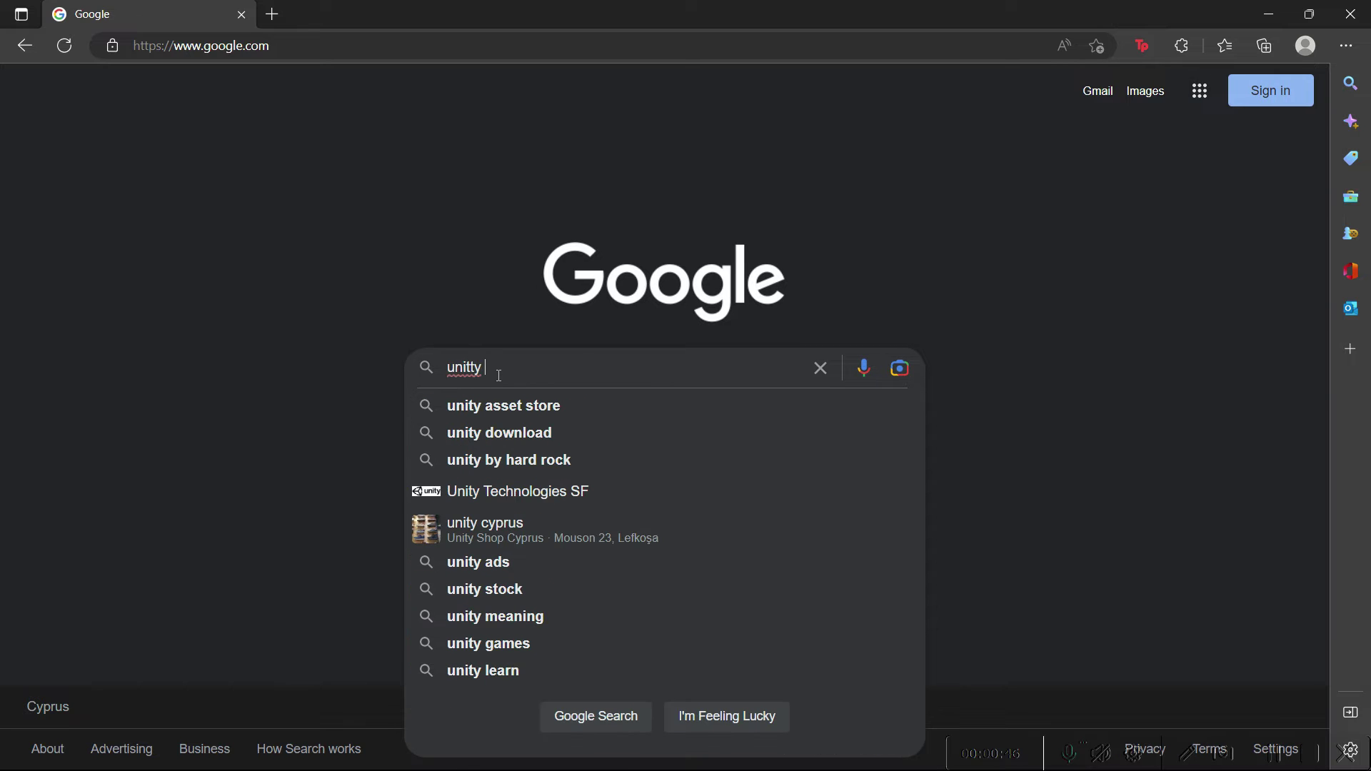
key(BackSpace)
key(BackSpace)
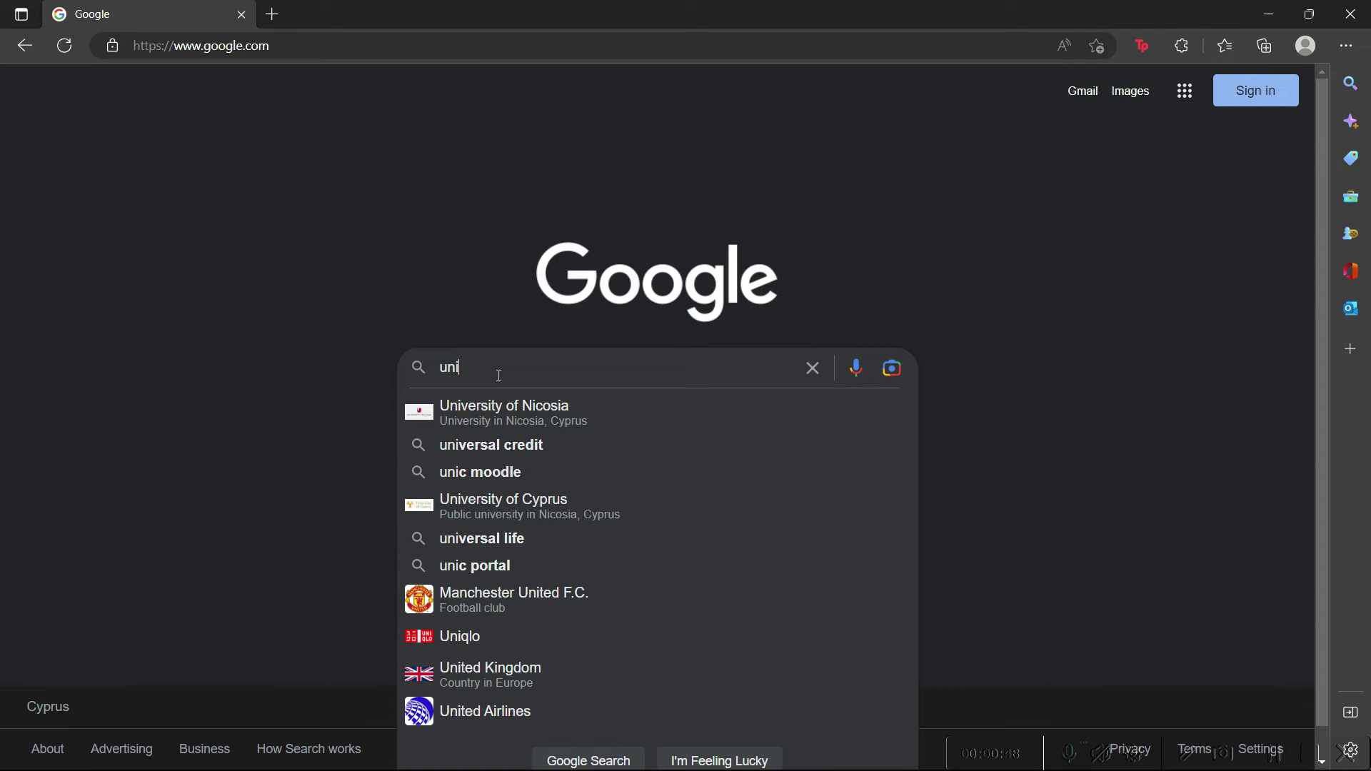
text(t)
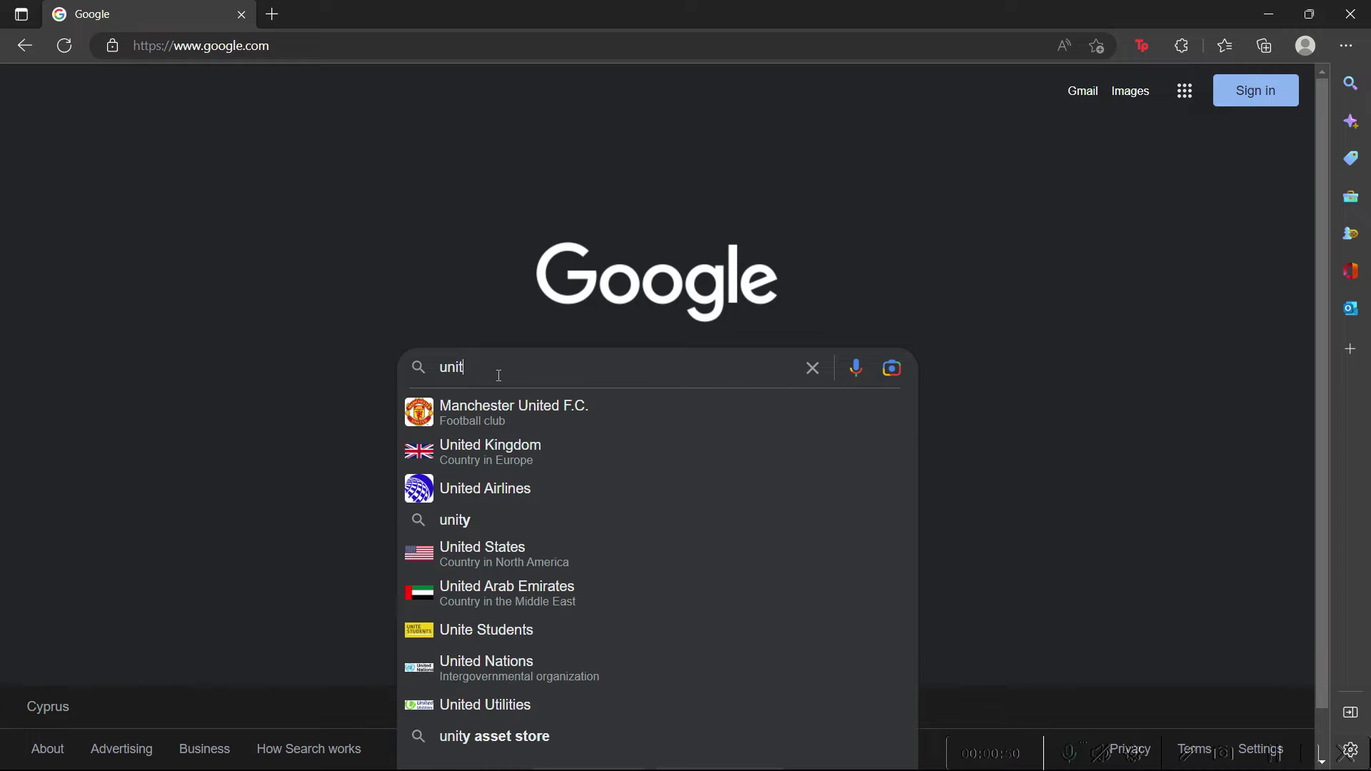
text(y downloa)
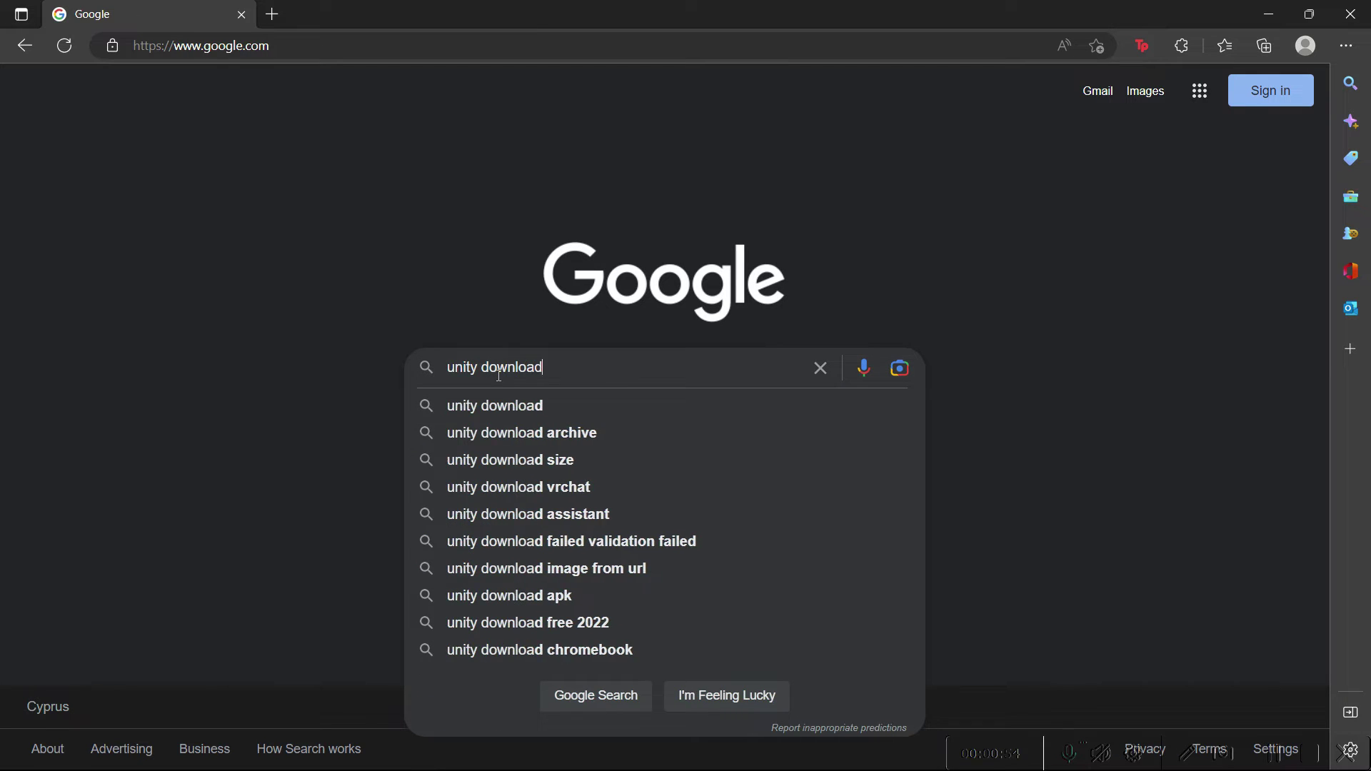
text(d)
key(Return)
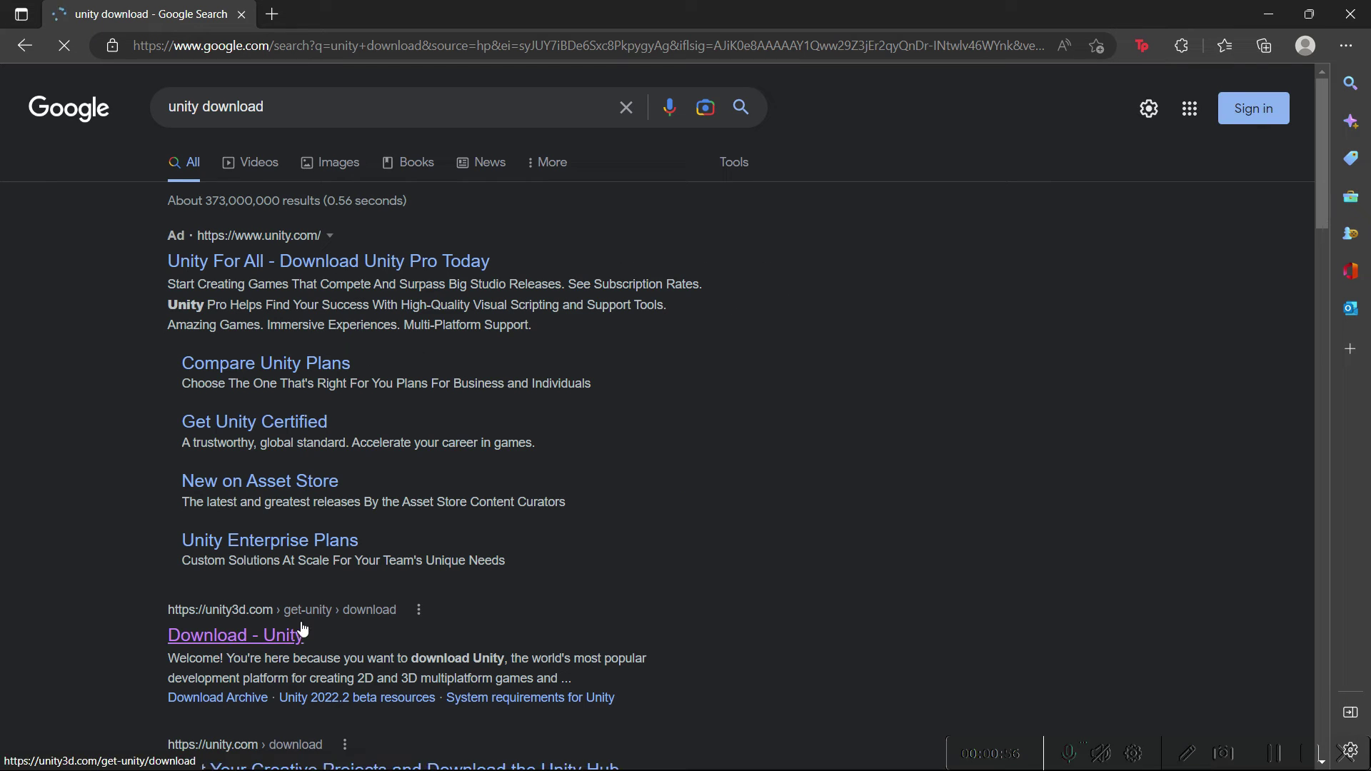
Open the unity3d.com "Download - Unity" search result and start downloading the Unity Hub installer
scroll(208, 547, down, 3)
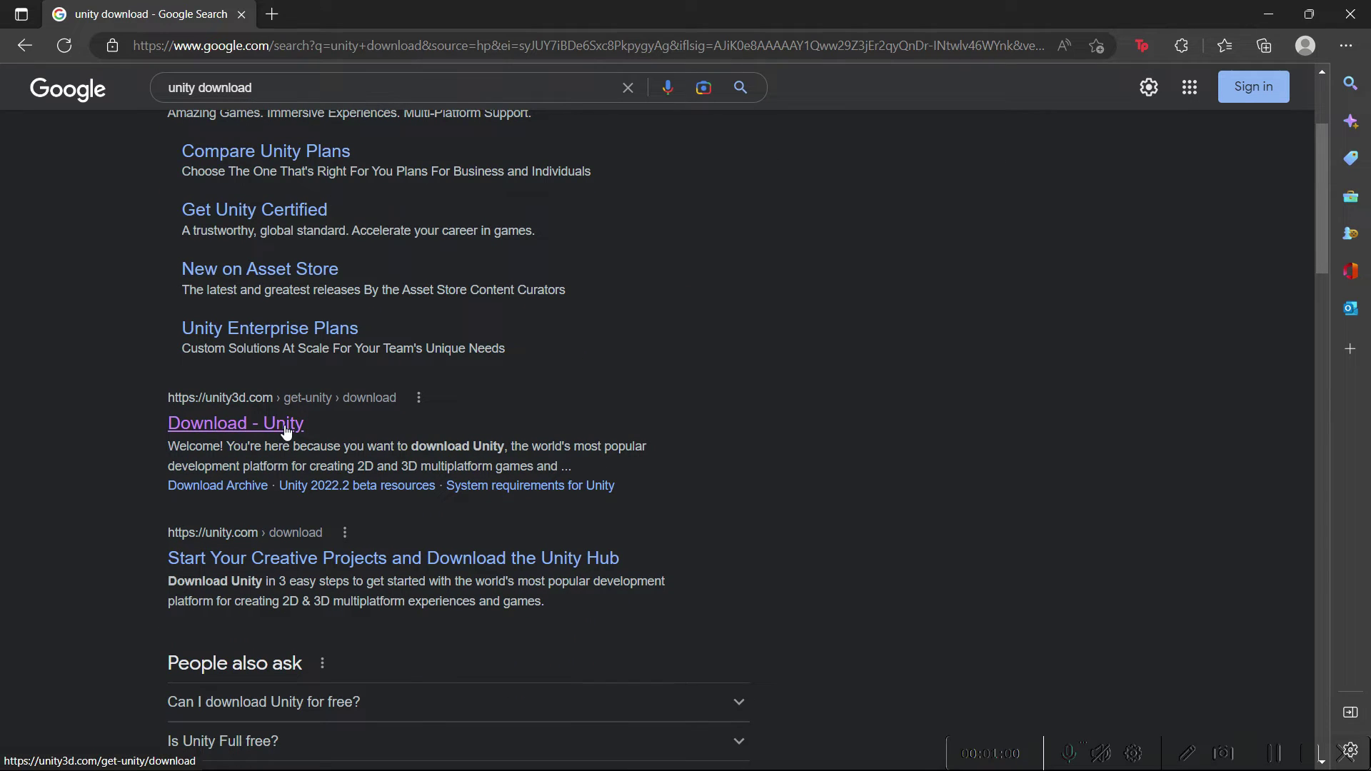
click(257, 430)
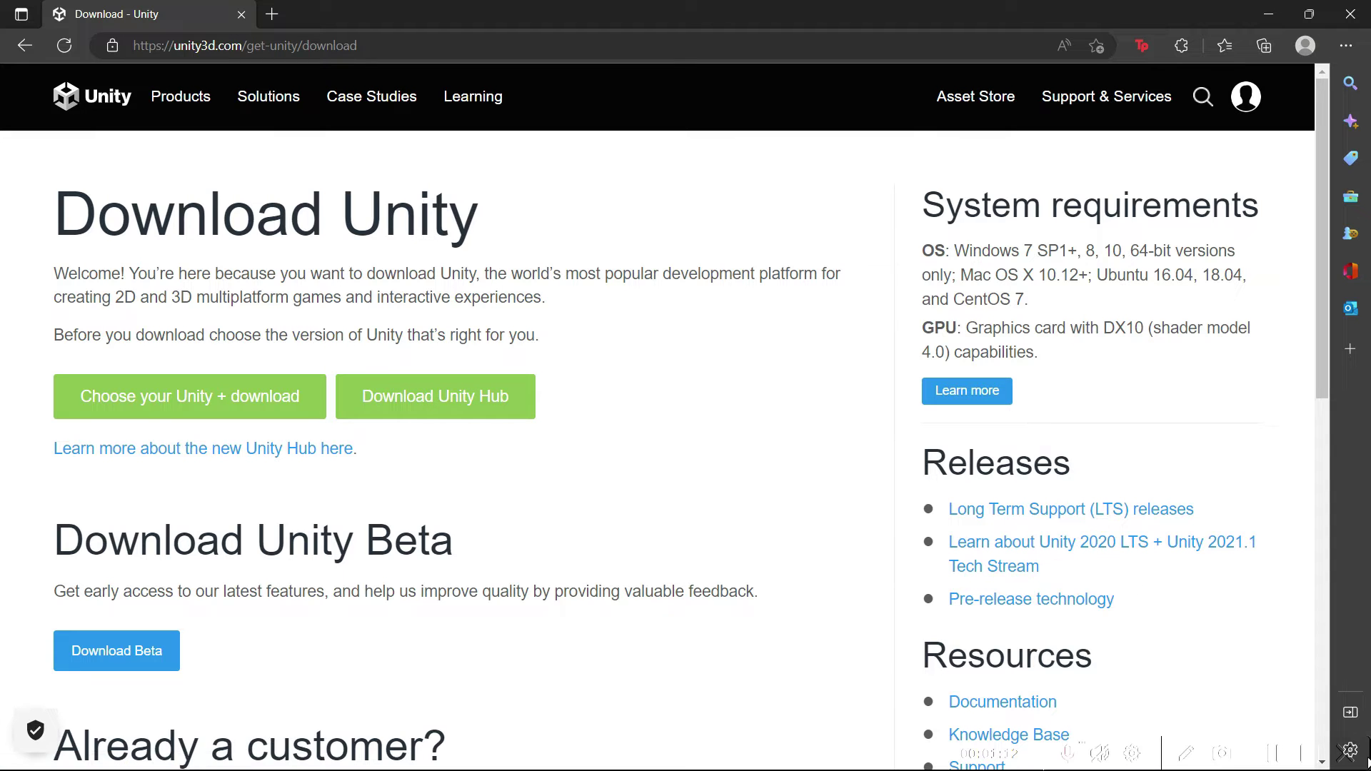
click(439, 407)
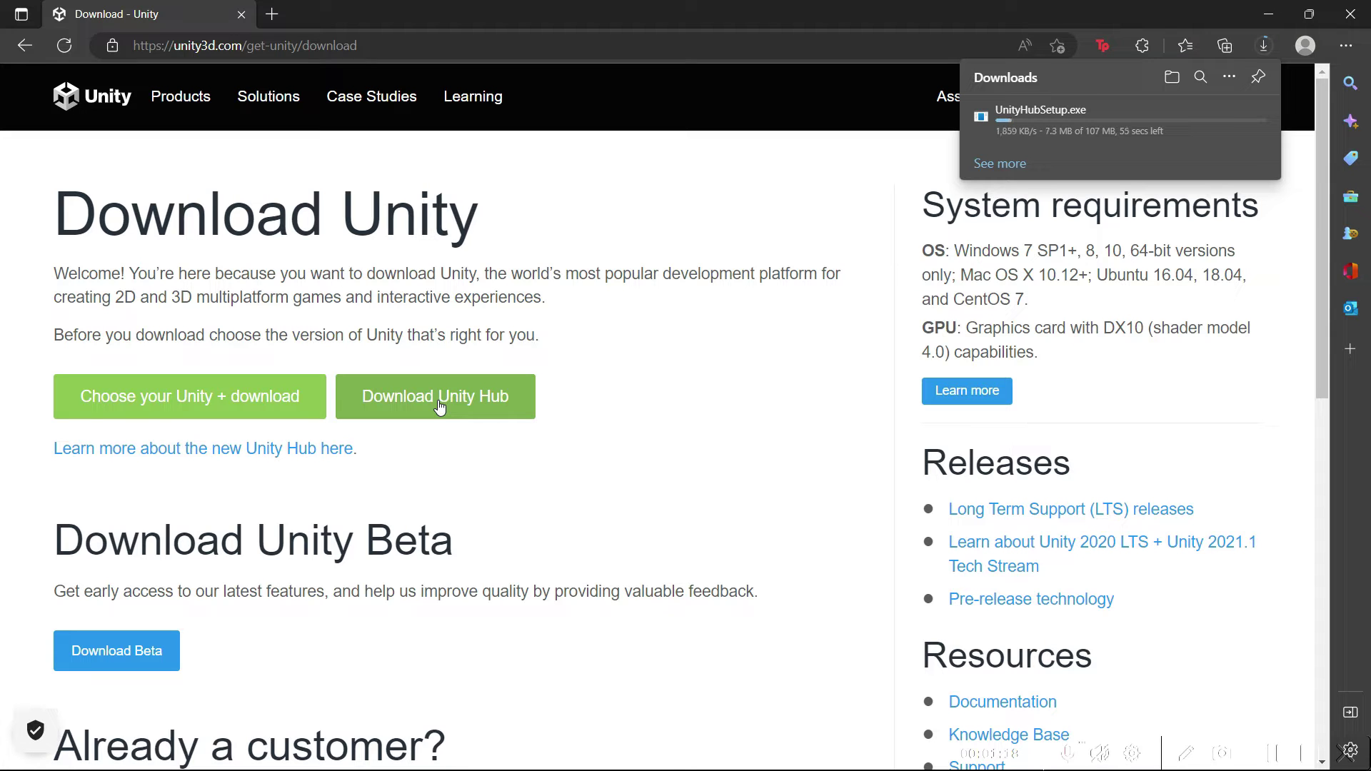
Cancel the UnityHubSetup.exe download and switch from the browser to Unity Hub
mouse_move(1261, 136)
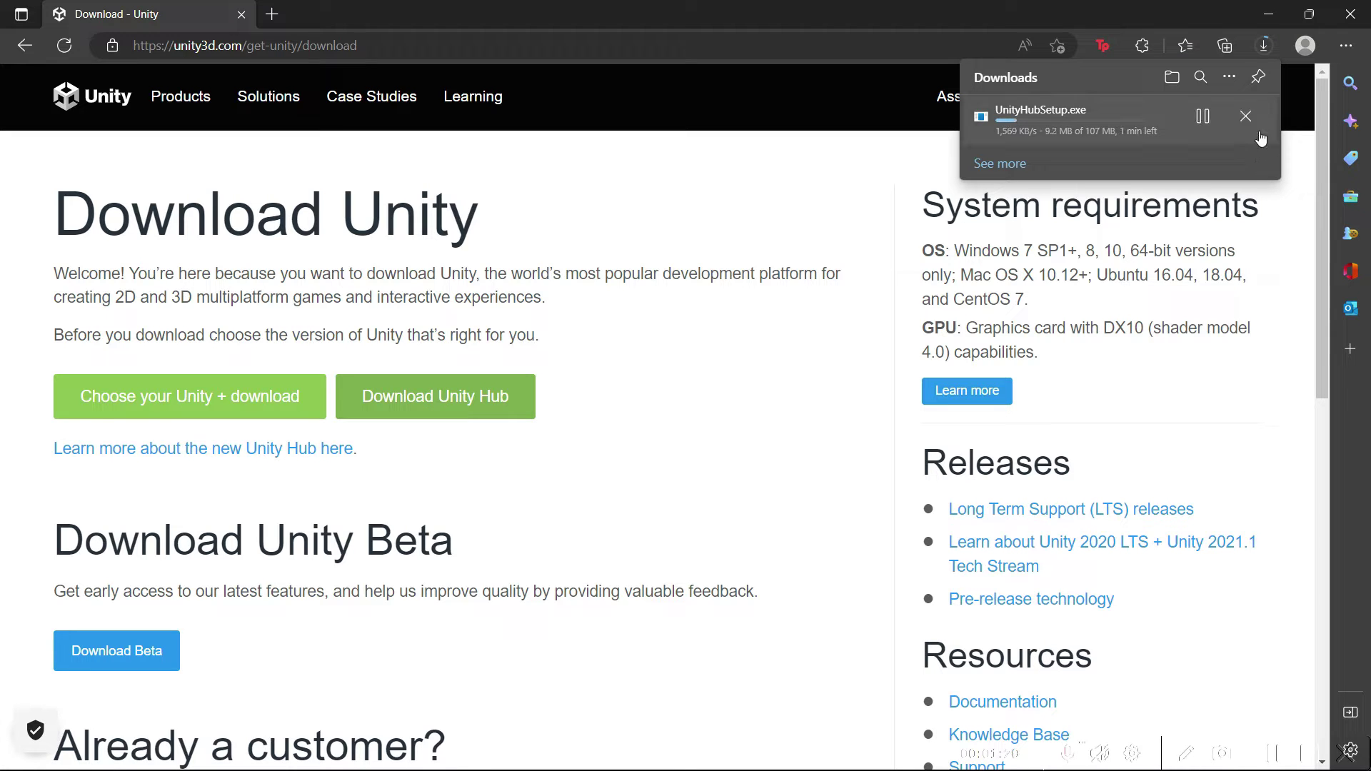
click(1259, 135)
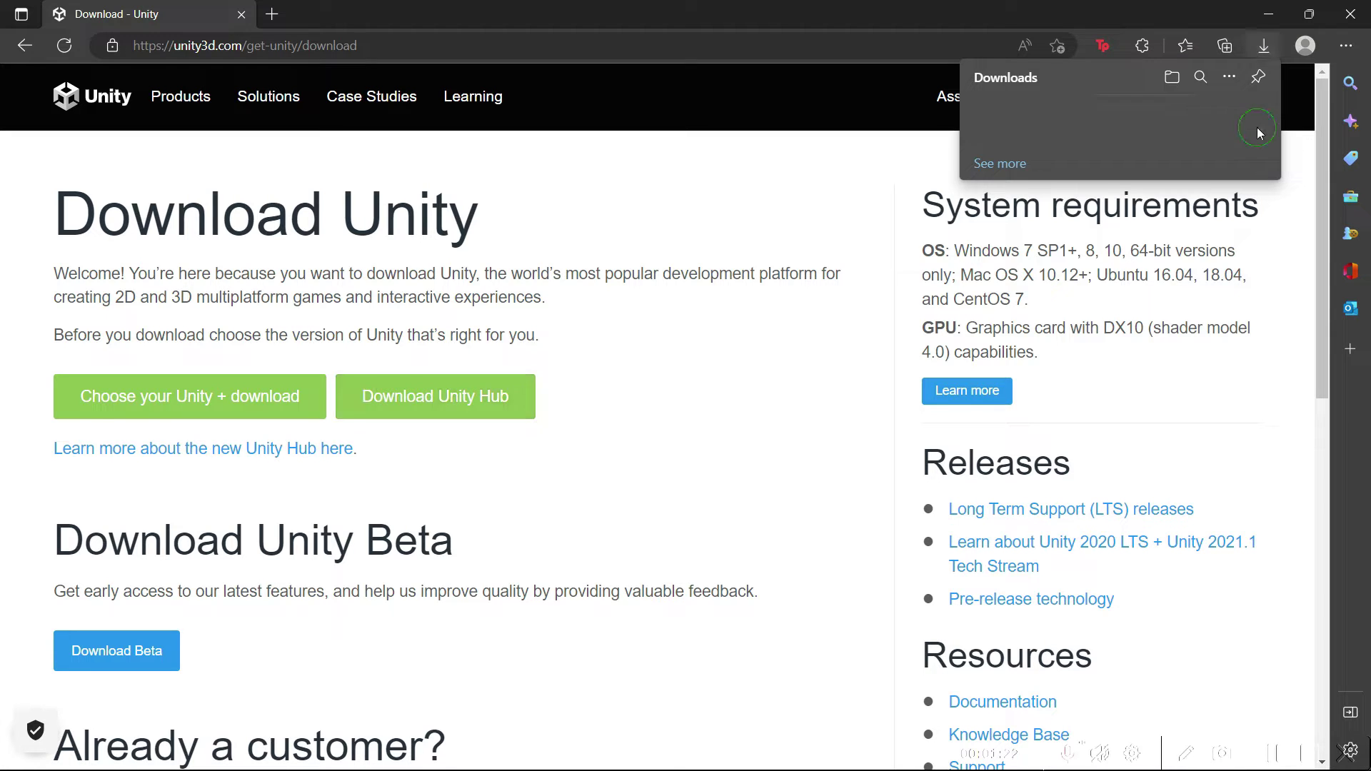
click(1268, 16)
key(super)
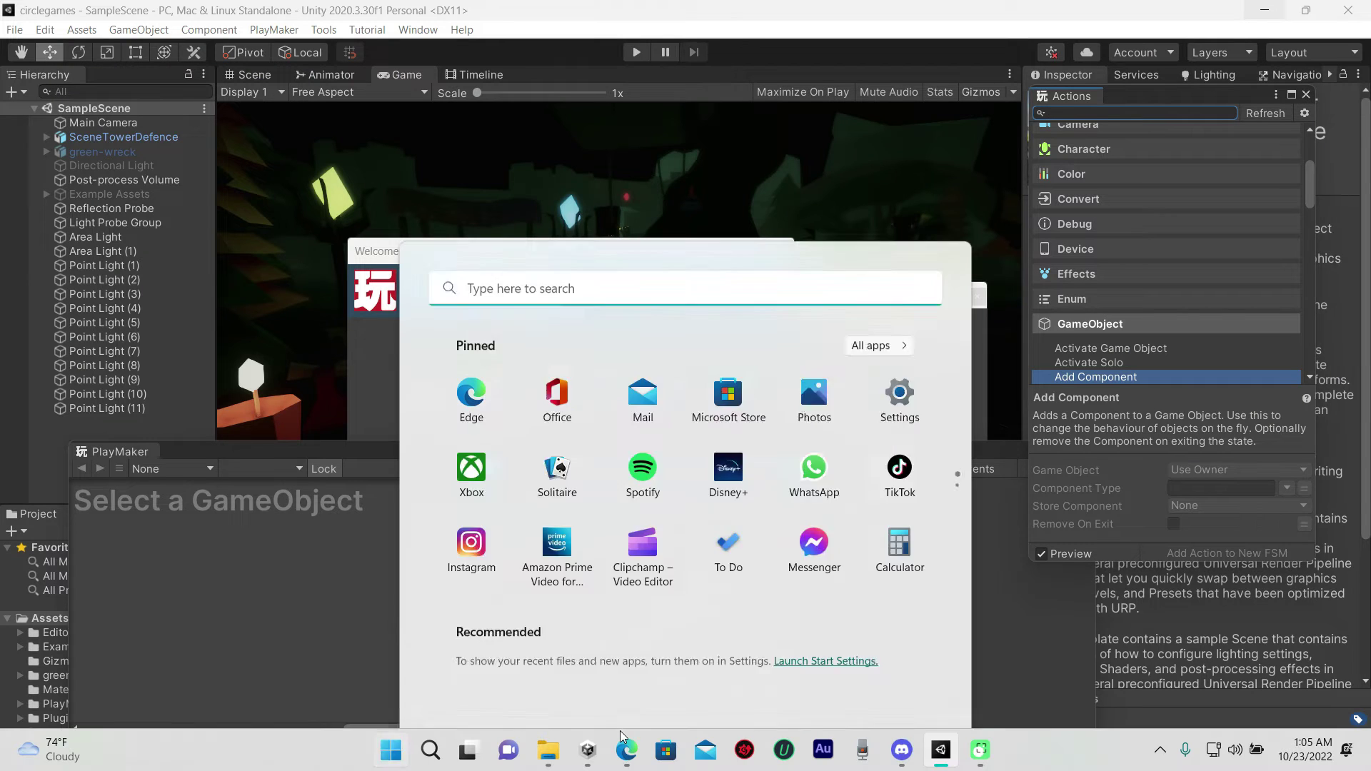
click(589, 752)
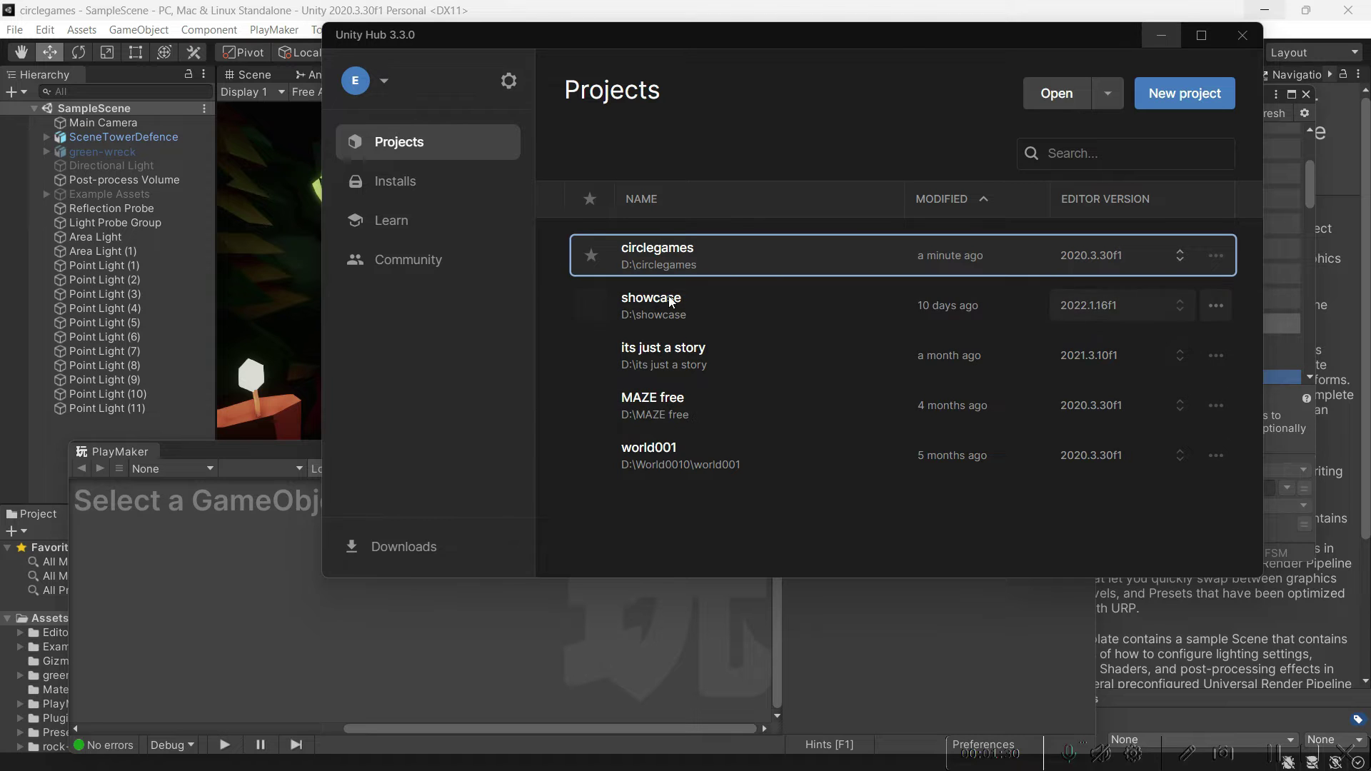
View the Downloads folder in File Explorer, and return to Unity Hub
key(super)
mouse_move(541, 760)
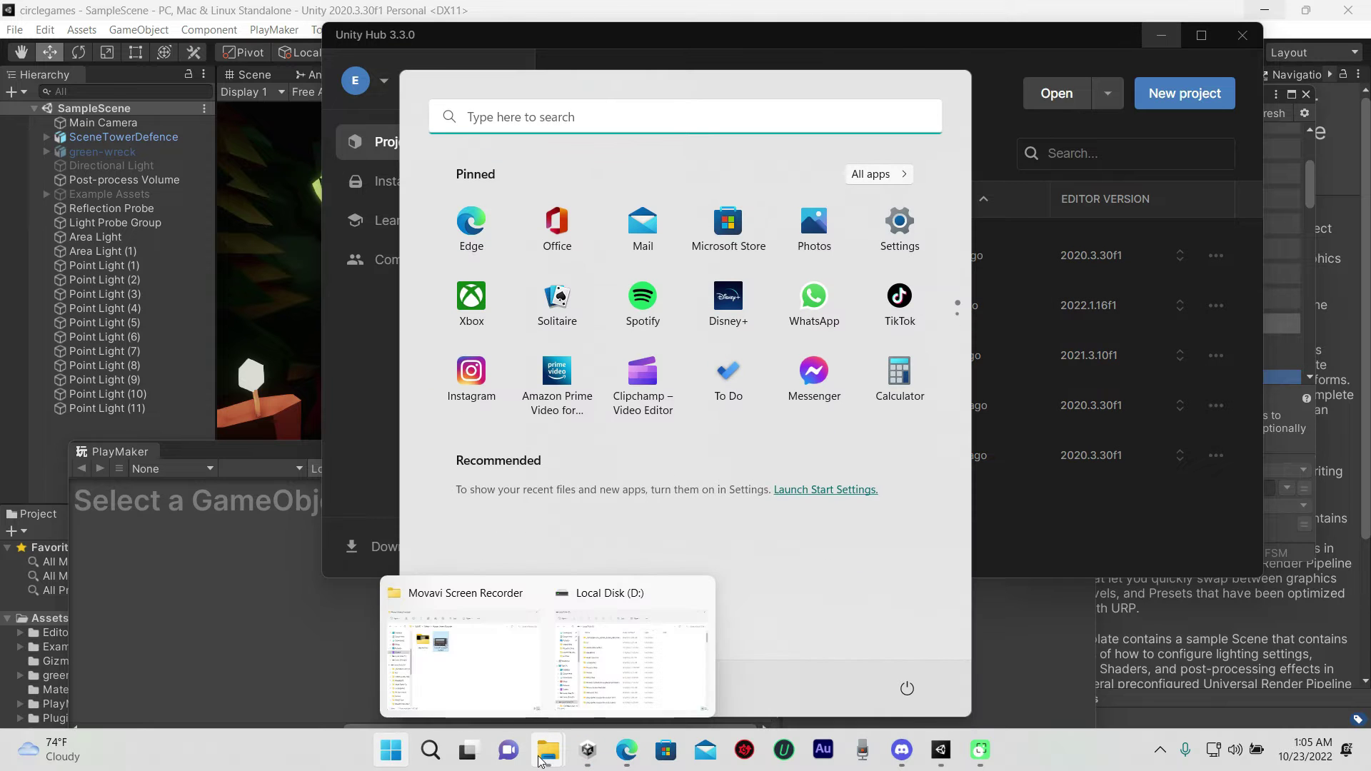
click(475, 652)
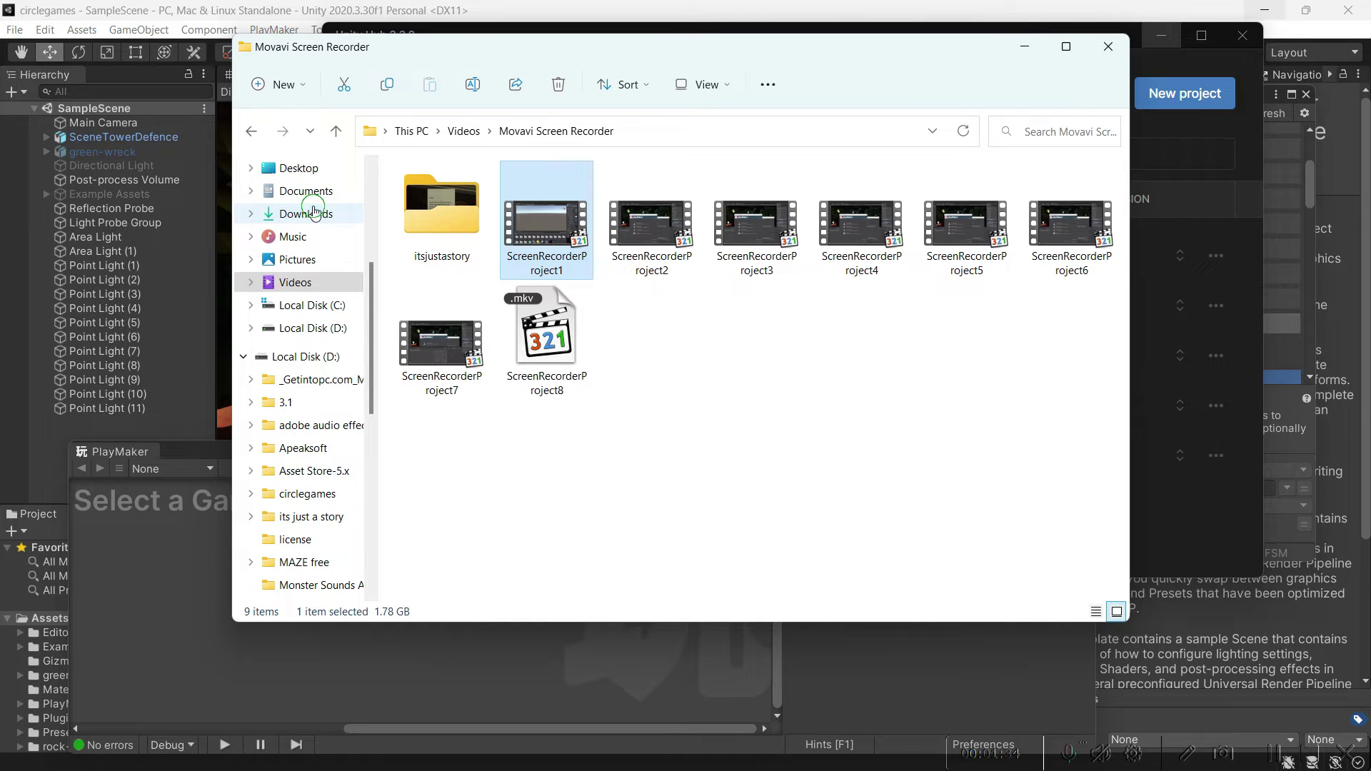
click(305, 212)
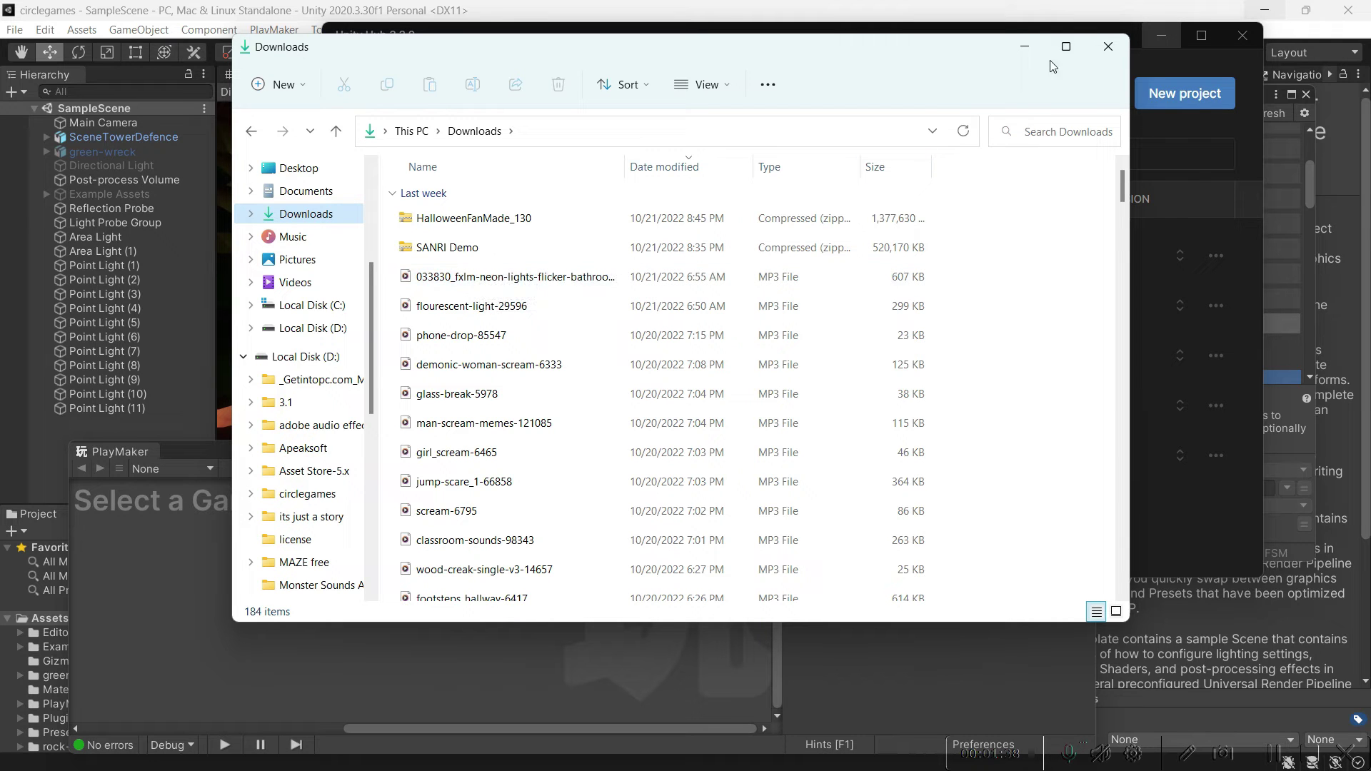
click(1024, 47)
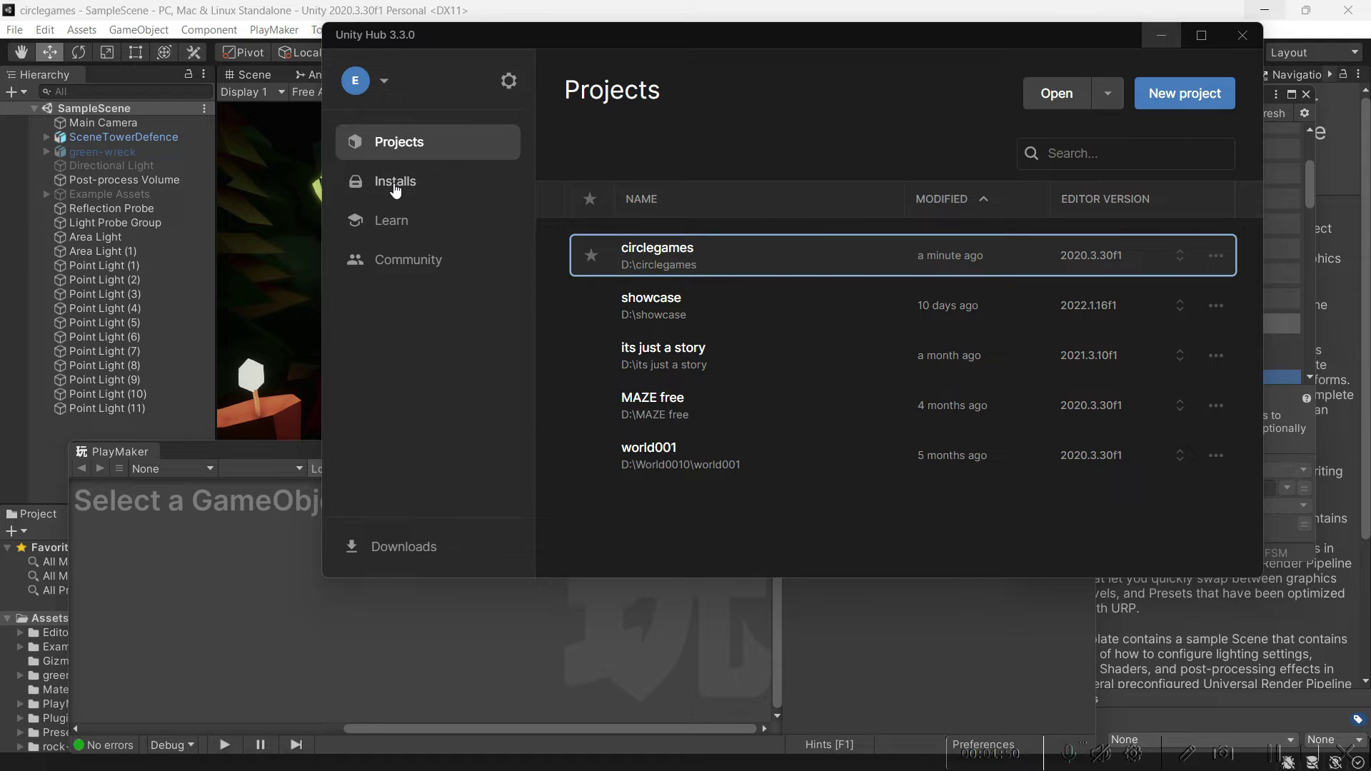
click(385, 81)
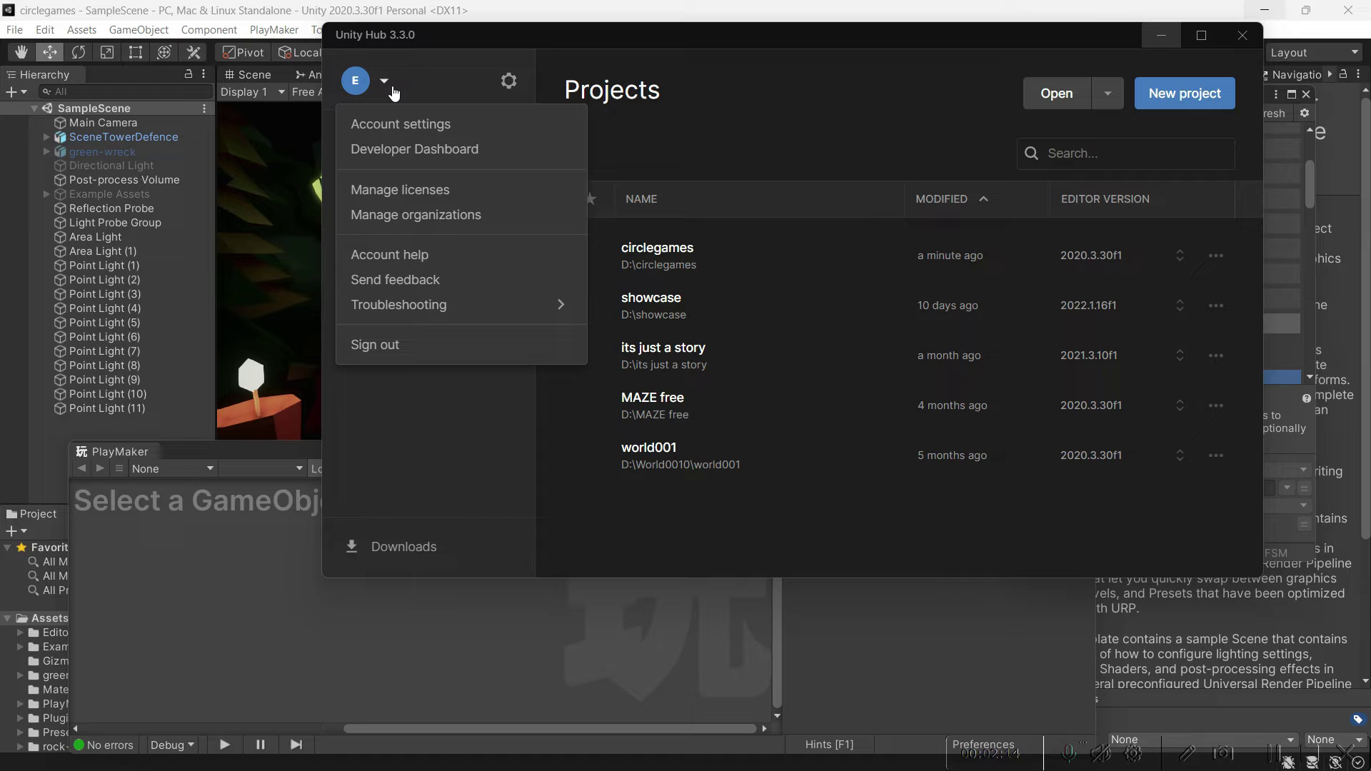
click(419, 79)
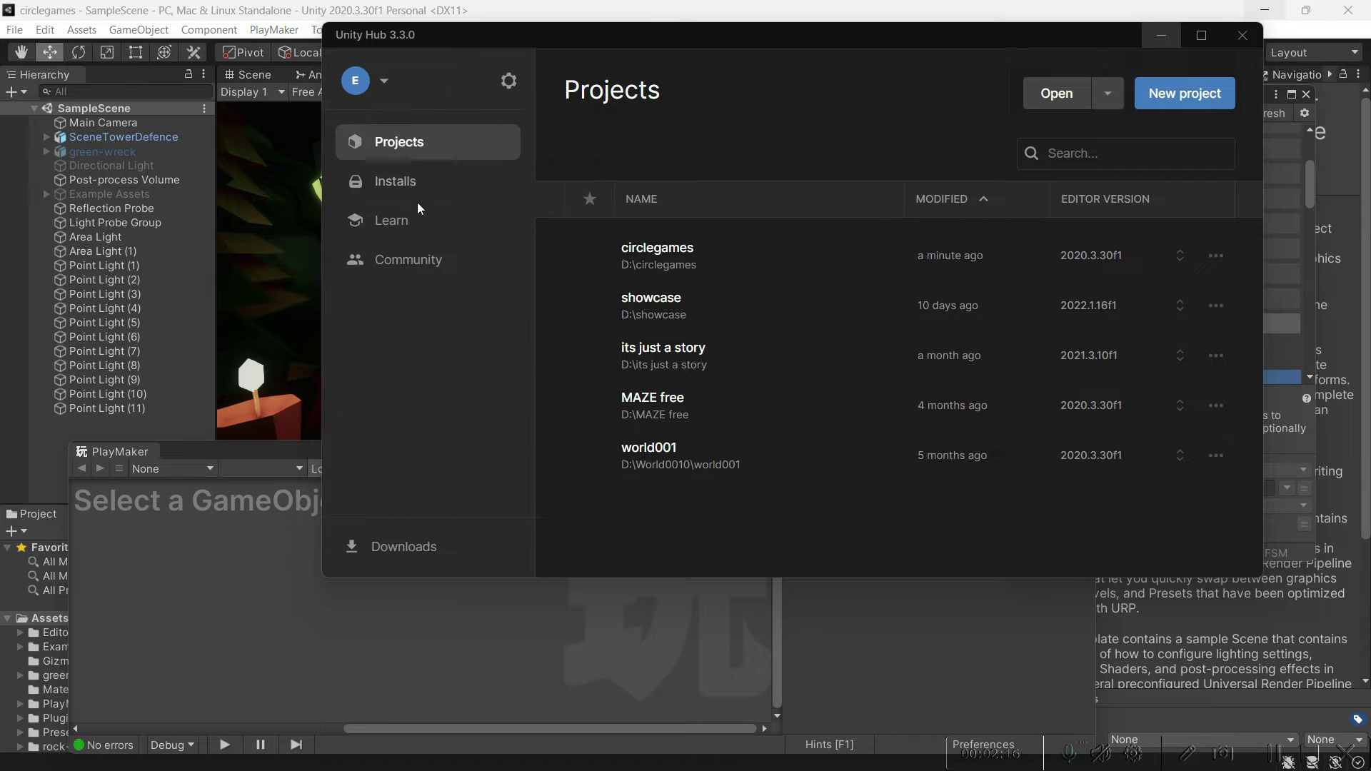
click(392, 197)
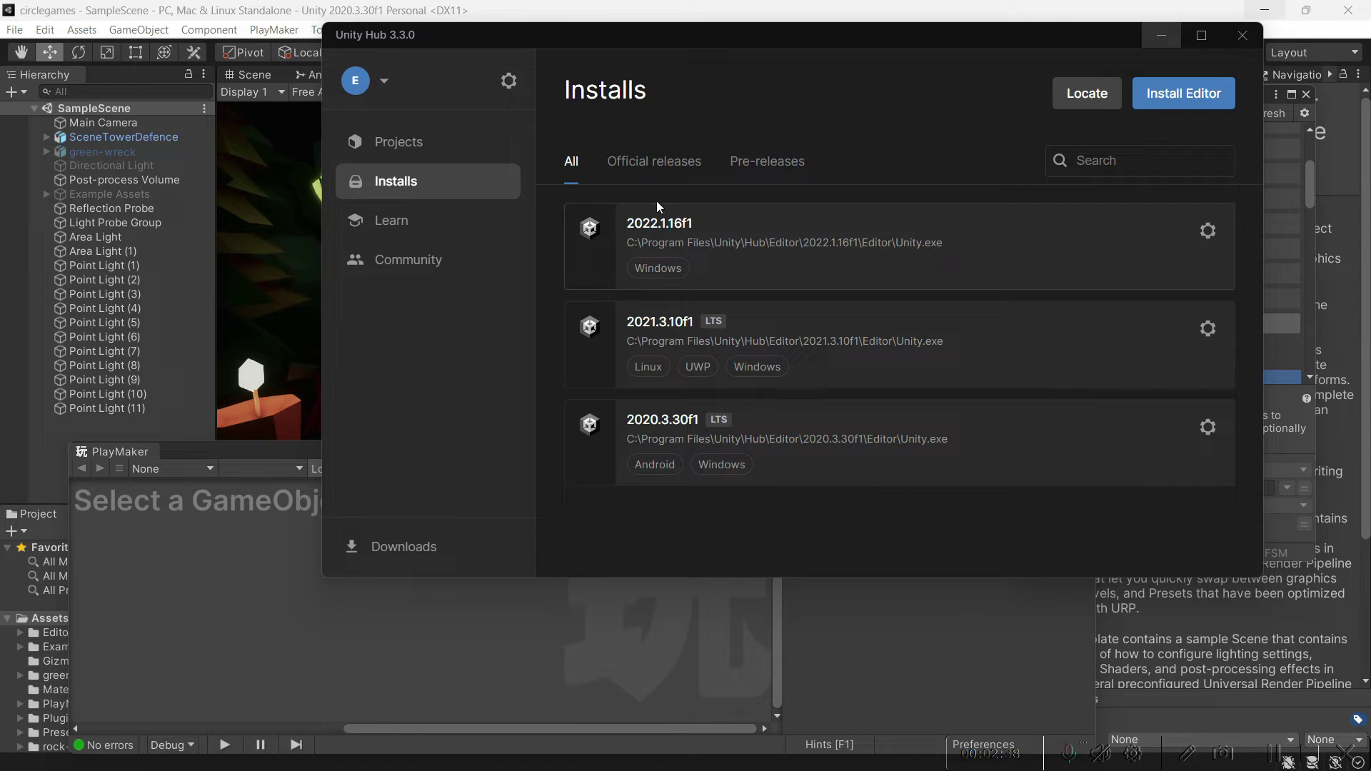
click(661, 164)
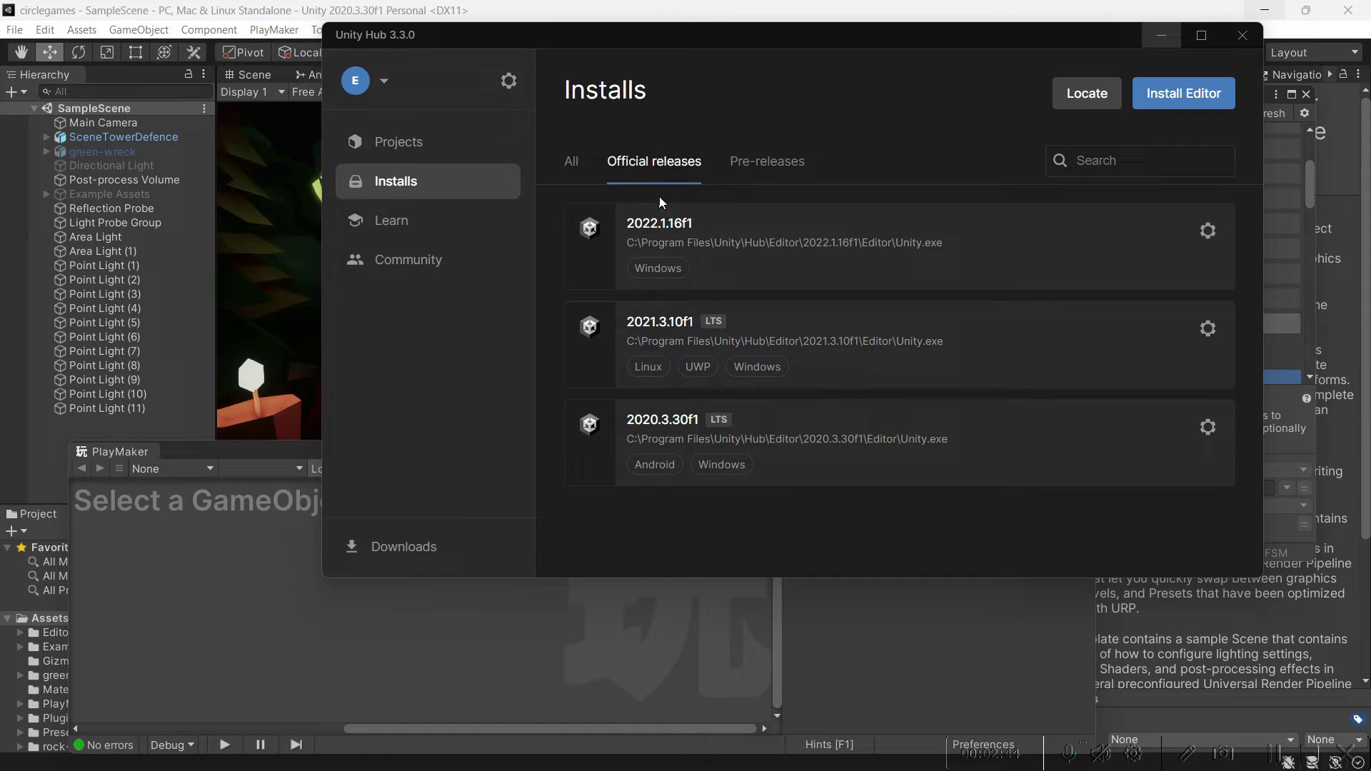
click(742, 183)
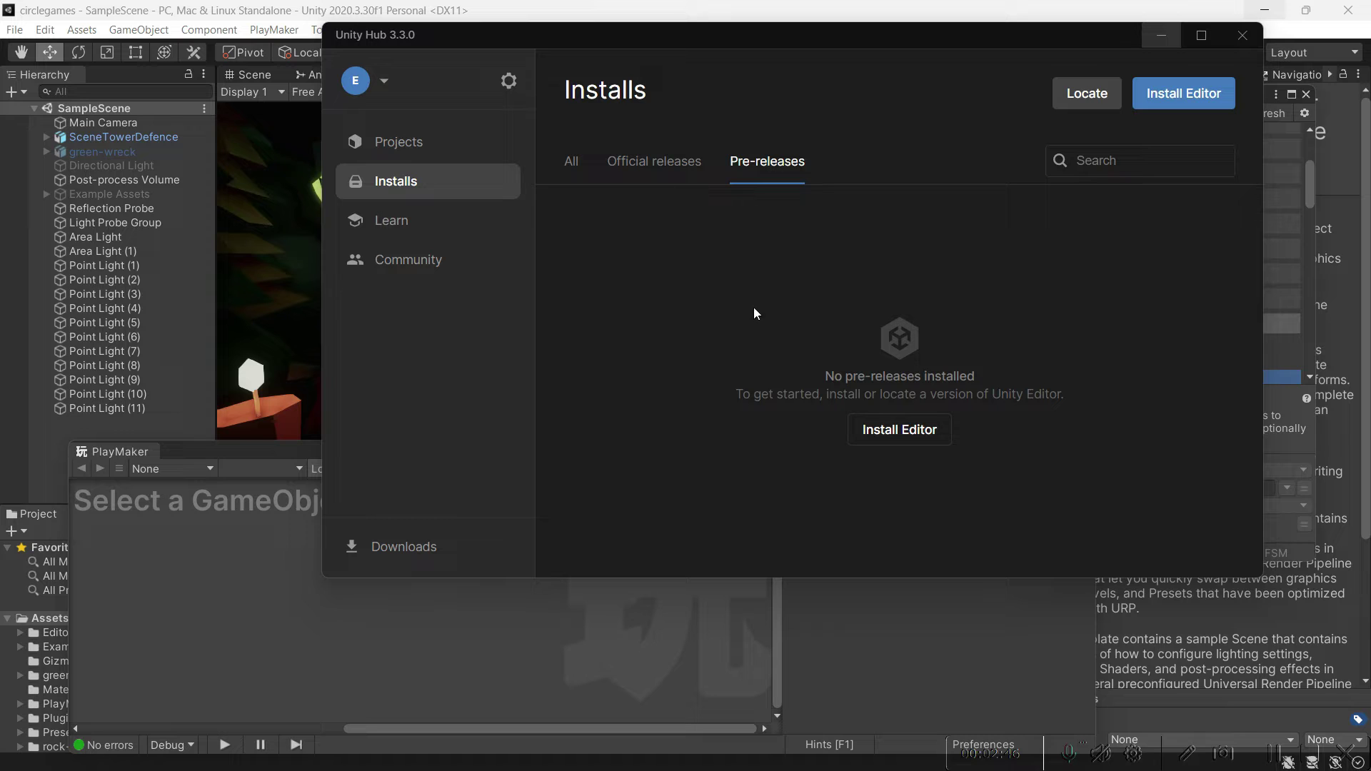
click(661, 174)
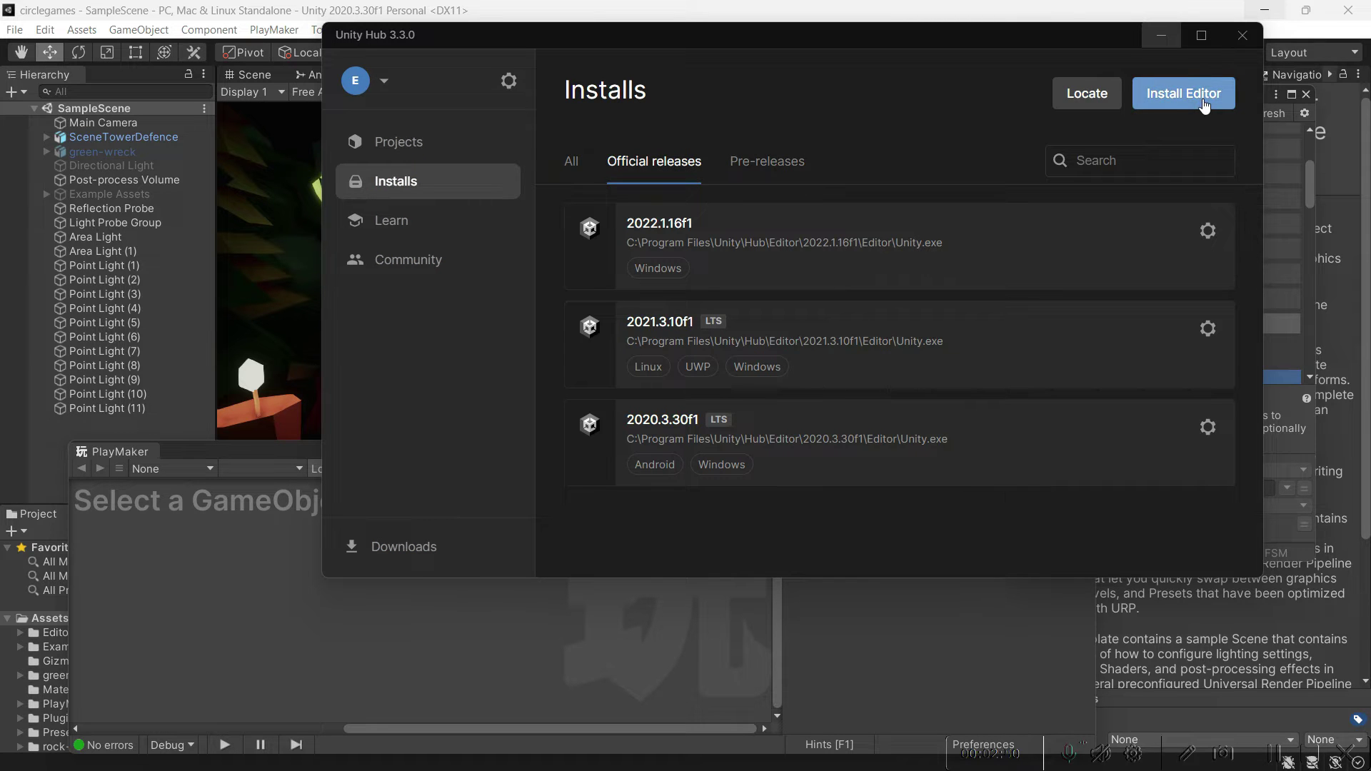
Start a Unity Editor installation and examine the official releases and pre-releases available to install
click(1204, 103)
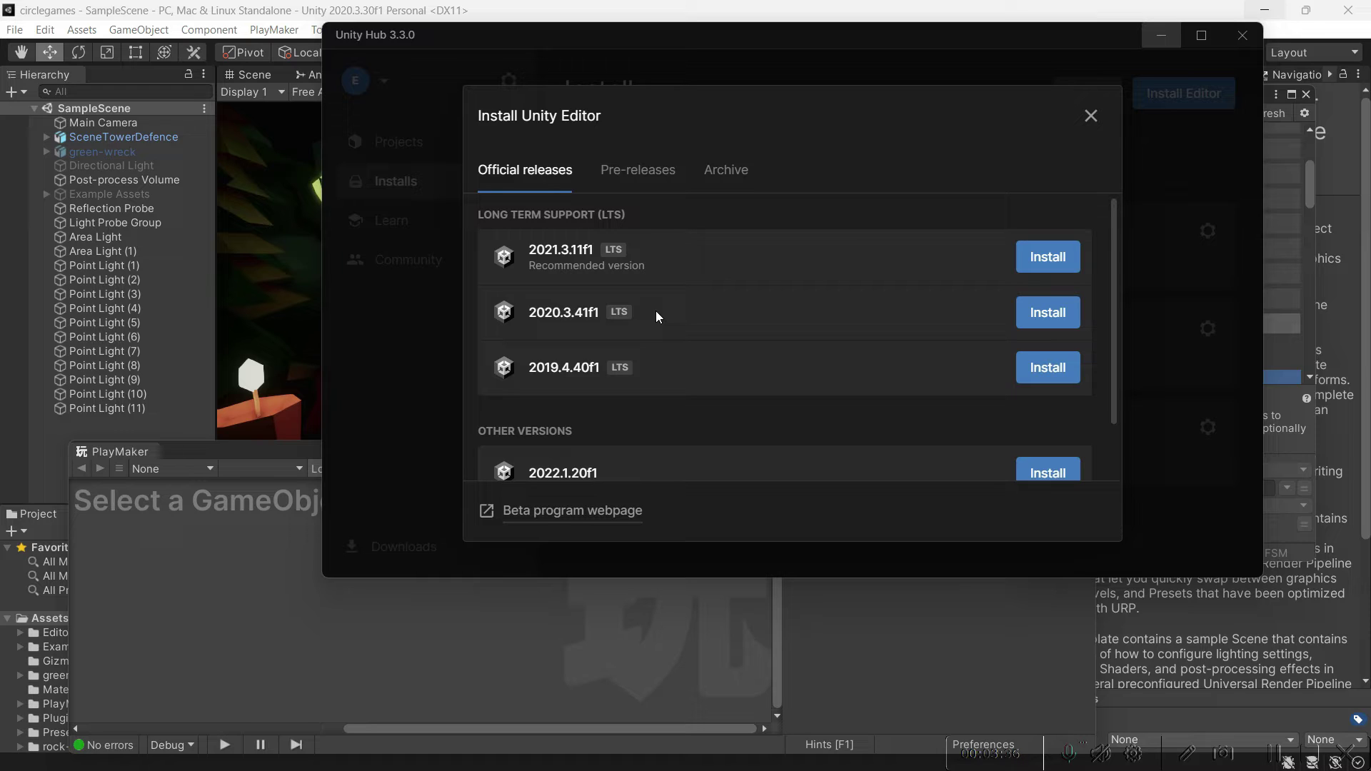
scroll(645, 344, down, 1)
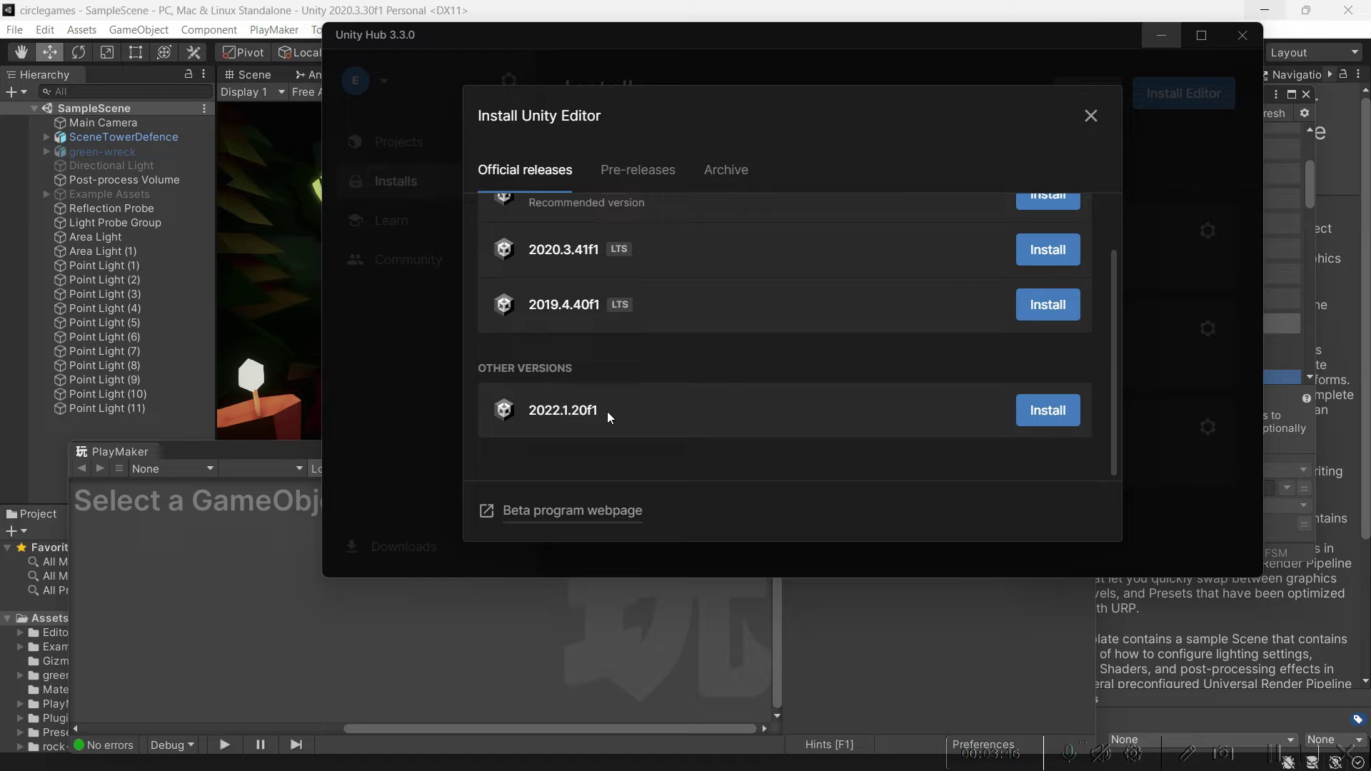
scroll(617, 399, up, 1)
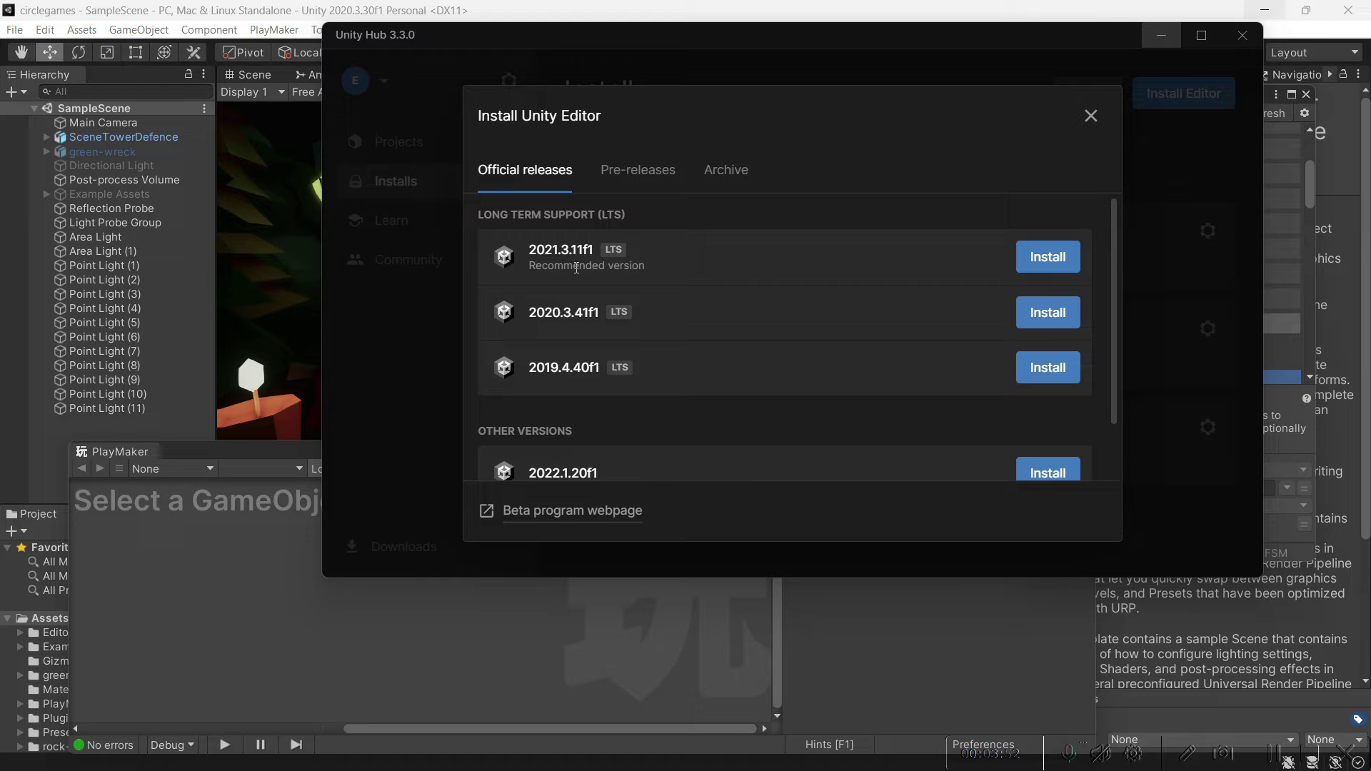
scroll(586, 320, down, 1)
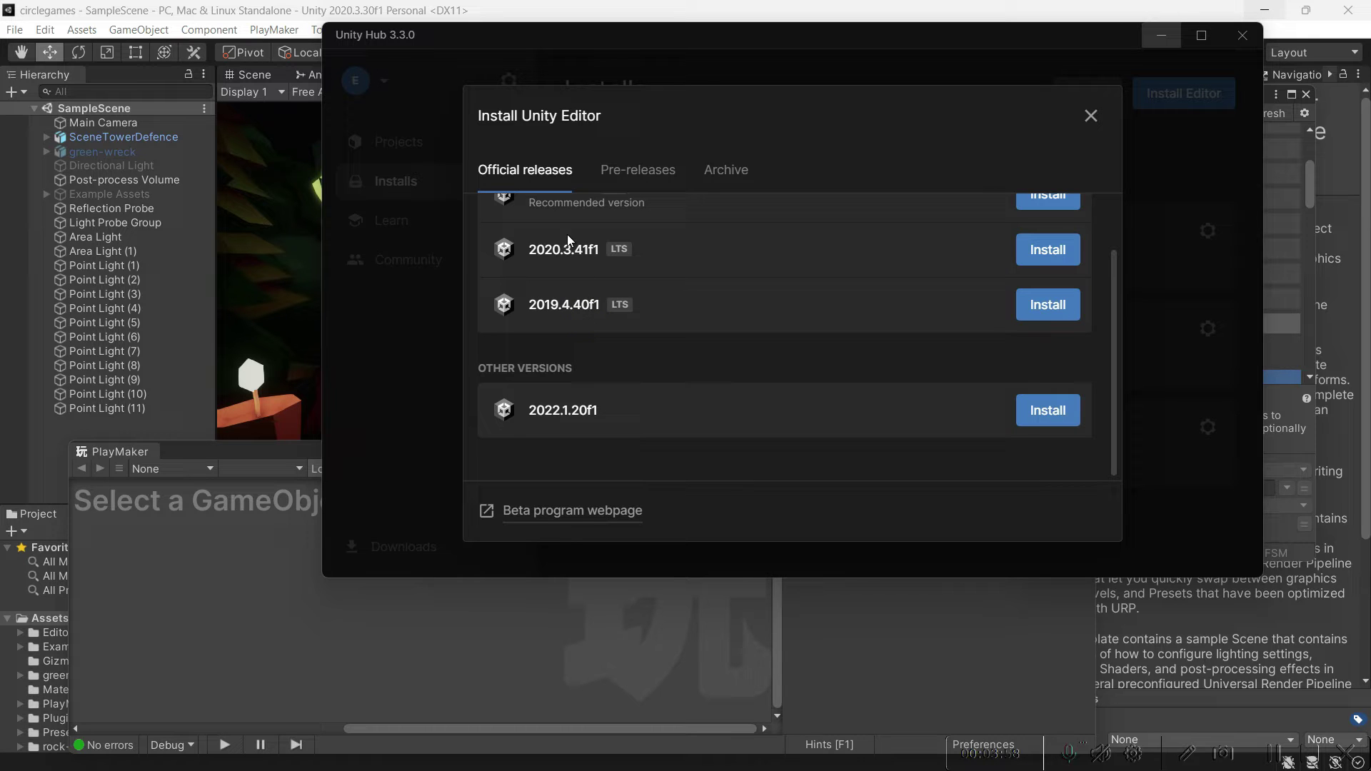
scroll(564, 272, up, 1)
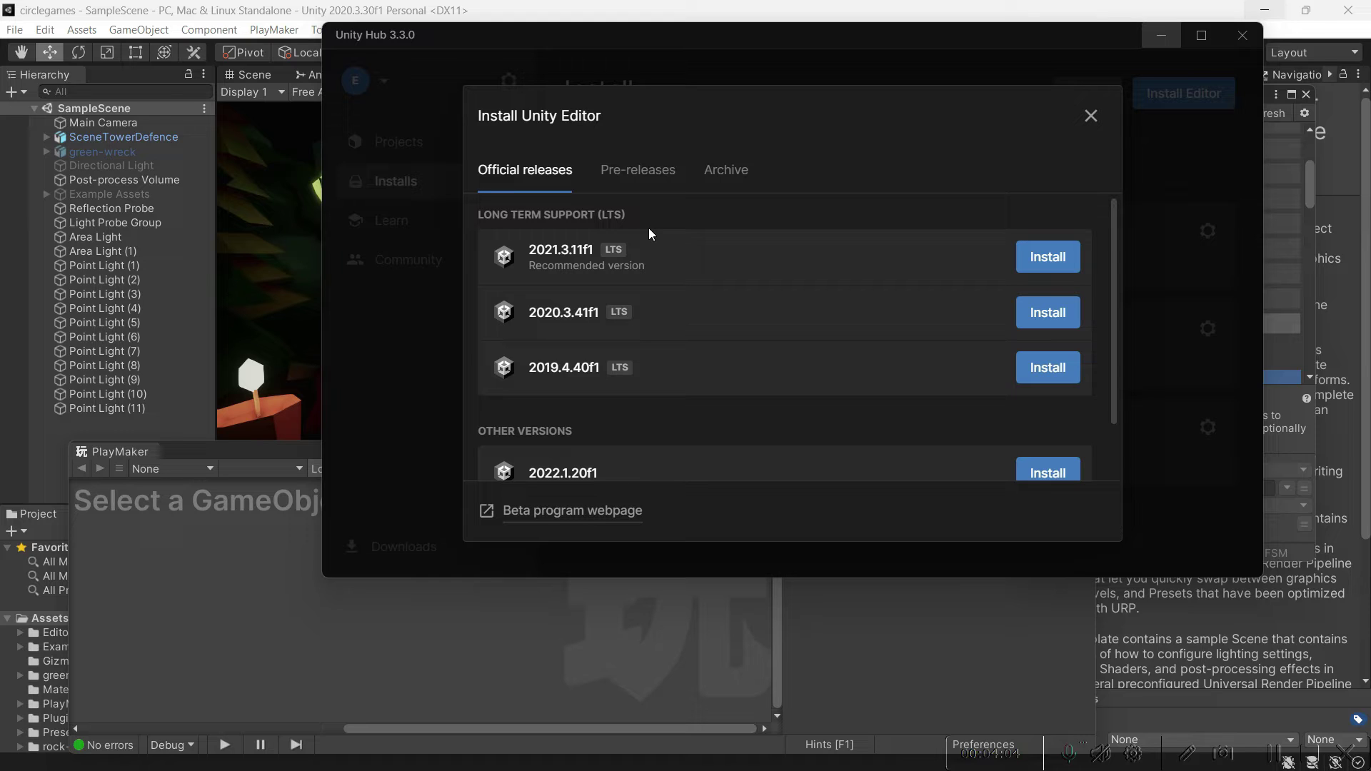
click(643, 175)
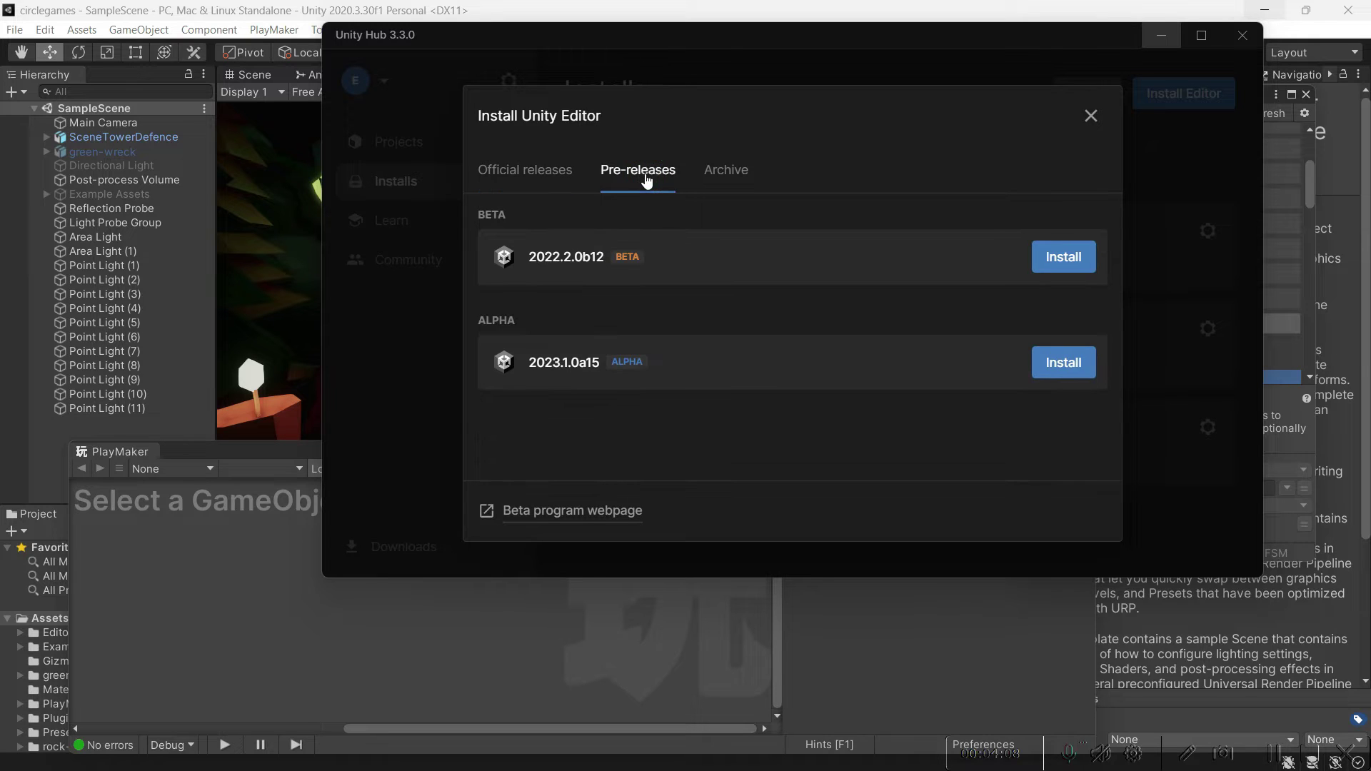
click(539, 177)
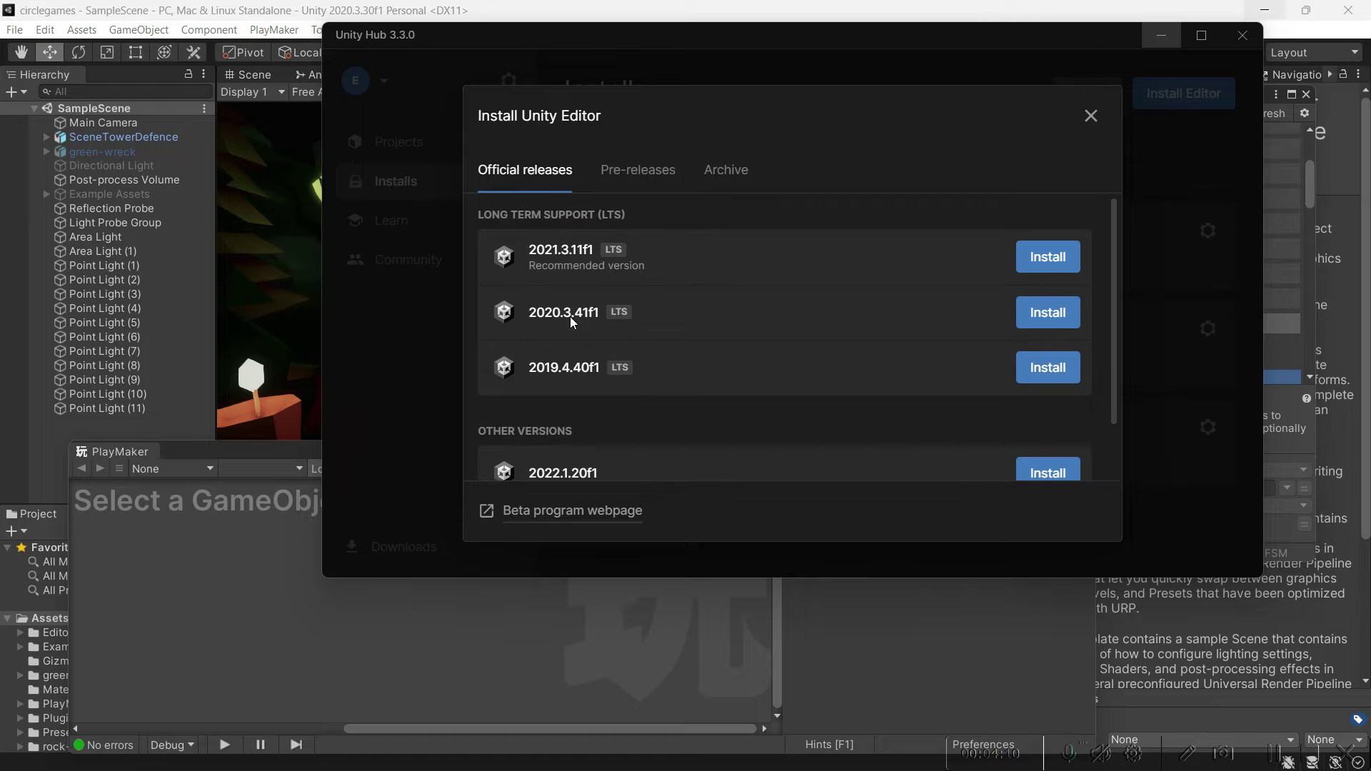
scroll(564, 246, down, 2)
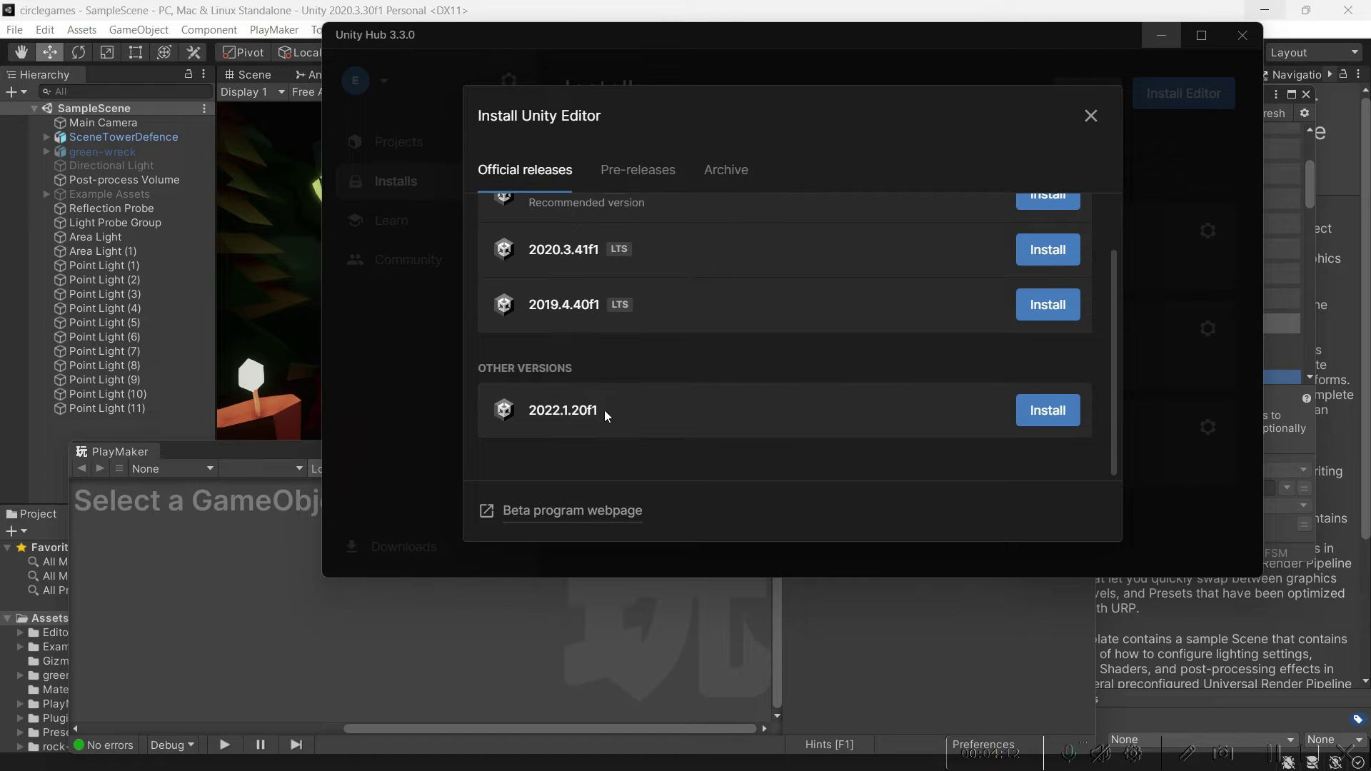
View the archive of editor versions, and choose the recommended Unity 2021.3.11f1 LTS from the official releases to install
click(736, 184)
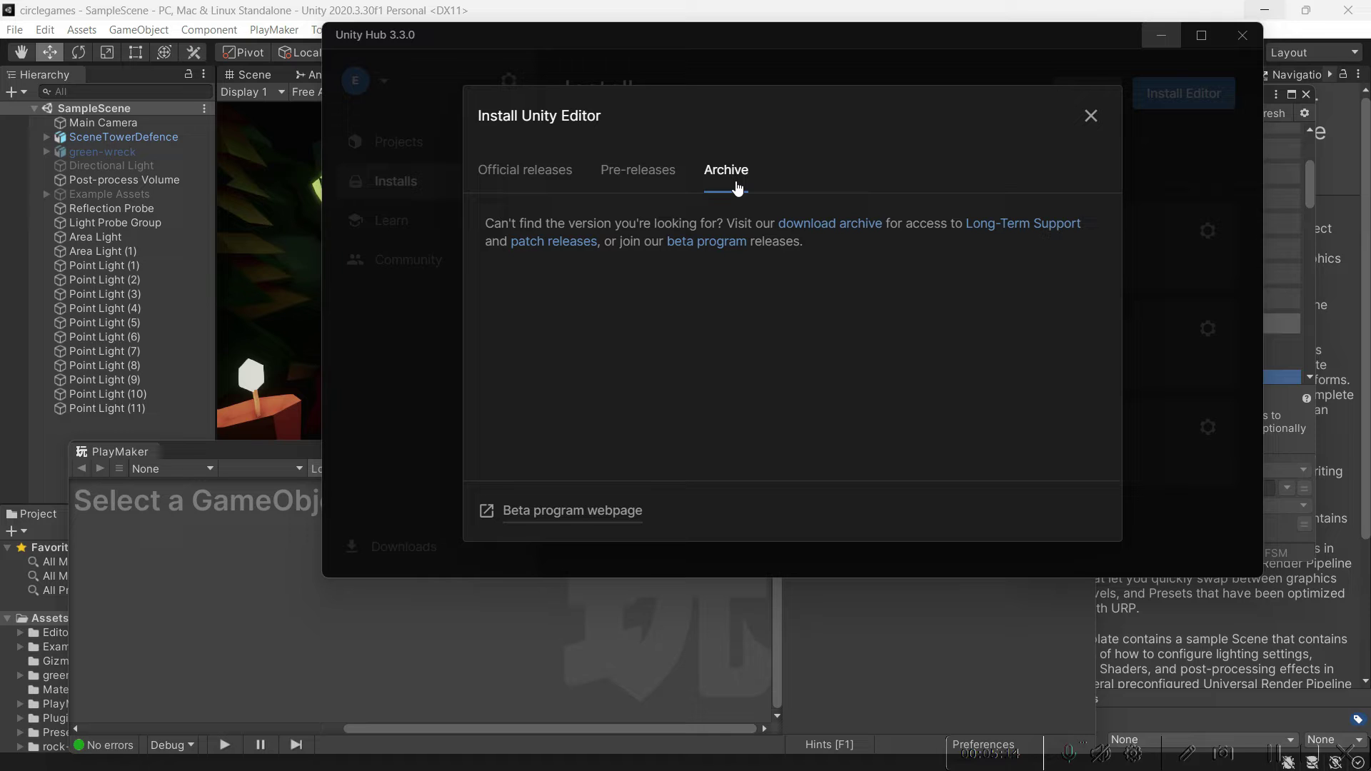
click(529, 170)
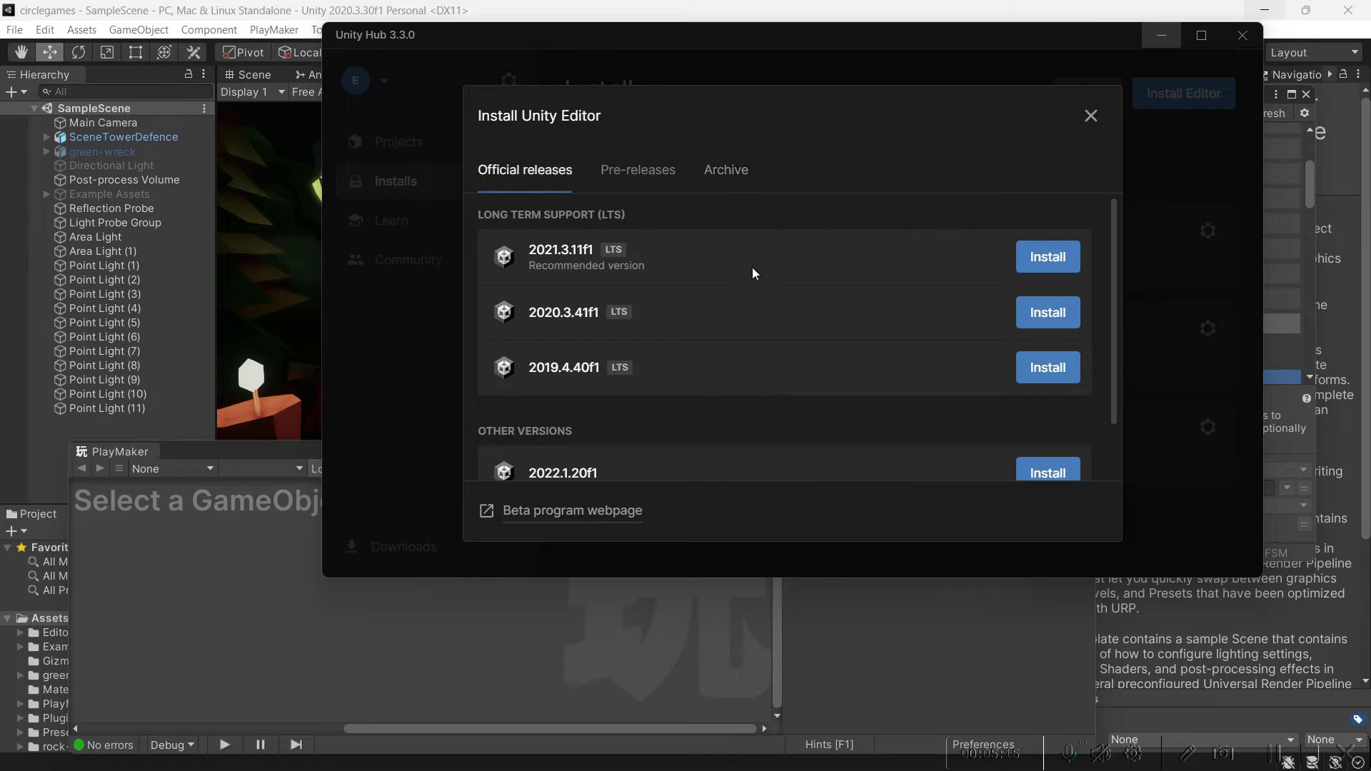
click(1047, 258)
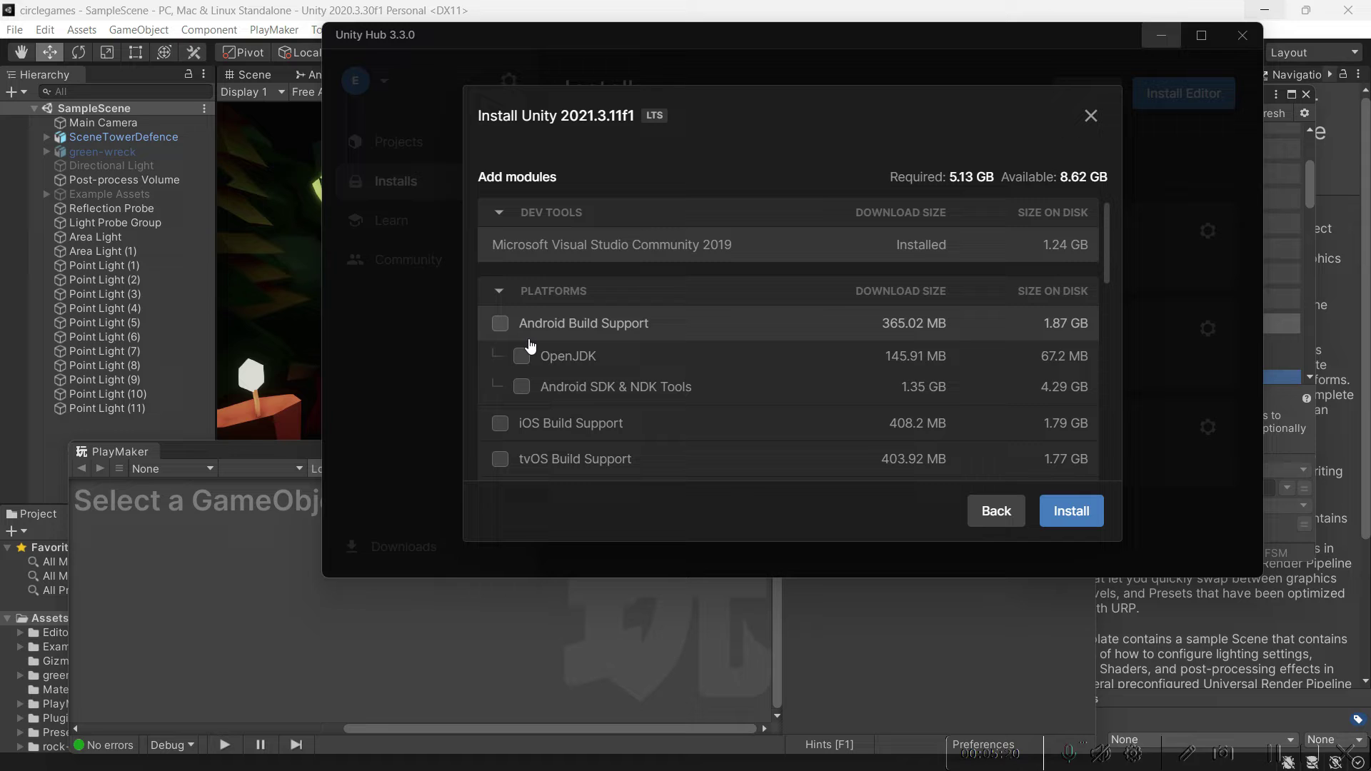
Examine the dev tools, platform, language pack and documentation modules offered for the Unity 2021.3.11f1 installation
scroll(567, 346, down, 3)
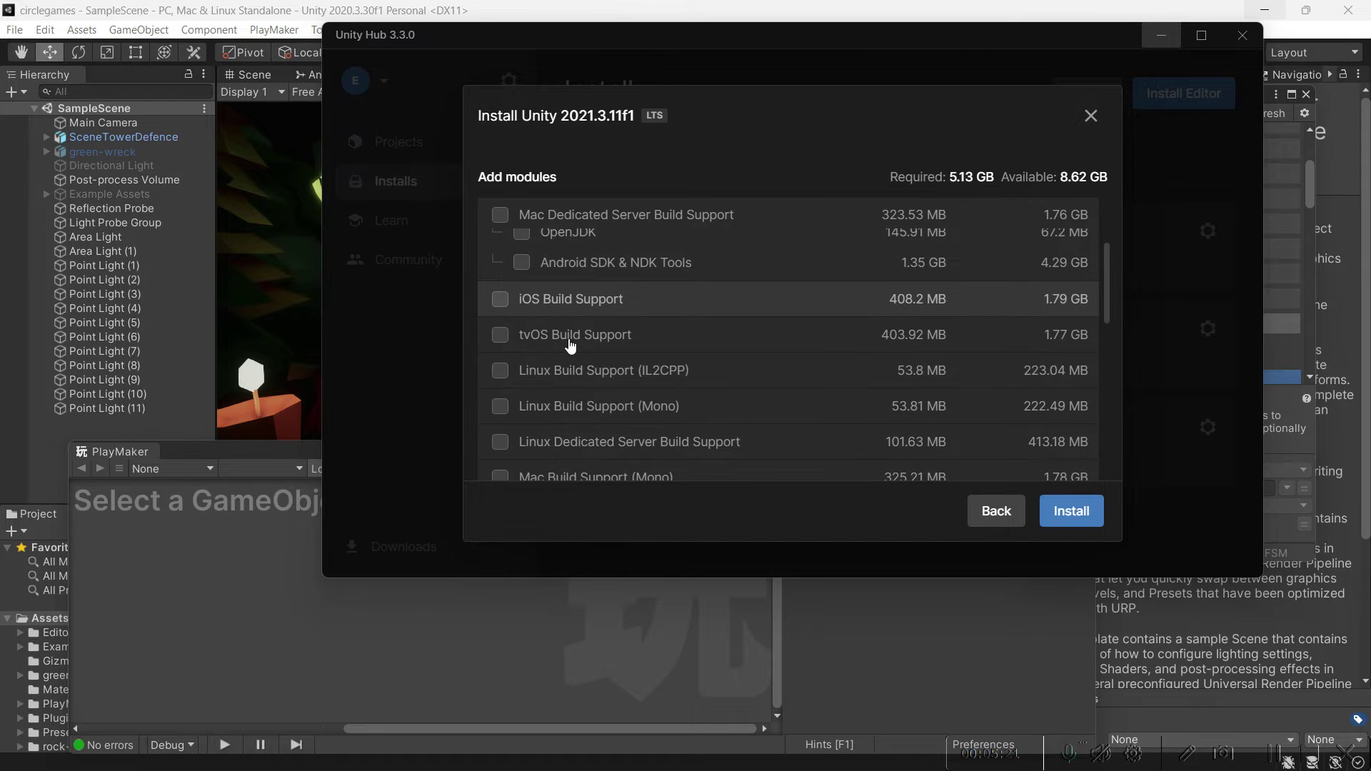
scroll(570, 347, down, 5)
scroll(571, 350, down, 2)
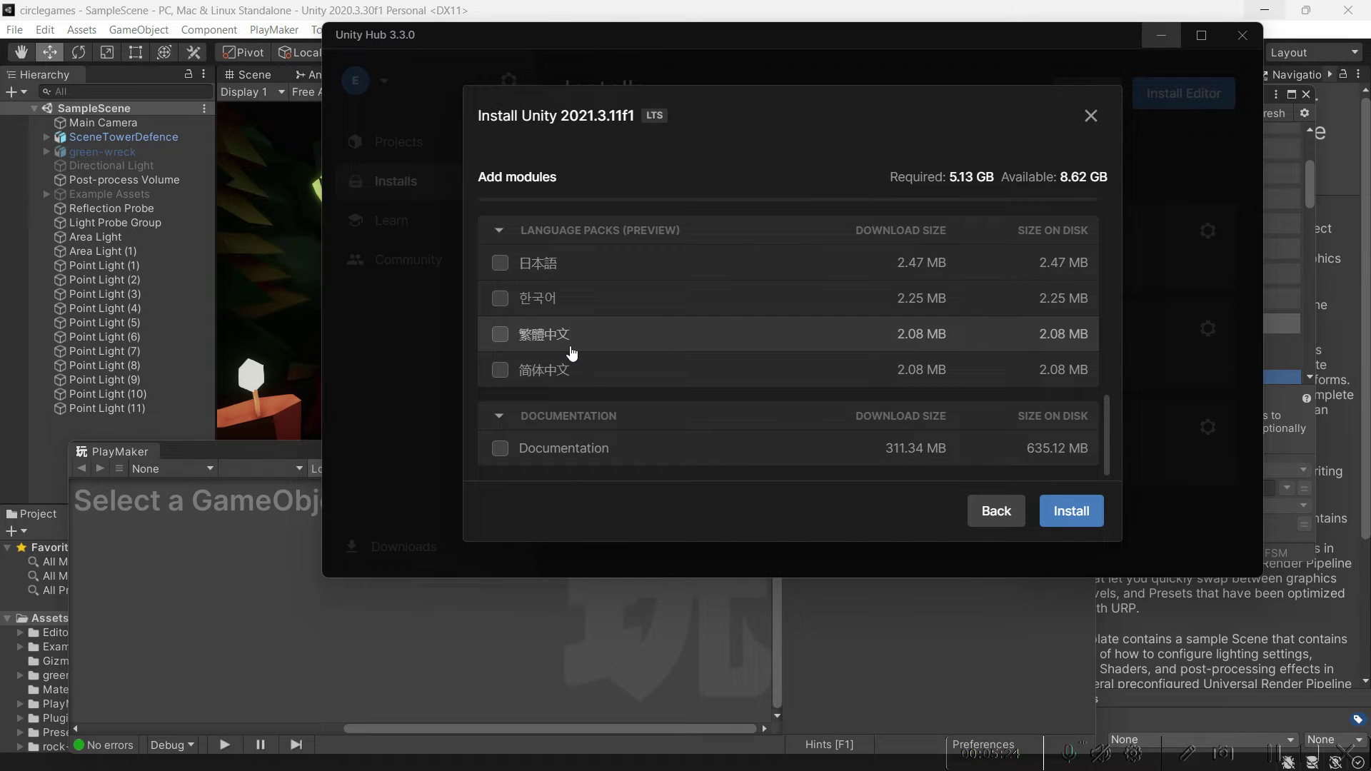
scroll(571, 351, up, 10)
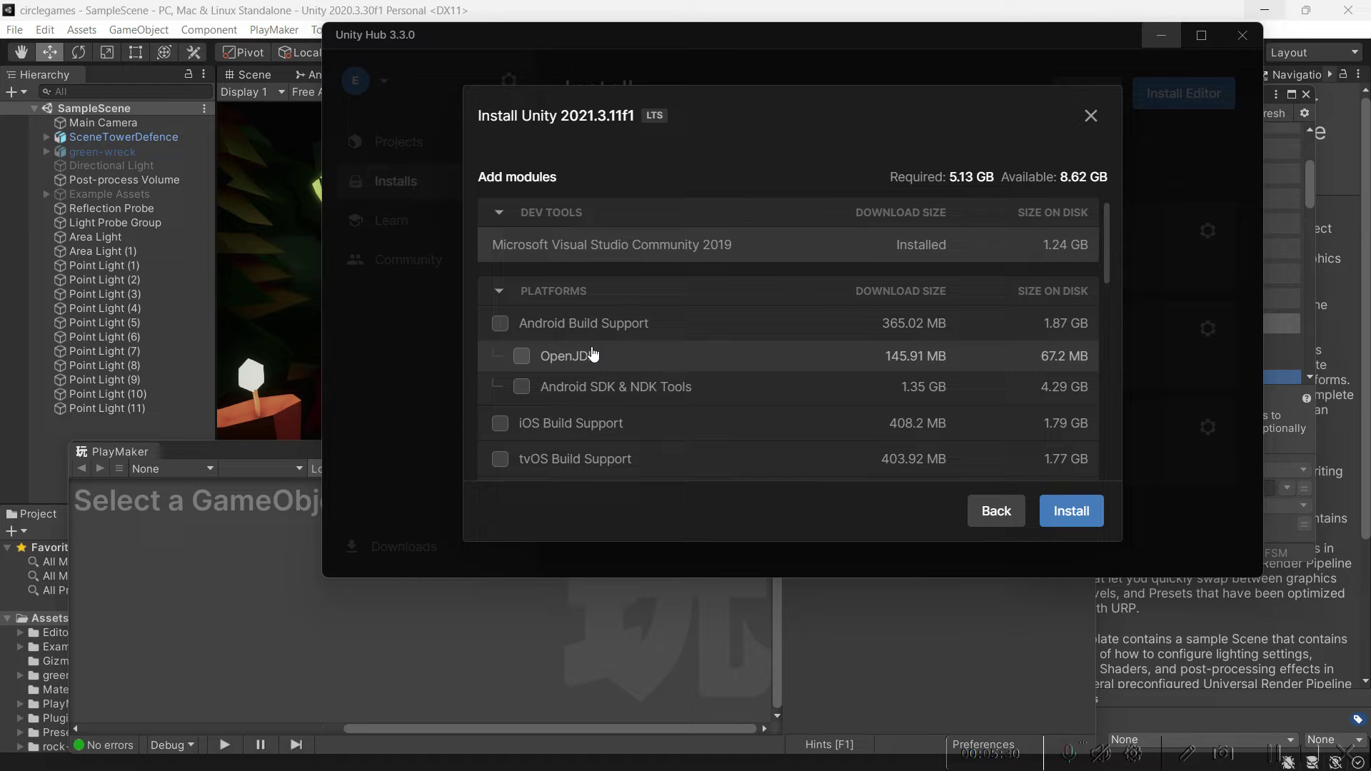
scroll(496, 327, down, 5)
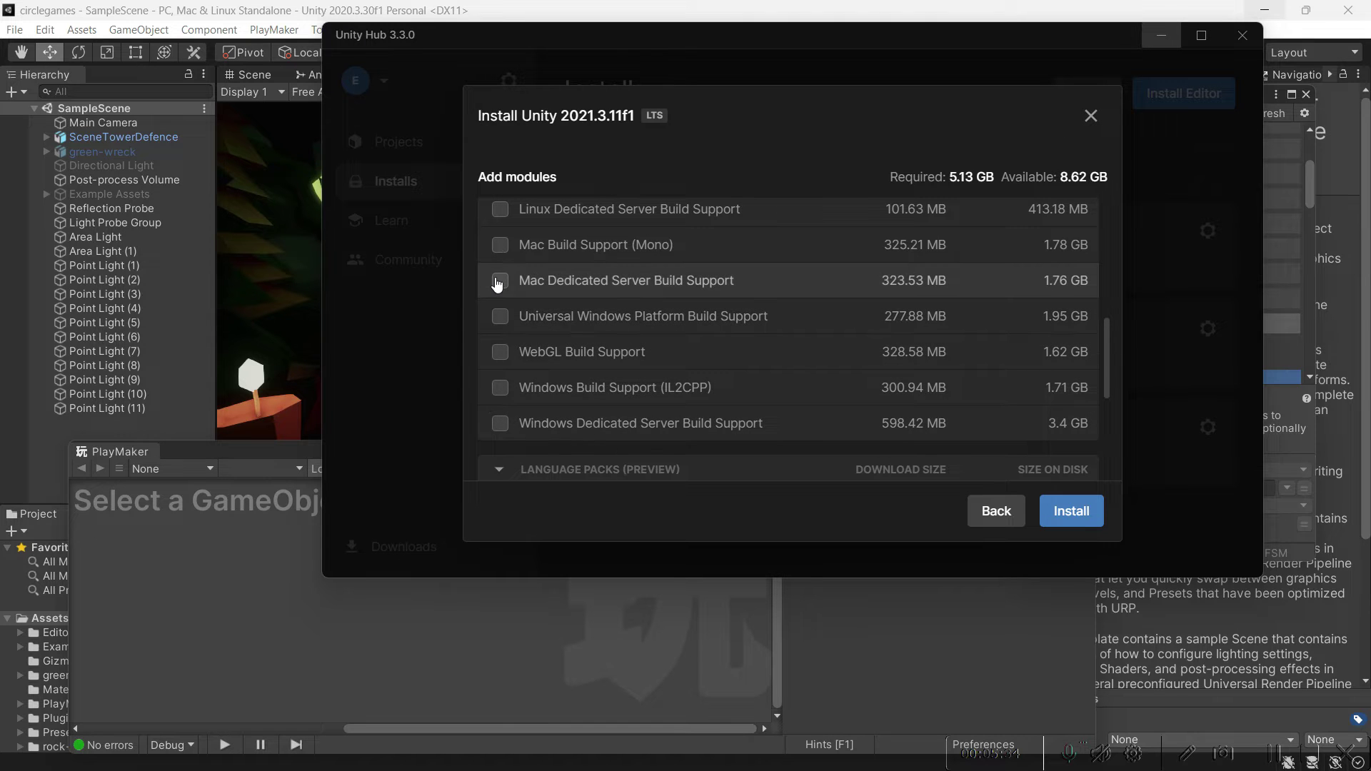
scroll(494, 290, up, 5)
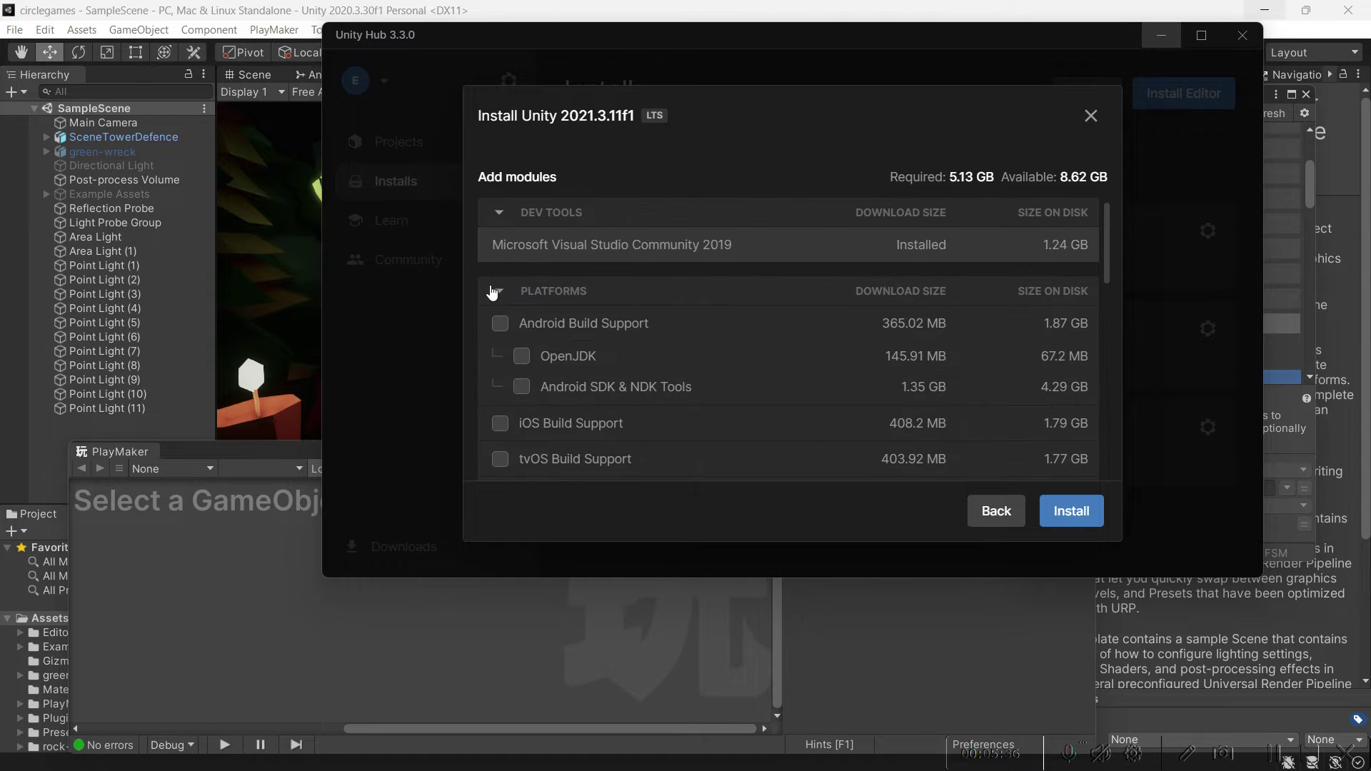
Select Android Build Support with its OpenJDK and Android SDK & NDK Tools, and clear that selection again
click(496, 333)
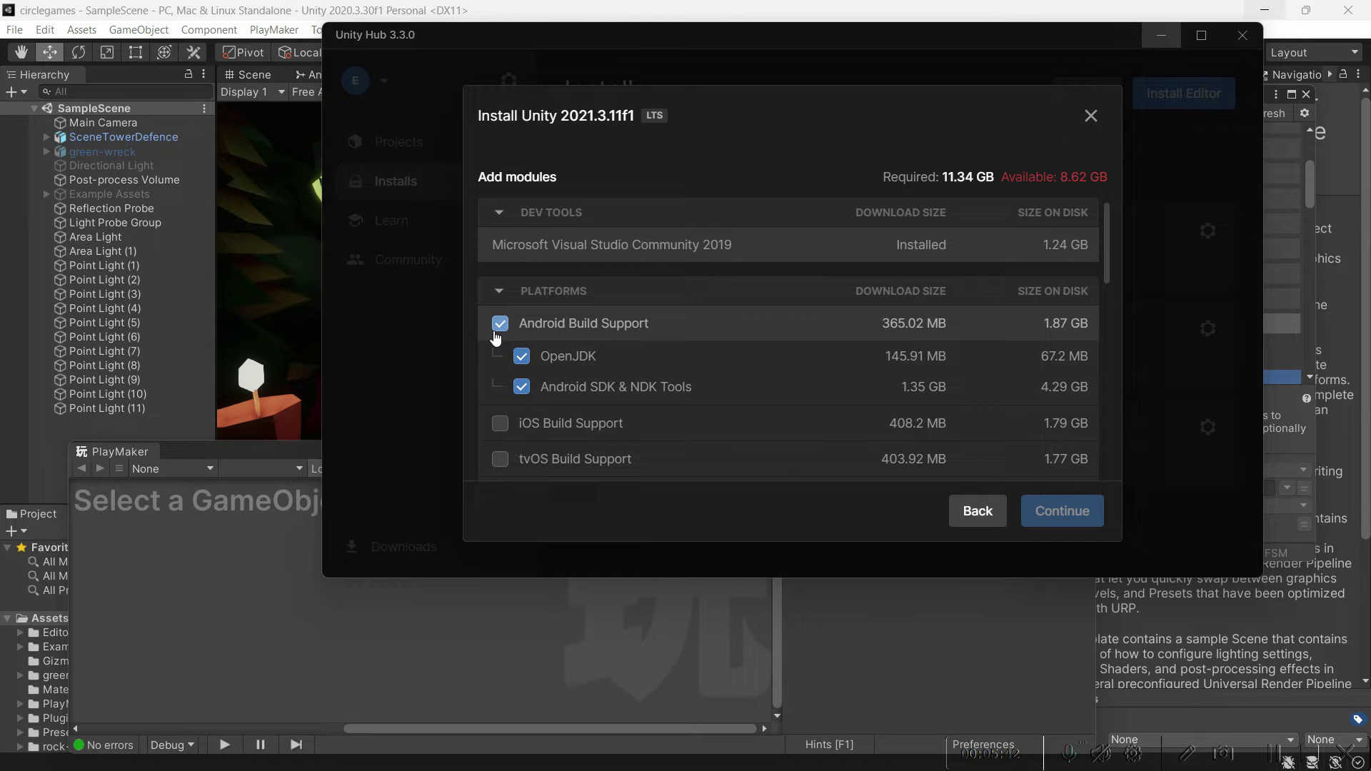
scroll(496, 337, down, 4)
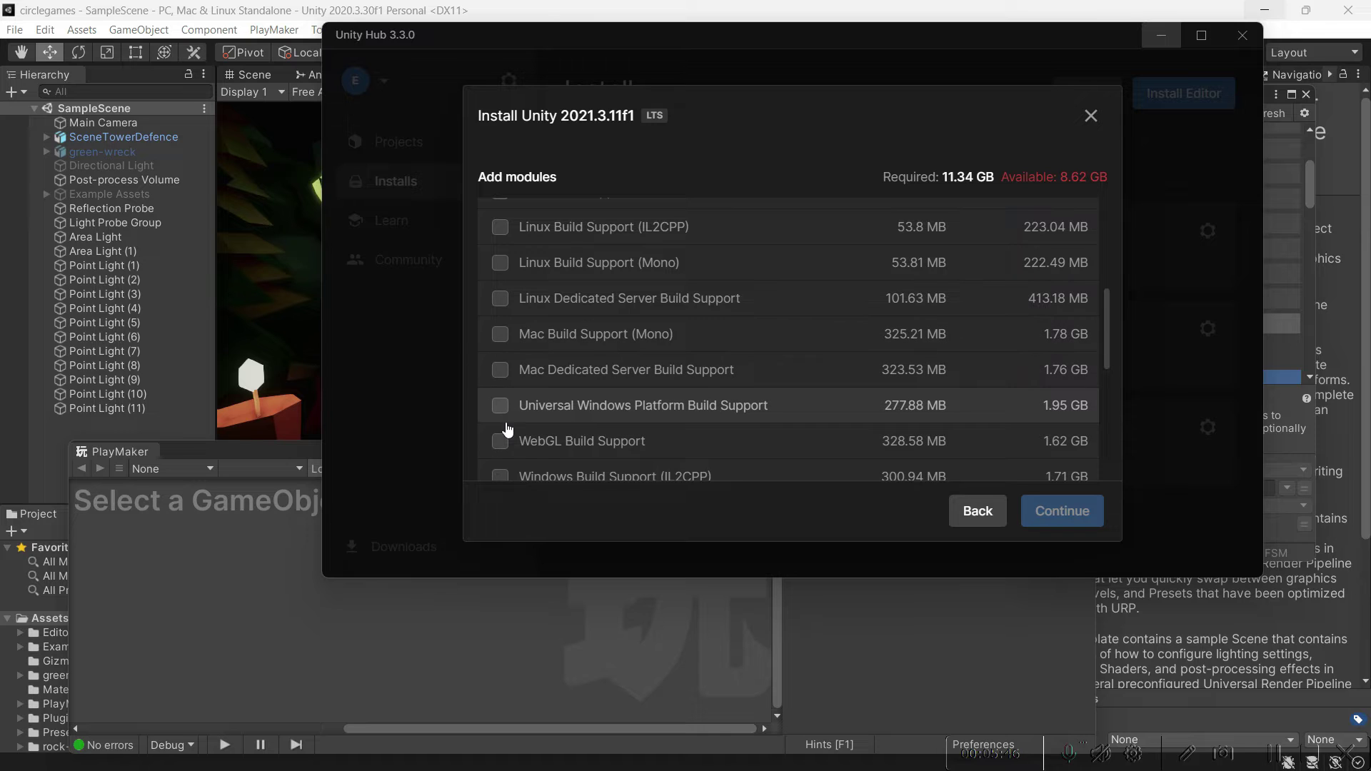
scroll(511, 442, up, 4)
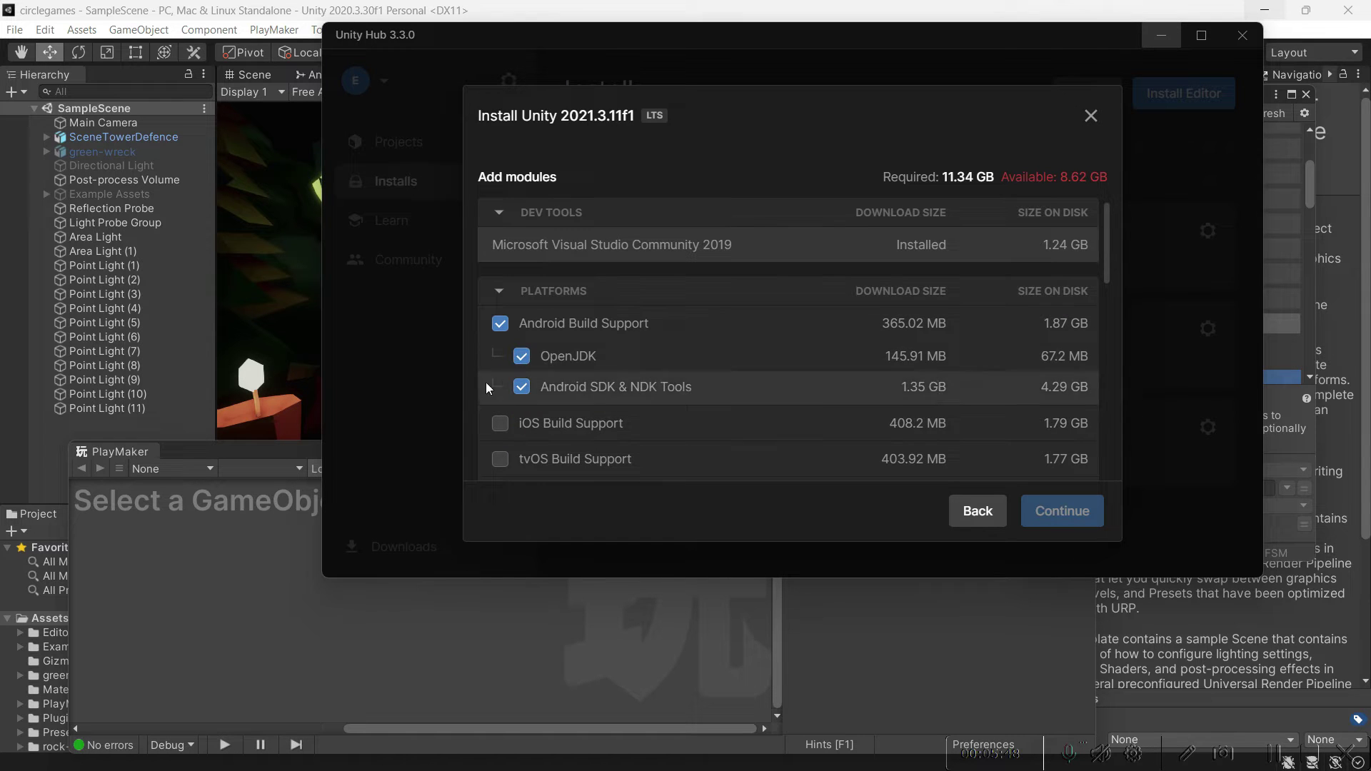
click(500, 324)
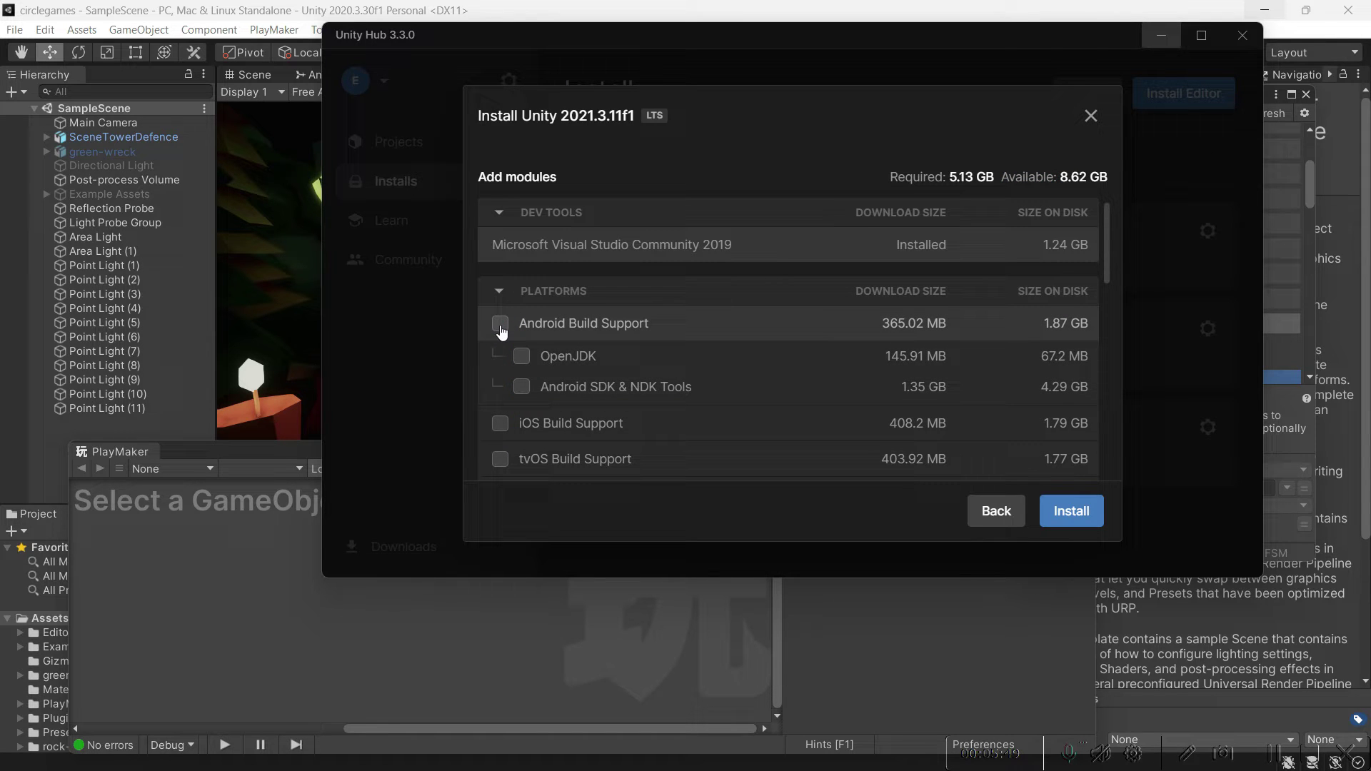
Select the Windows Build Support (IL2CPP) and Universal Windows Platform Build Support modules
scroll(500, 329, down, 10)
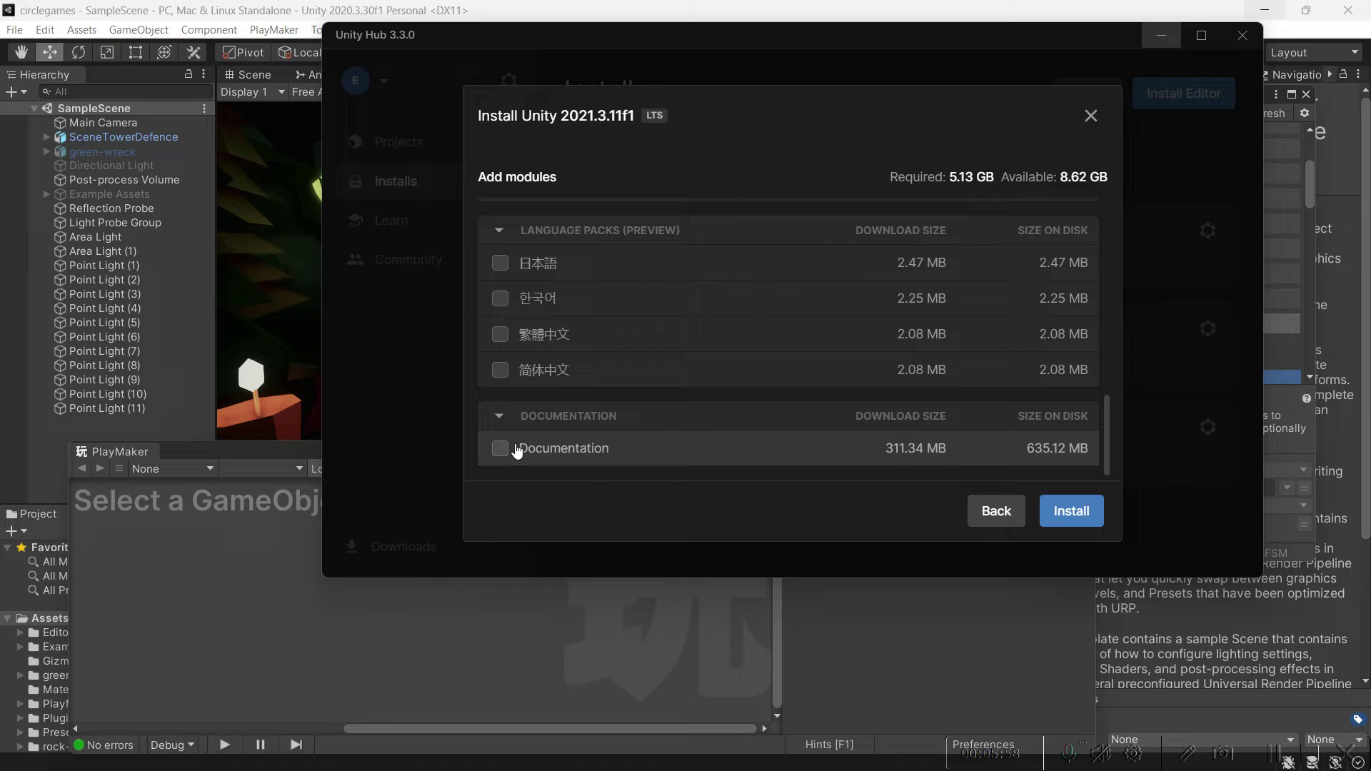
scroll(511, 420, up, 4)
scroll(511, 420, down, 3)
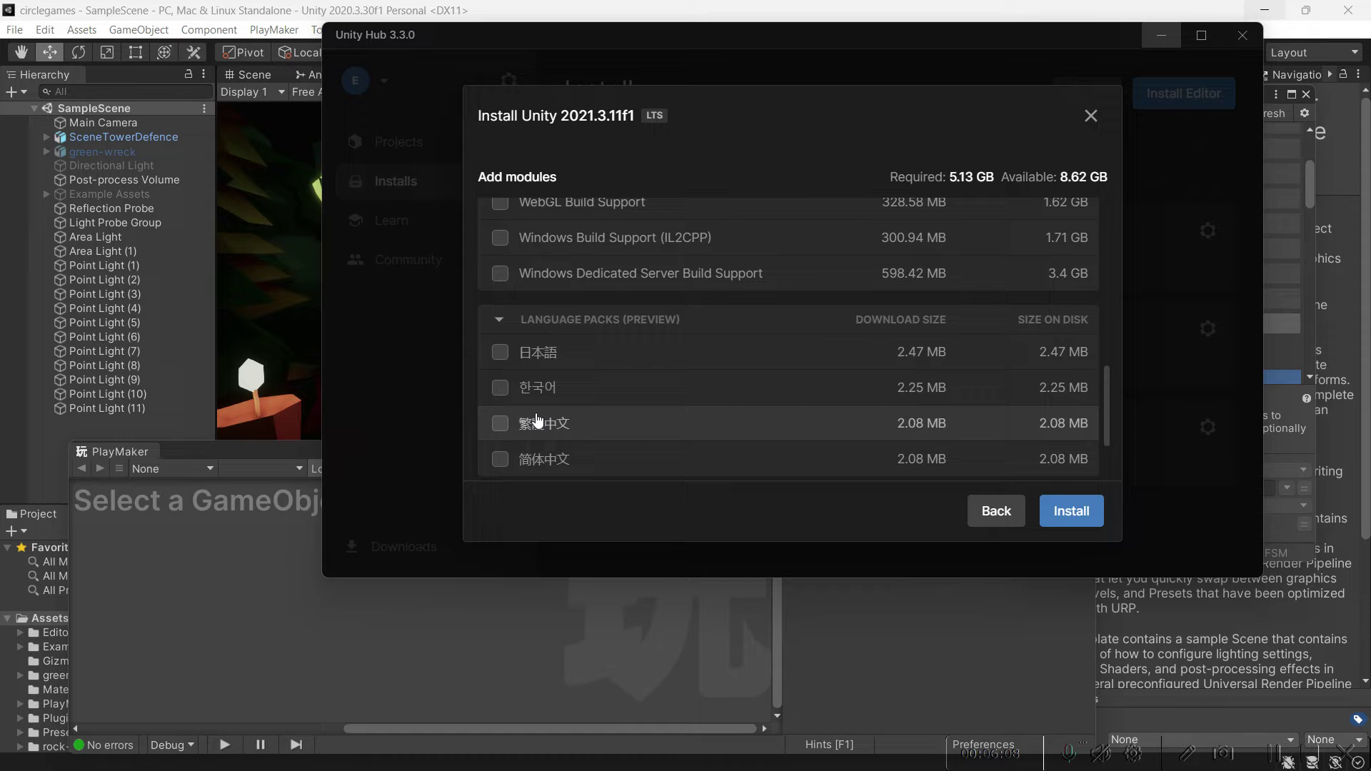
scroll(532, 377, up, 3)
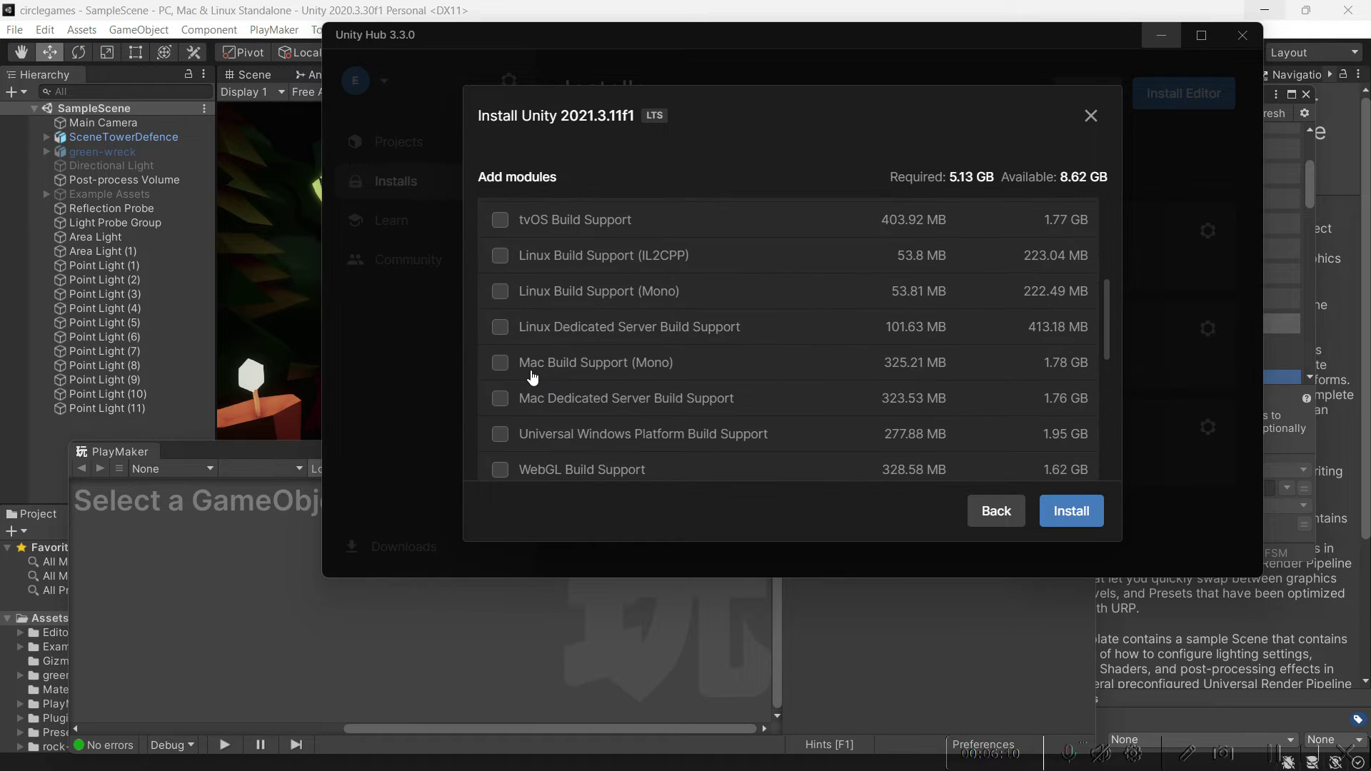
scroll(532, 376, up, 2)
scroll(532, 376, down, 5)
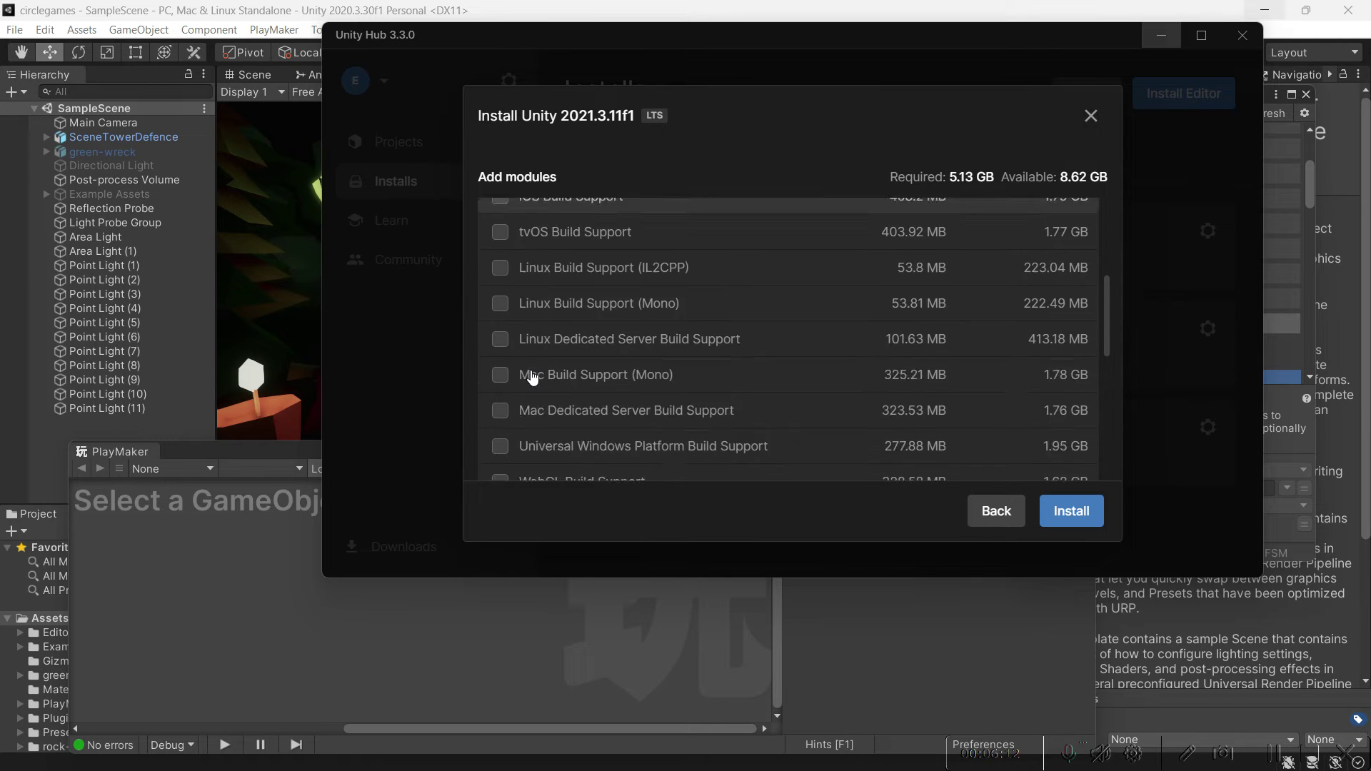
scroll(532, 376, up, 1)
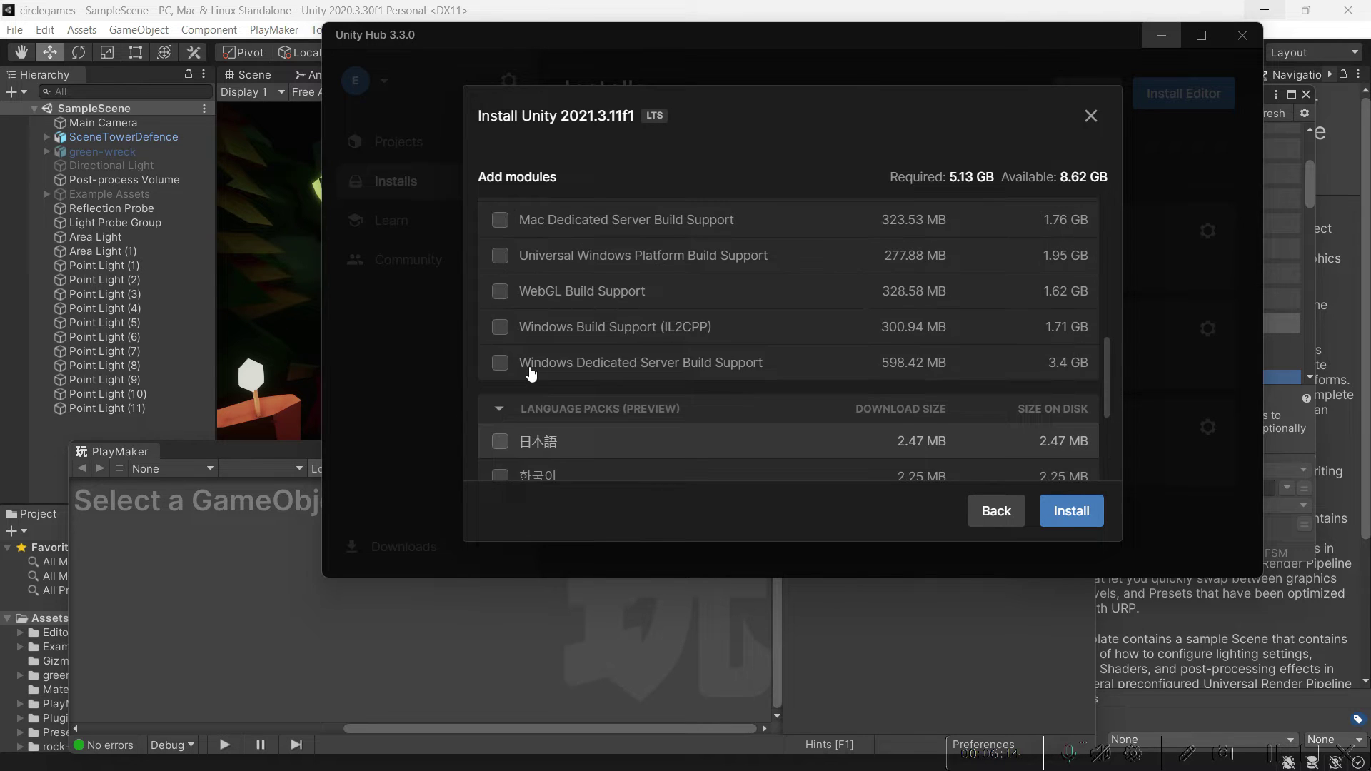
click(504, 333)
click(501, 263)
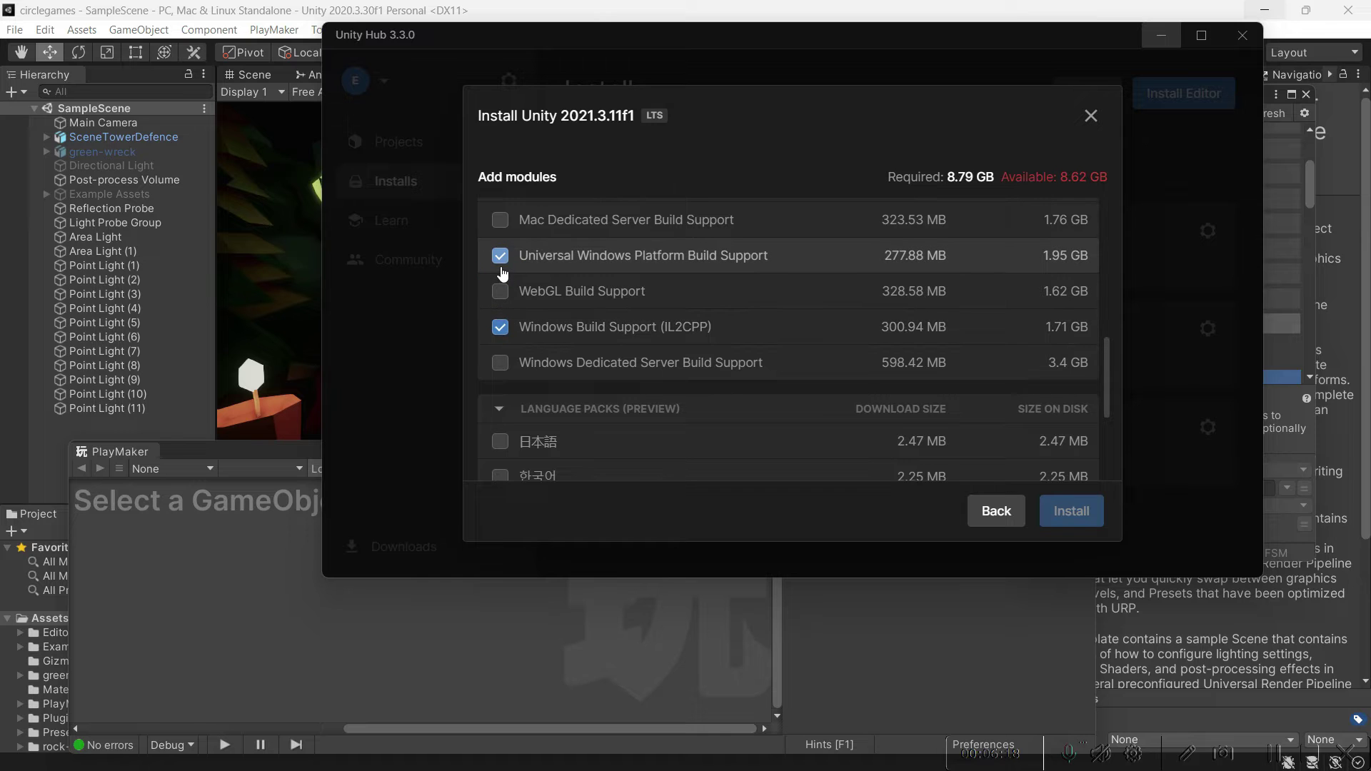
Select the Linux Dedicated Server Build Support and Mac Build Support (Mono) modules, and clear both again
scroll(502, 270, up, 3)
click(498, 327)
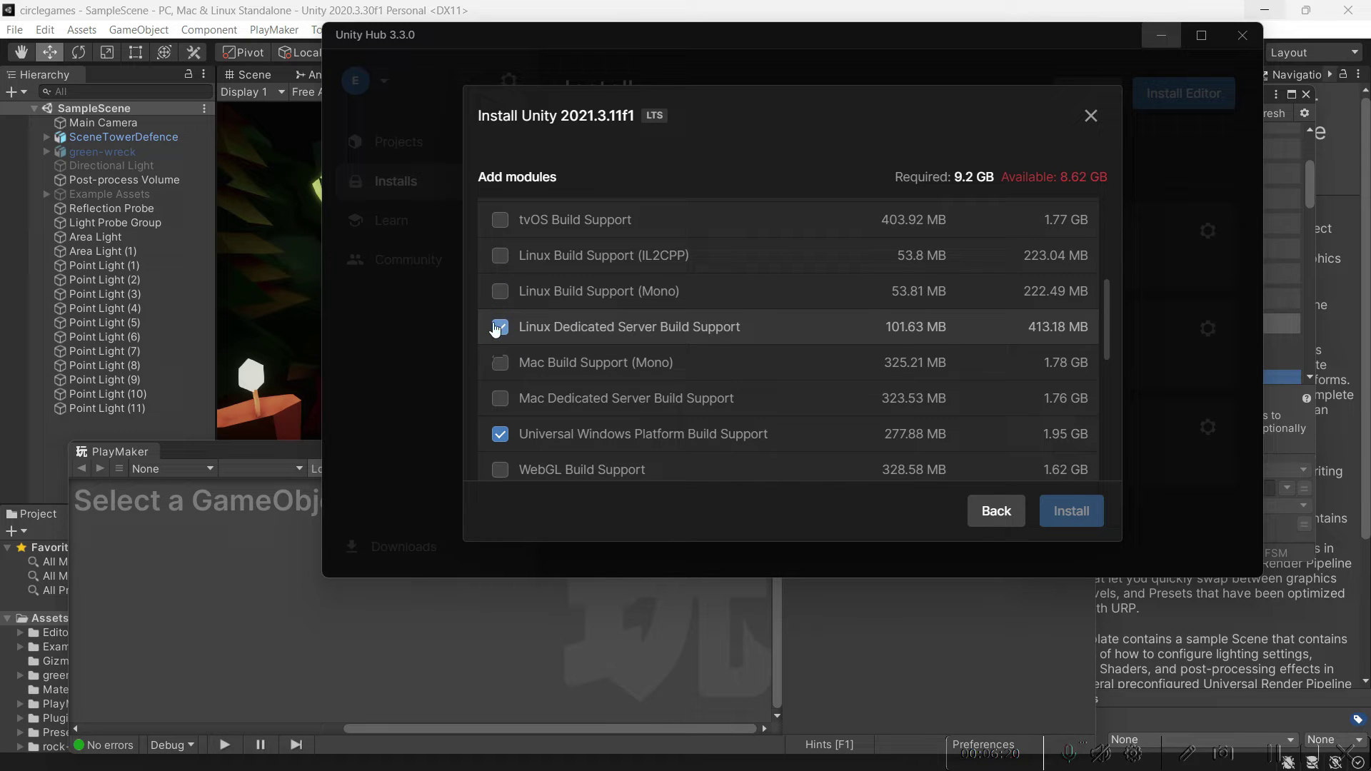
click(500, 363)
click(500, 327)
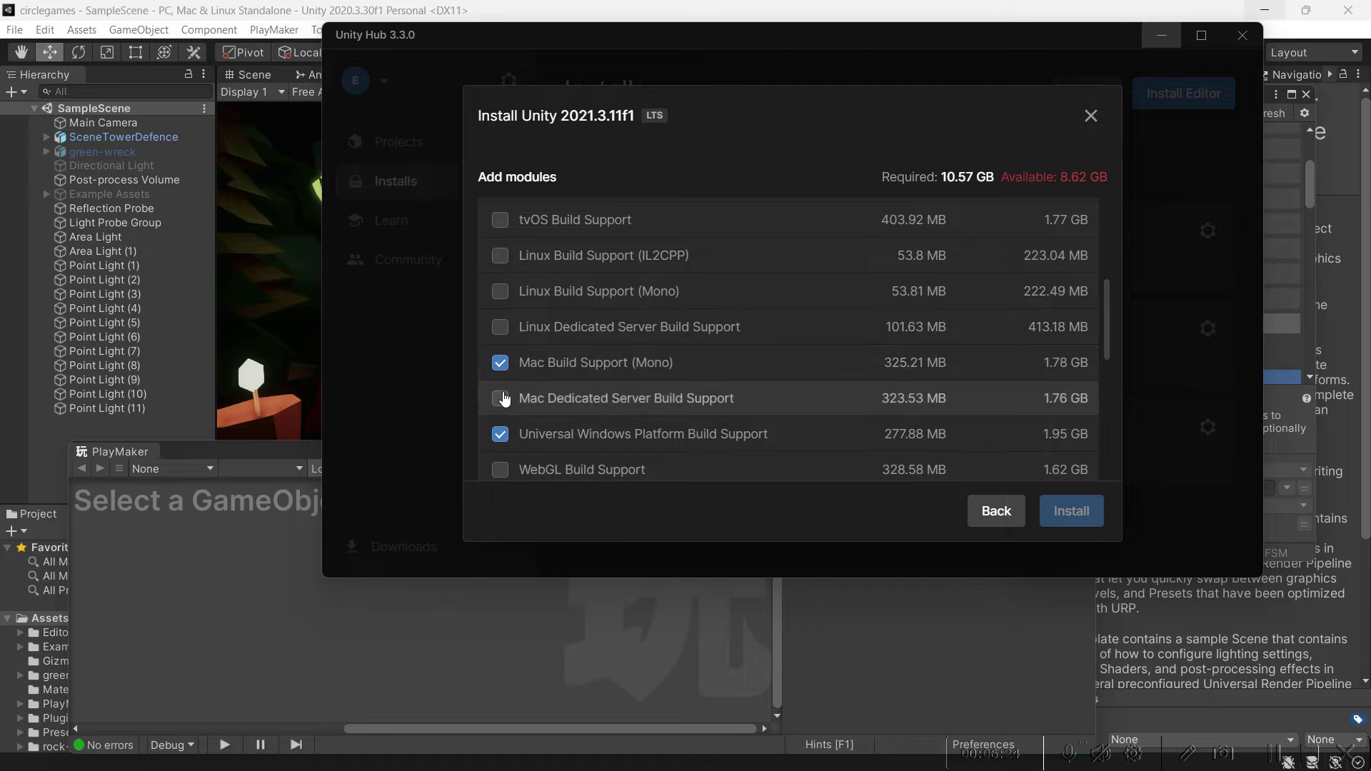
click(500, 361)
Add Mac Build Support (Mono), Mac Dedicated Server and Linux Dedicated Server Build Support to the modules, and cancel the editor installation
scroll(505, 392, down, 4)
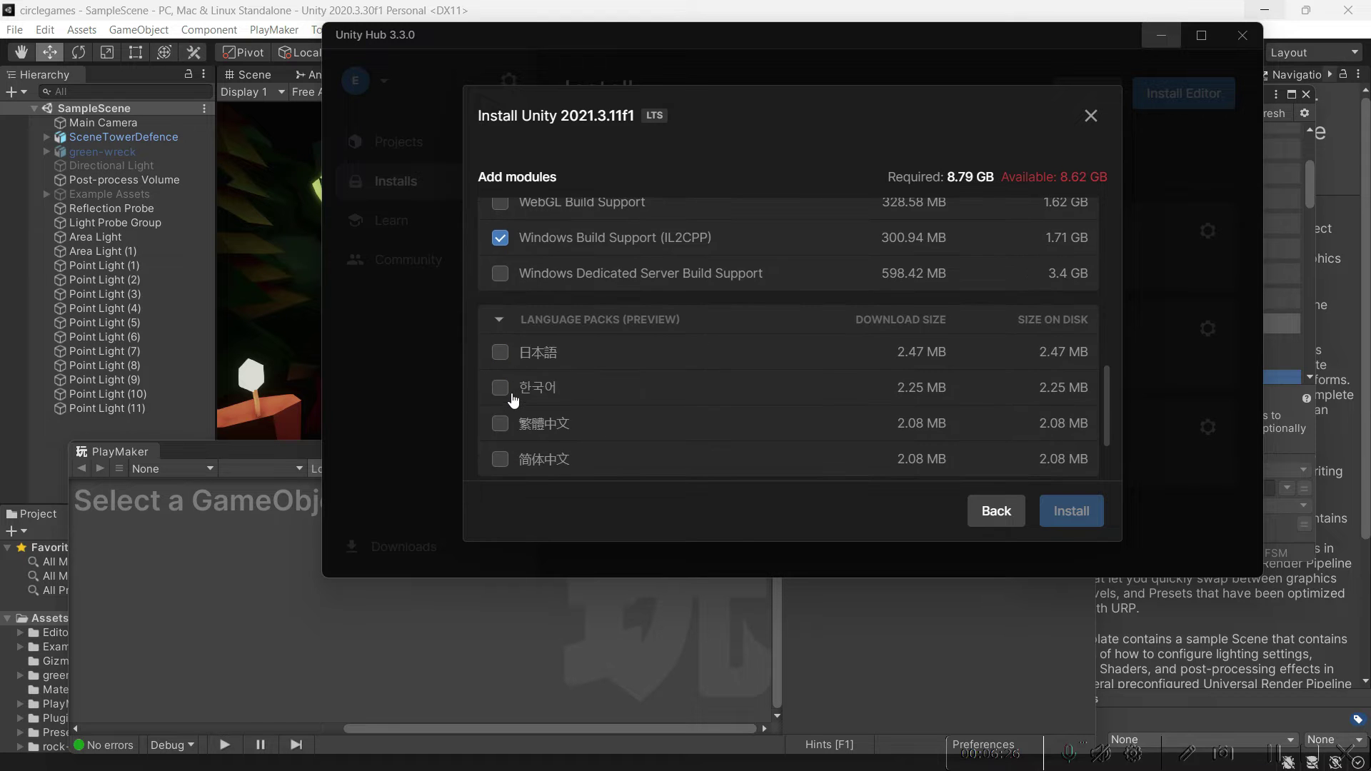
scroll(505, 392, up, 1)
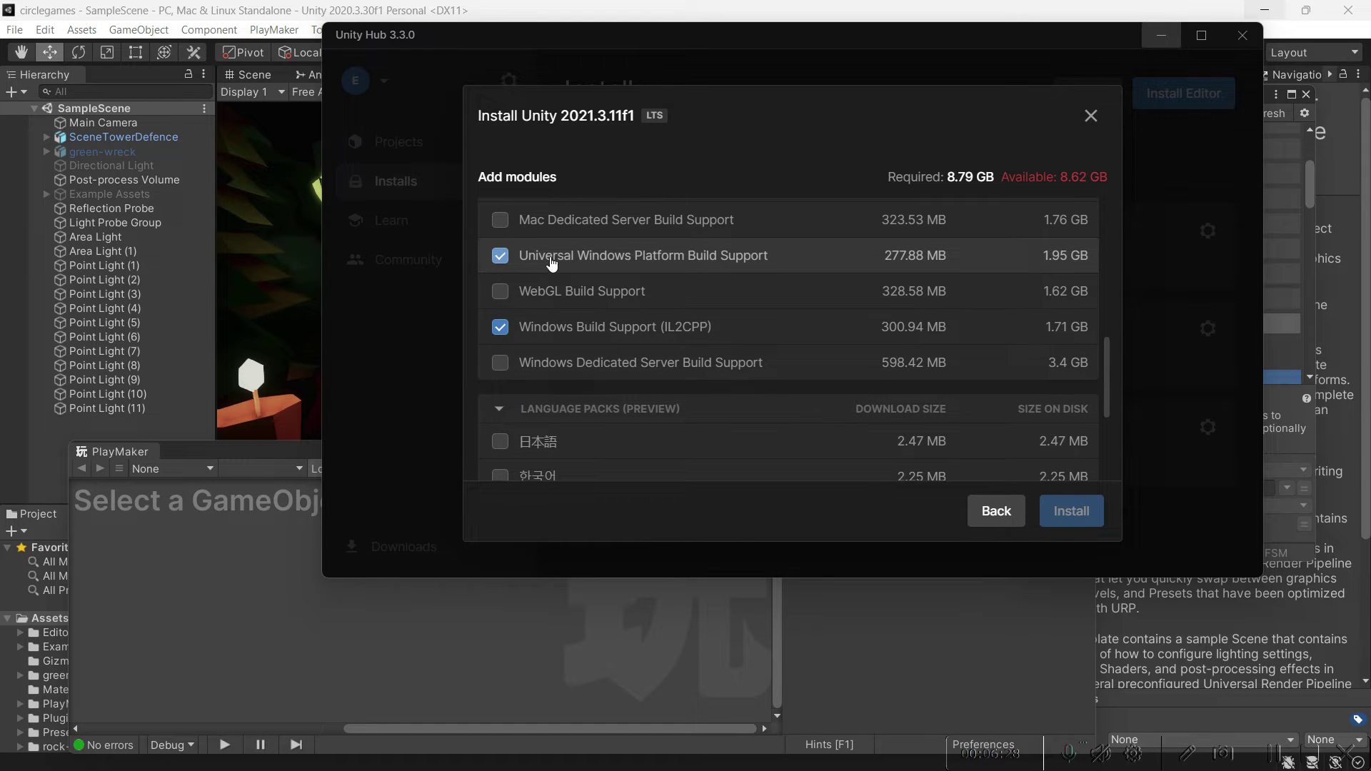
scroll(643, 300, up, 5)
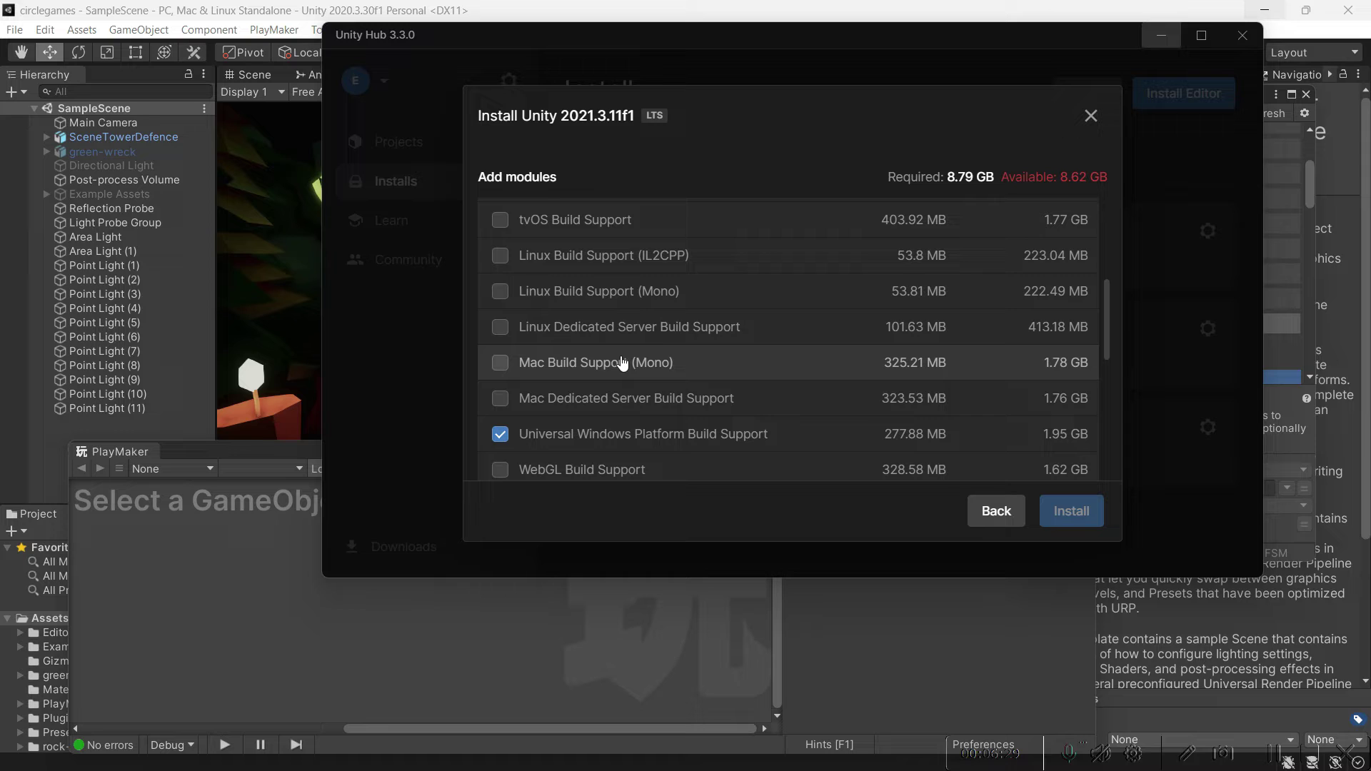
click(500, 363)
click(500, 399)
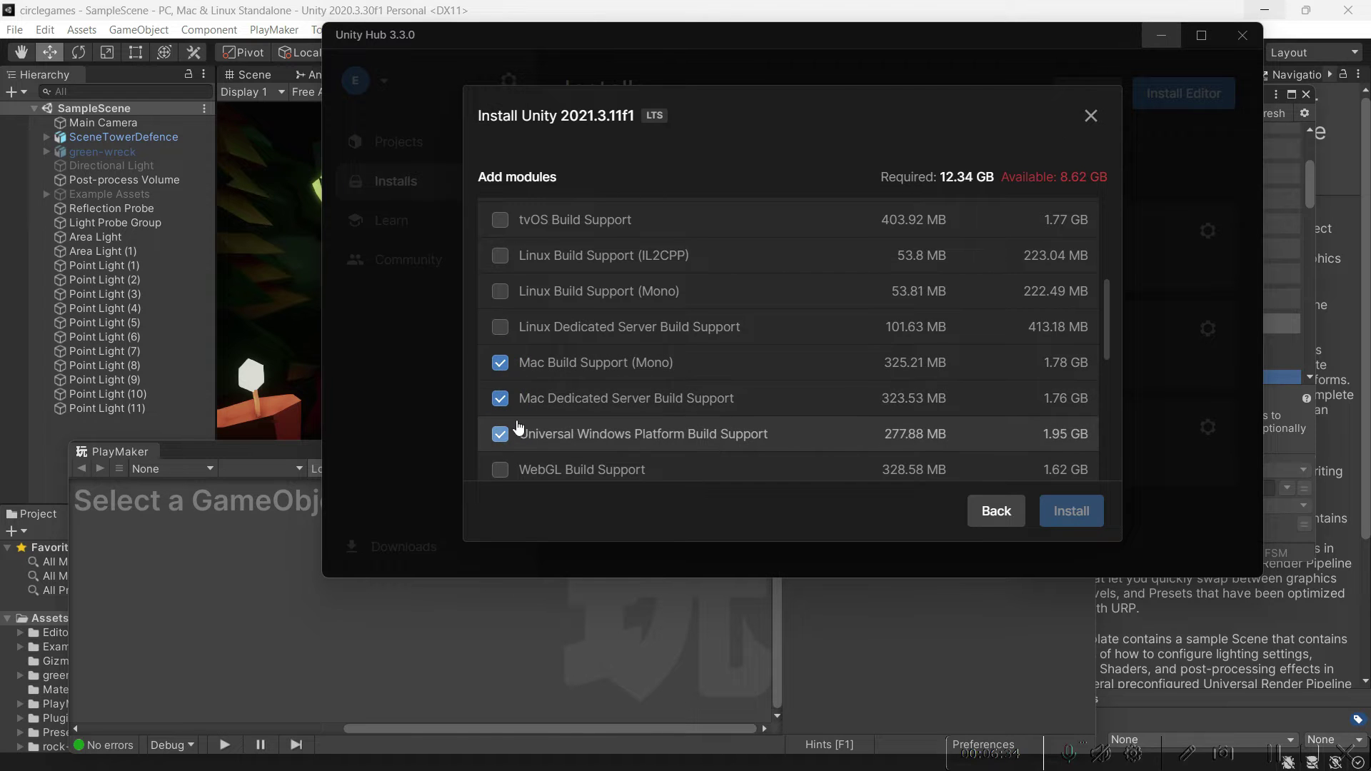
scroll(524, 389, down, 5)
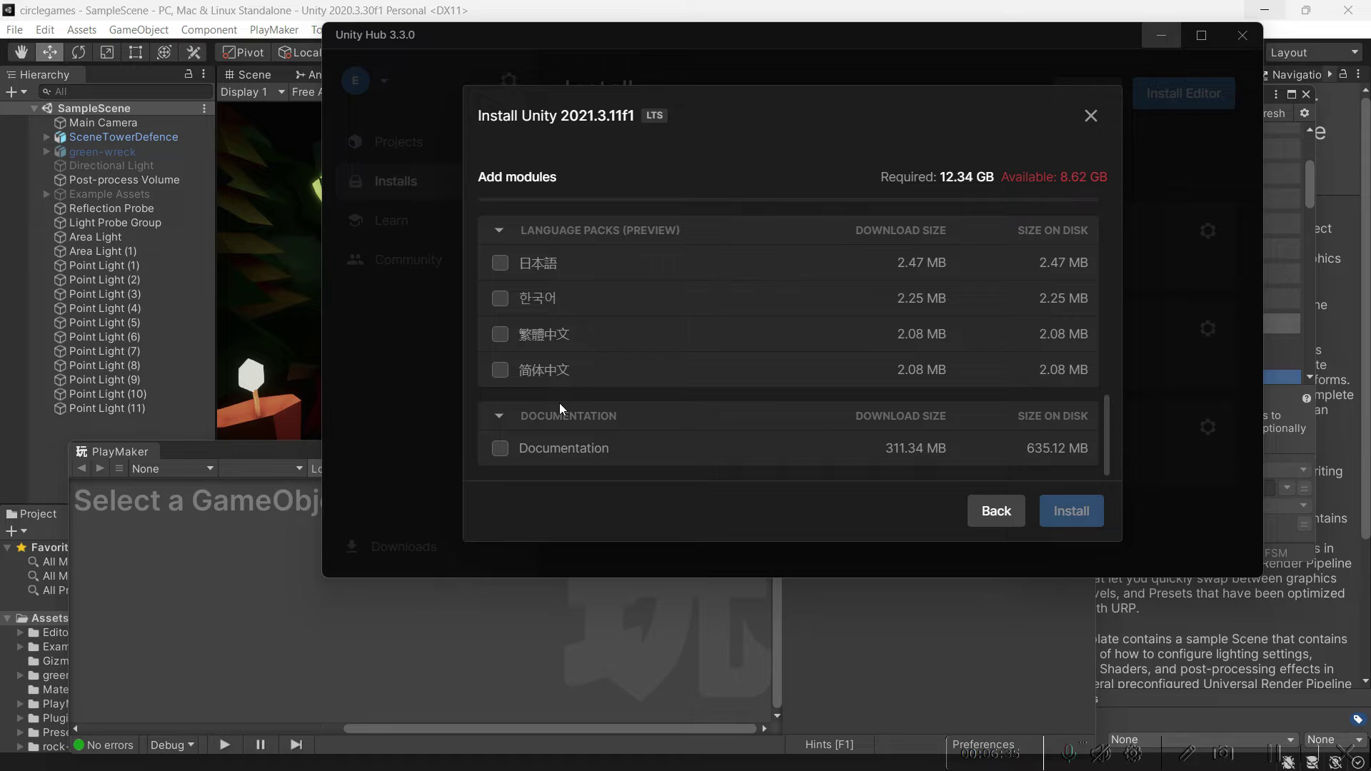
scroll(612, 431, up, 4)
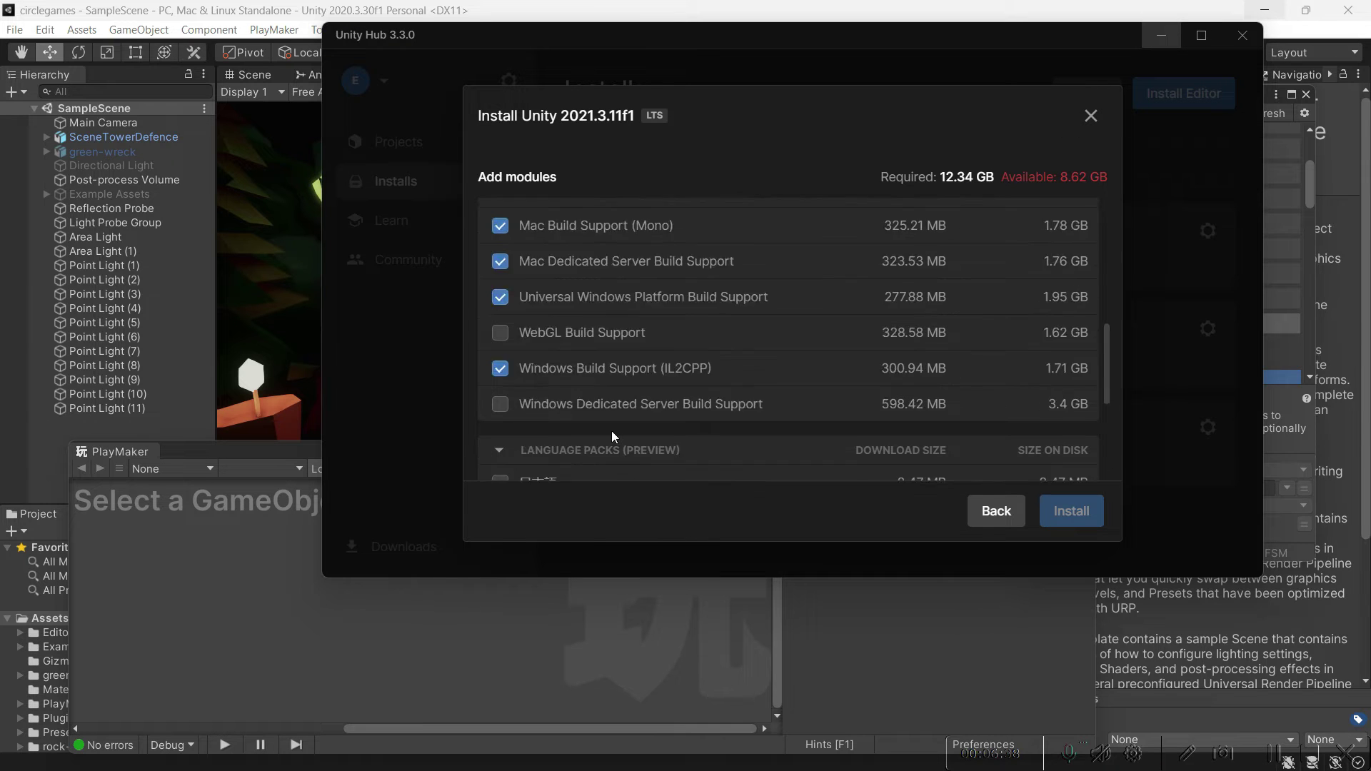
click(499, 237)
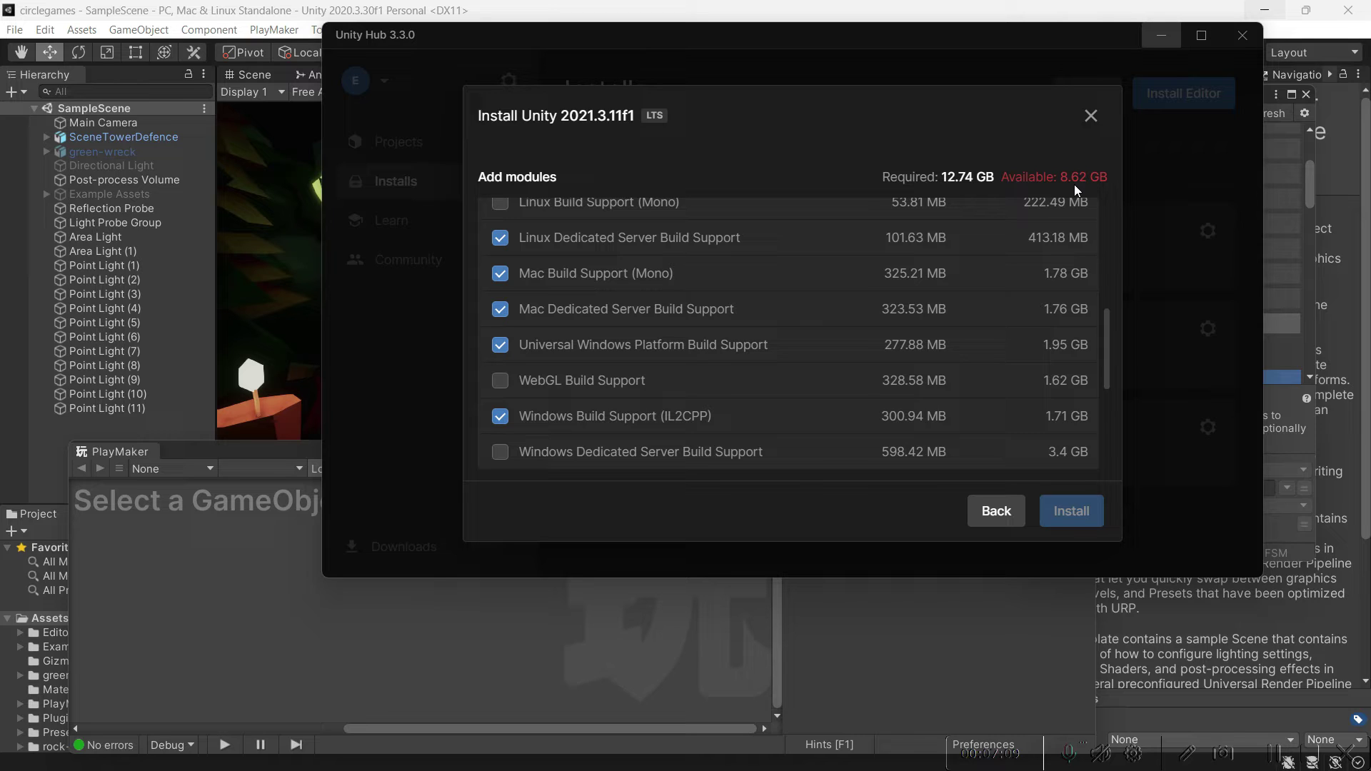
click(1095, 122)
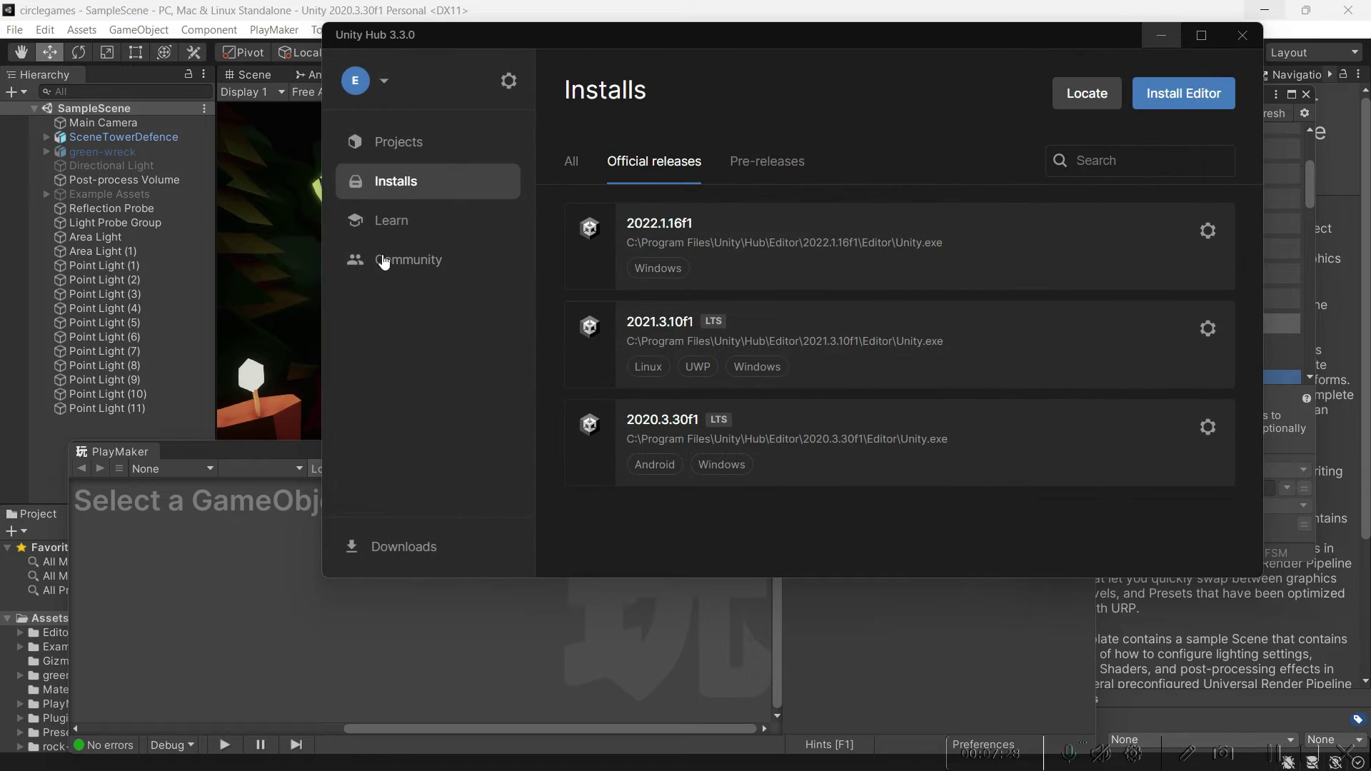
Start a new project from the projects list and examine the available project templates
click(426, 149)
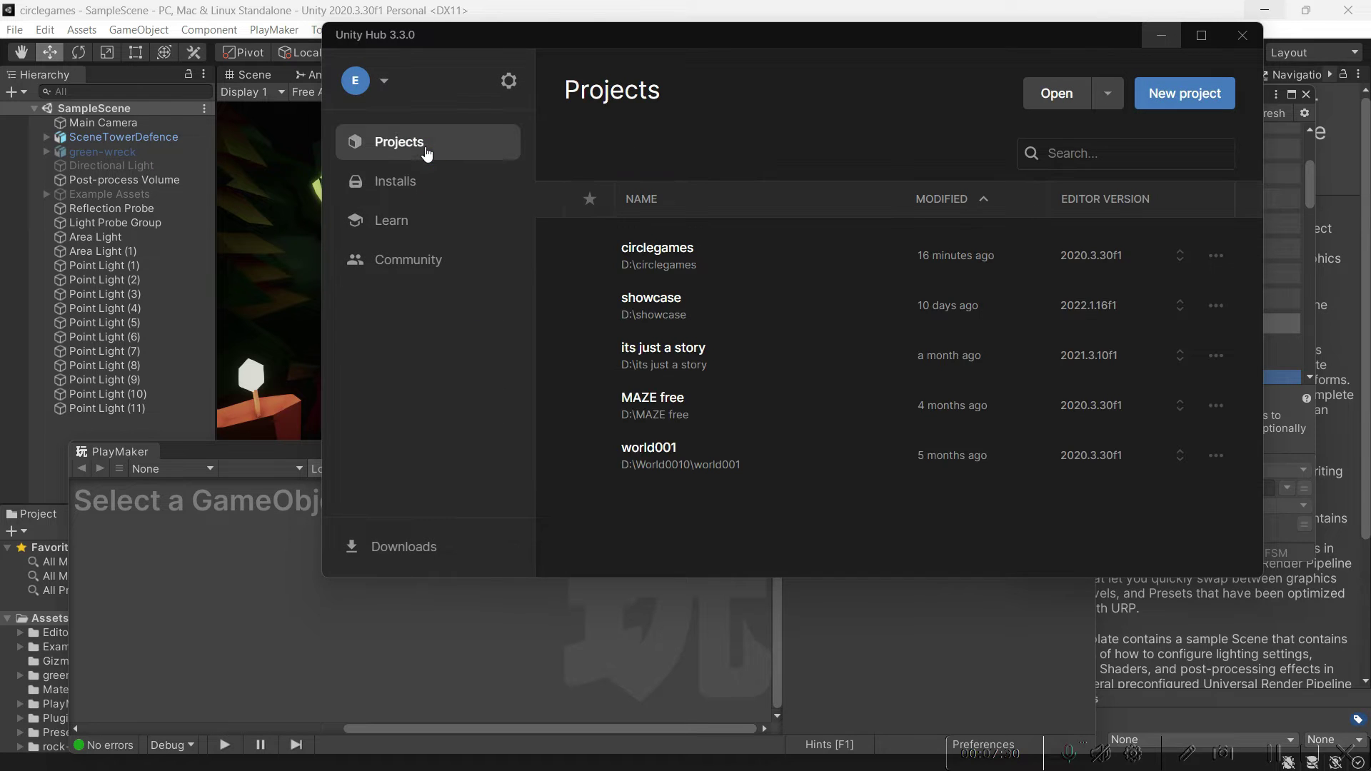
click(1176, 113)
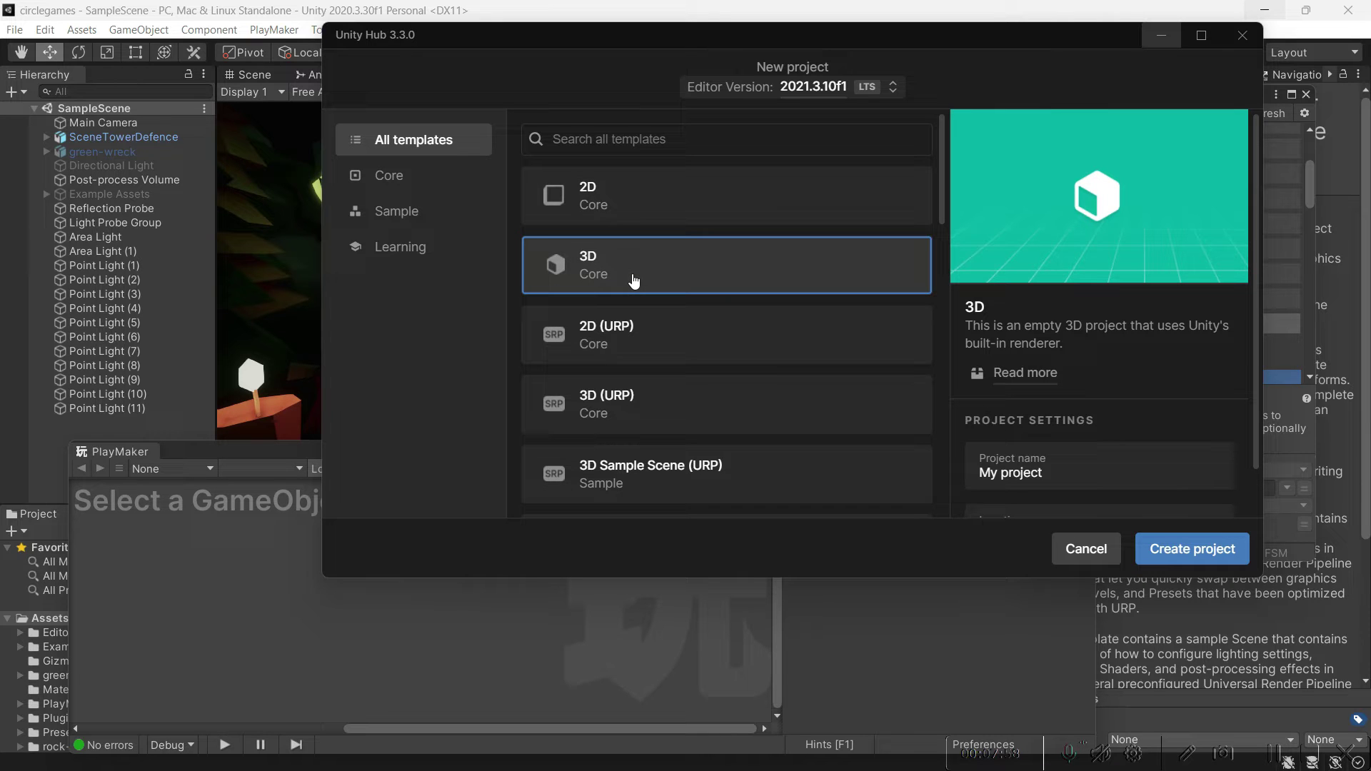
scroll(632, 280, down, 6)
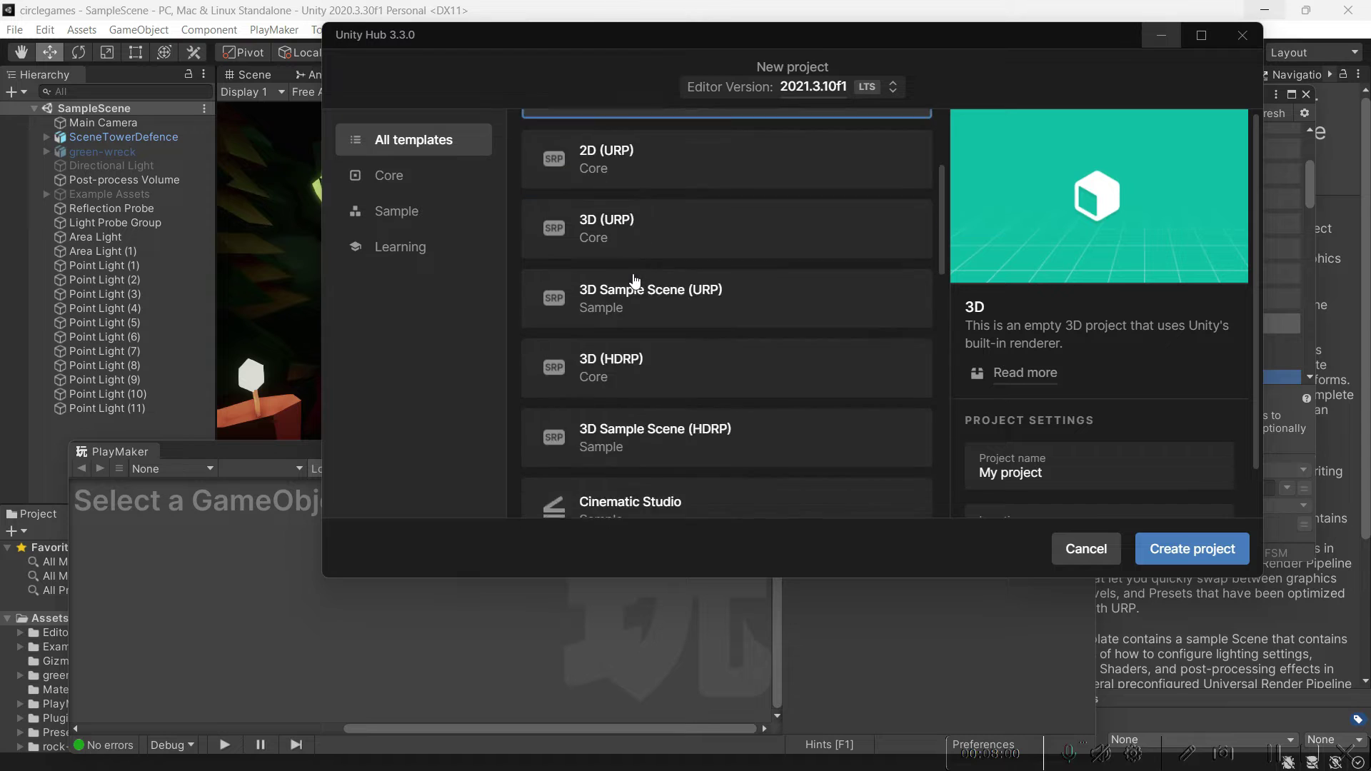
scroll(632, 280, up, 6)
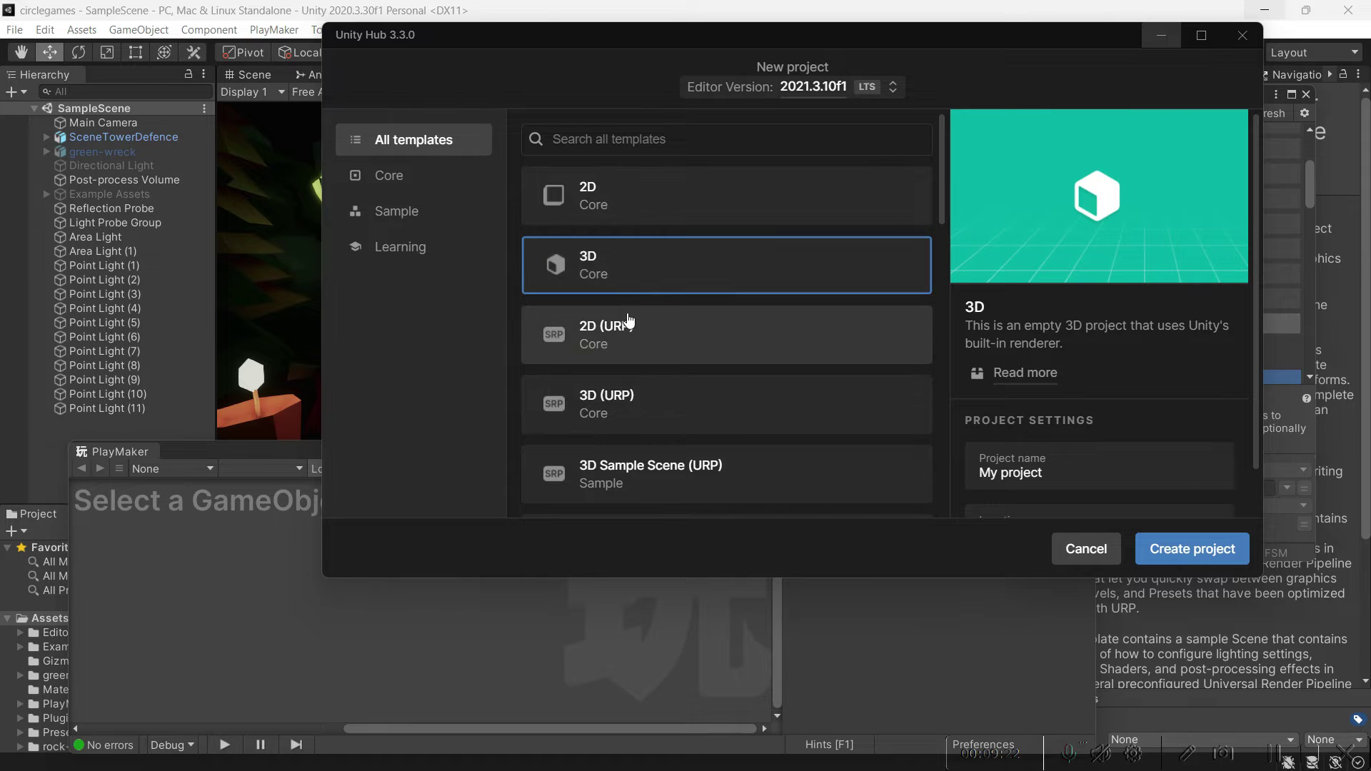
View the 3D (URP) template's description, and select the 3D Sample Scene (URP) template for the new project
click(646, 394)
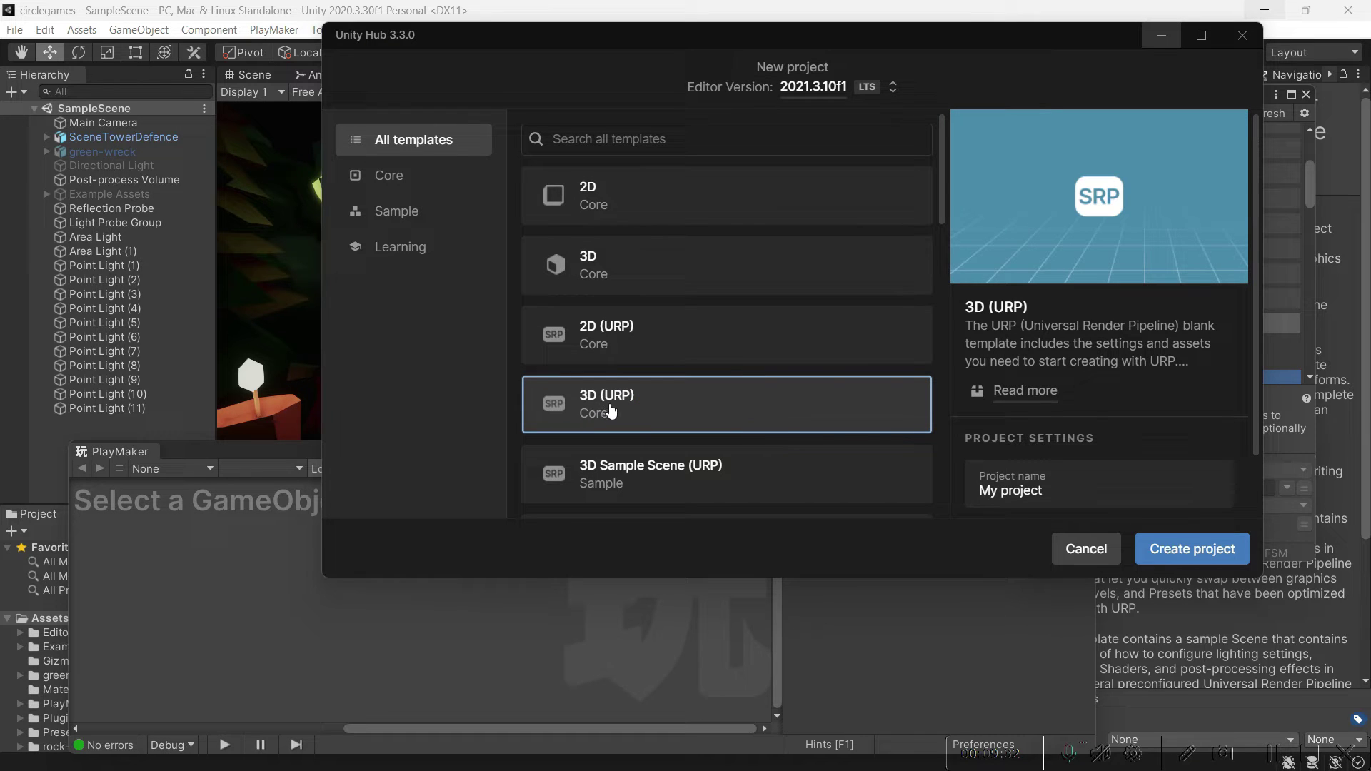
scroll(657, 407, down, 3)
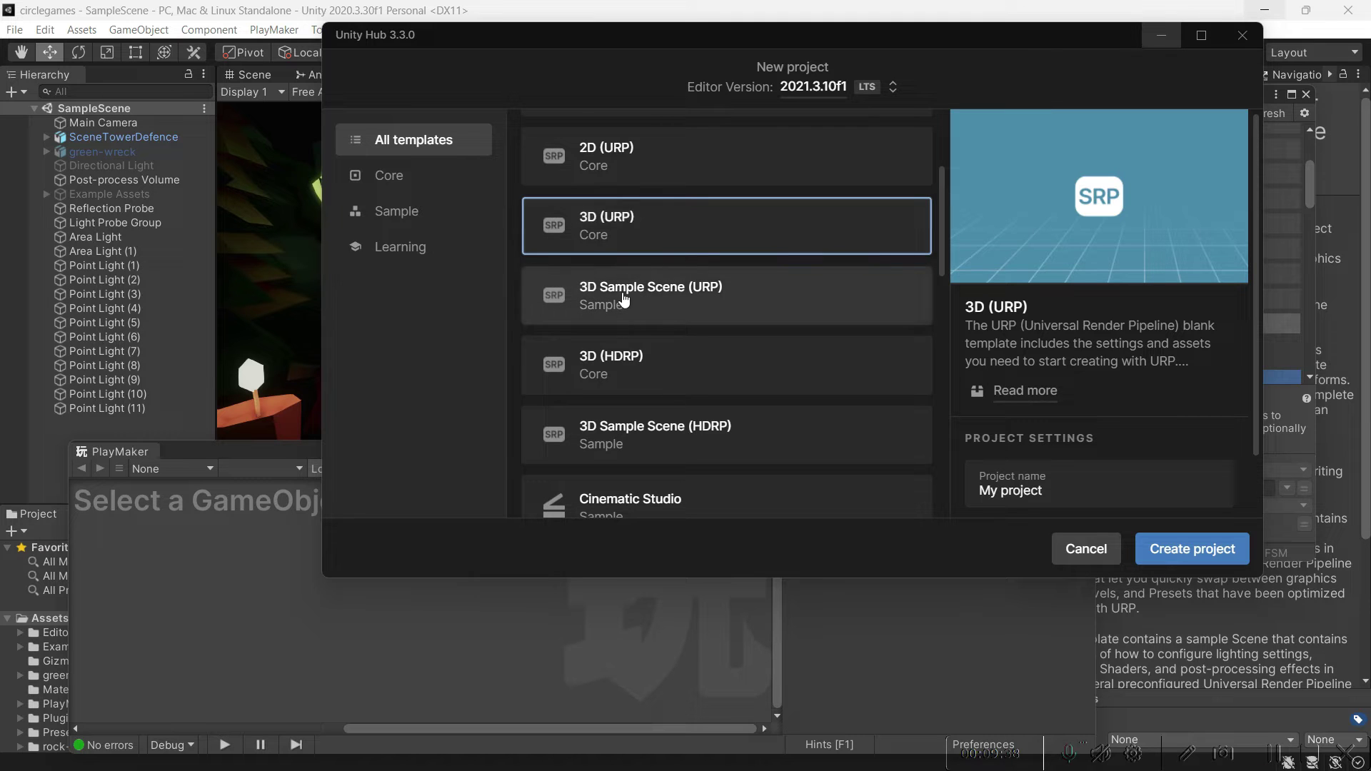
click(675, 308)
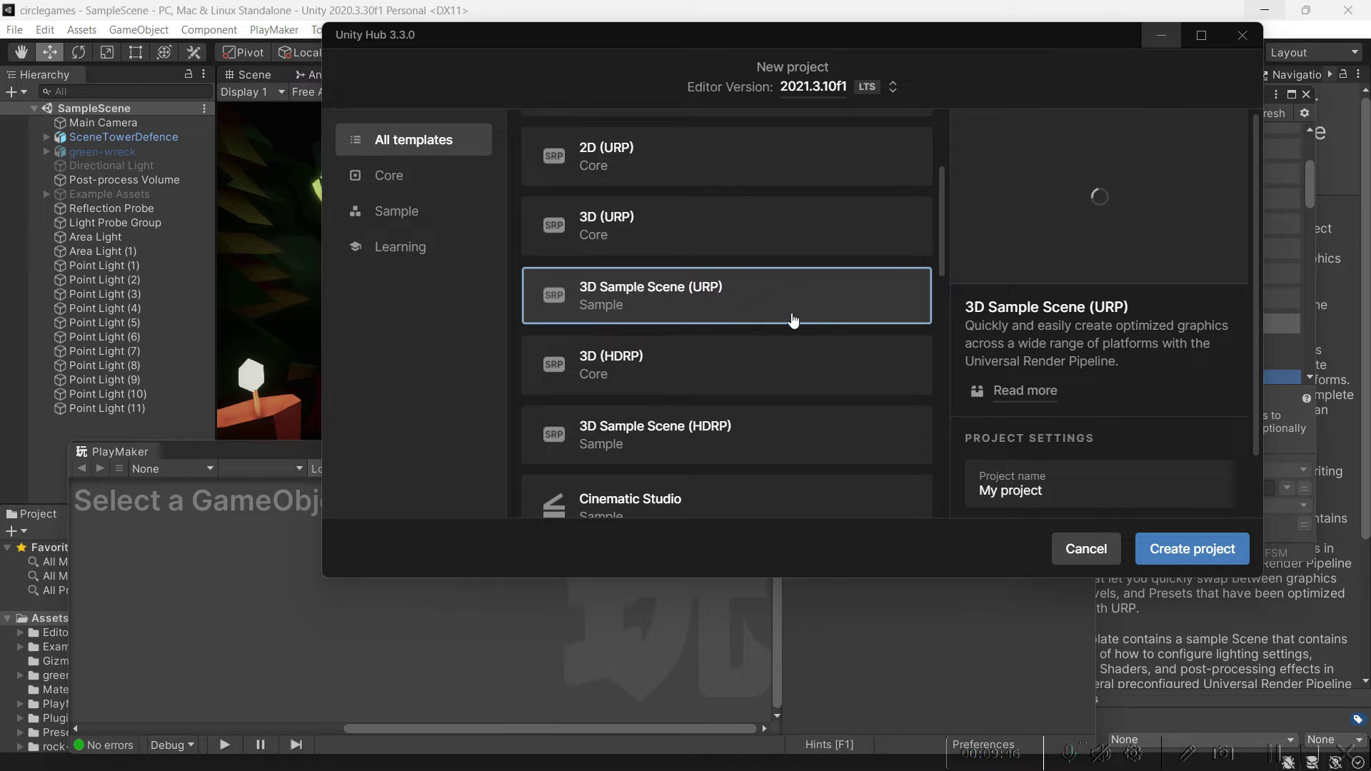
Name the new project my world
scroll(1097, 447, down, 1)
drag(1050, 428, 977, 424)
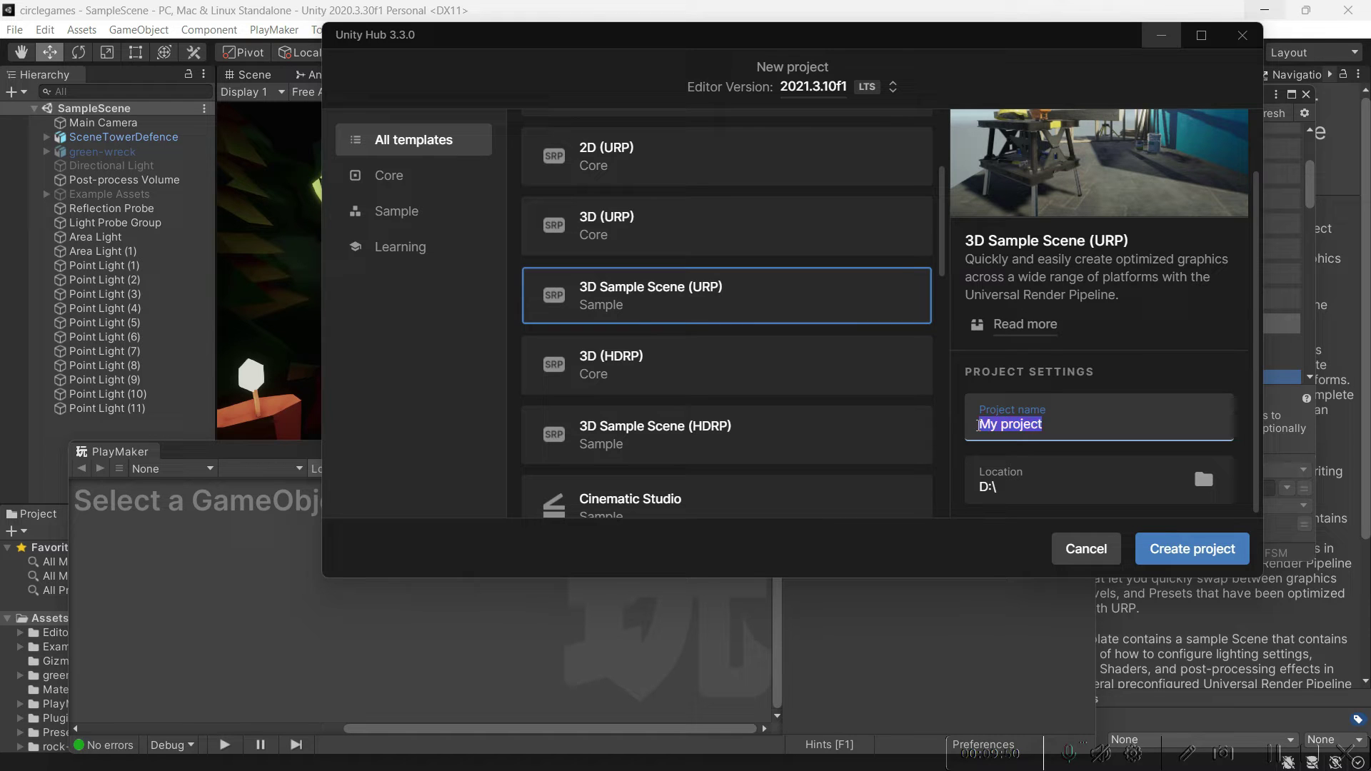
key(BackSpace)
text(my world)
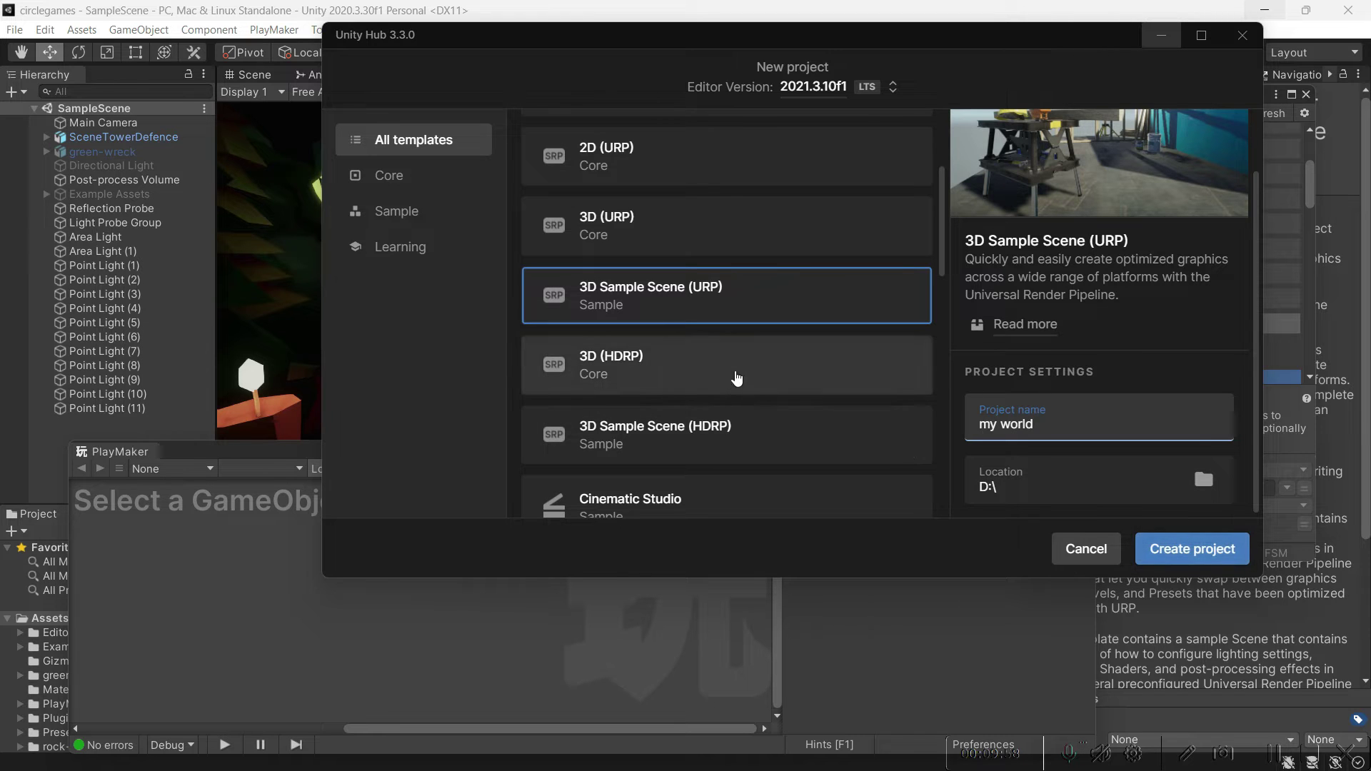
View the VR template's description among the project templates, and leave Unity Hub without creating the project
scroll(714, 377, down, 4)
scroll(628, 318, up, 5)
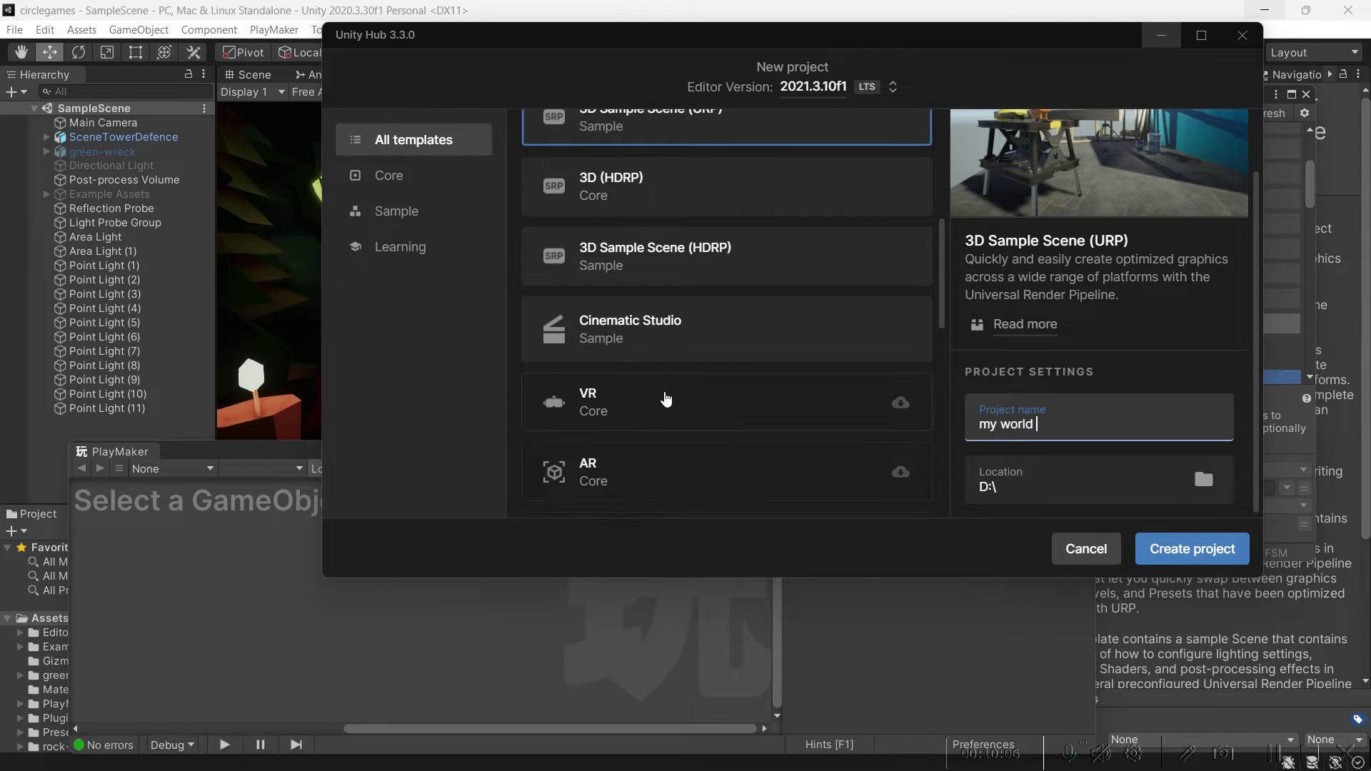
click(671, 407)
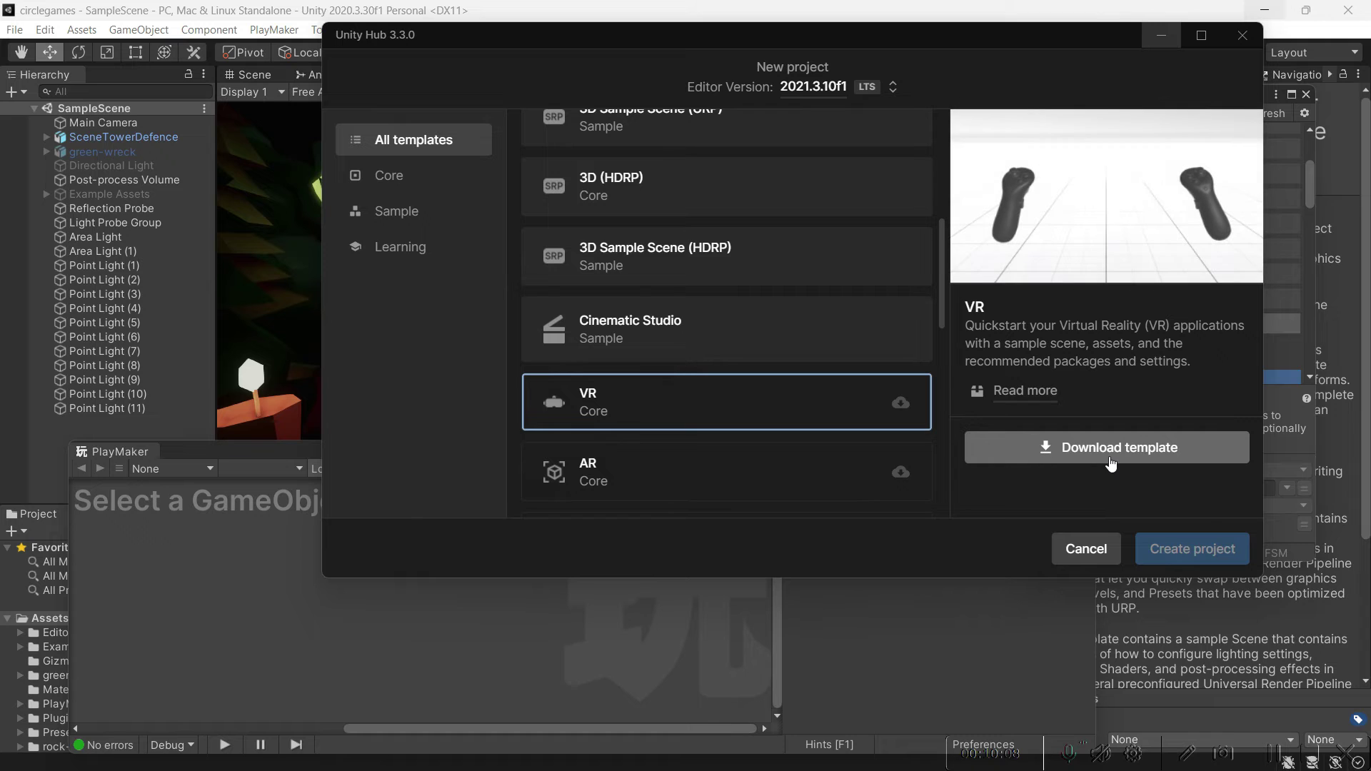
click(1081, 457)
scroll(679, 318, up, 4)
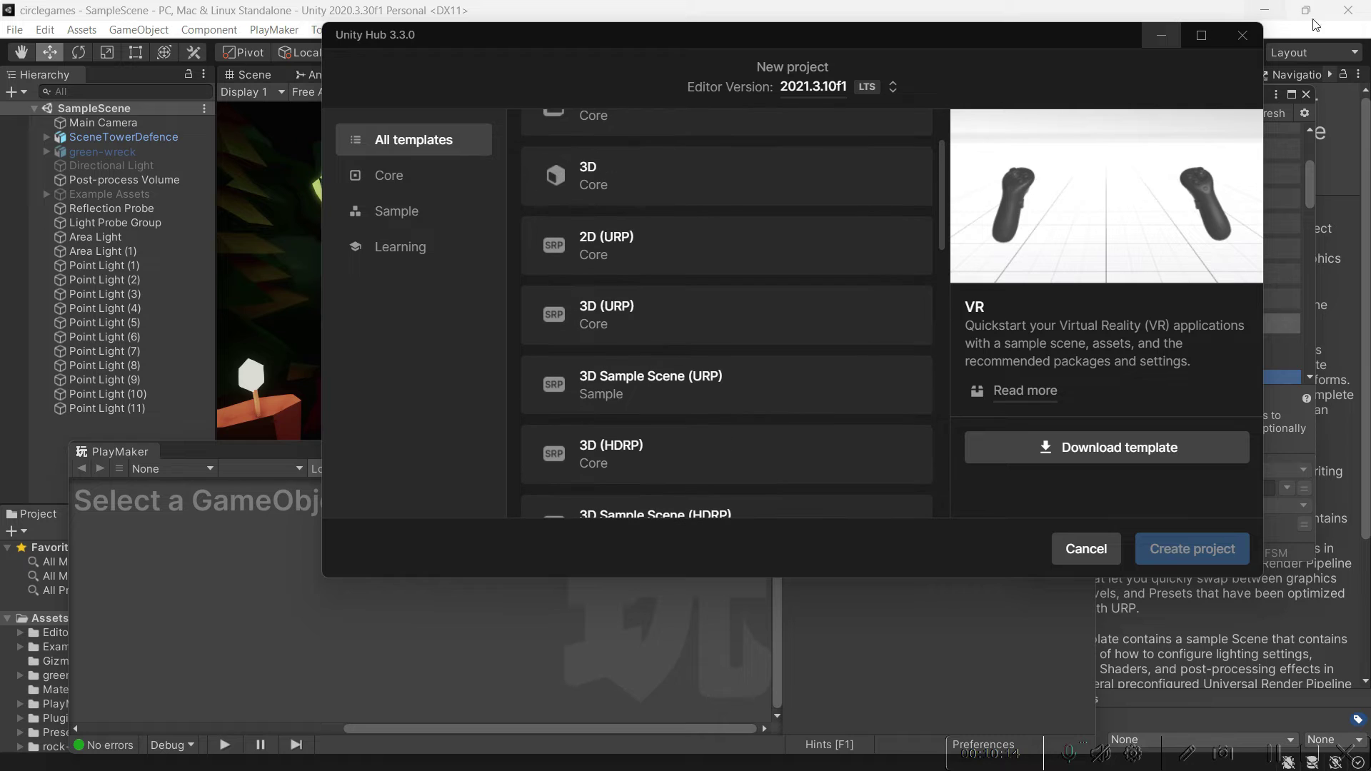
click(1243, 35)
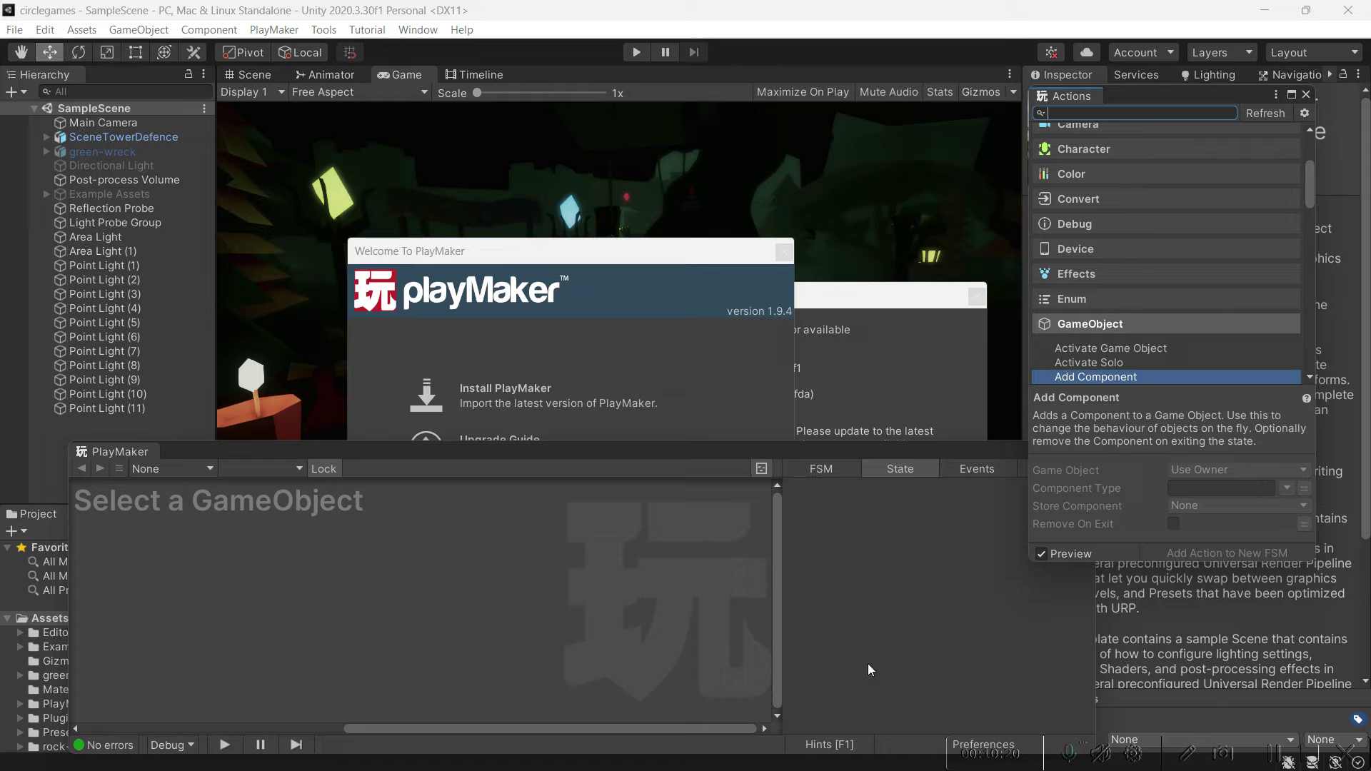
Switch to Discord and open the tutorials-classes channel of the EMUGamePlatform server
key(super)
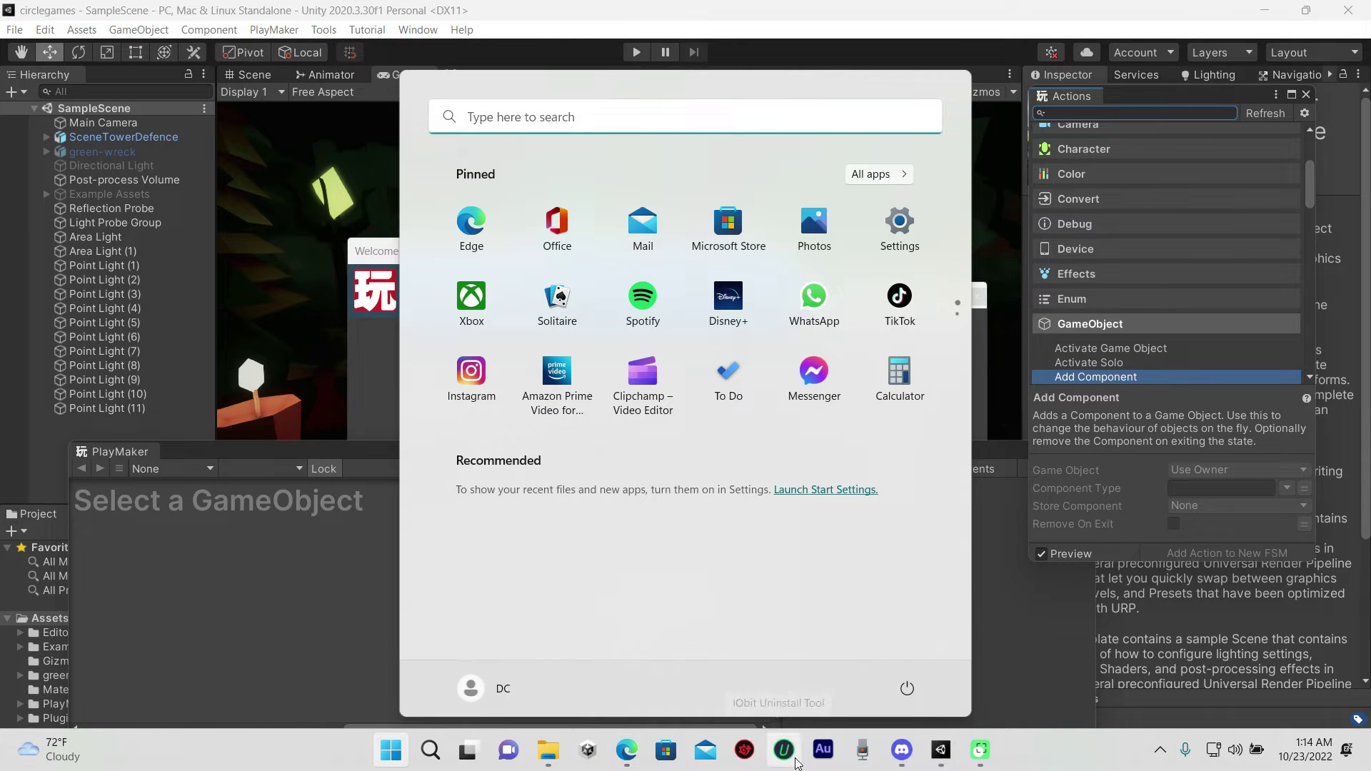
click(899, 759)
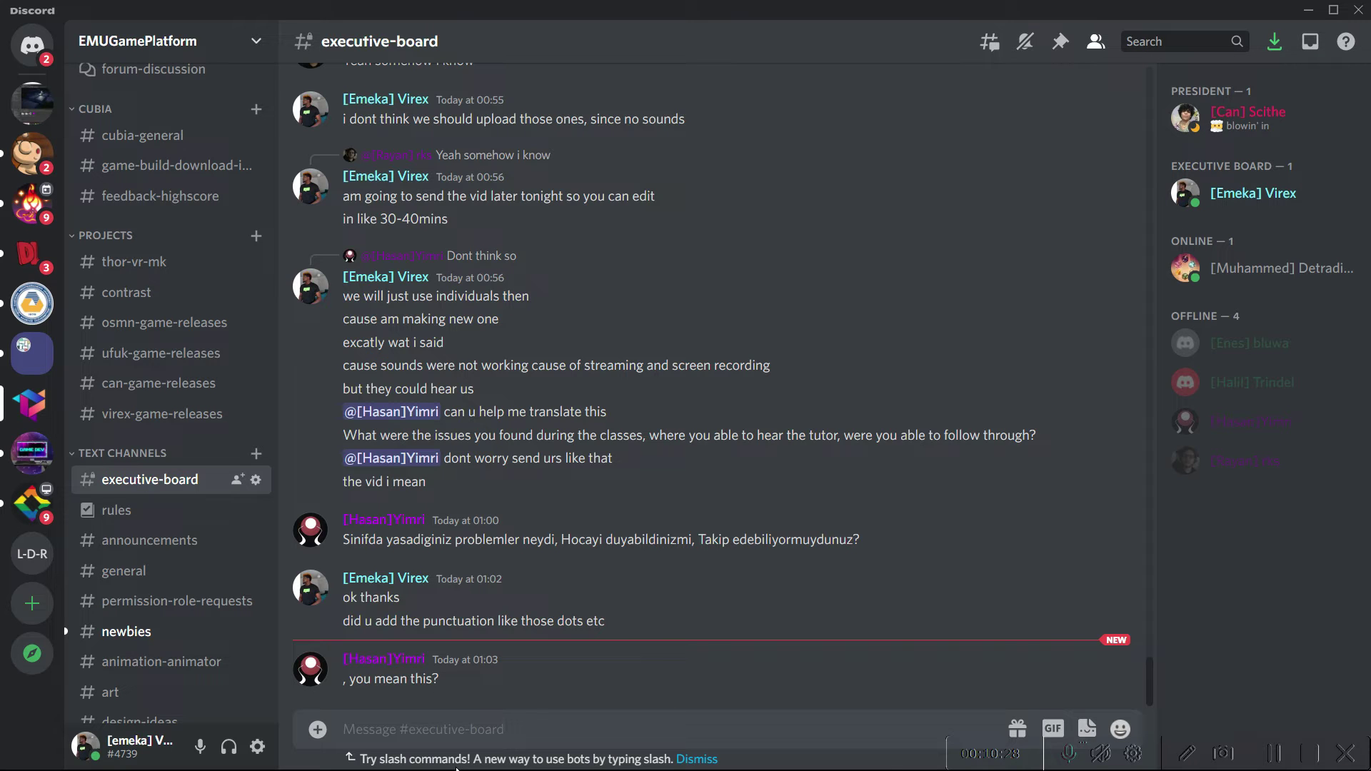
click(142, 661)
scroll(122, 665, down, 3)
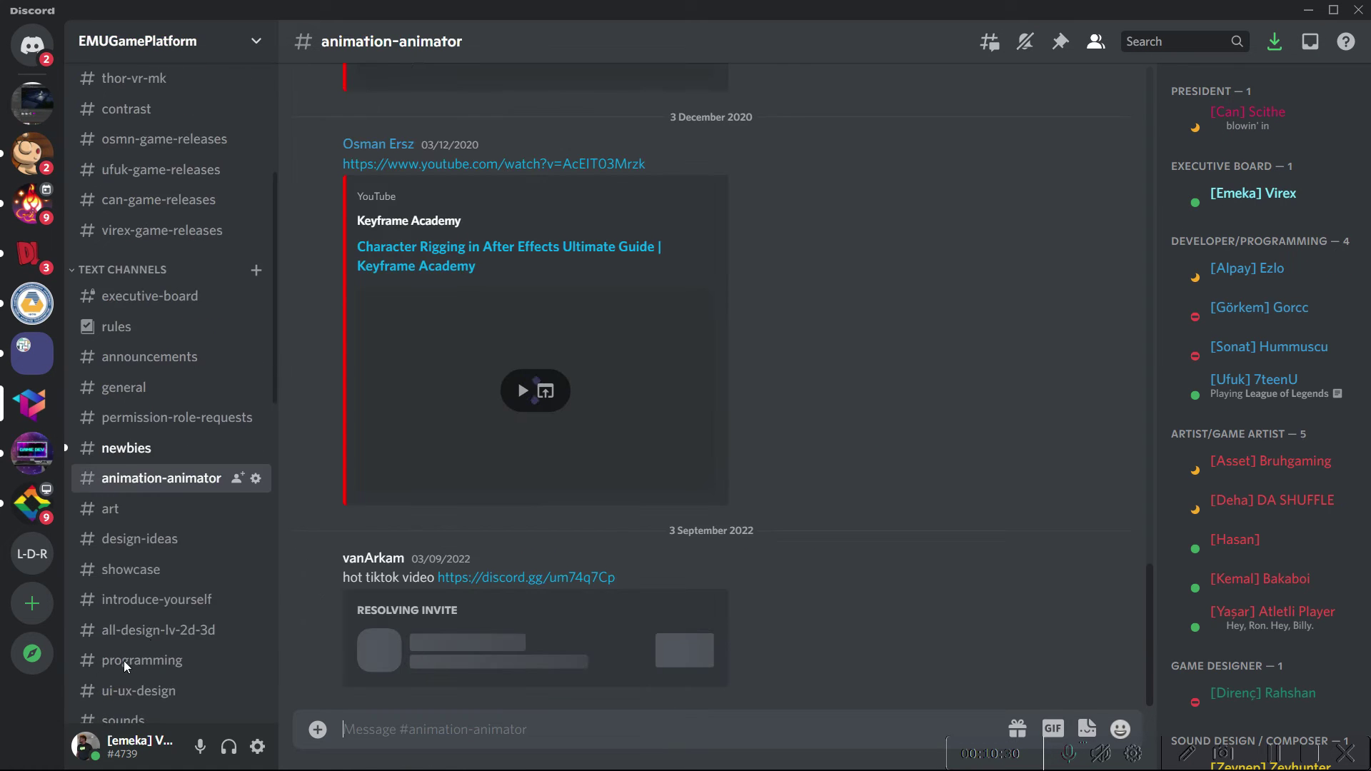
scroll(123, 661, down, 12)
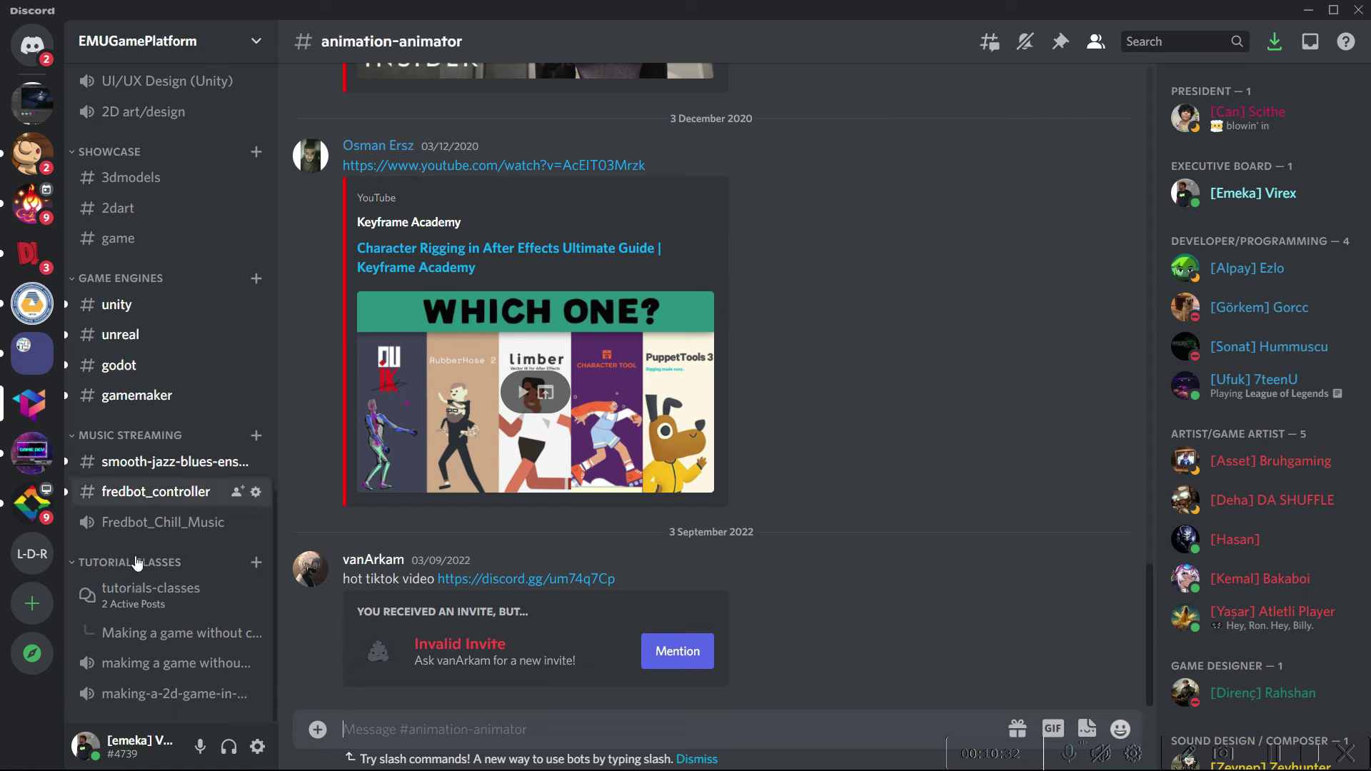
click(146, 591)
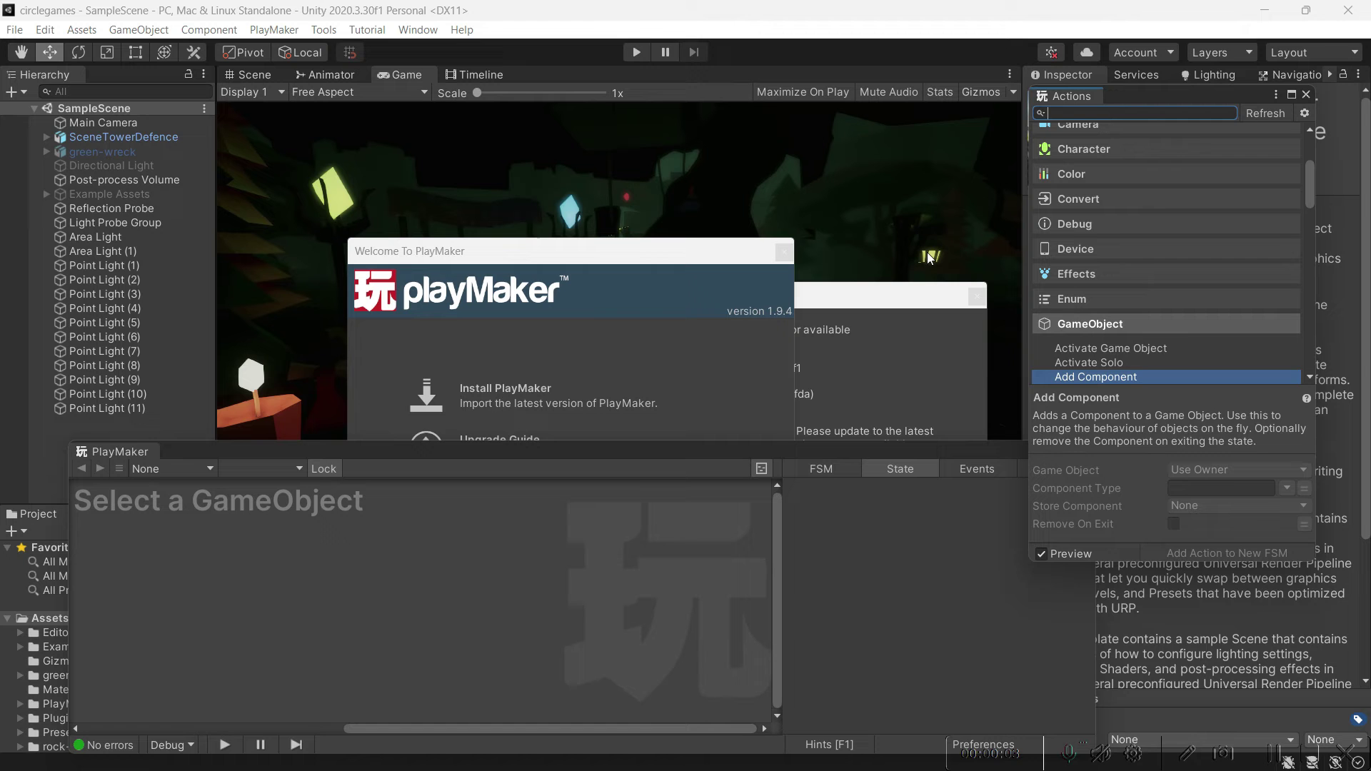
Back in Unity, move the PlayMaker window off the project's assets and close the Welcome To PlayMaker window
click(1308, 10)
click(464, 753)
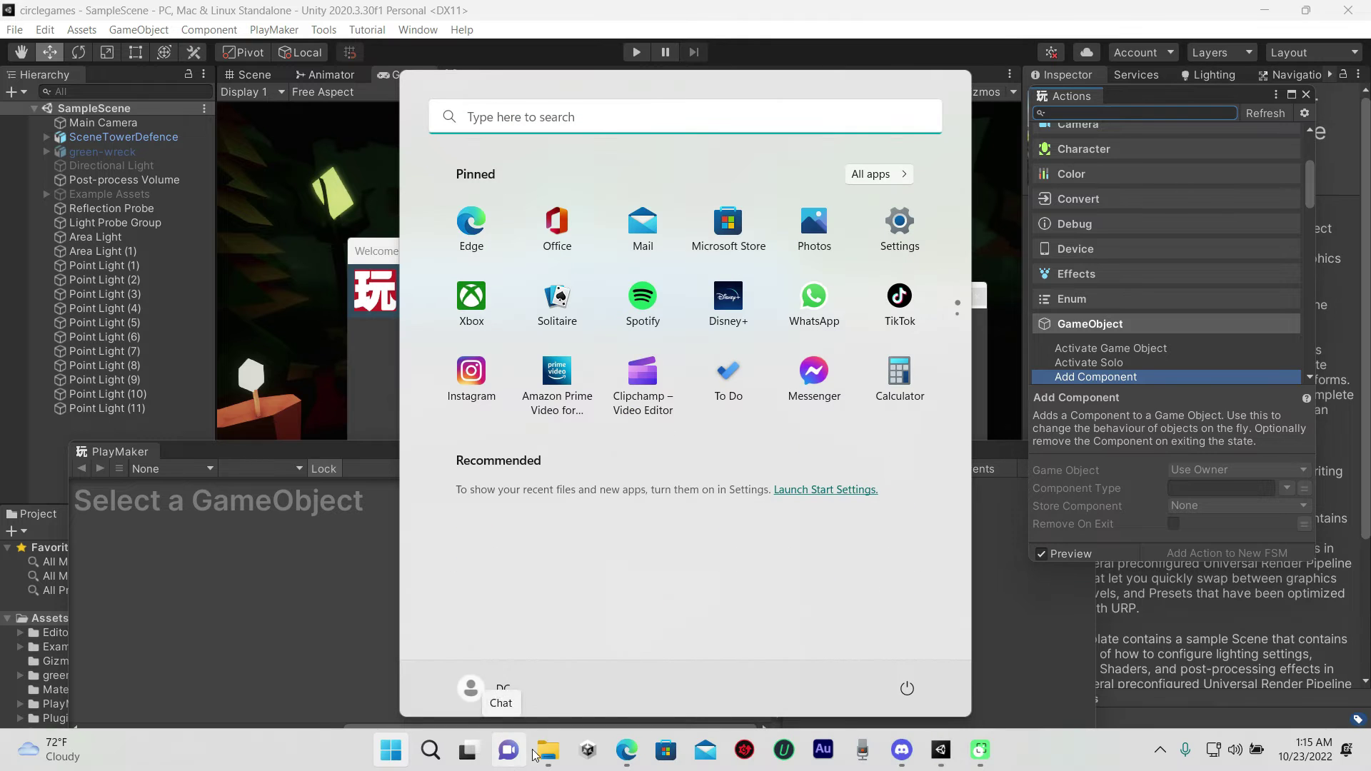
key(super+e)
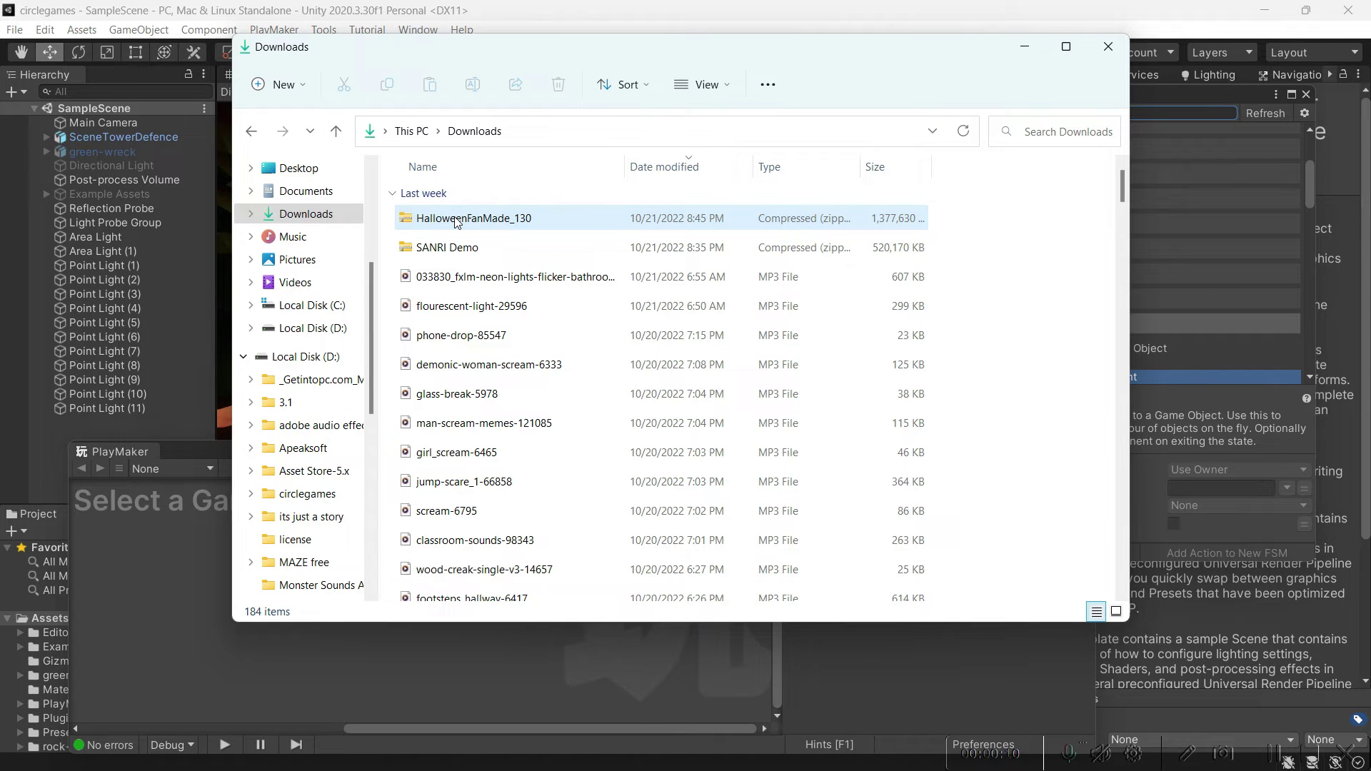
drag(197, 451, 895, 398)
click(783, 250)
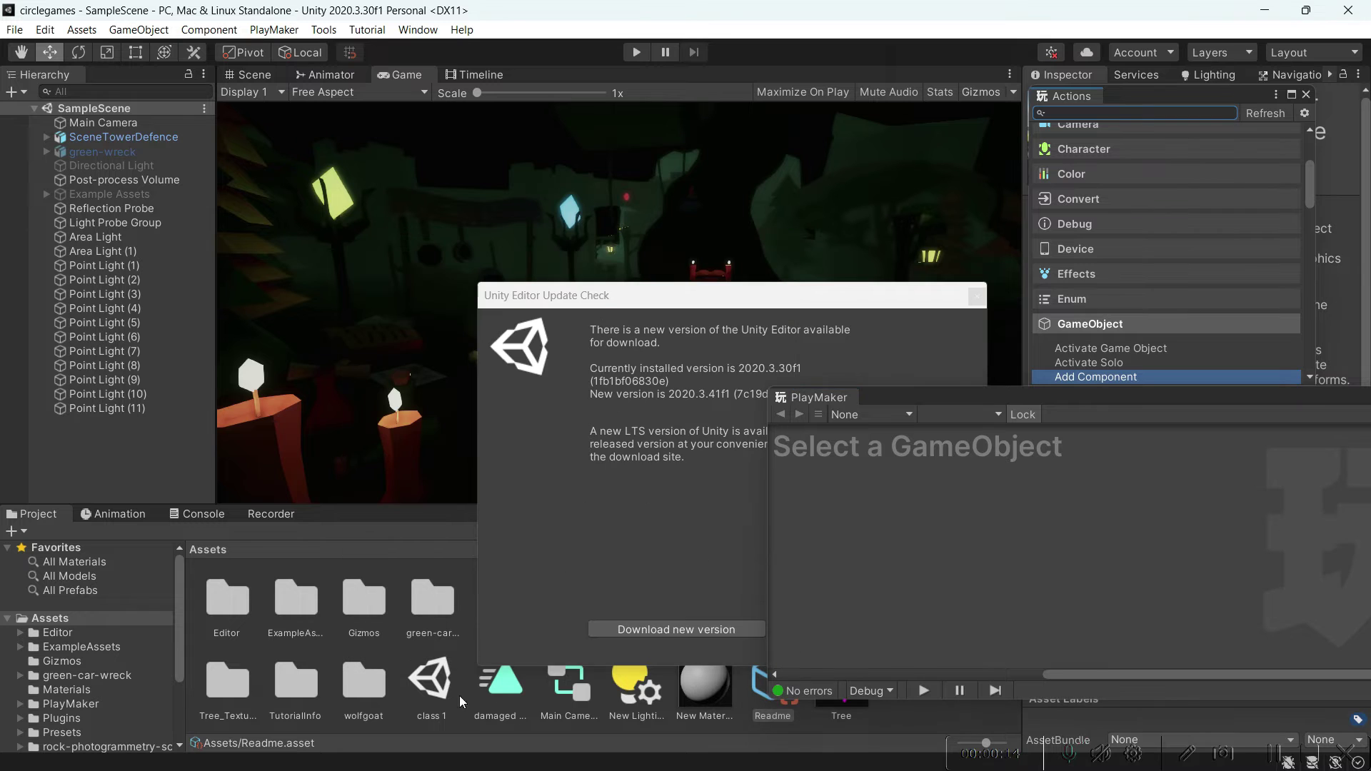
Try to bring HalloweenFanMade_130 from the Downloads folder into the project's assets, and close File Explorer
key(super)
mouse_move(546, 750)
click(496, 669)
click(500, 307)
drag(443, 218, 338, 655)
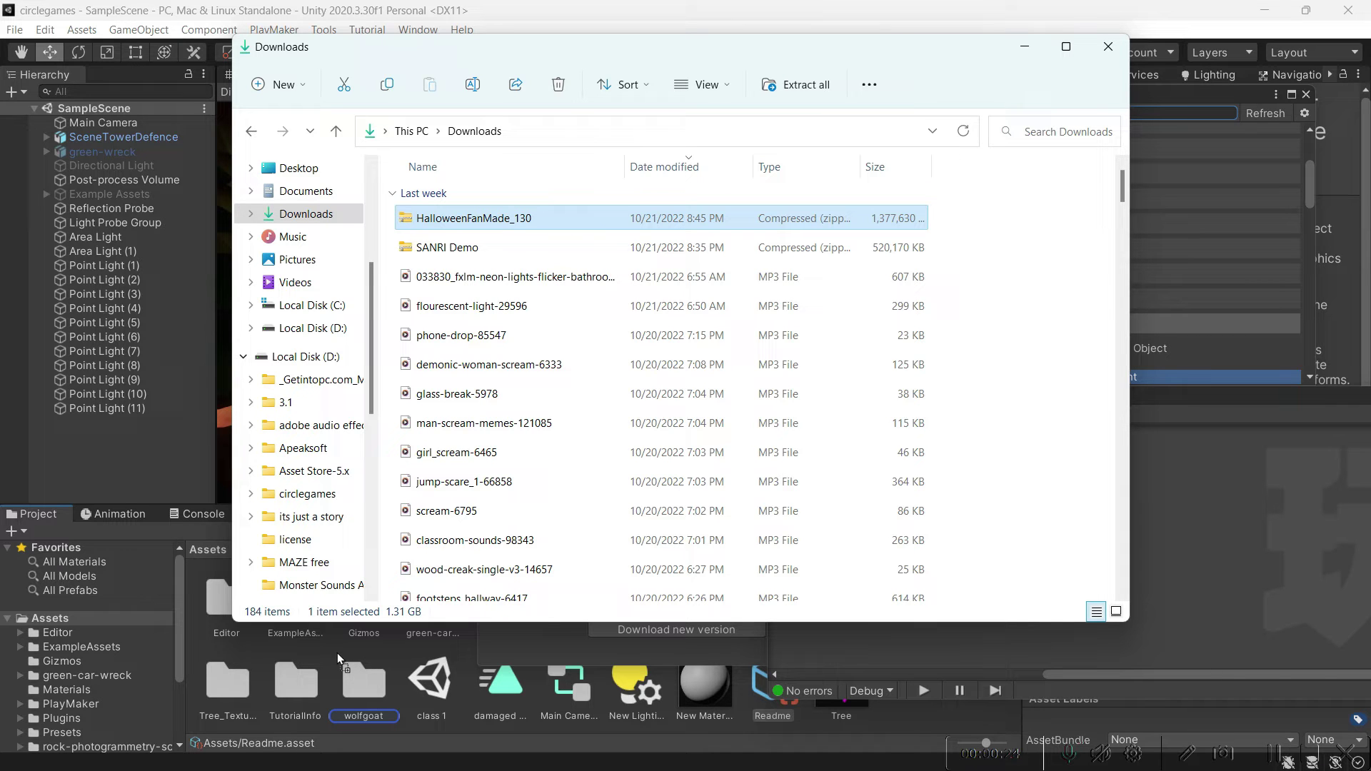
drag(337, 652, 323, 209)
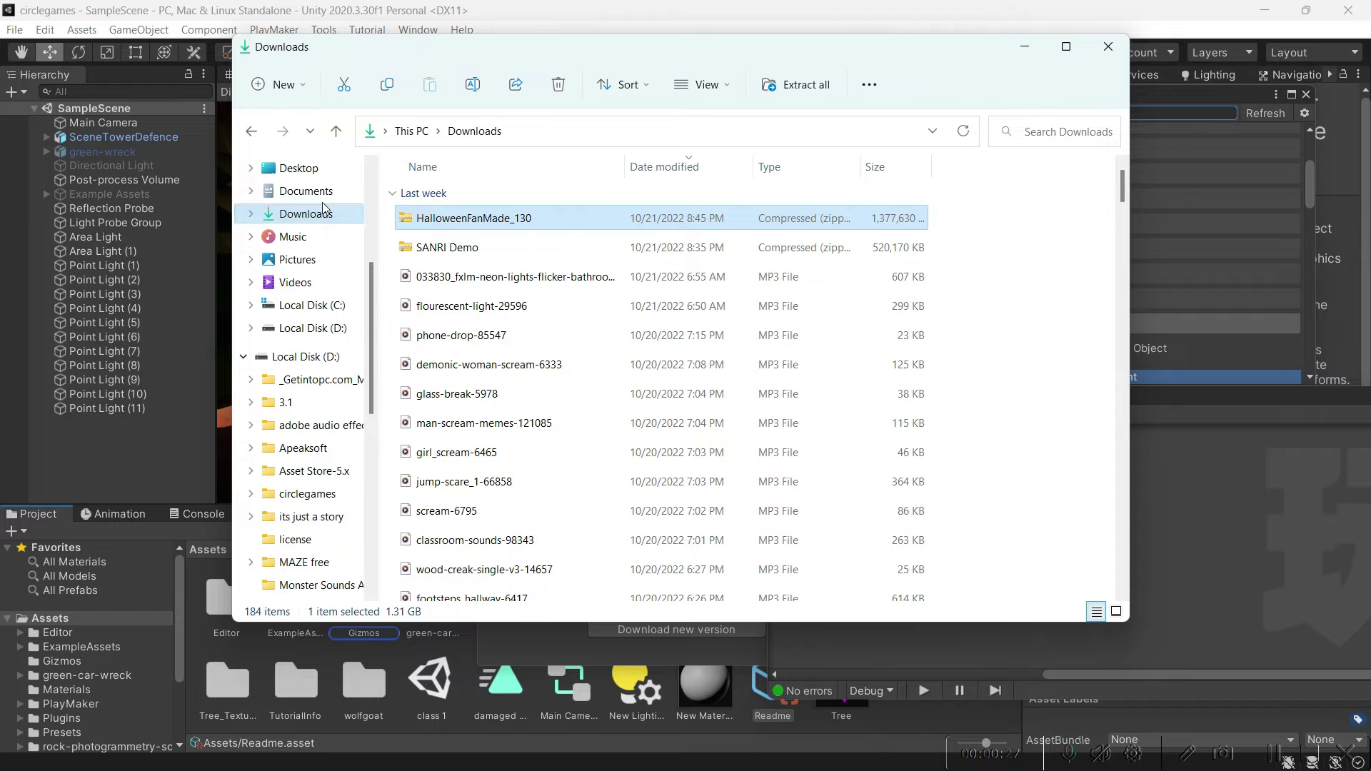
click(1108, 46)
Open the UMotion Pro - Animation Editor v1.27 package from the Desktop for import as a custom package
click(82, 29)
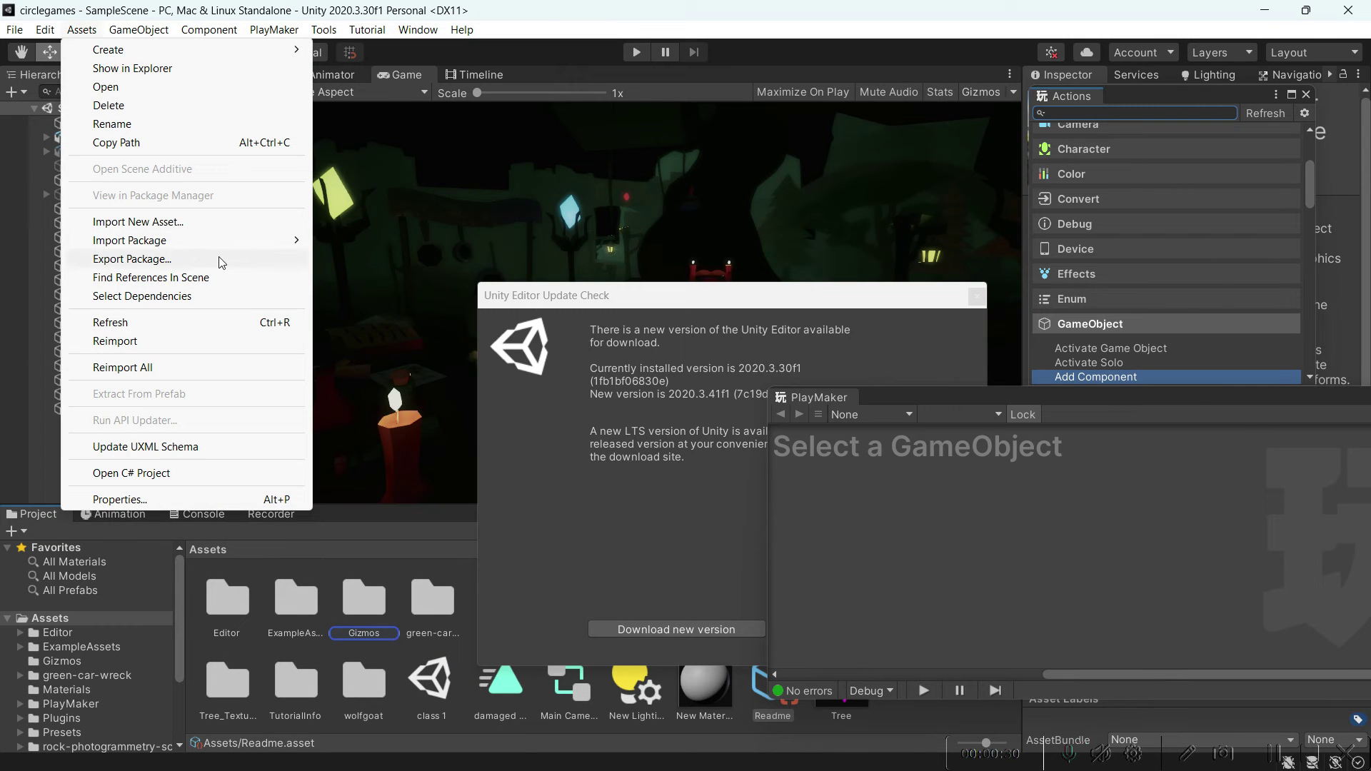
mouse_move(301, 247)
click(386, 240)
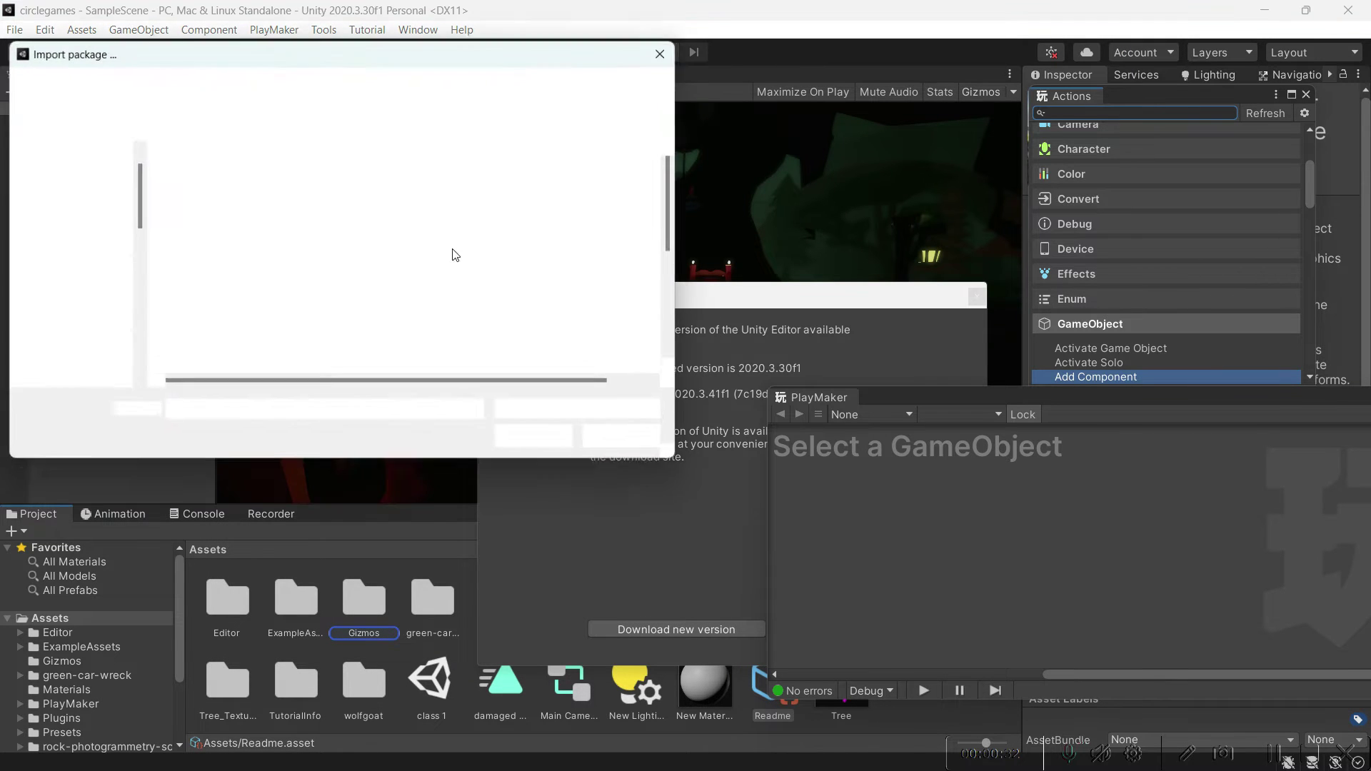
scroll(61, 215, up, 4)
click(82, 302)
scroll(352, 291, down, 5)
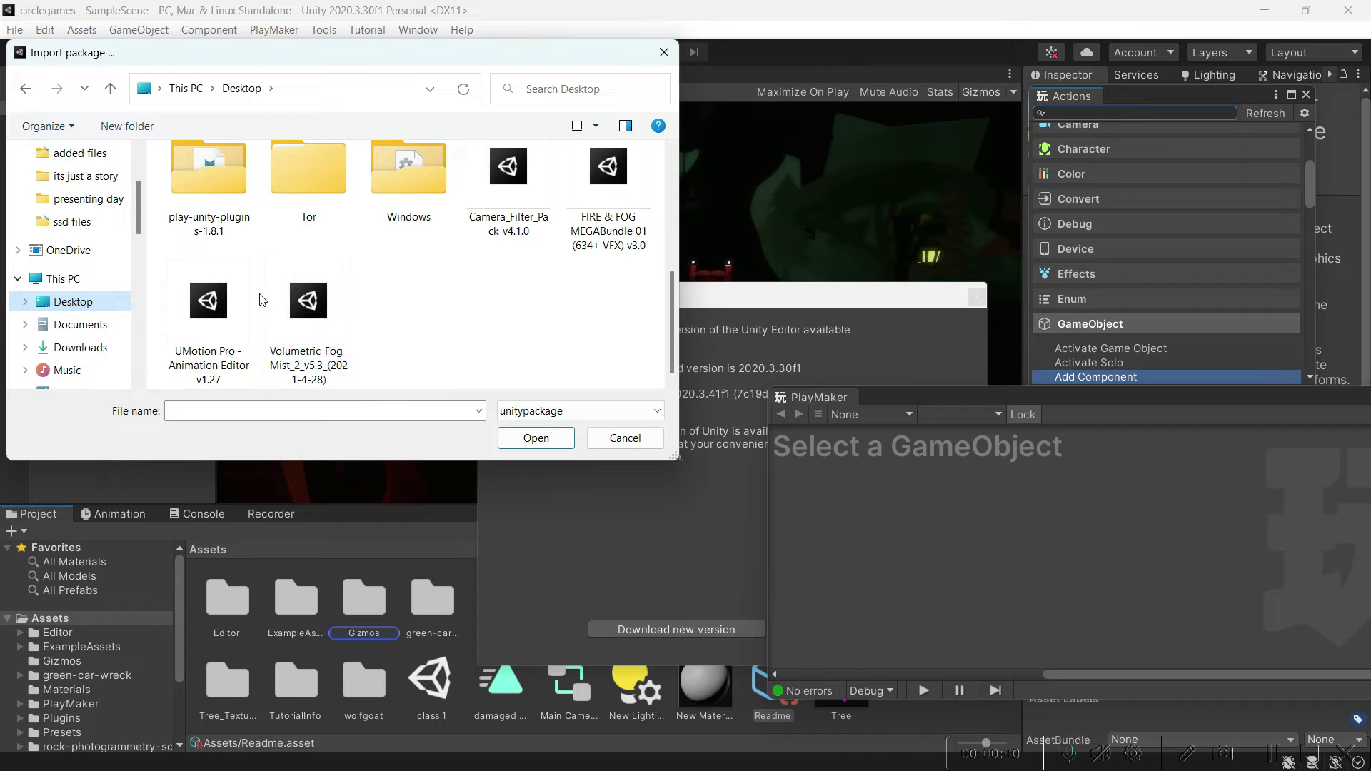
click(212, 330)
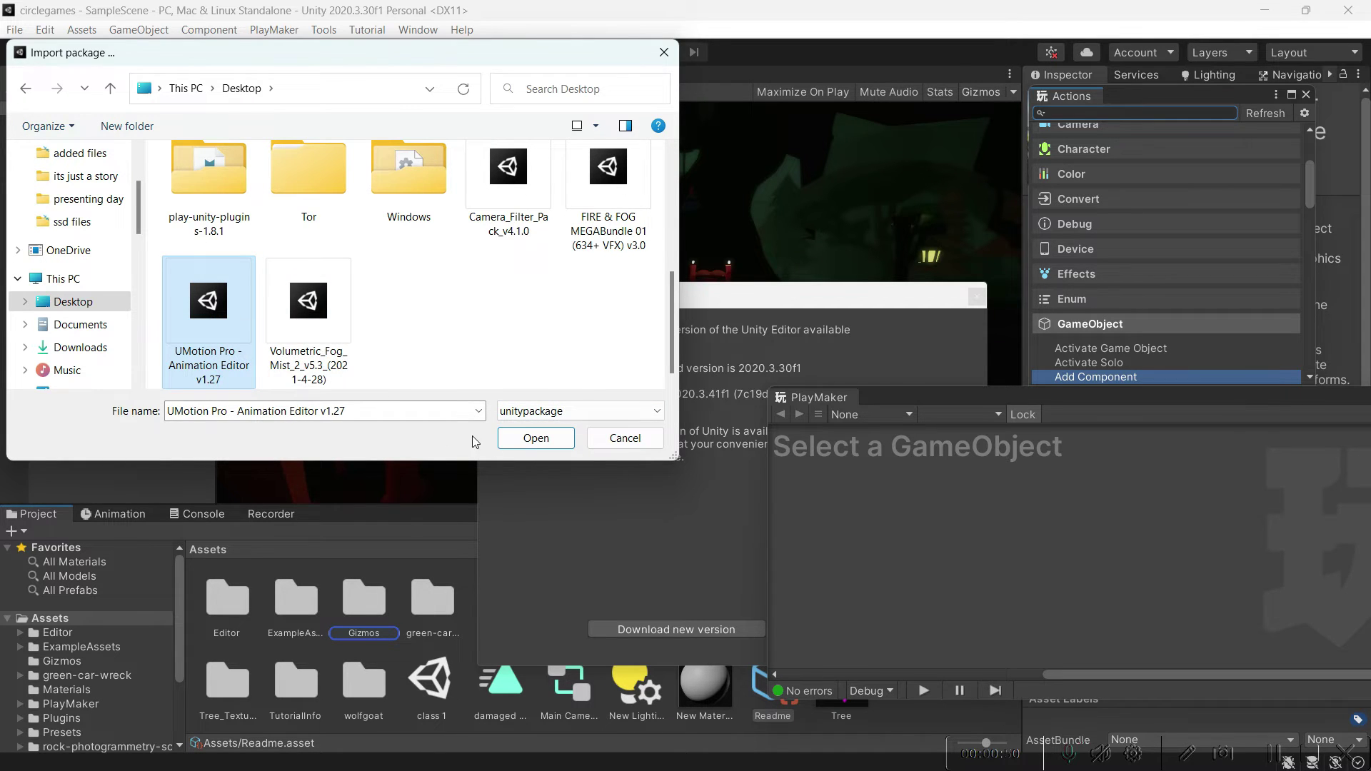
click(536, 438)
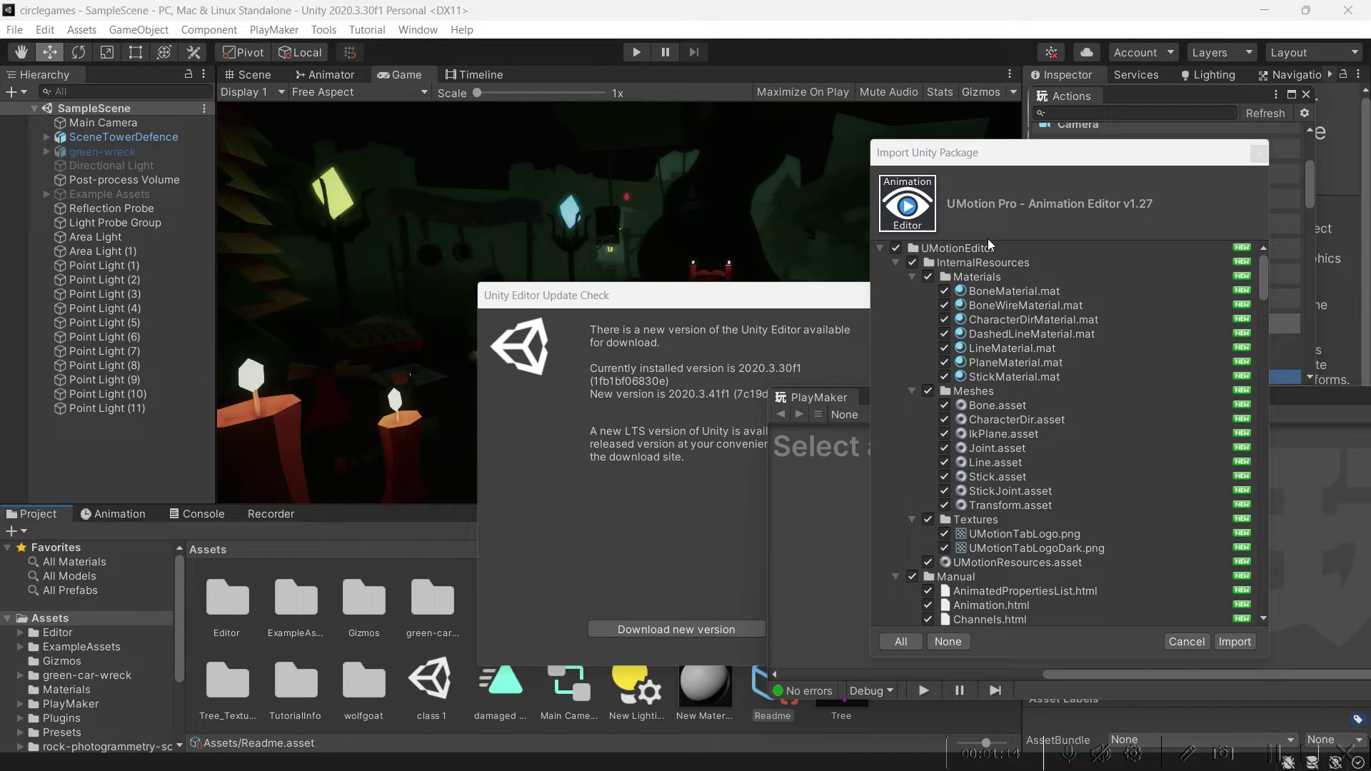
Examine the package's contents, collapsing the Meshes, Textures, Manual, Plugins, Scripts, Shaders and UMotionExamples folders
scroll(982, 294, down, 5)
scroll(983, 293, up, 5)
scroll(966, 431, down, 5)
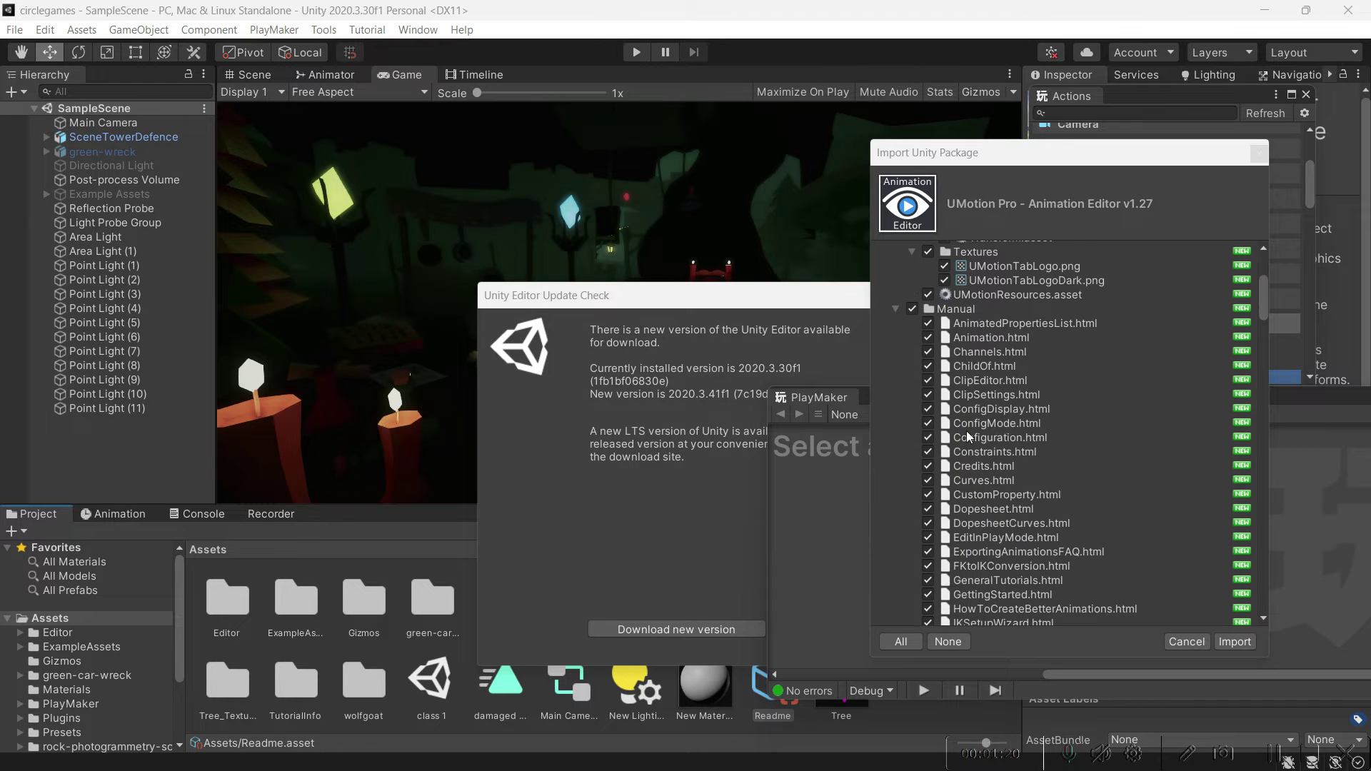
scroll(966, 431, up, 5)
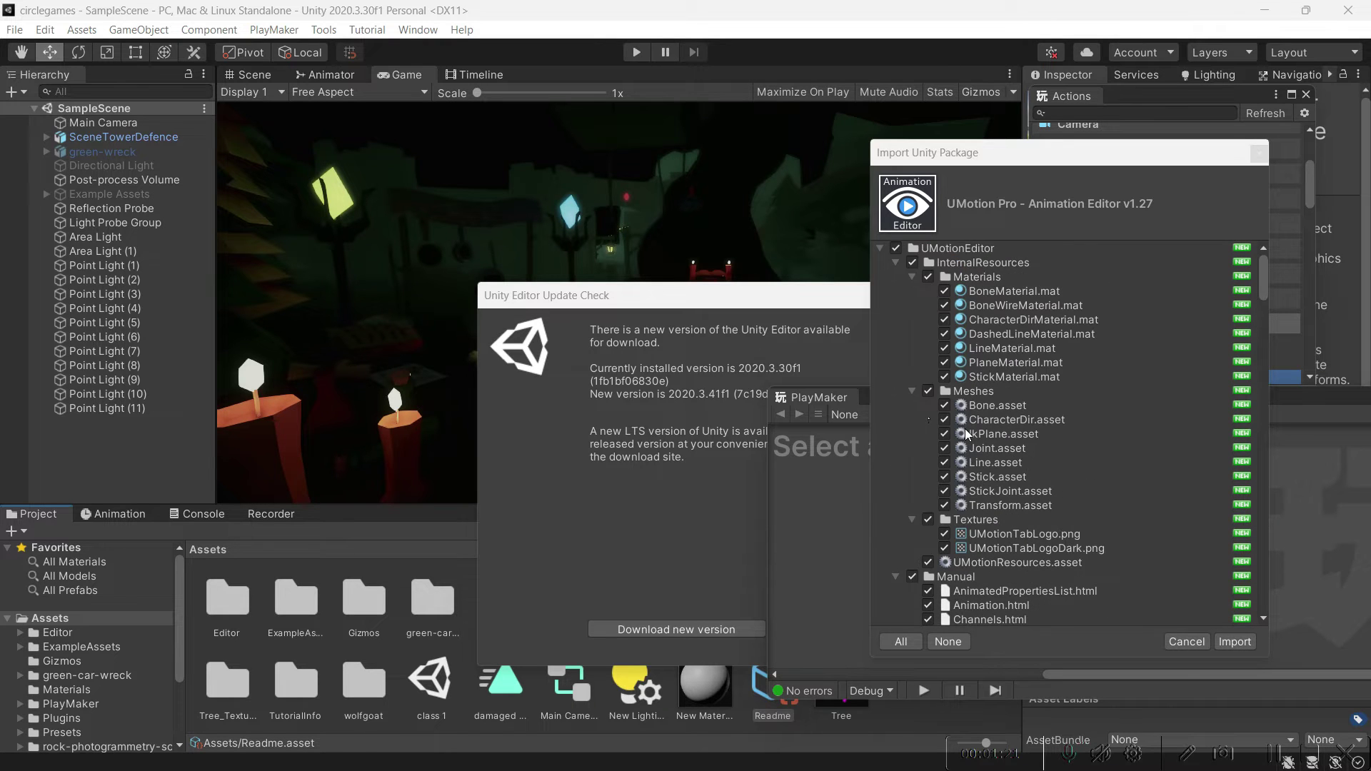
click(911, 392)
click(911, 406)
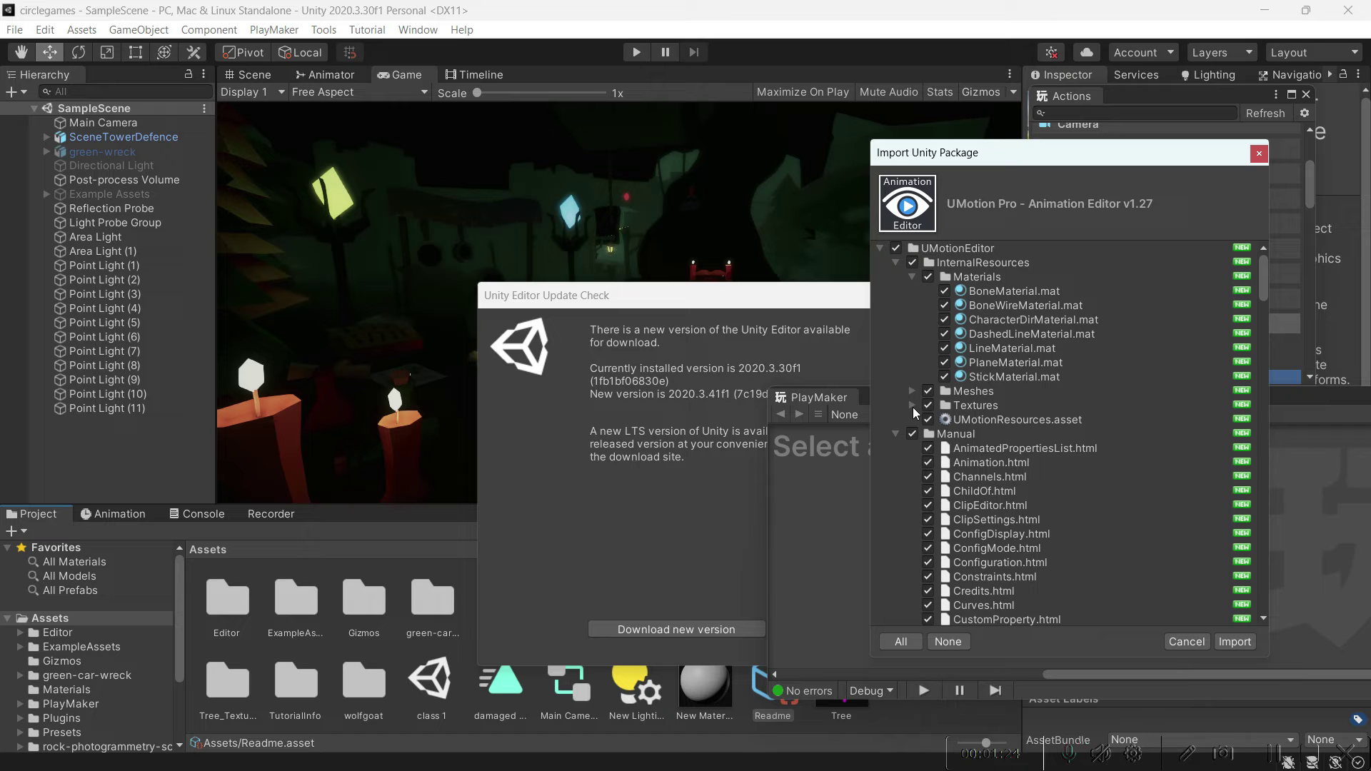
click(894, 434)
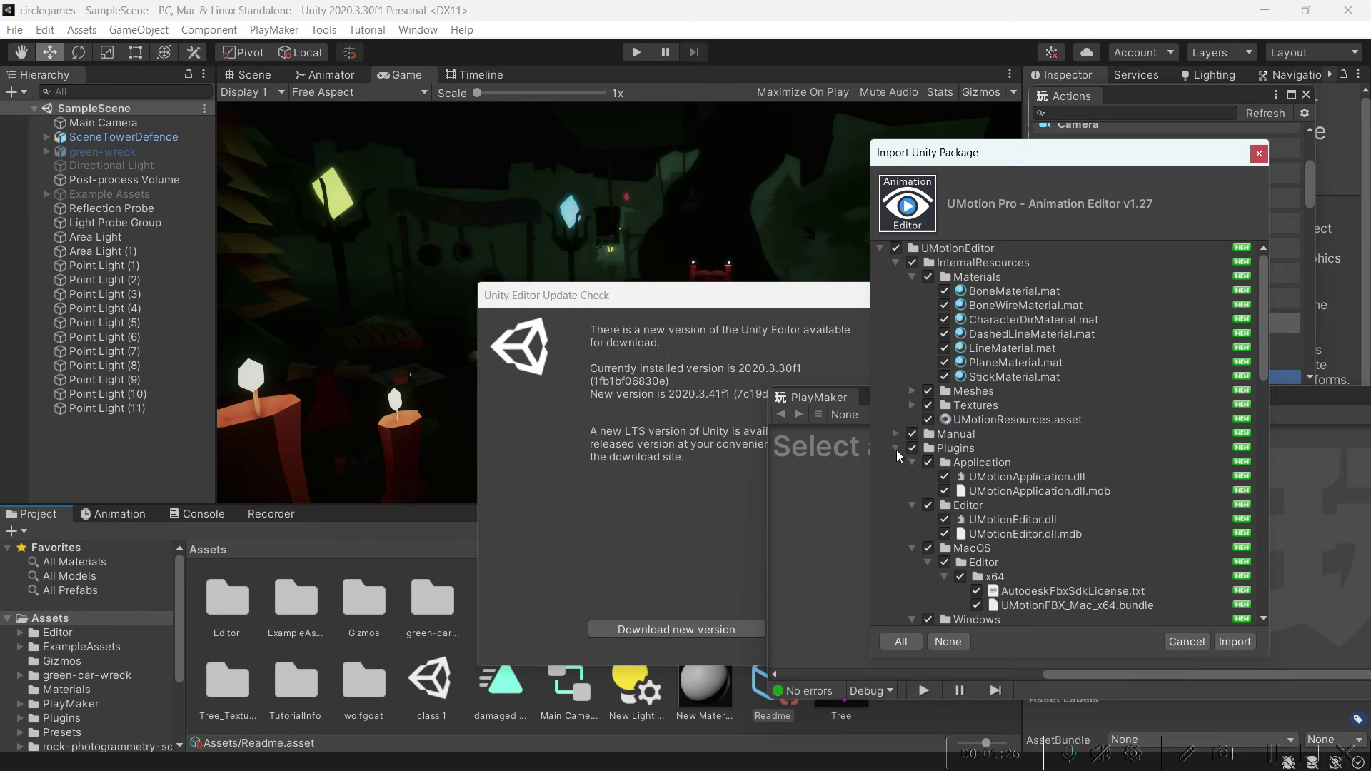
click(896, 449)
click(895, 463)
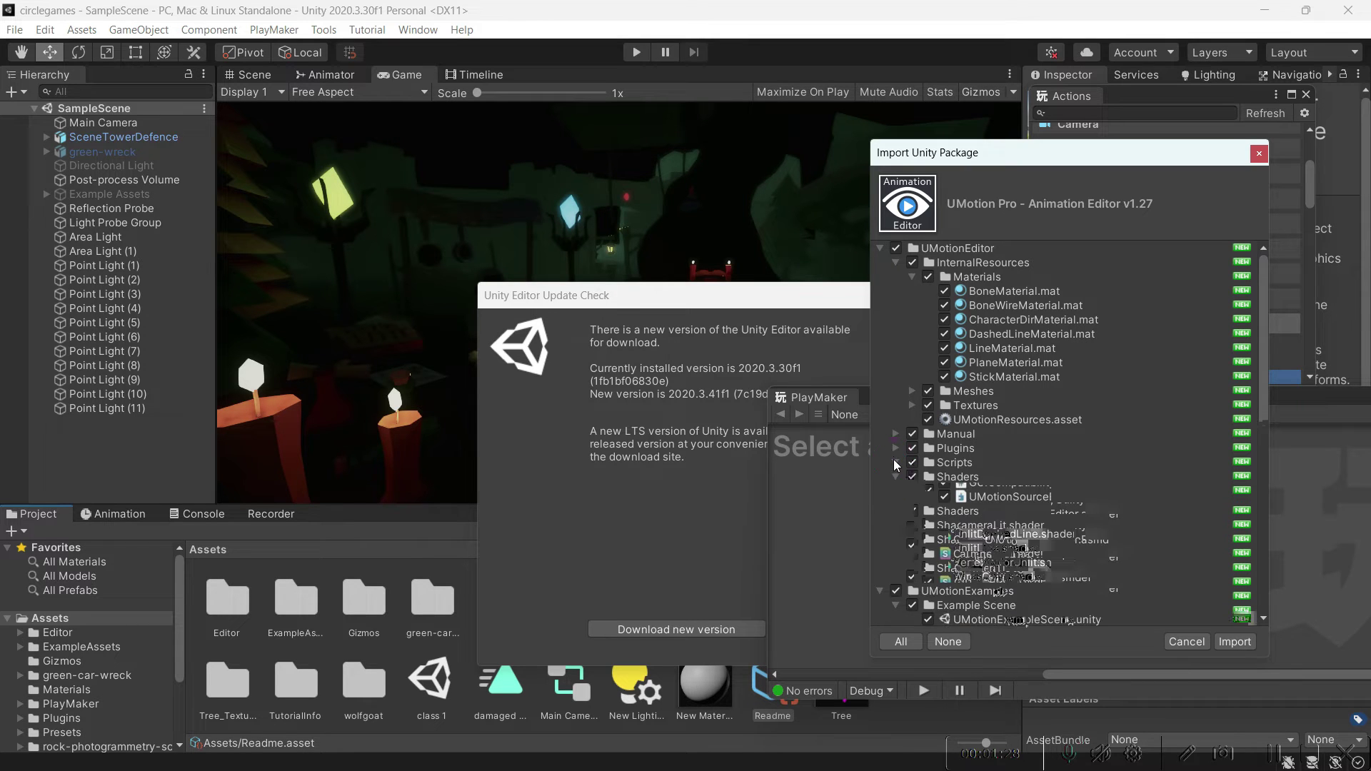
click(895, 477)
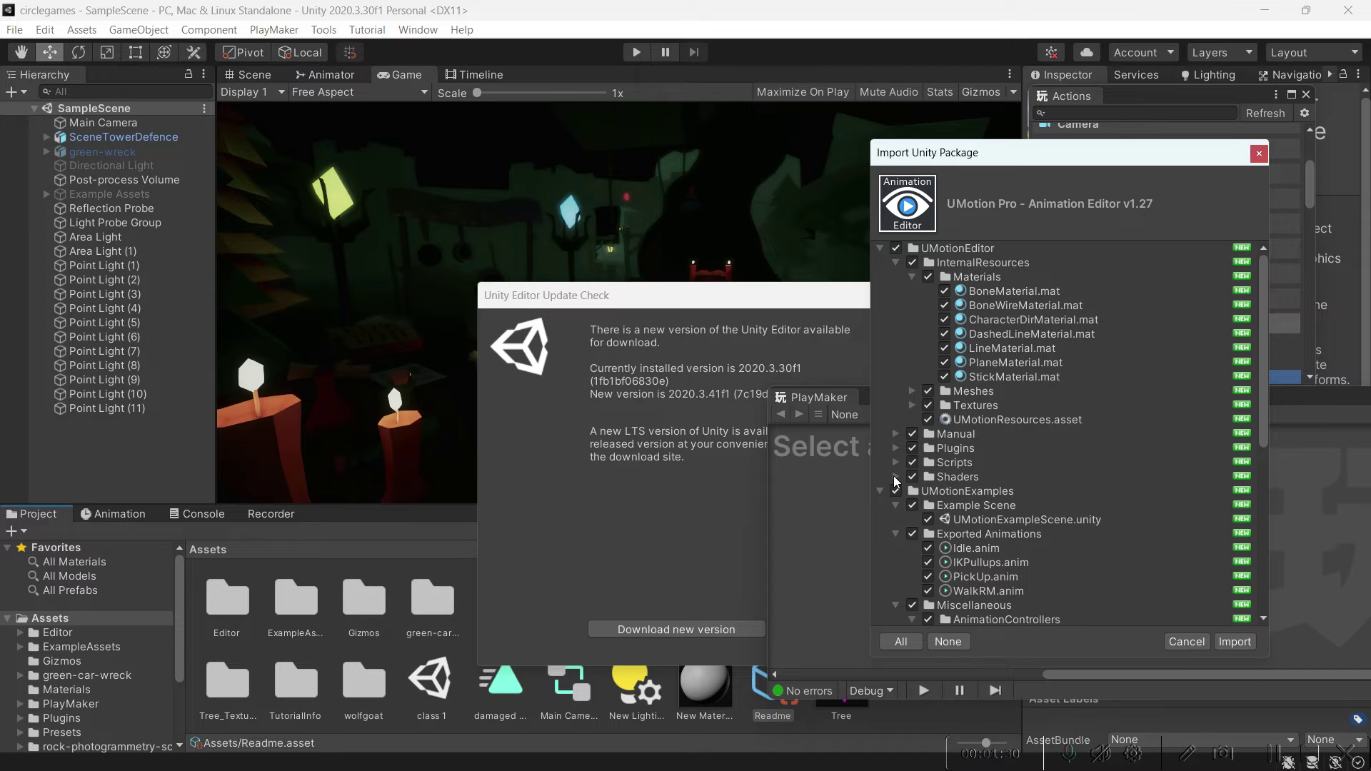
click(880, 491)
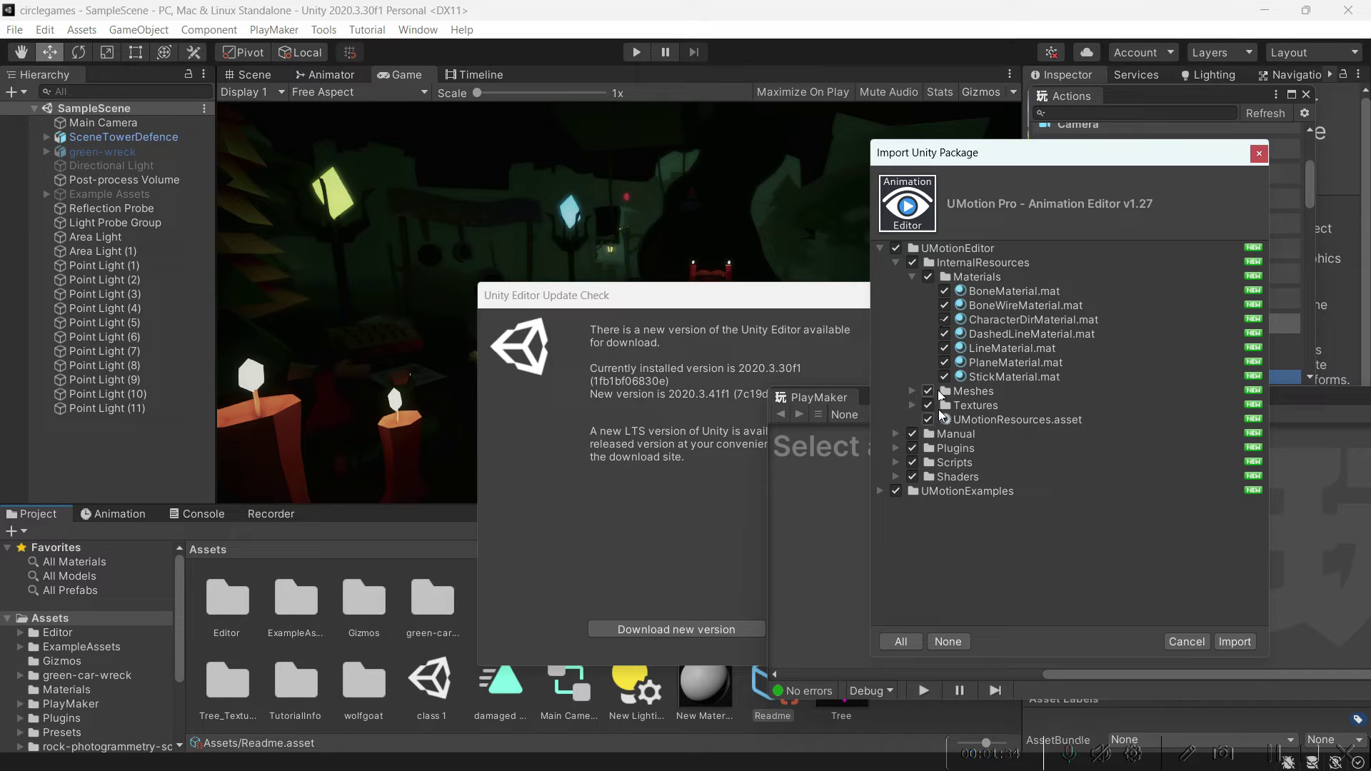
Exclude the UMotionEditor folder from the package import and collapse it
click(884, 248)
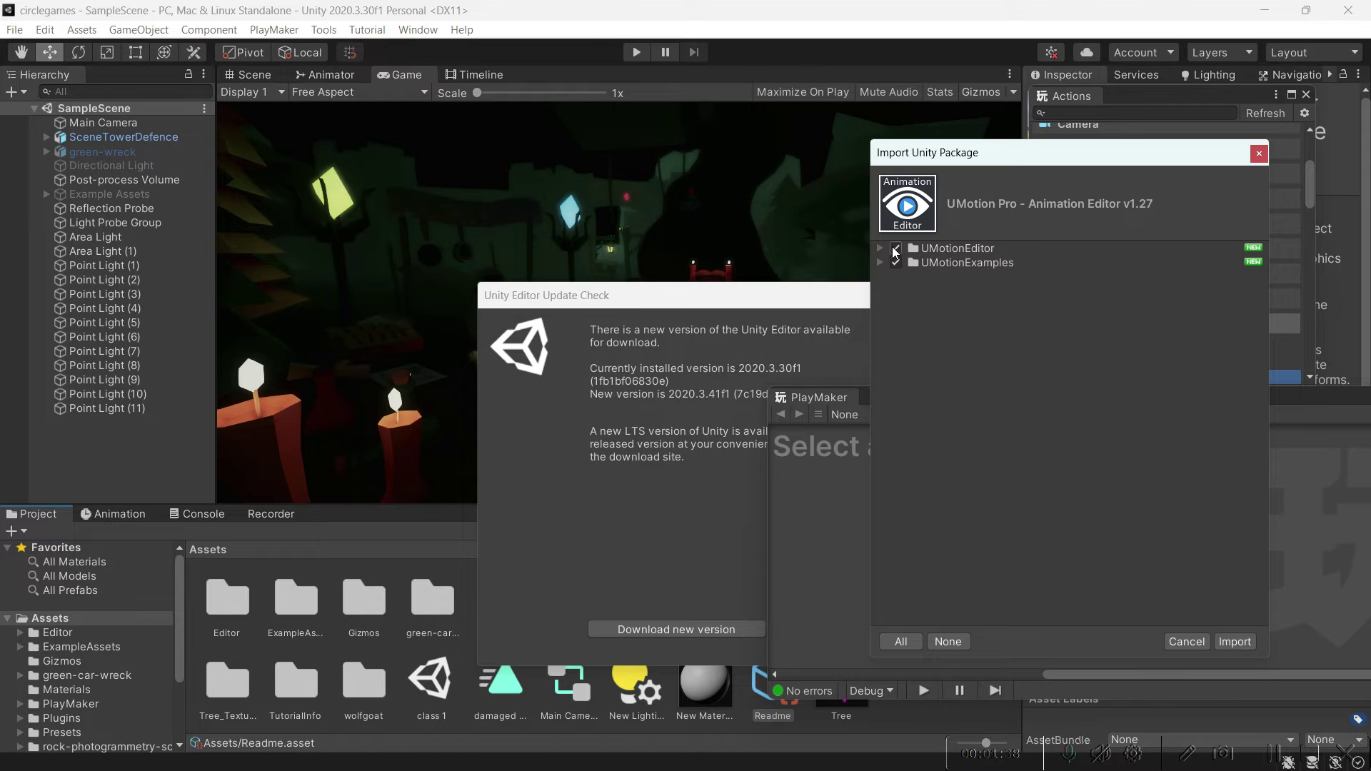
click(880, 249)
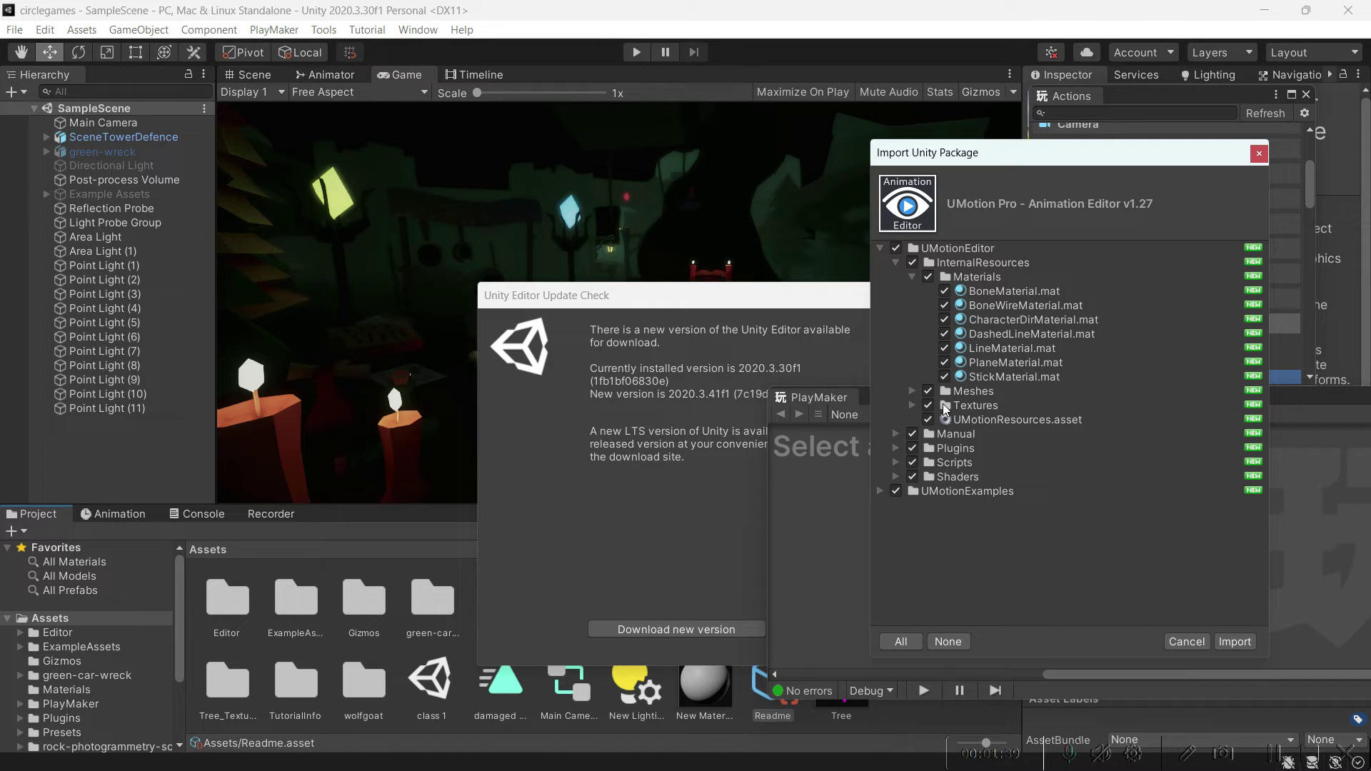
click(897, 248)
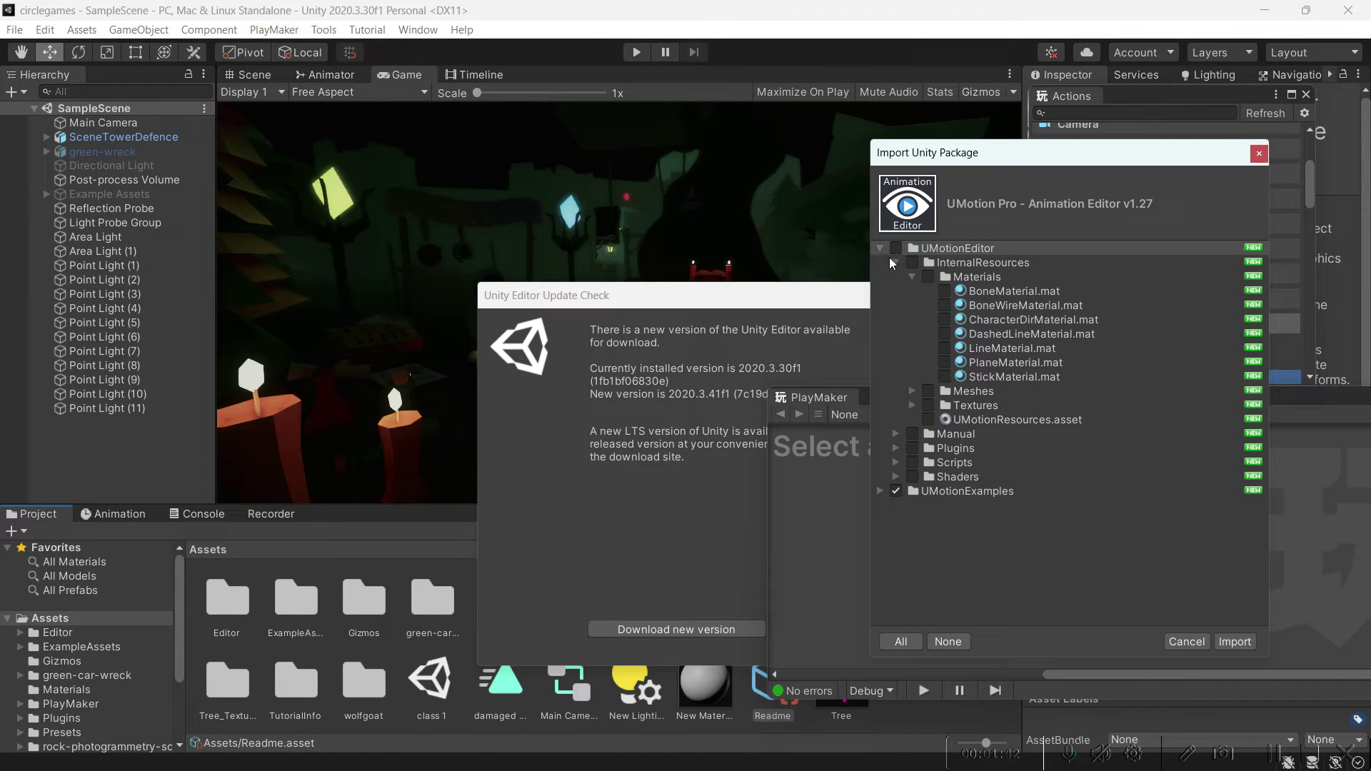
key(Left)
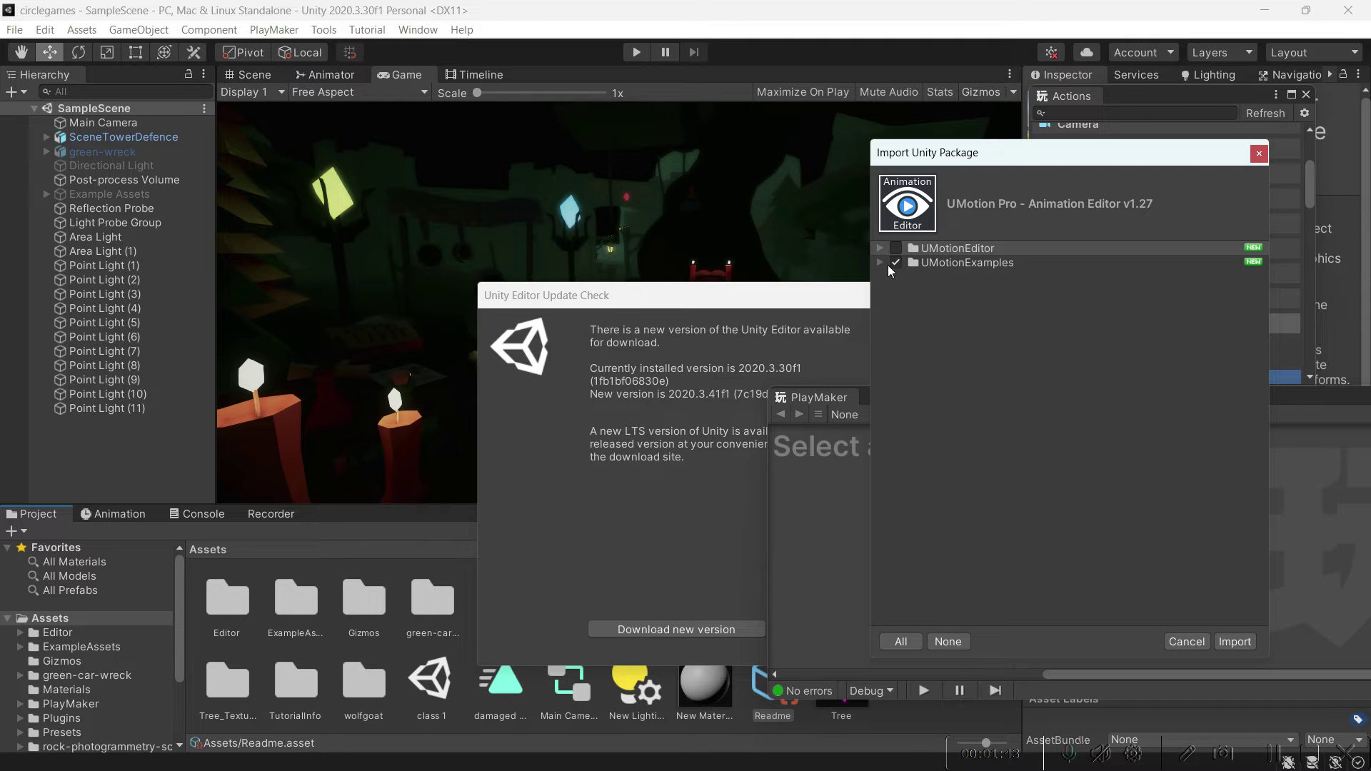
Expand the UMotionExamples folder and examine the animations, materials and Robot Kyle files it would import
click(881, 263)
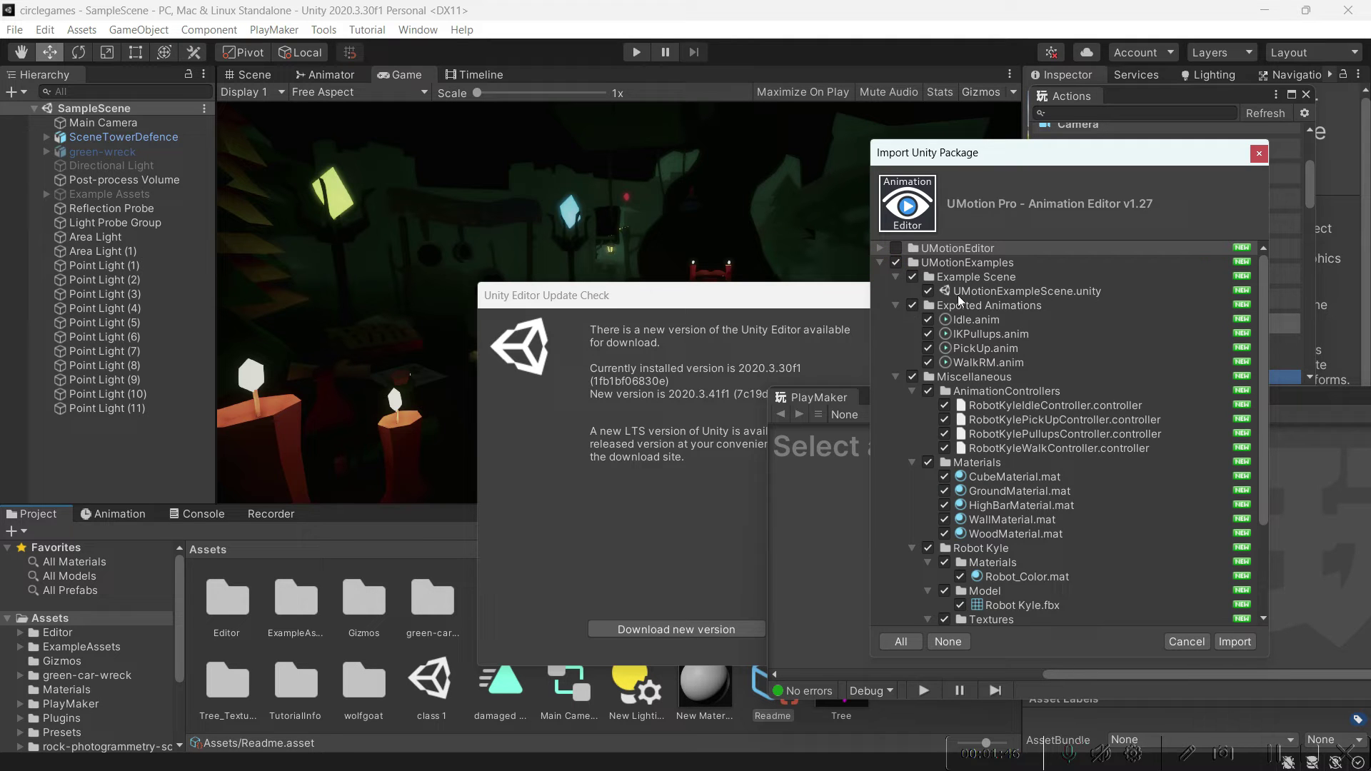
scroll(960, 468, down, 3)
scroll(959, 450, up, 2)
scroll(989, 437, down, 1)
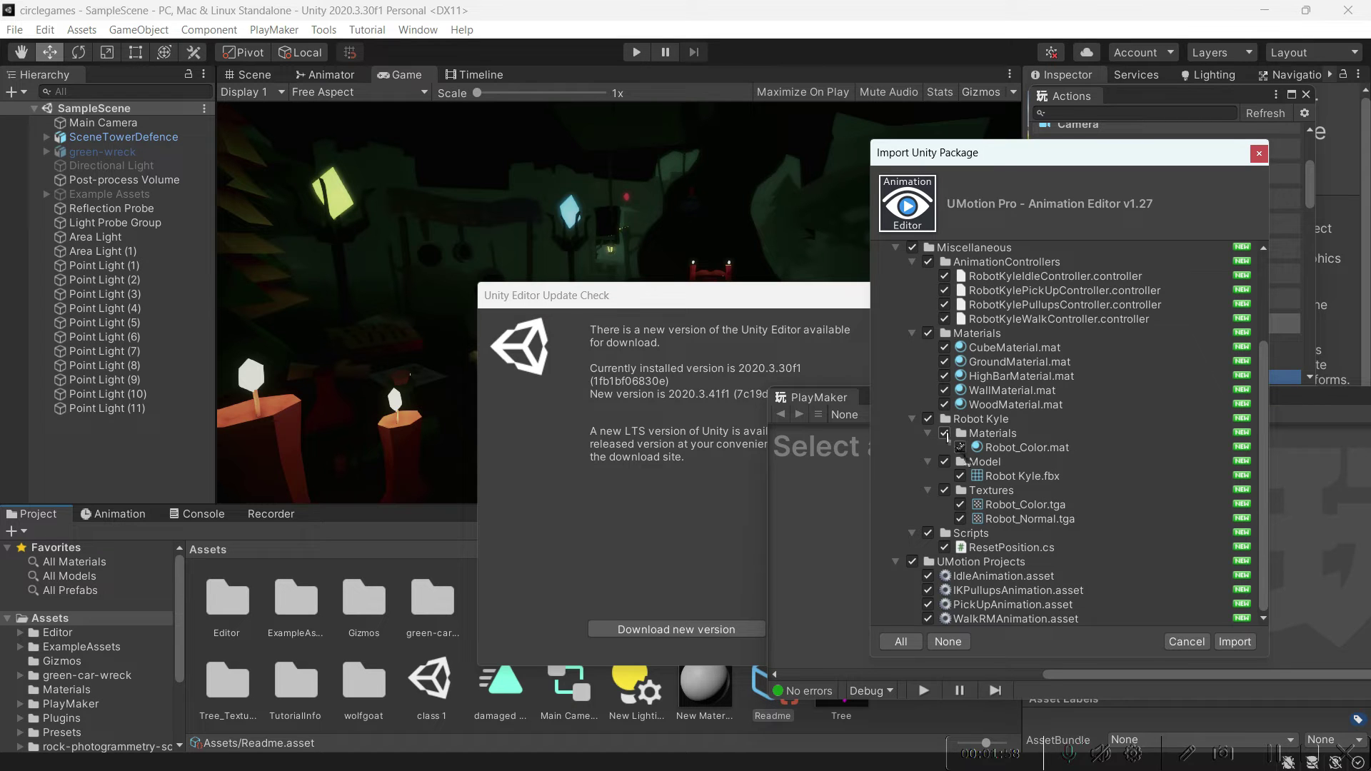
click(947, 462)
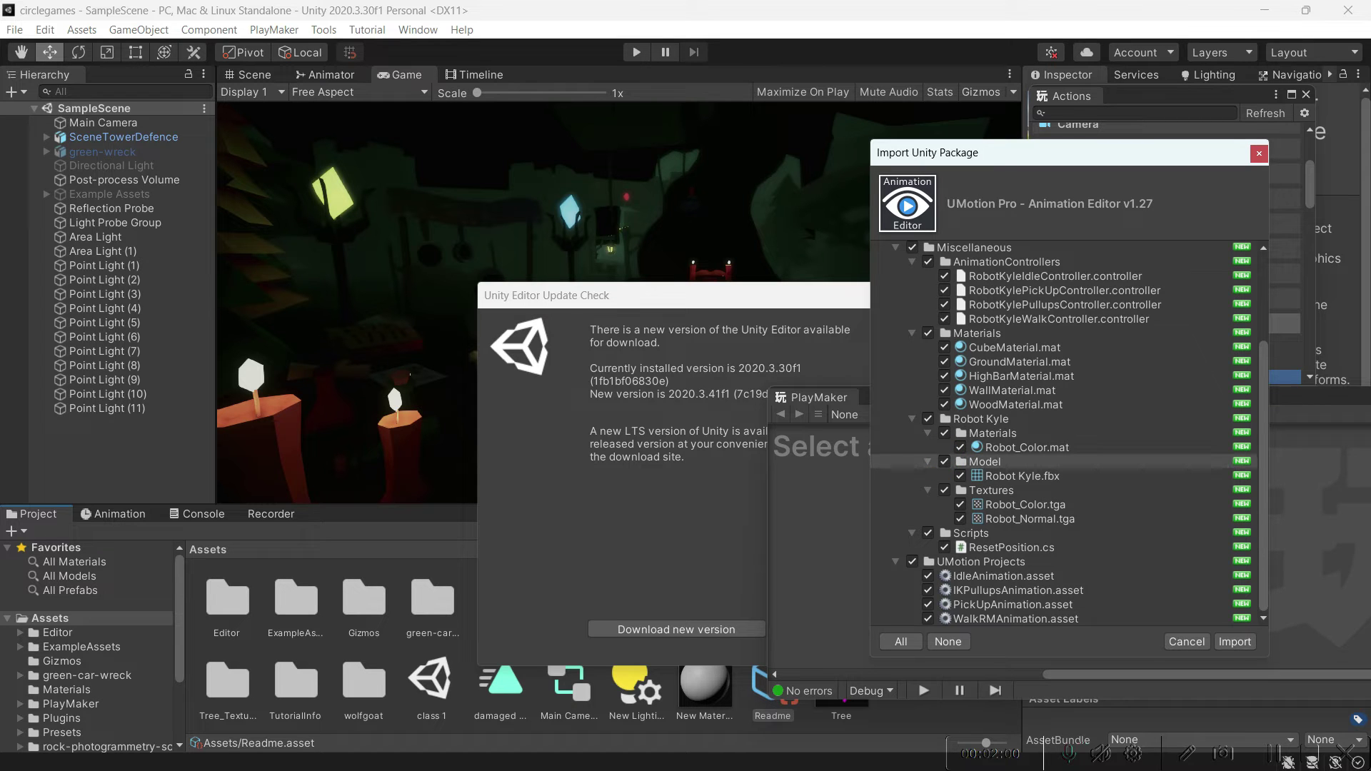
Include the UMotionEditor folder in the package selection again and try to import the UMotion Pro package
scroll(1081, 507, up, 3)
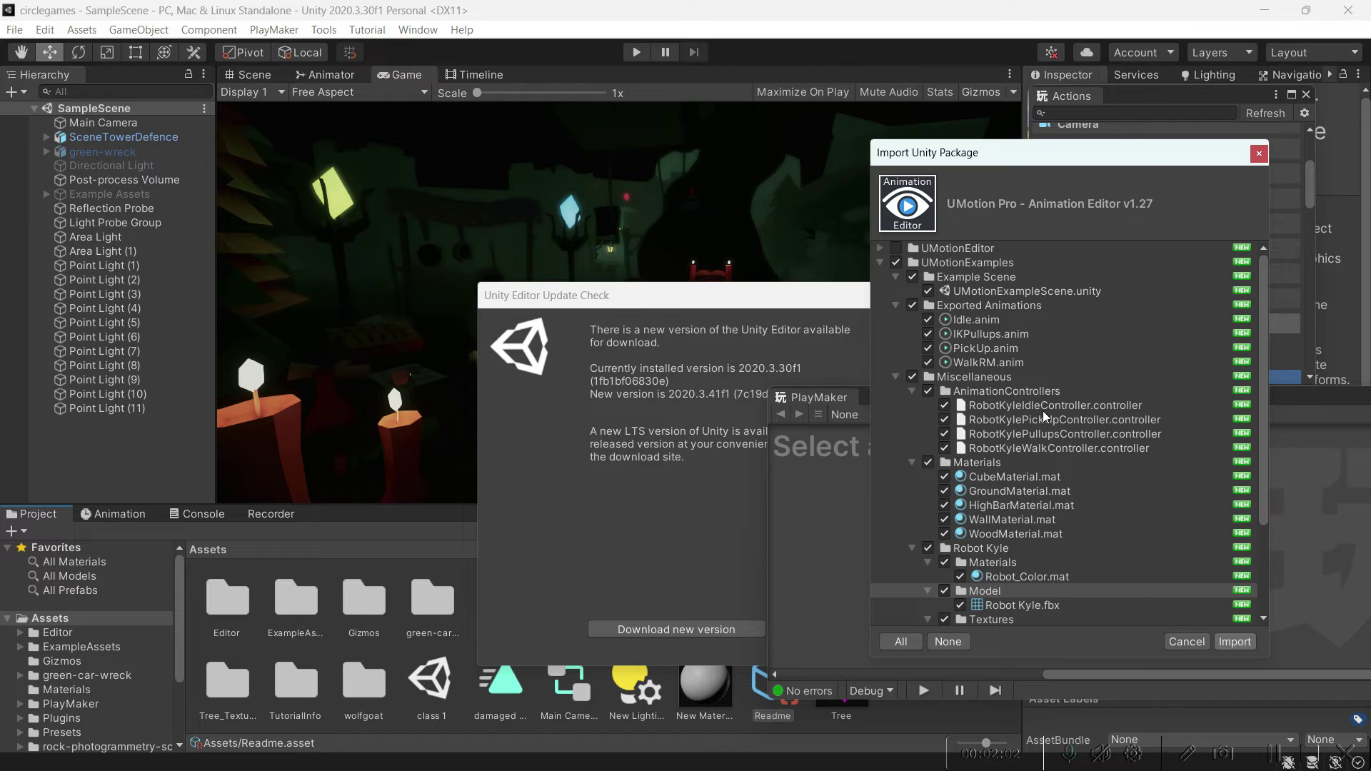
click(896, 249)
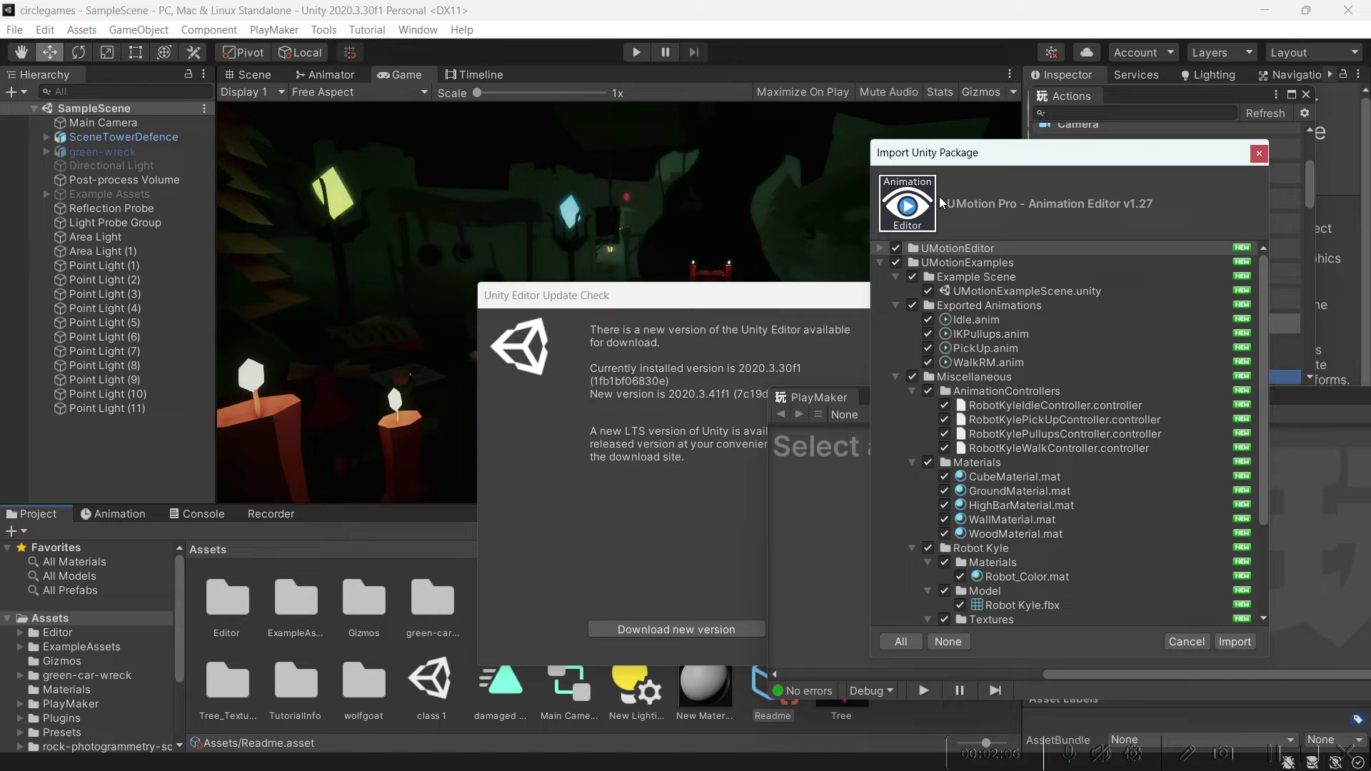
click(1233, 642)
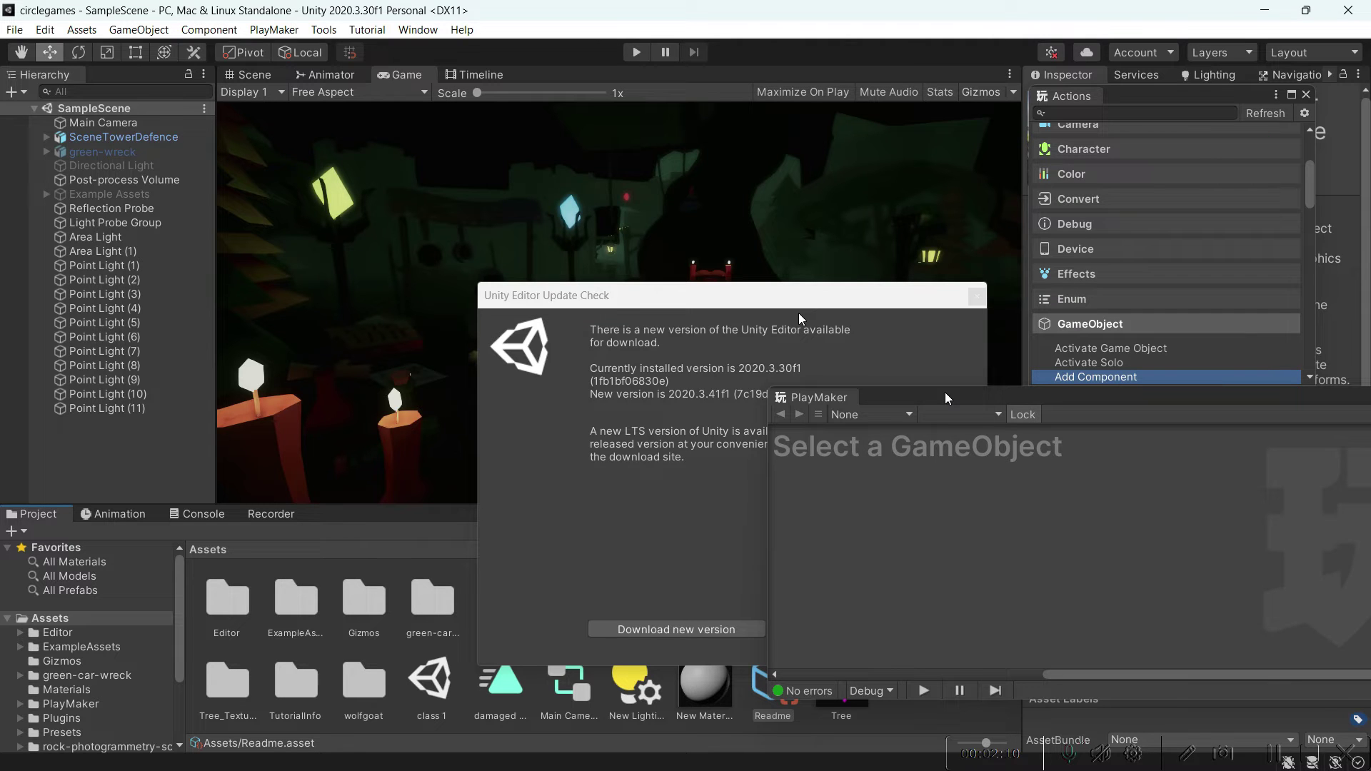
Move the Unity Editor Update Check window aside and open the PlayMaker welcome screen
drag(919, 305, 766, 242)
click(272, 30)
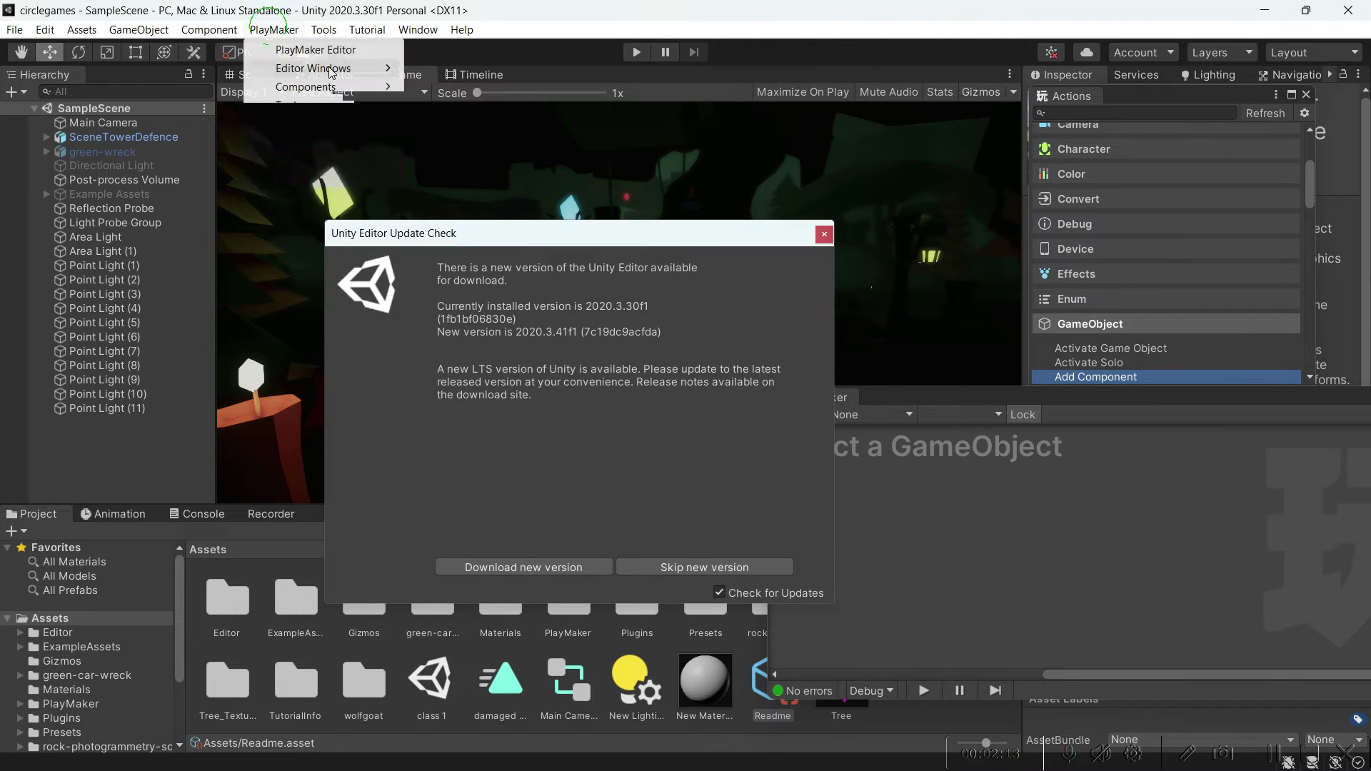
click(307, 147)
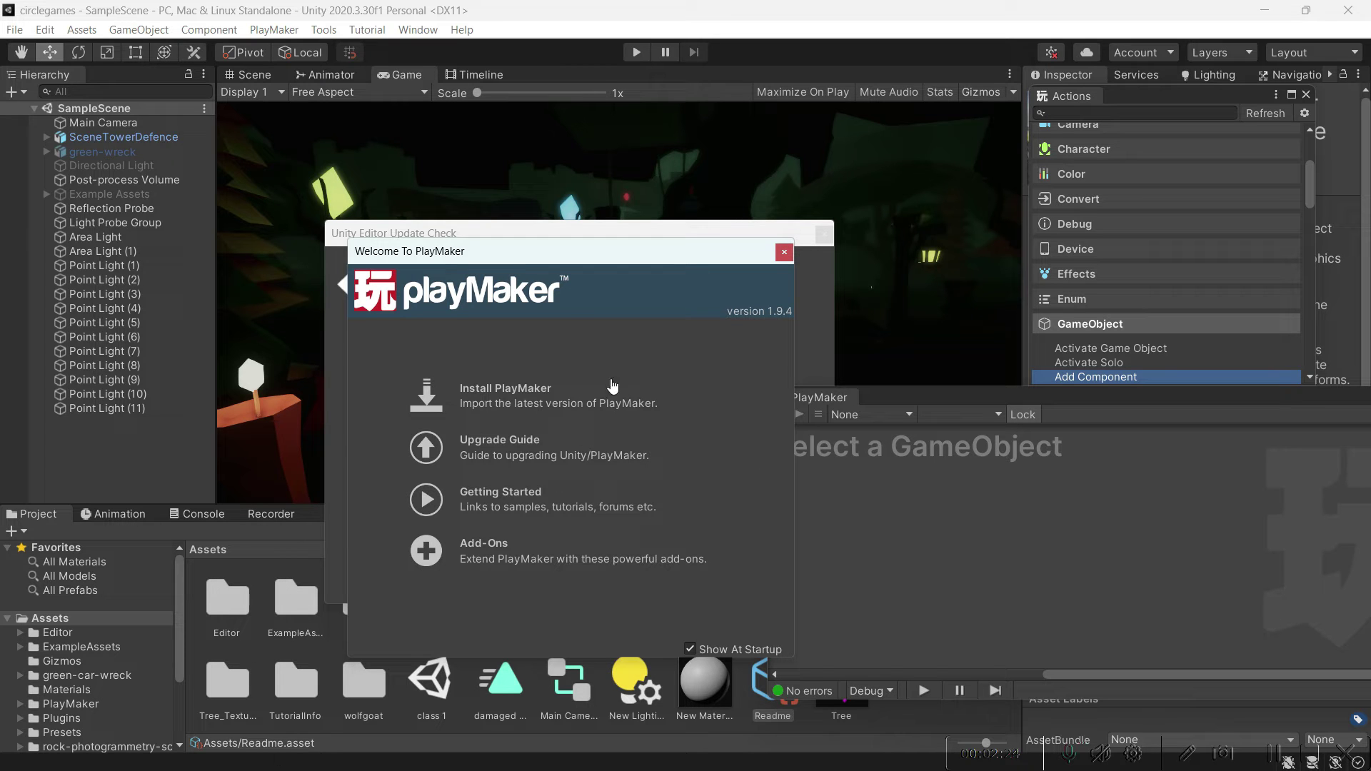
Close the PlayMaker welcome screen, the PlayMaker editor and the Unity Editor Update Check window
click(784, 252)
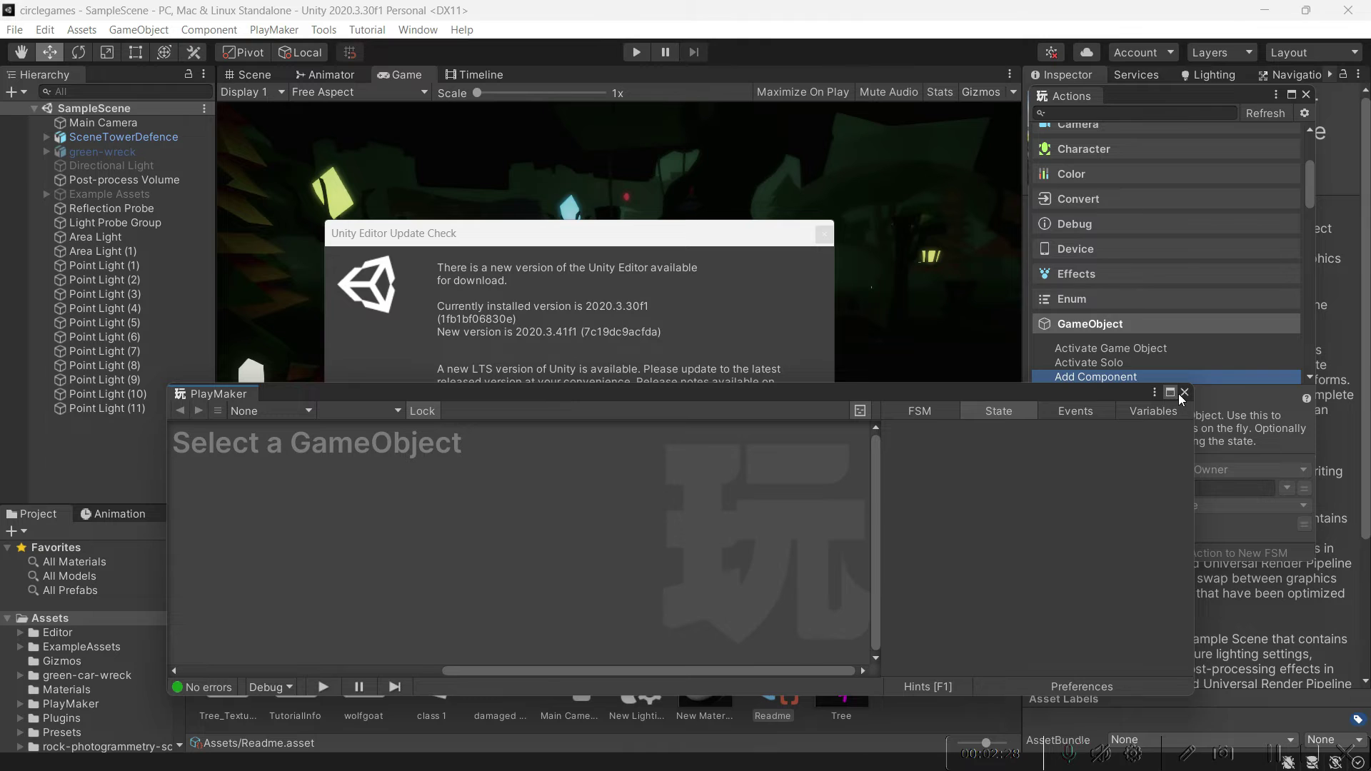
click(1185, 392)
click(824, 233)
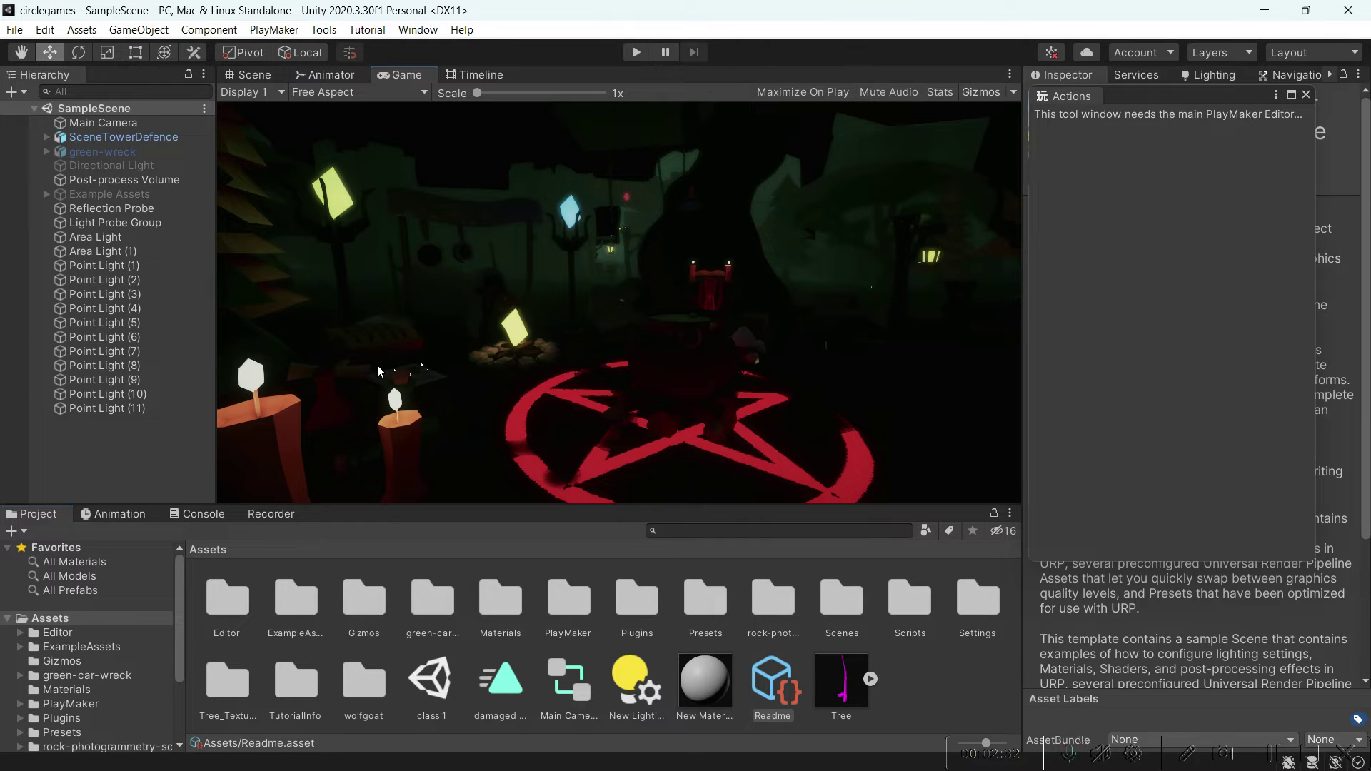
Open the class 1 scene in the Scene view and examine its floor and cubes from several angles
click(254, 74)
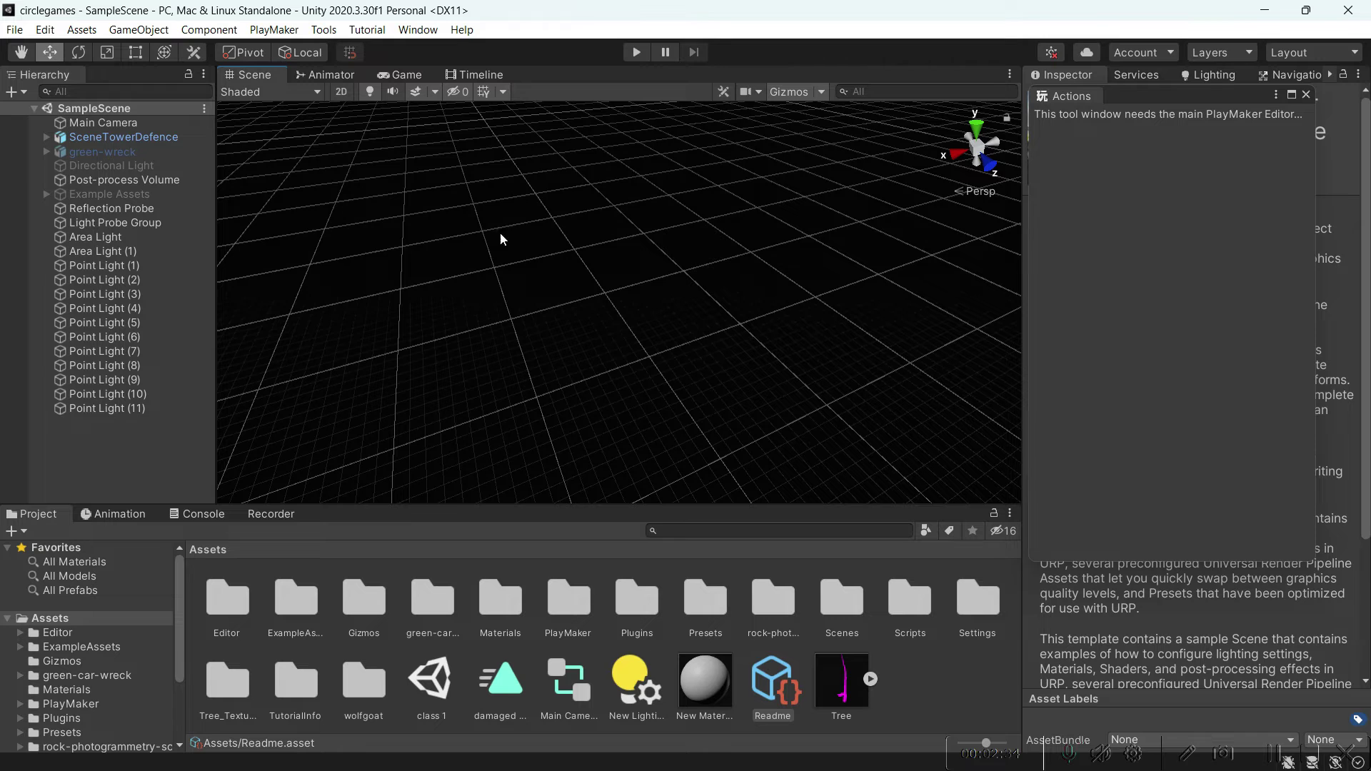
double_click(431, 682)
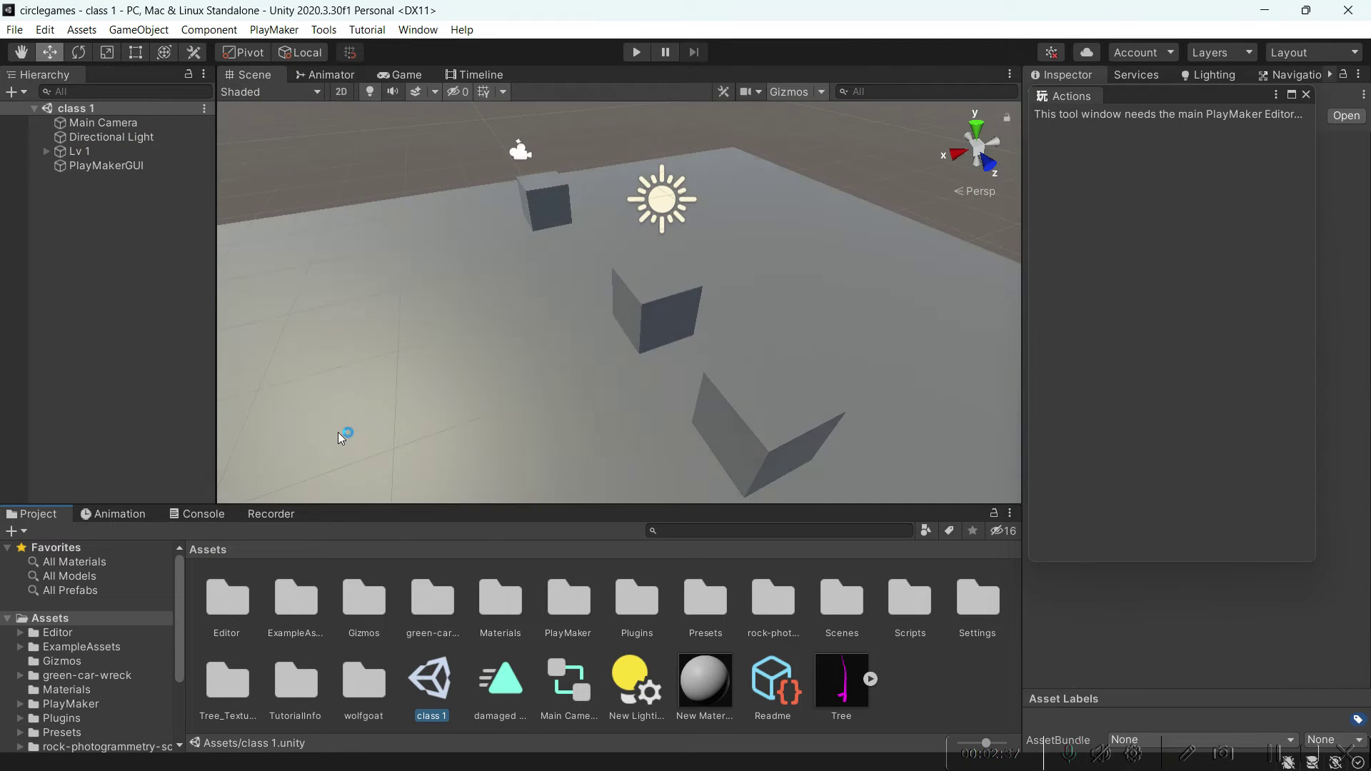
right_drag(340, 438, 590, 449)
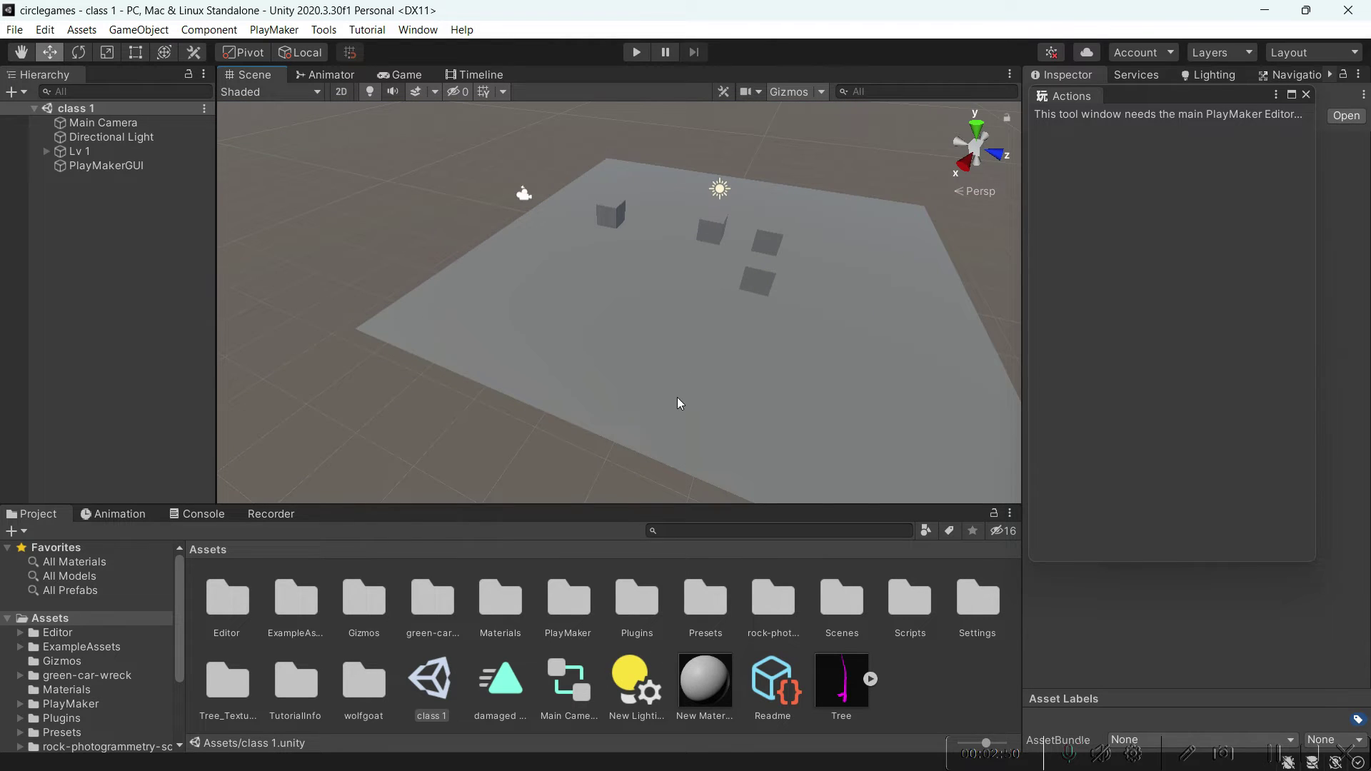
scroll(679, 404, up, 2)
right_drag(679, 403, 699, 350)
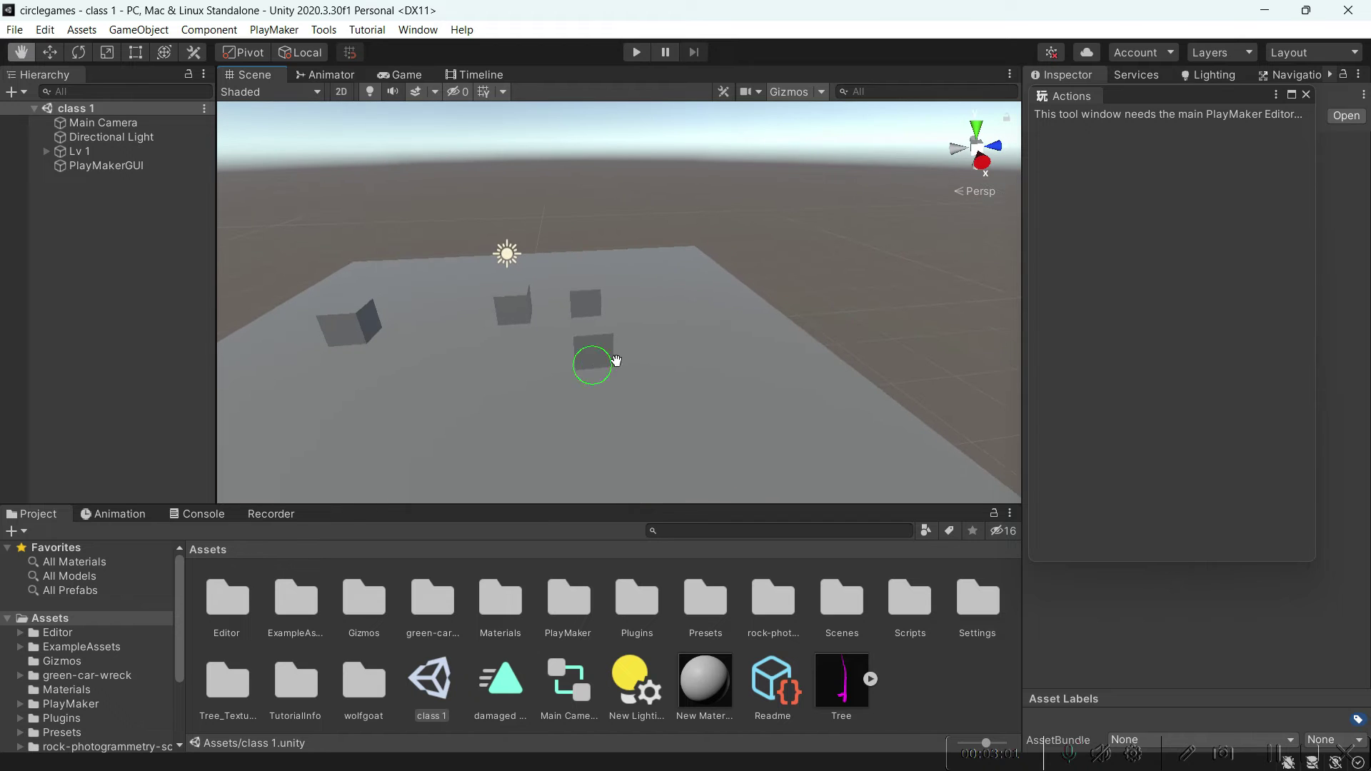
right_drag(616, 361, 1000, 532)
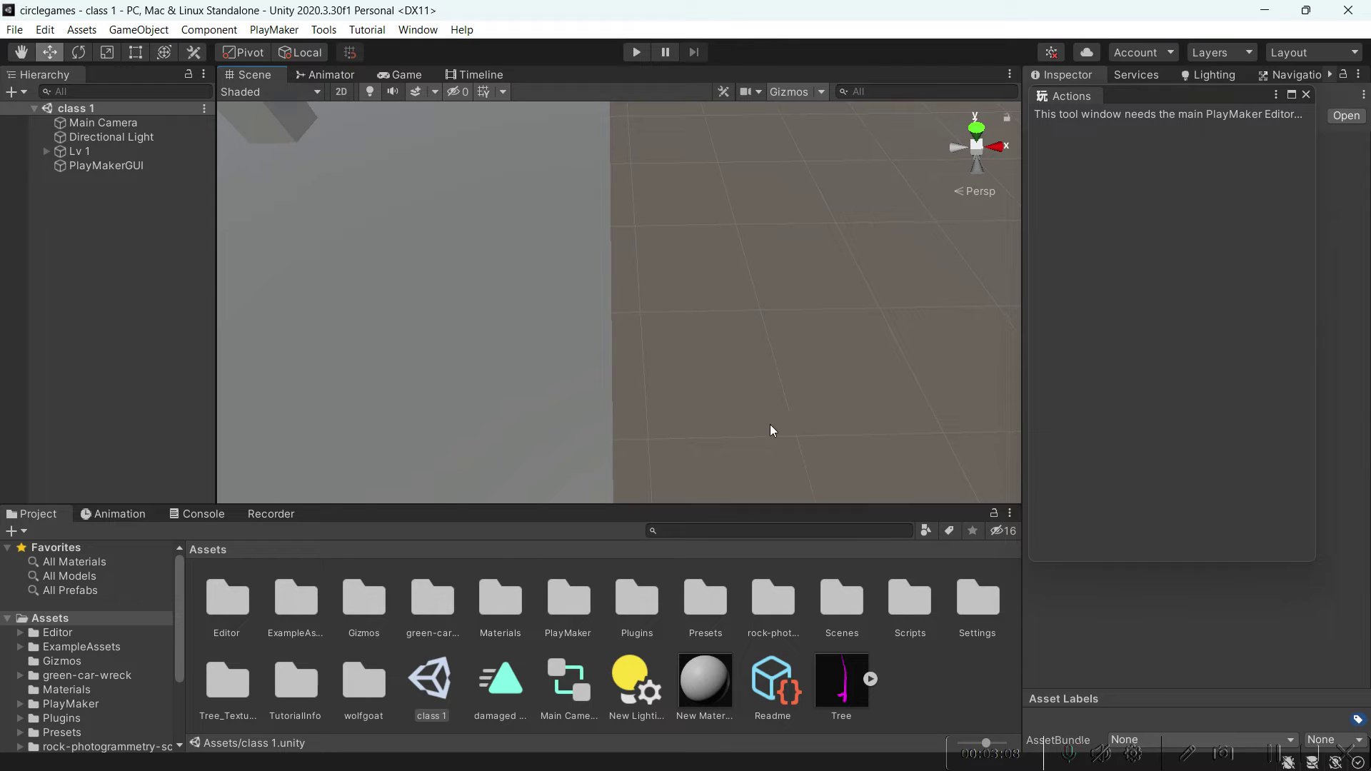
right_drag(478, 241, 575, 309)
middle_drag(576, 309, 507, 271)
right_drag(507, 271, 459, 153)
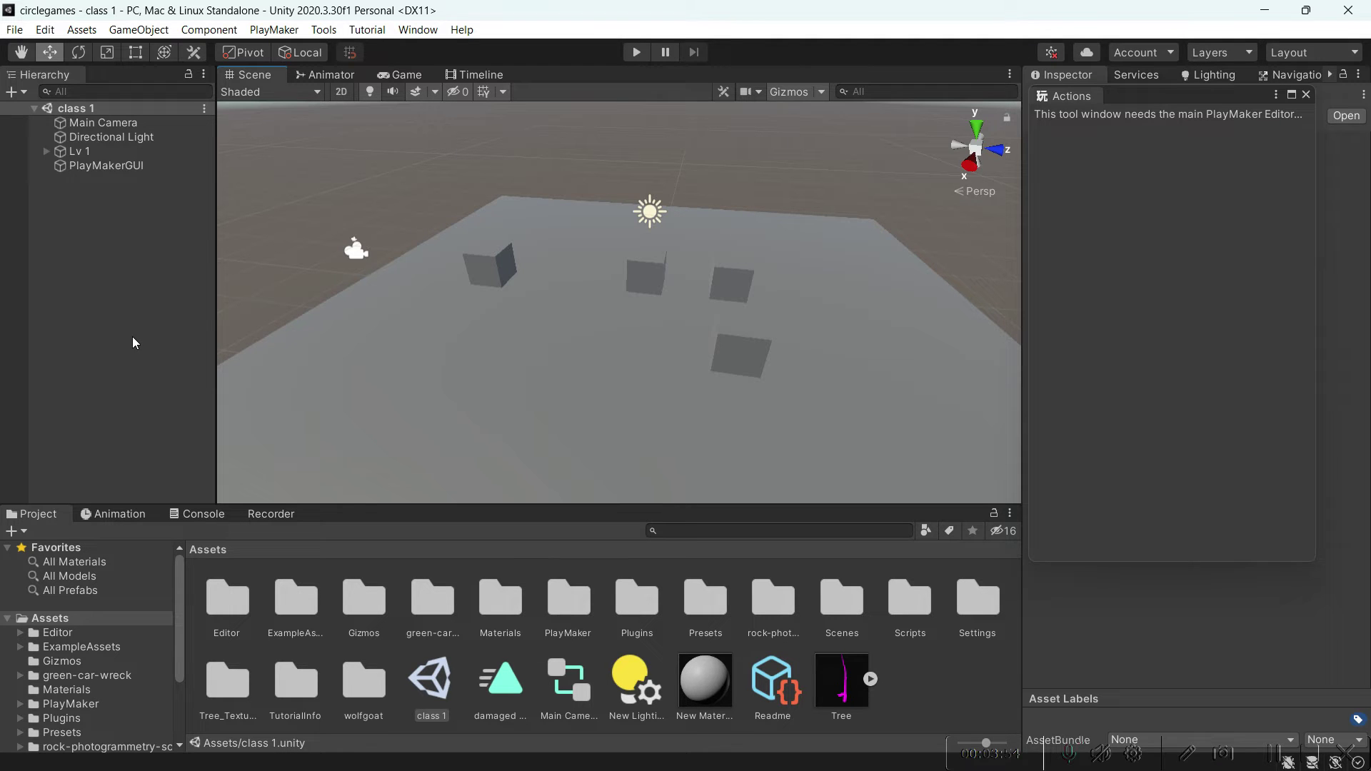
Close the PlayMaker Actions window and set the w (1) cube's X position to 100
click(1306, 94)
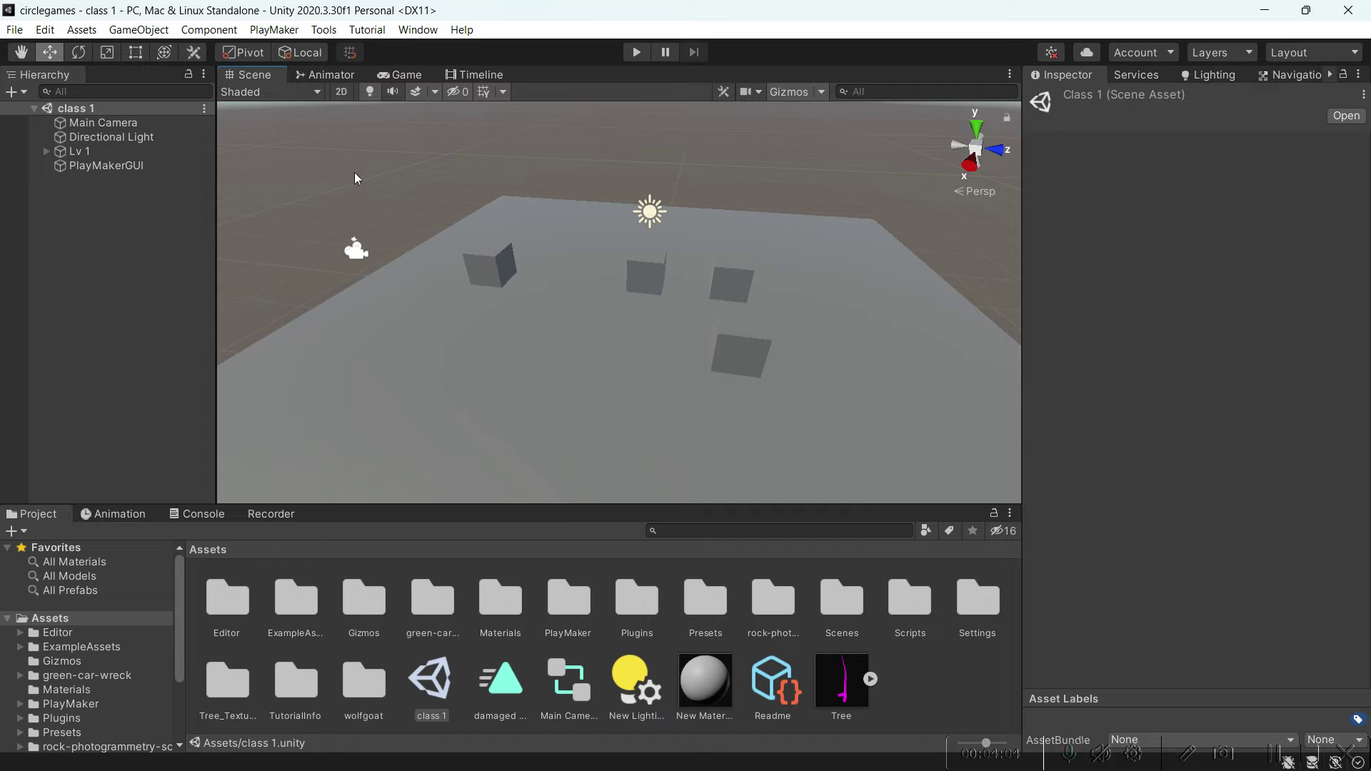
right_drag(566, 405, 646, 309)
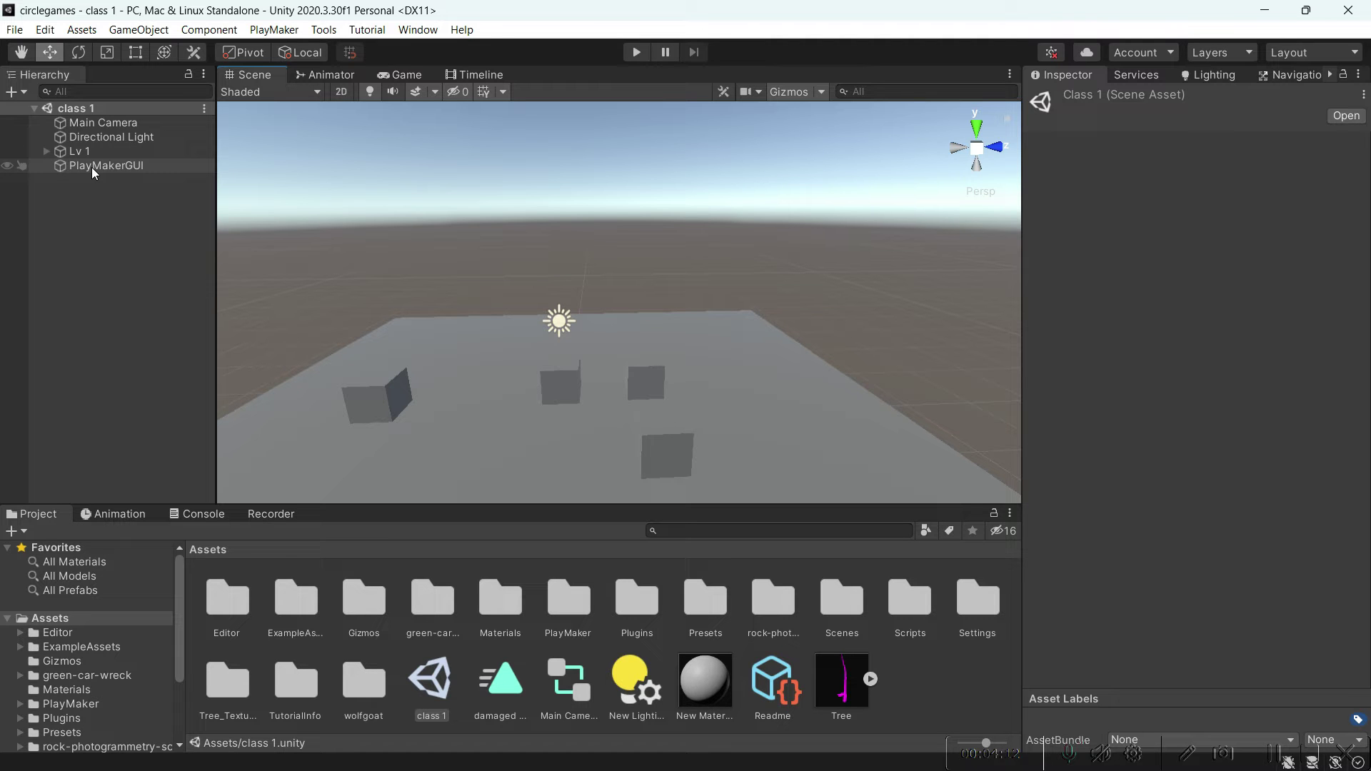
right_drag(349, 310, 386, 332)
right_drag(767, 352, 779, 355)
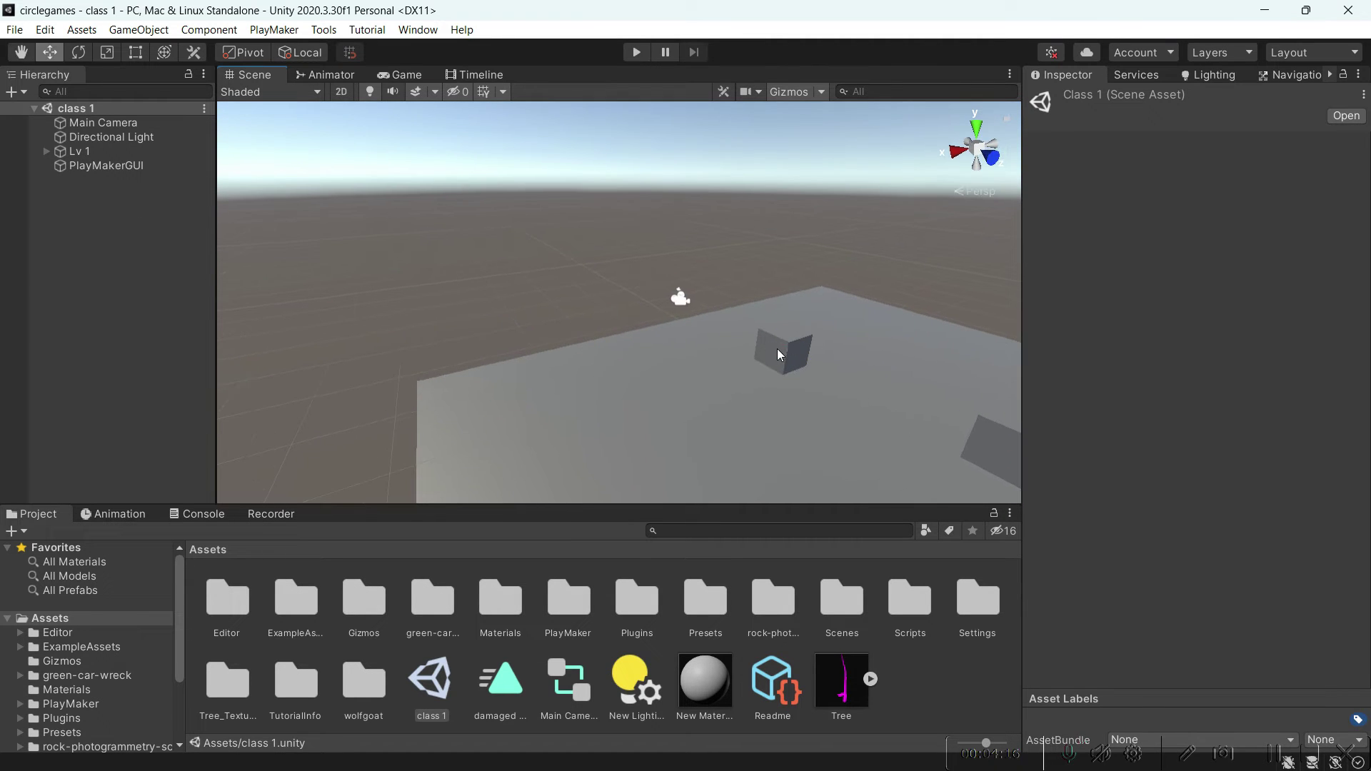
click(778, 349)
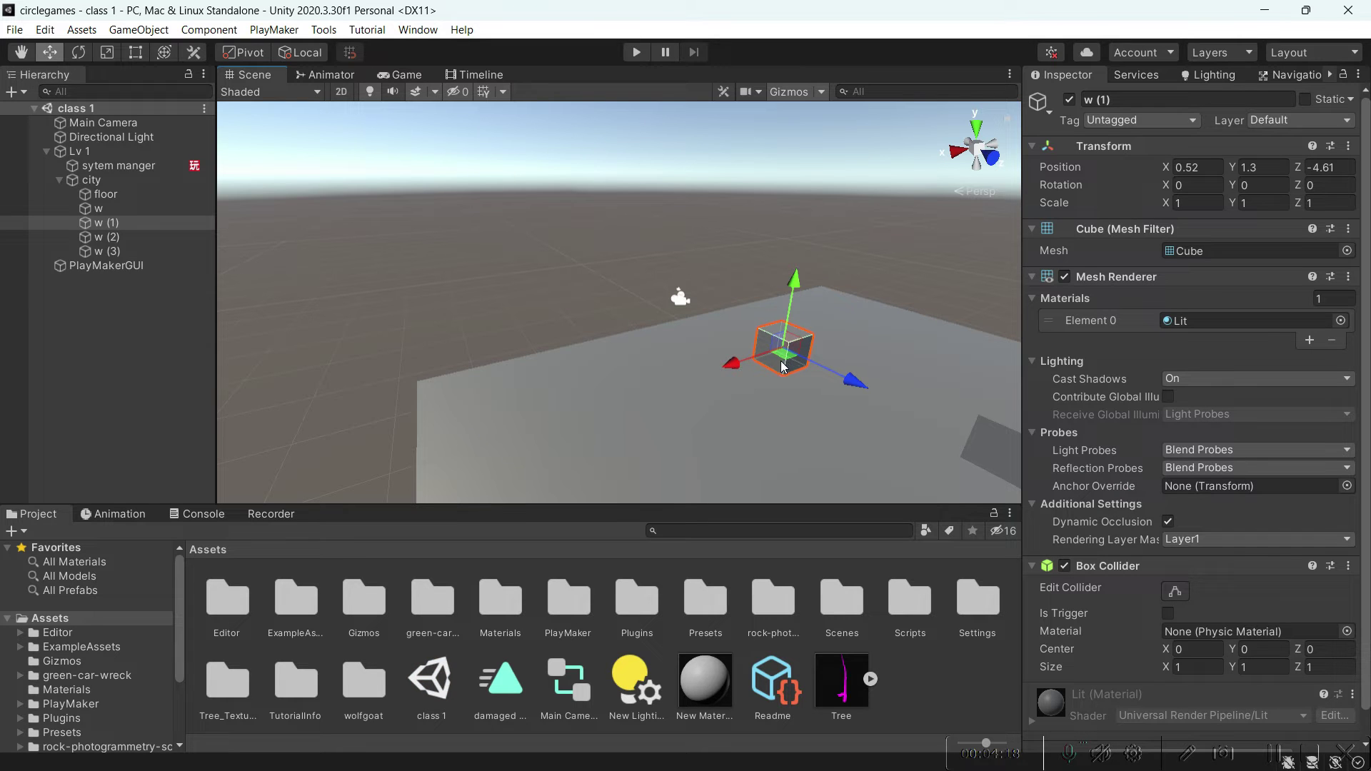
click(1214, 167)
text(1)
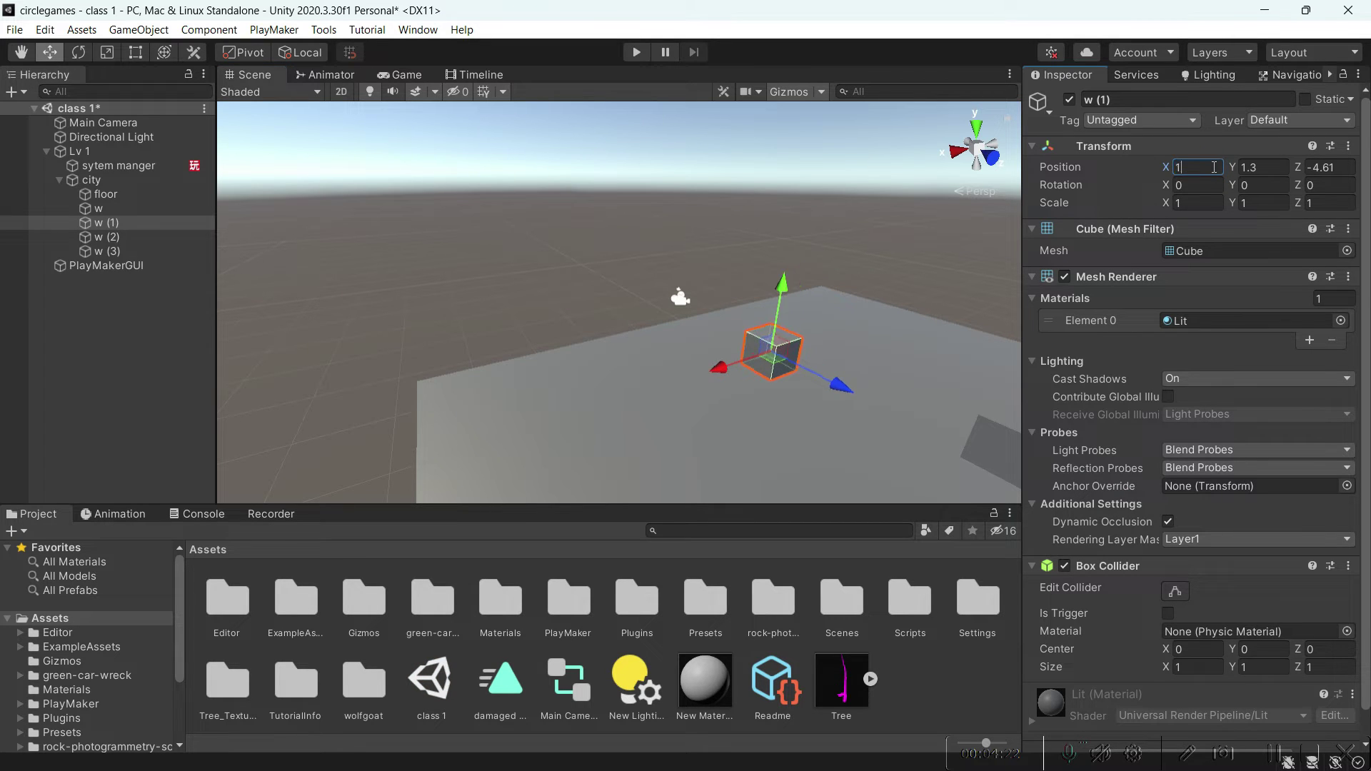
text(00)
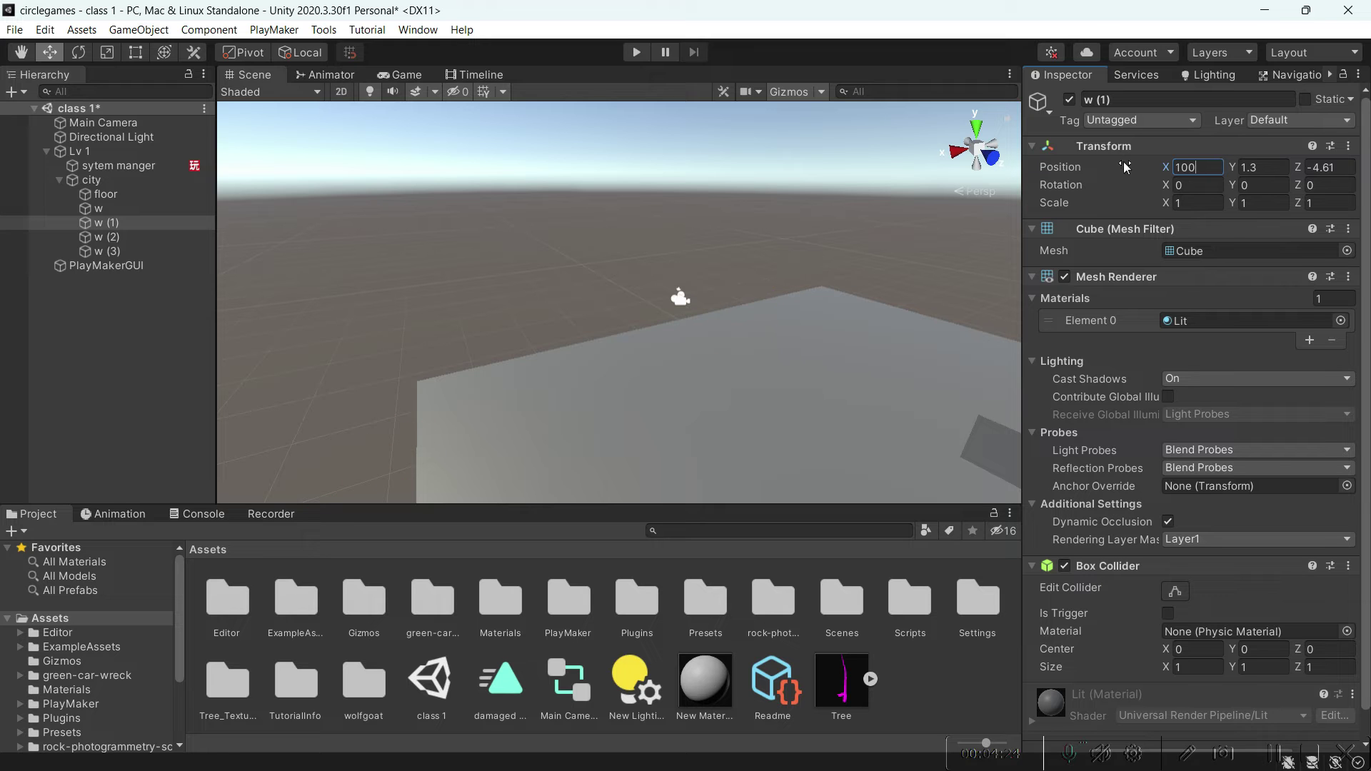
Compare the w and w (1) cubes, then frame w (1) and examine its placement relative to the floor
alt+drag(673, 336, 392, 279)
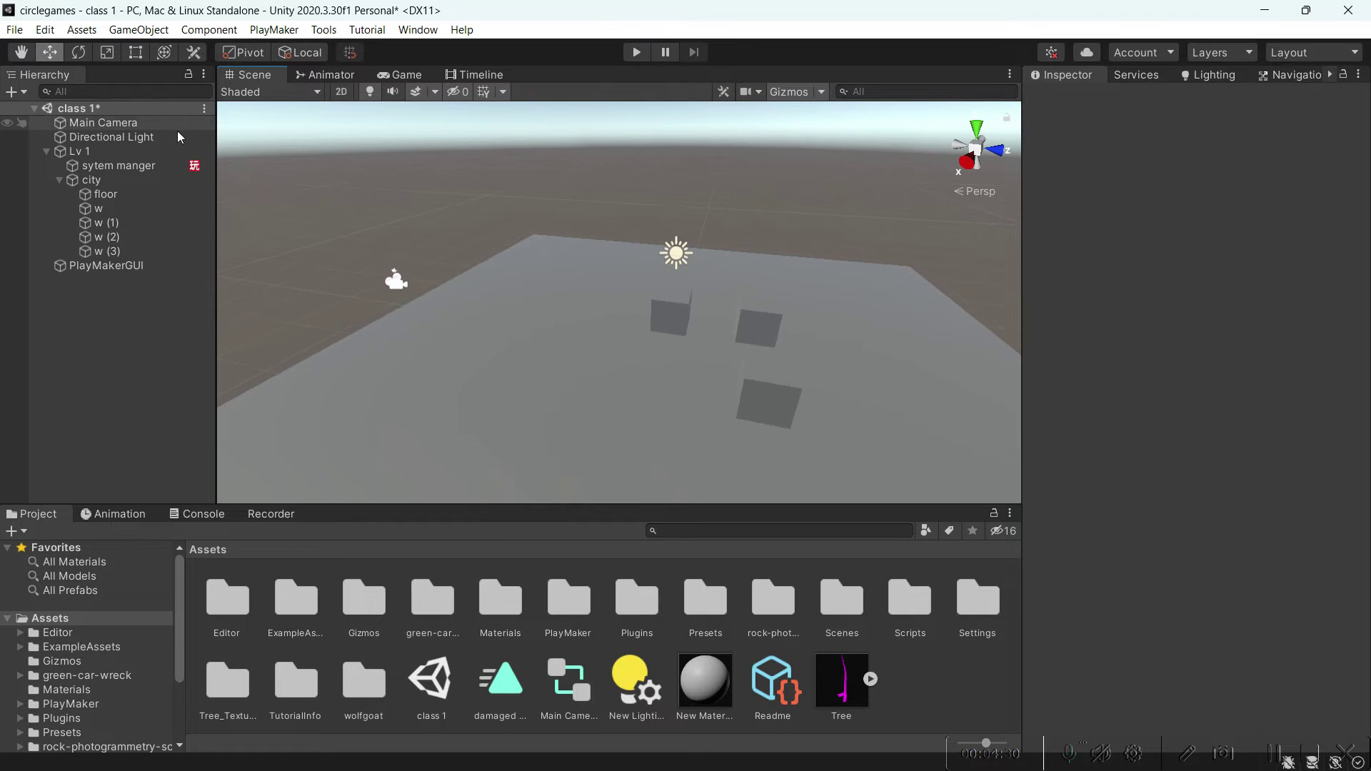
click(106, 209)
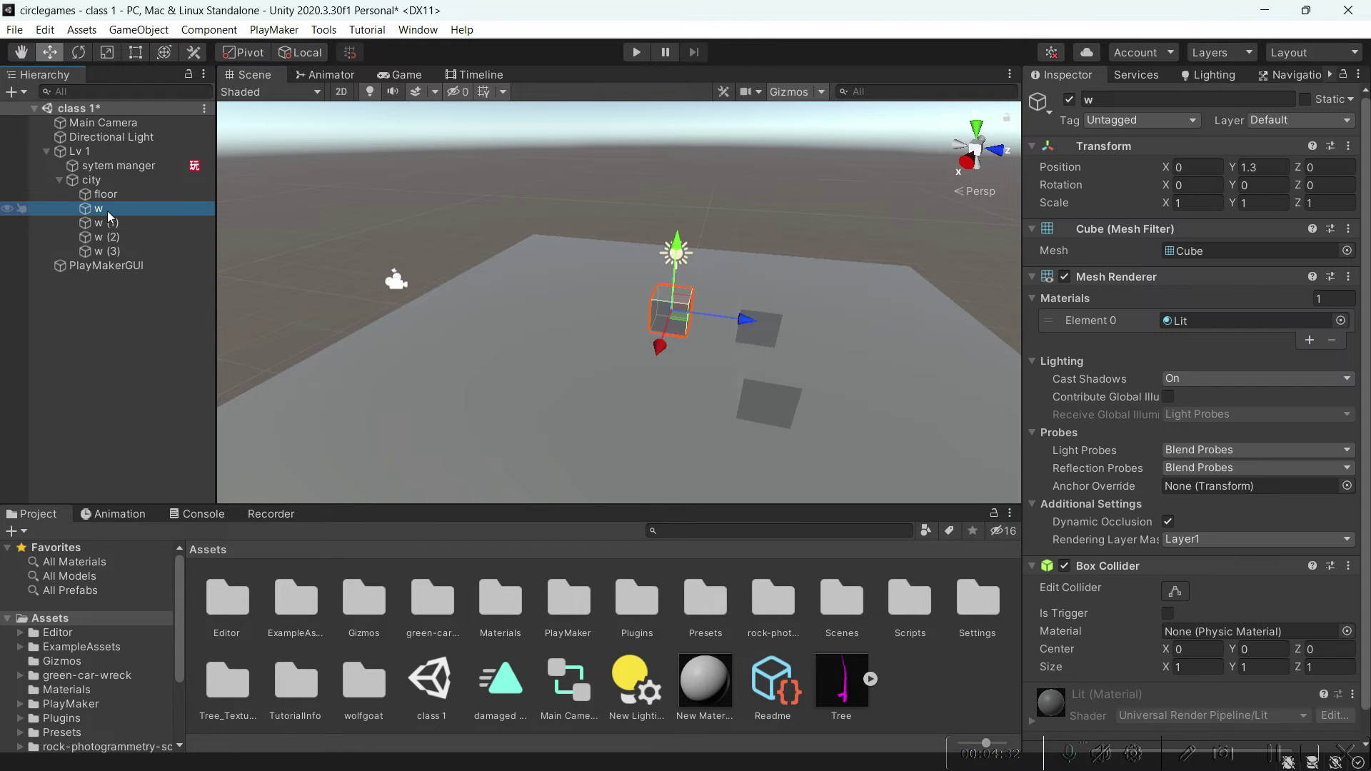
click(108, 222)
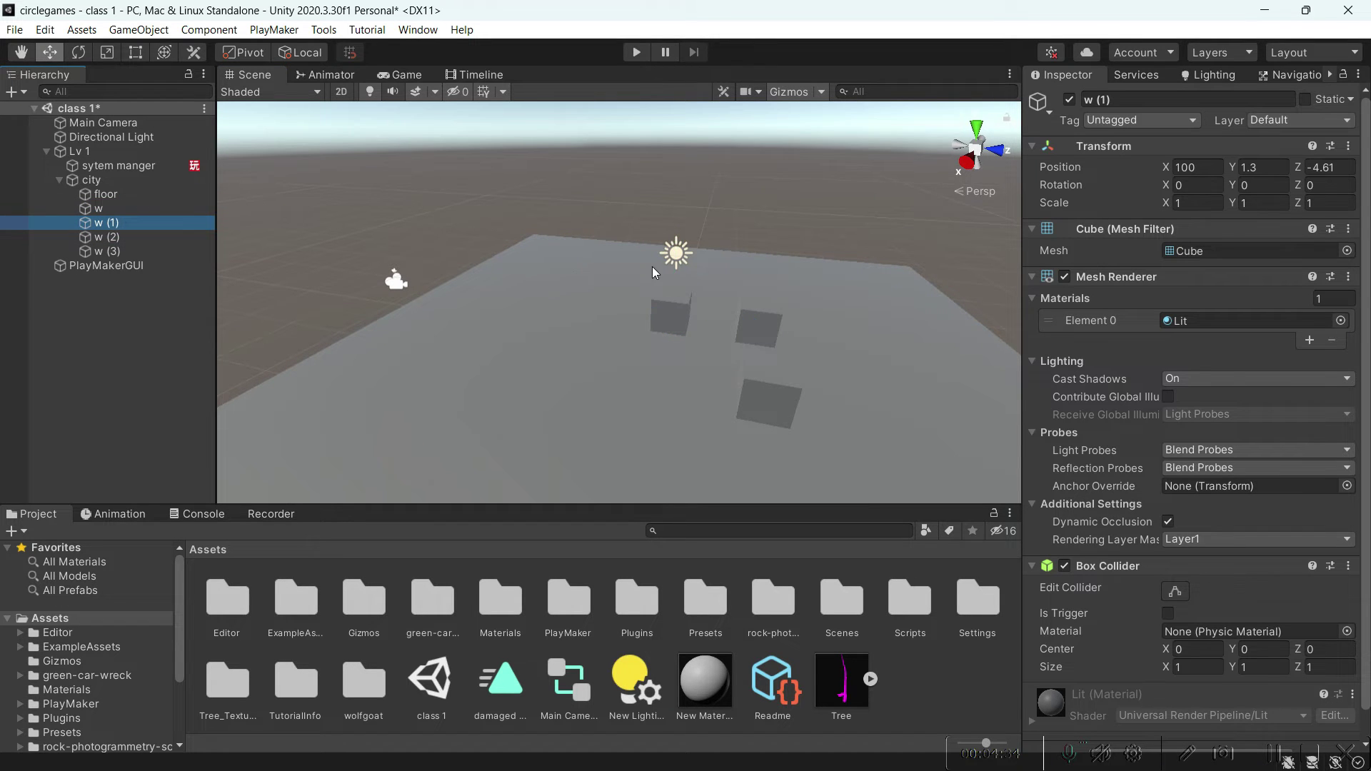
key(f)
right_drag(785, 307, 828, 334)
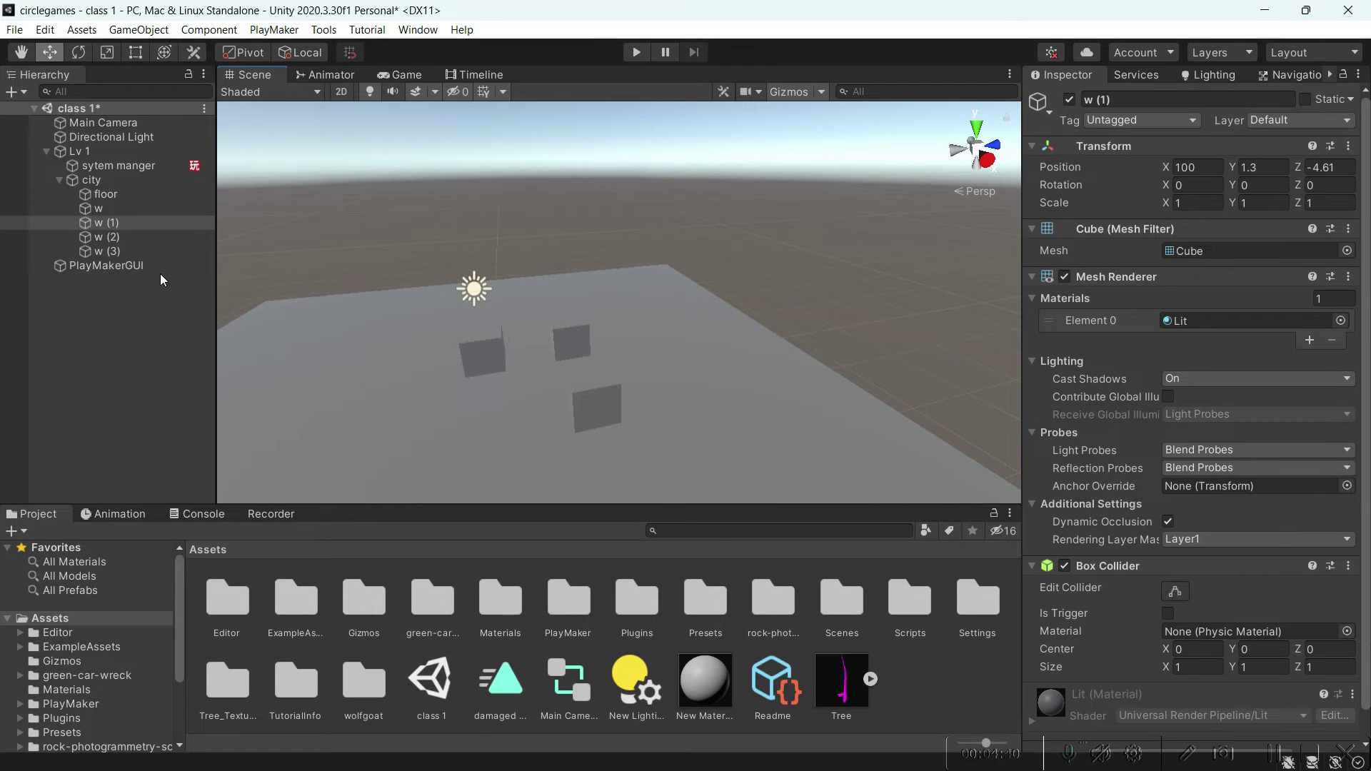
double_click(135, 225)
right_drag(637, 315, 649, 345)
right_drag(500, 239, 334, 180)
scroll(499, 285, down, 2)
right_drag(449, 212, 439, 189)
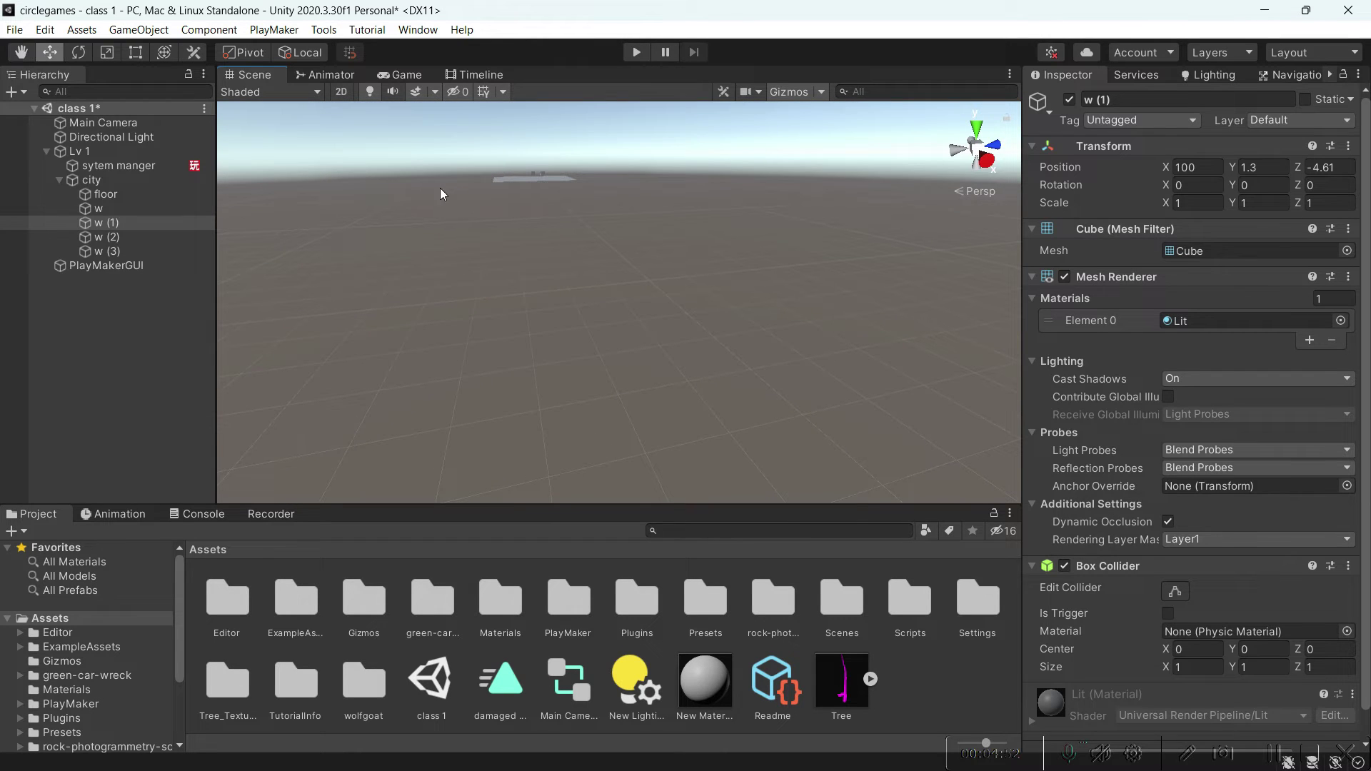
Select the floor object in the city group and frame it in the Scene view
click(130, 184)
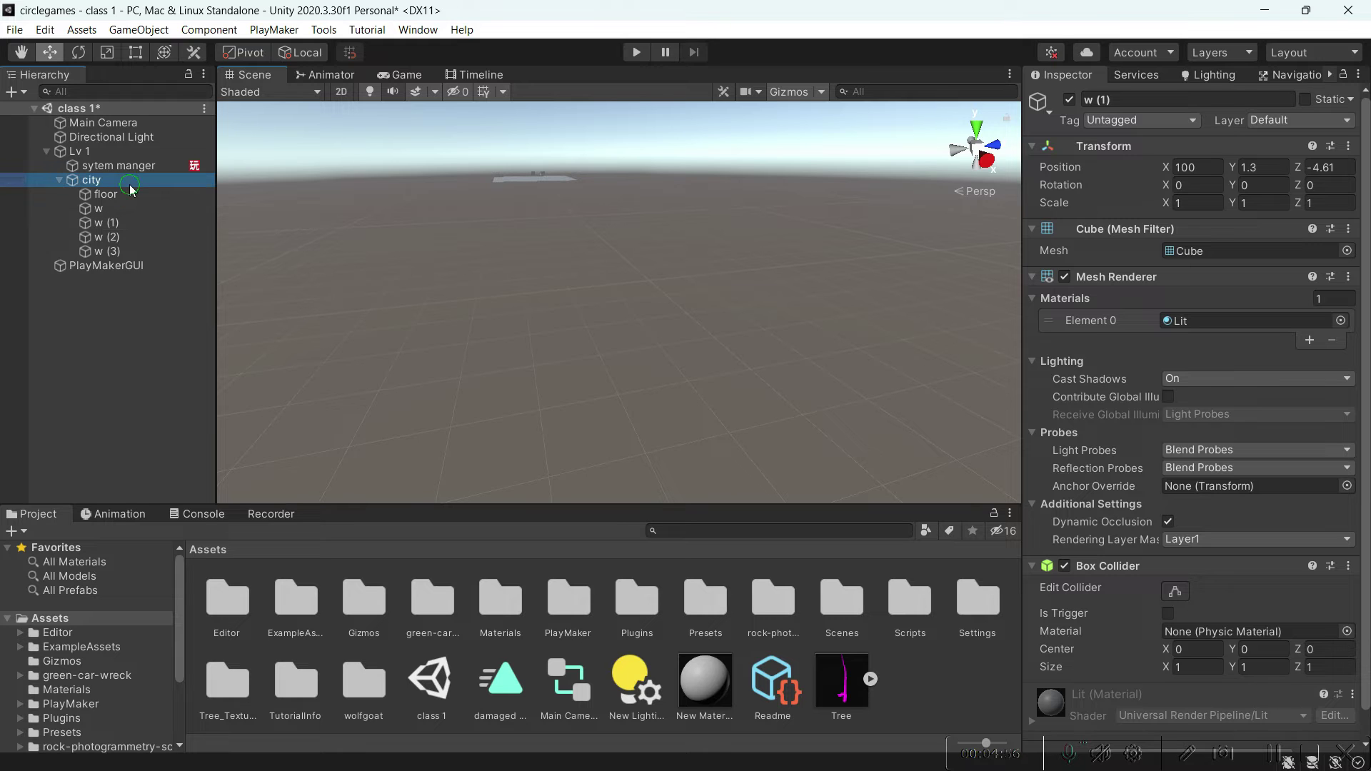
click(131, 193)
double_click(131, 193)
mouse_move(572, 296)
right_down()
mouse_move(557, 291)
mouse_move(556, 305)
mouse_move(589, 290)
mouse_move(555, 301)
right_up()
key(w)
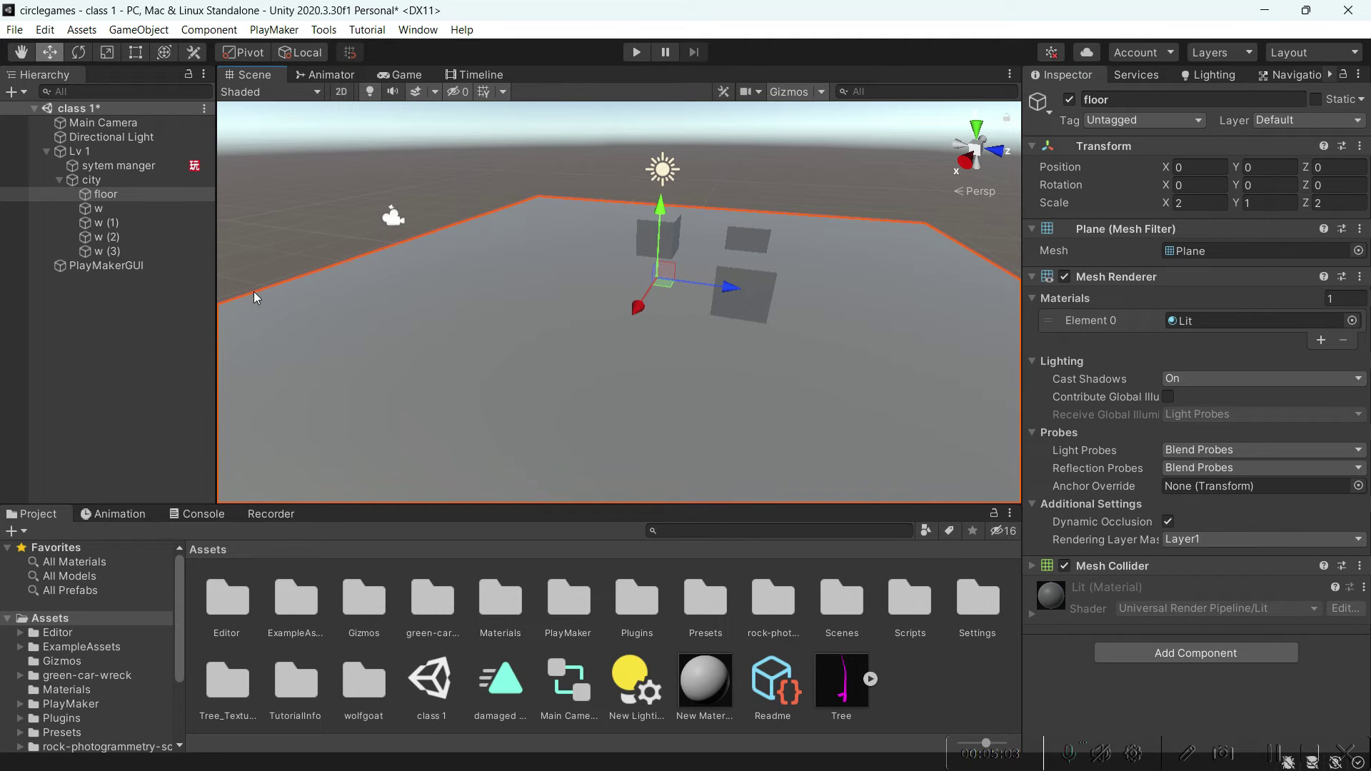
Frame the w (1) cube and view it together with the floor from above
click(107, 223)
key(f)
middle_drag(586, 268, 748, 447)
right_drag(687, 332, 837, 433)
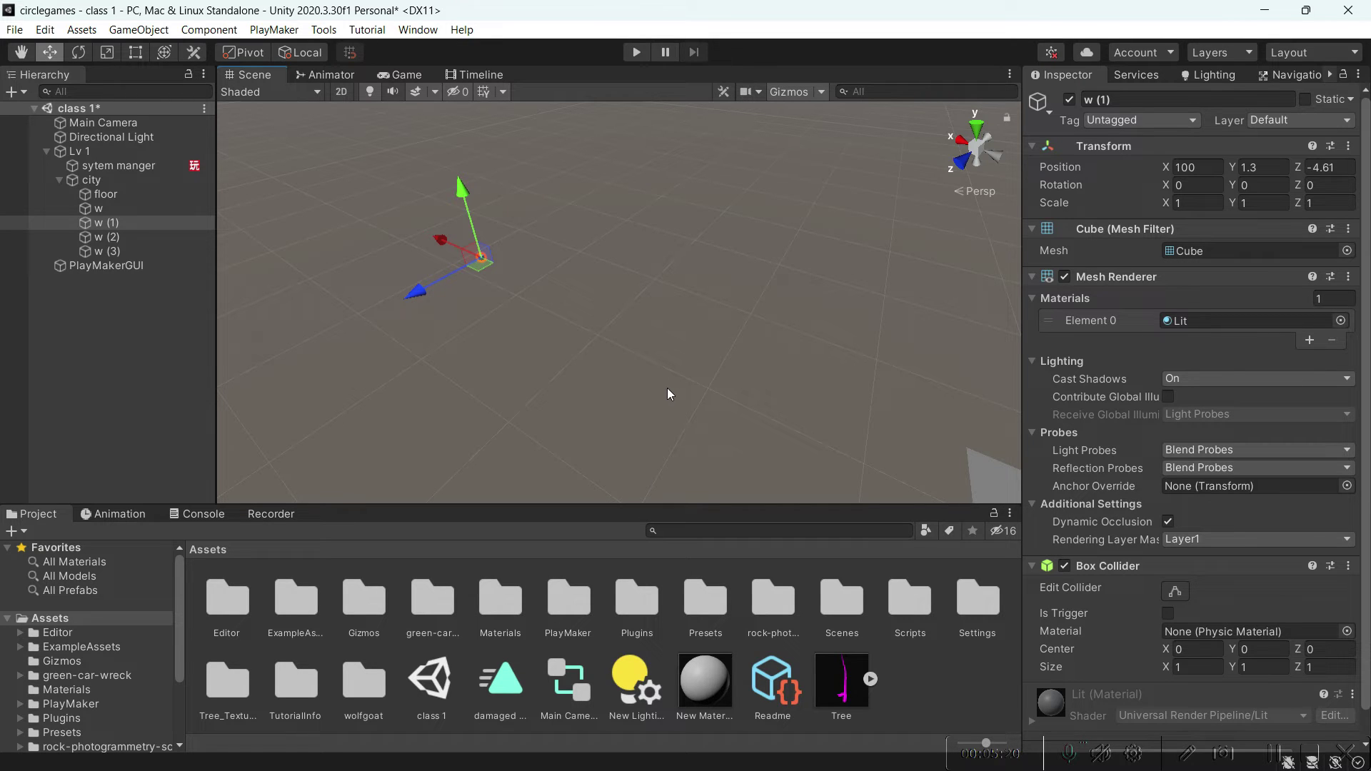
middle_drag(668, 389, 612, 339)
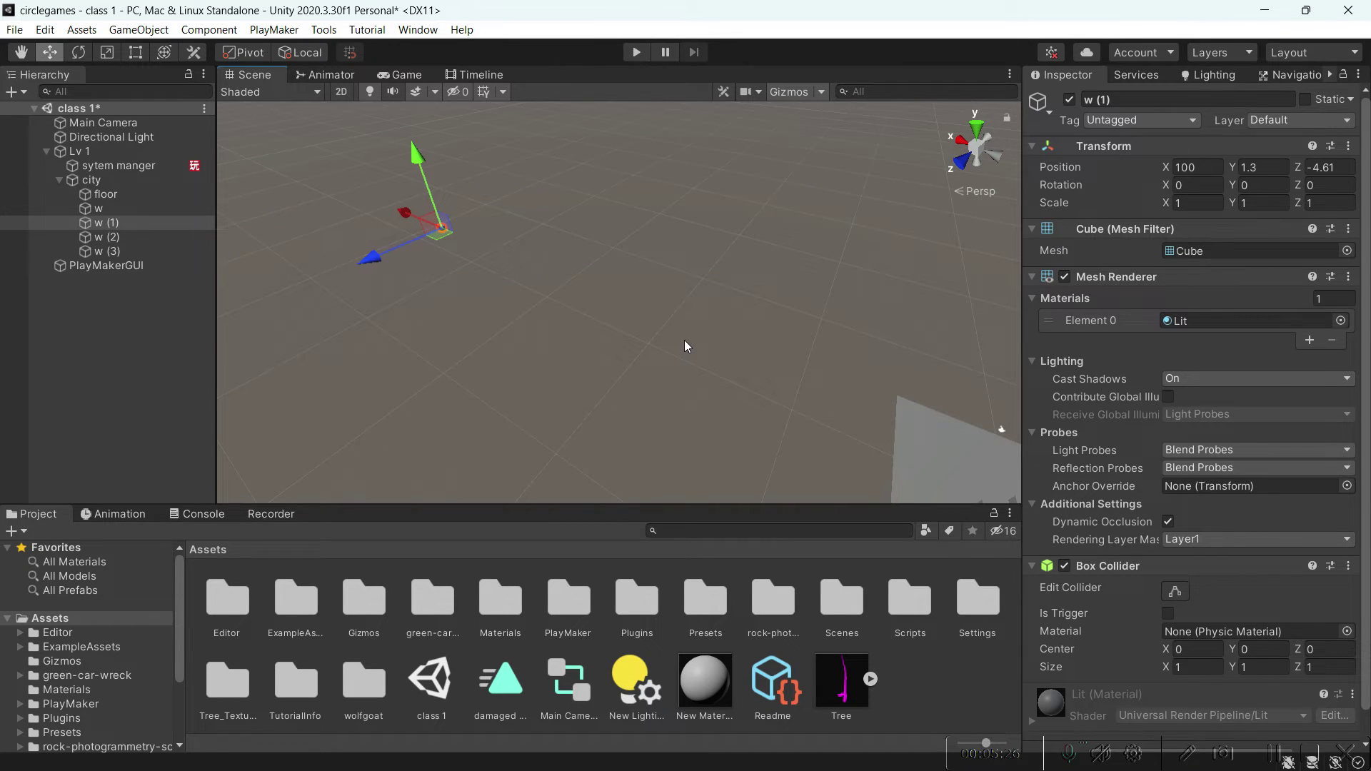
Examine the w (1) cube's distance from the floor and other cubes, switching between the Hand and Move tools
click(20, 53)
drag(548, 318, 364, 273)
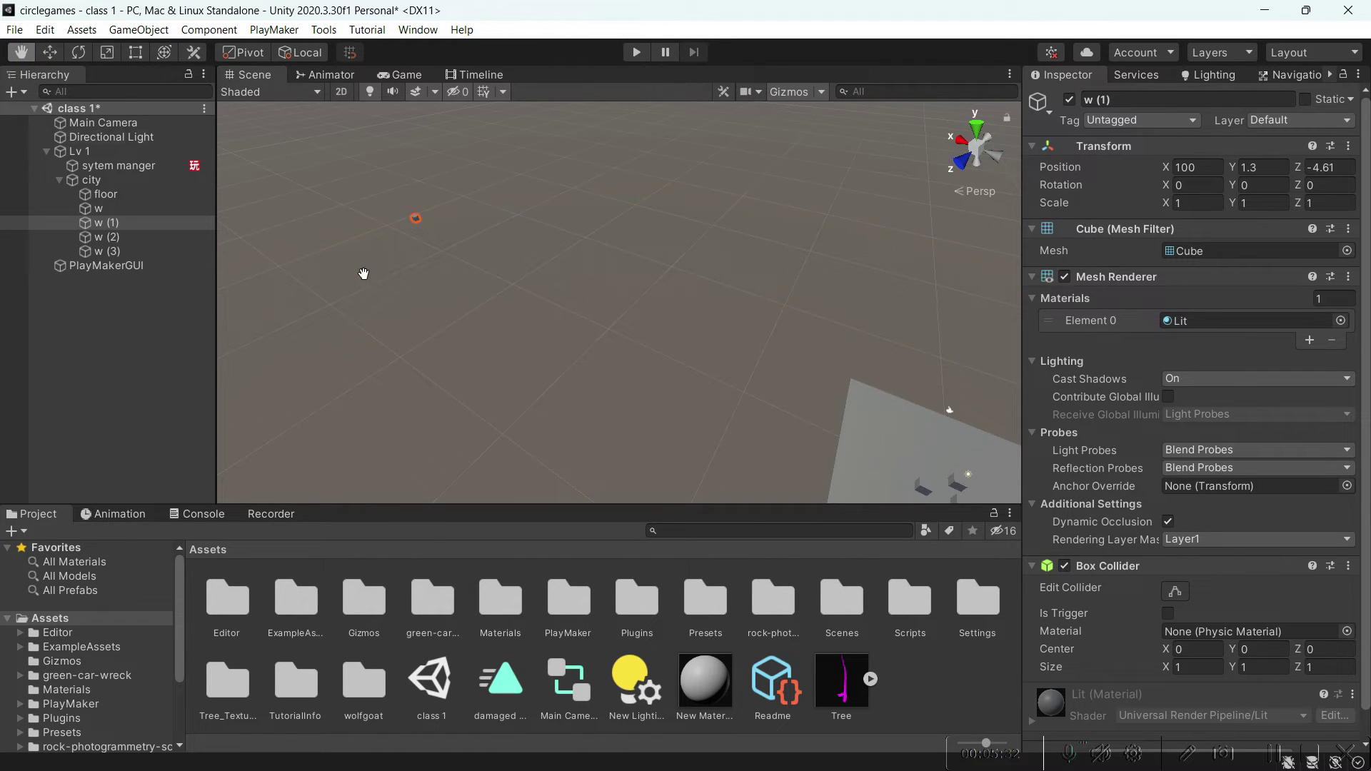
click(50, 57)
key(f)
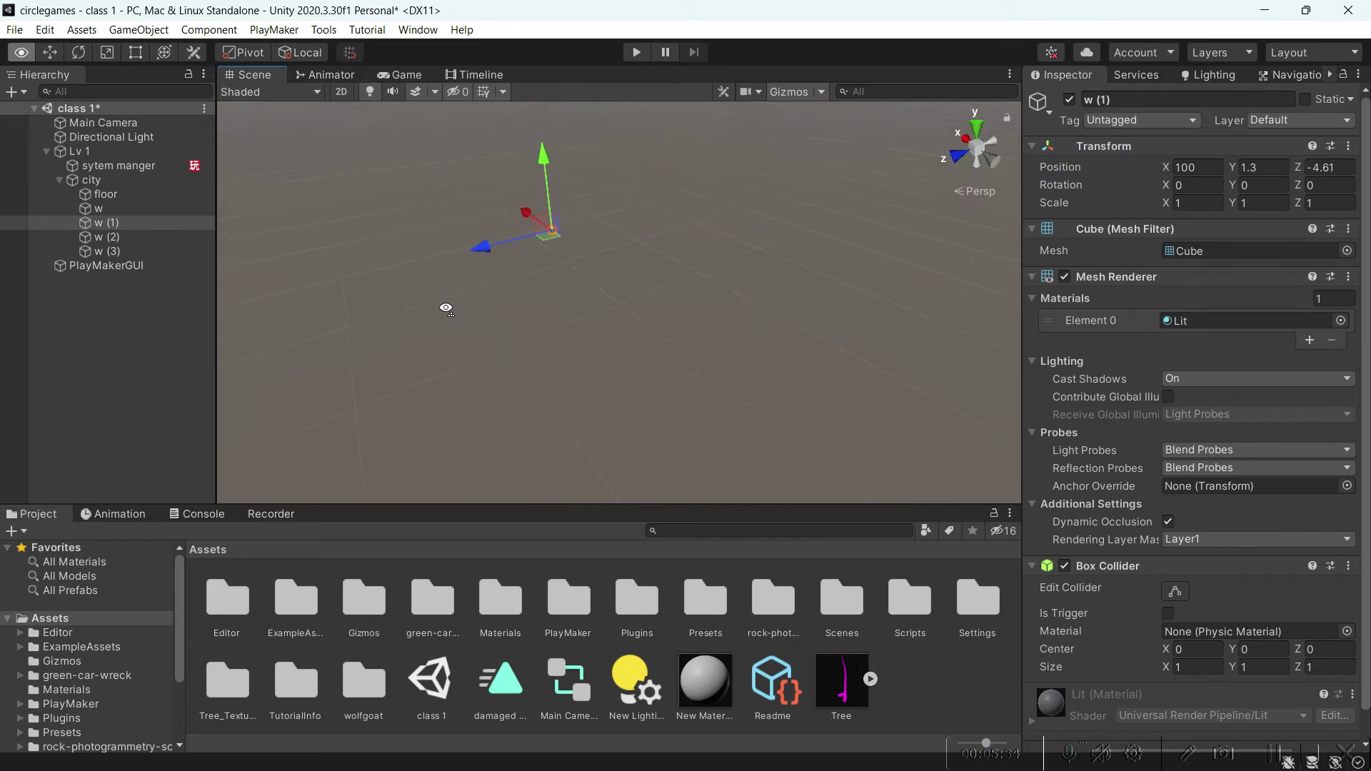
key(q)
drag(674, 341, 252, 688)
key(w)
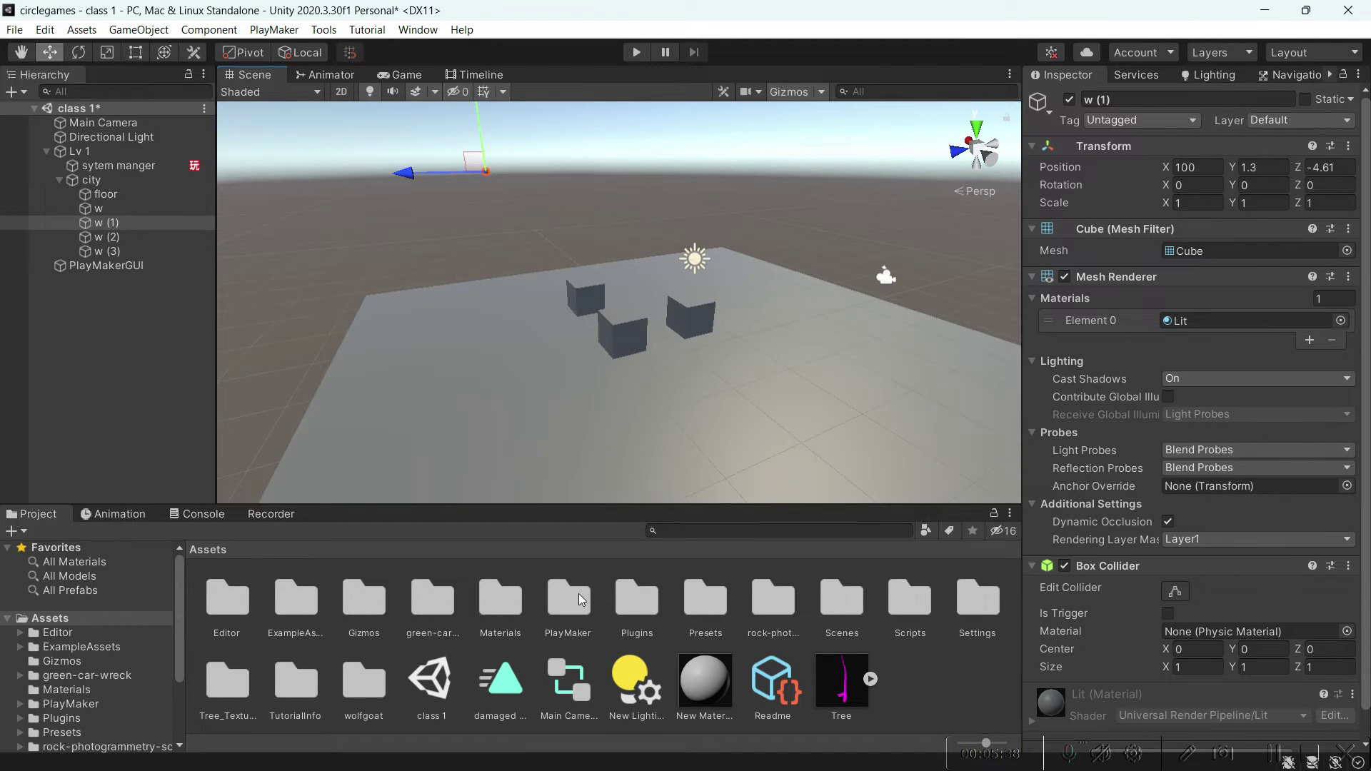
right_drag(352, 259, 398, 277)
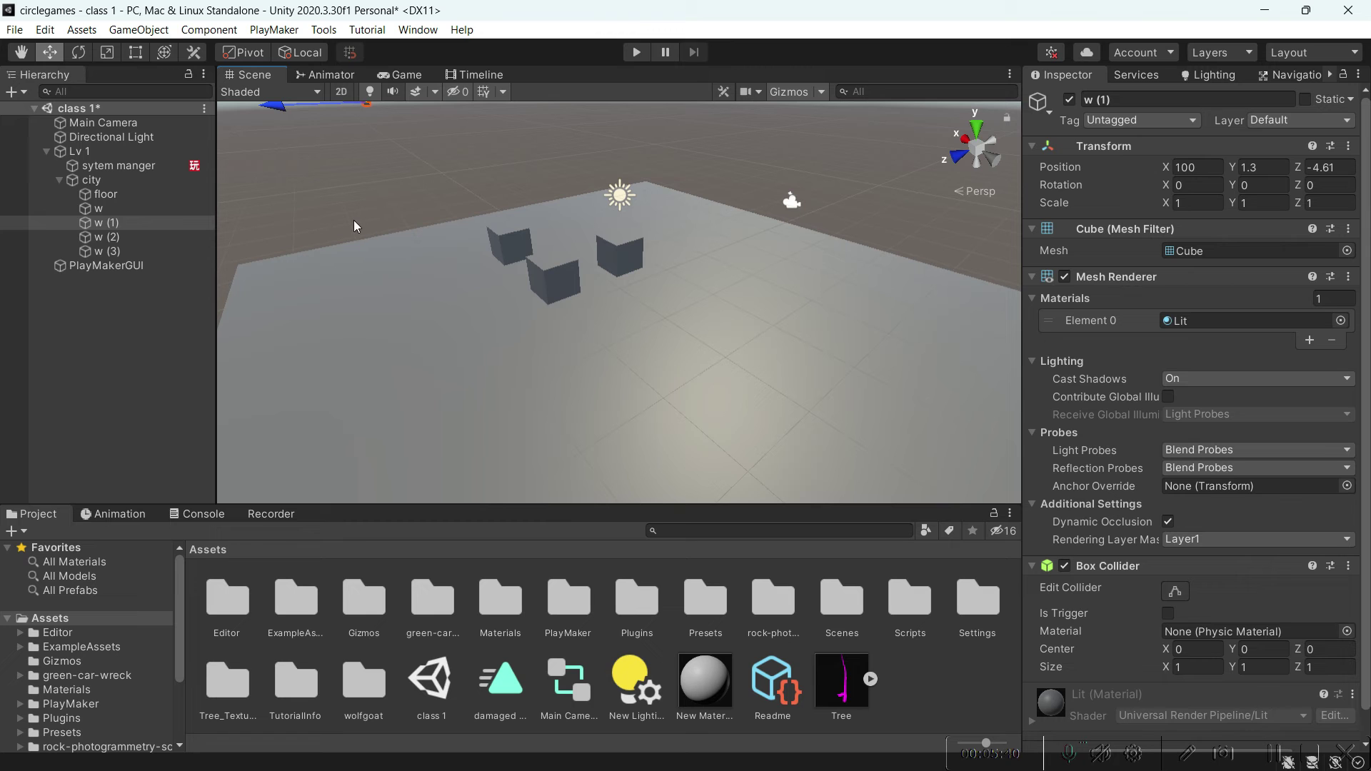
right_drag(353, 220, 392, 227)
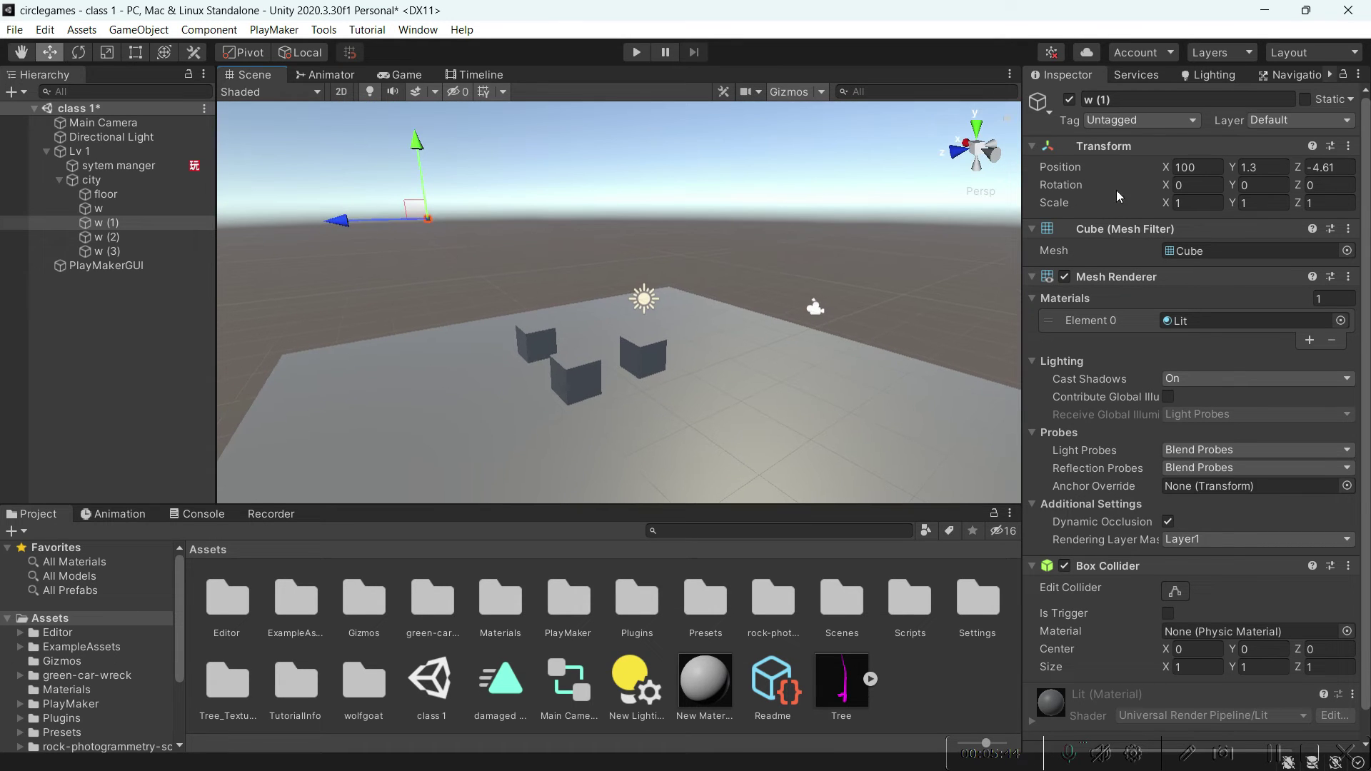
right_drag(626, 245, 527, 233)
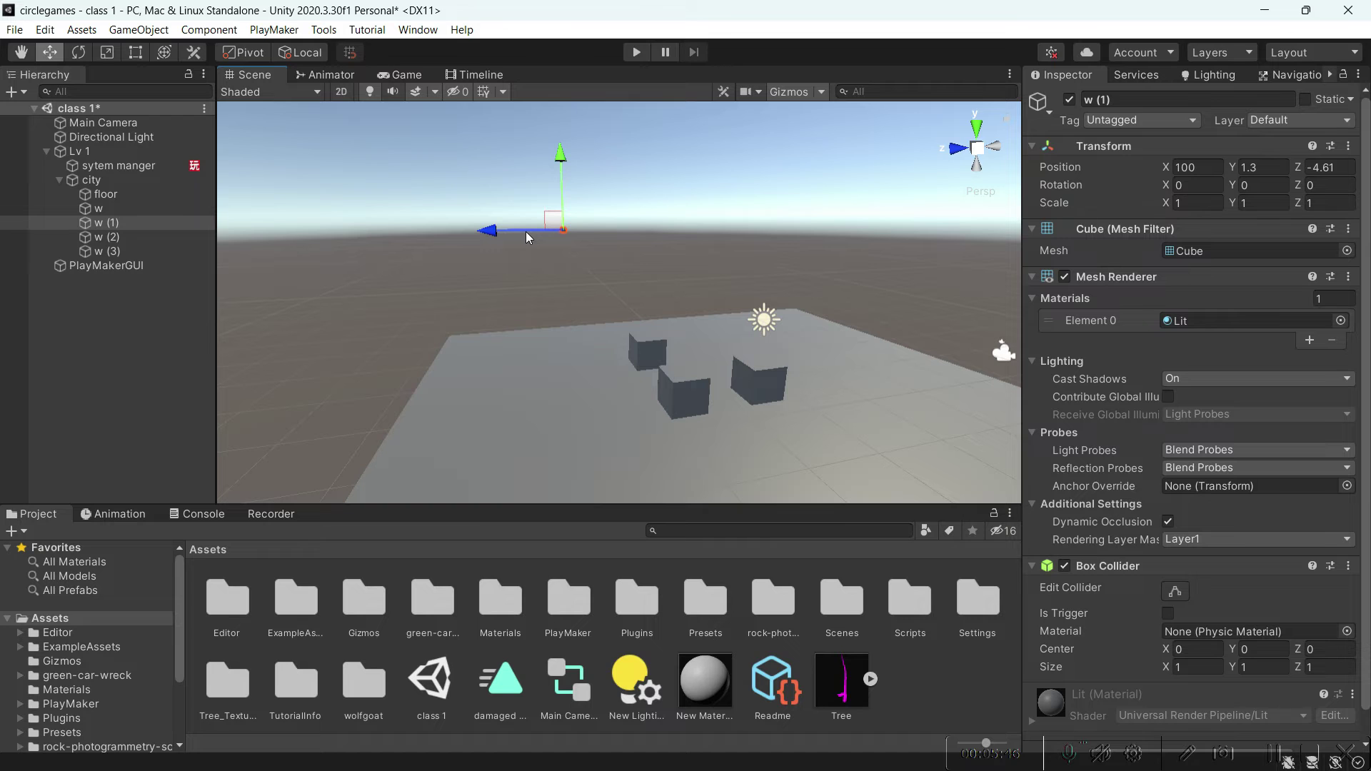
right_drag(525, 231, 498, 225)
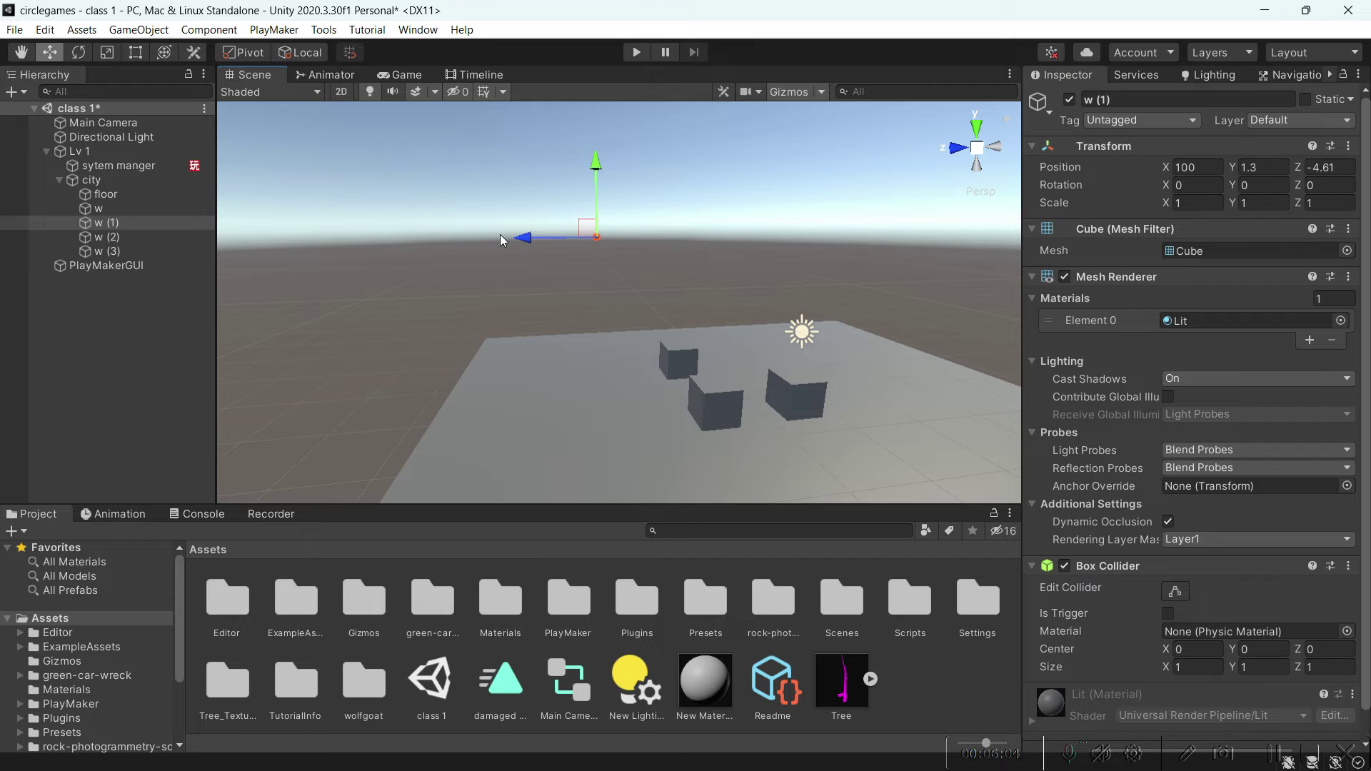
Bring the w (1) cube back from afar with Move To View and place it beside the other cubes at about X 0.65, Y 0.76, Z -3.34
middle_drag(500, 234, 774, 438)
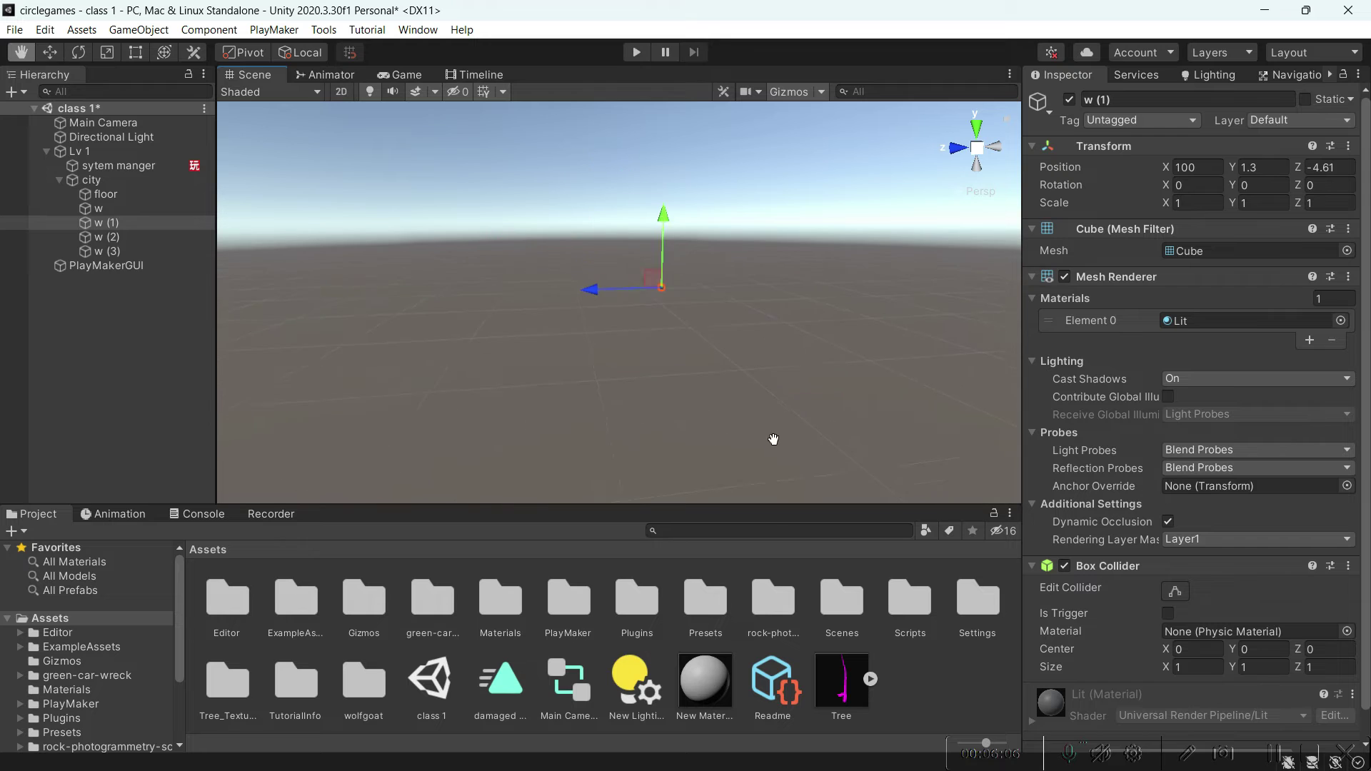
drag(651, 289, 312, 156)
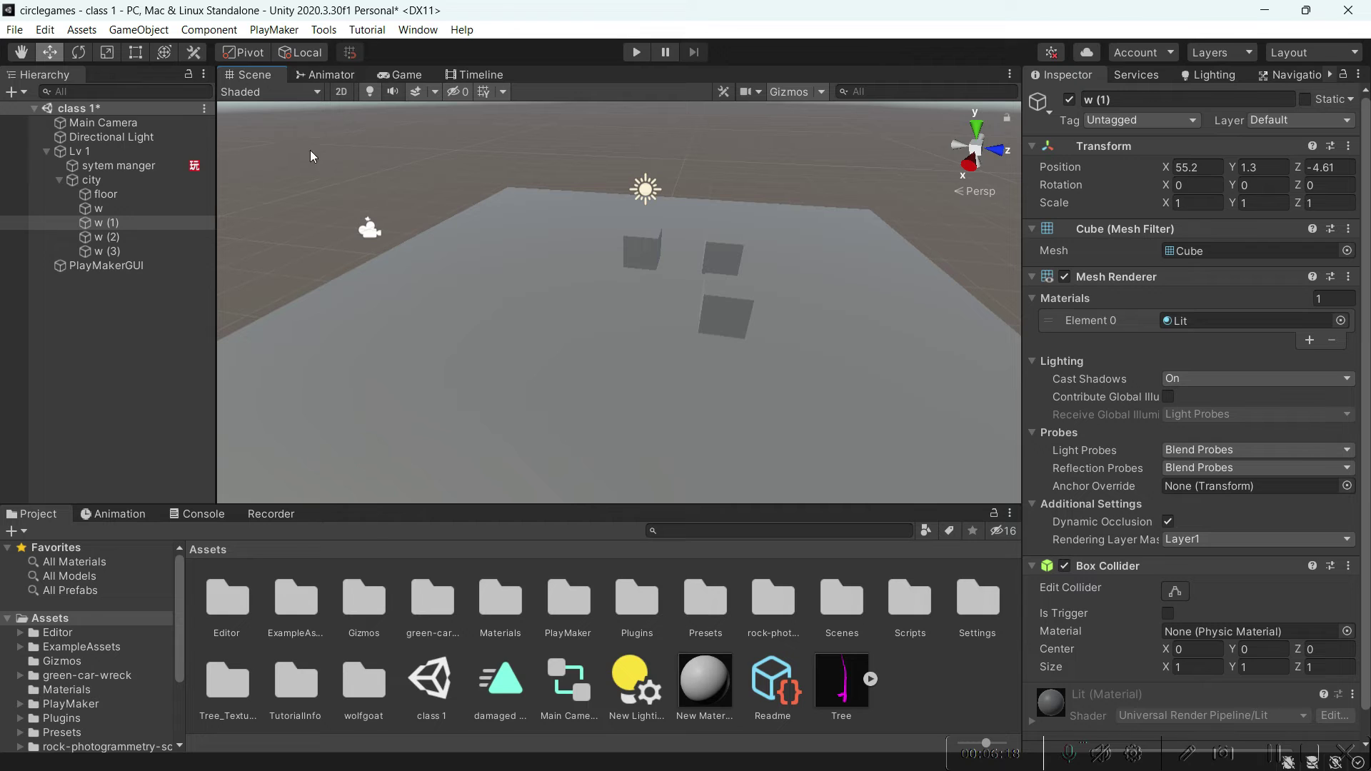
click(140, 31)
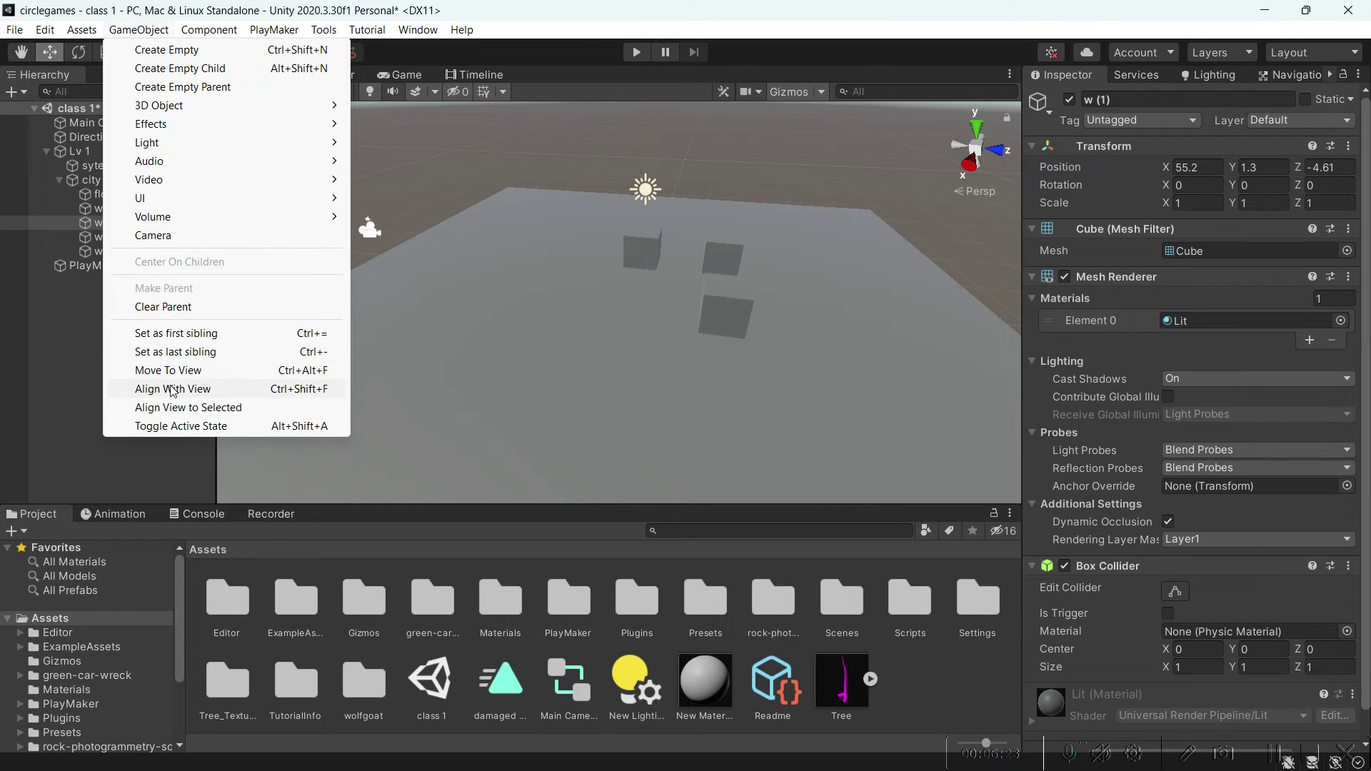
click(187, 371)
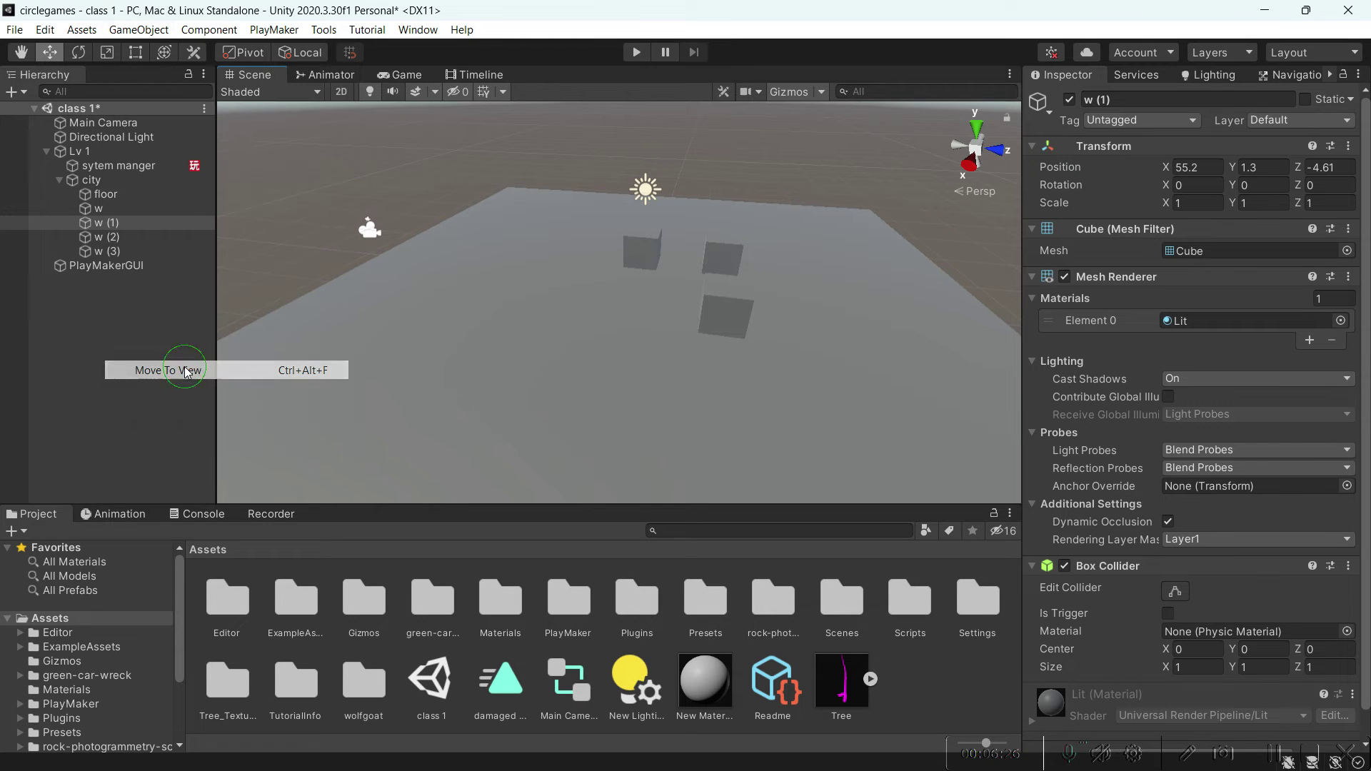
drag(618, 237, 617, 131)
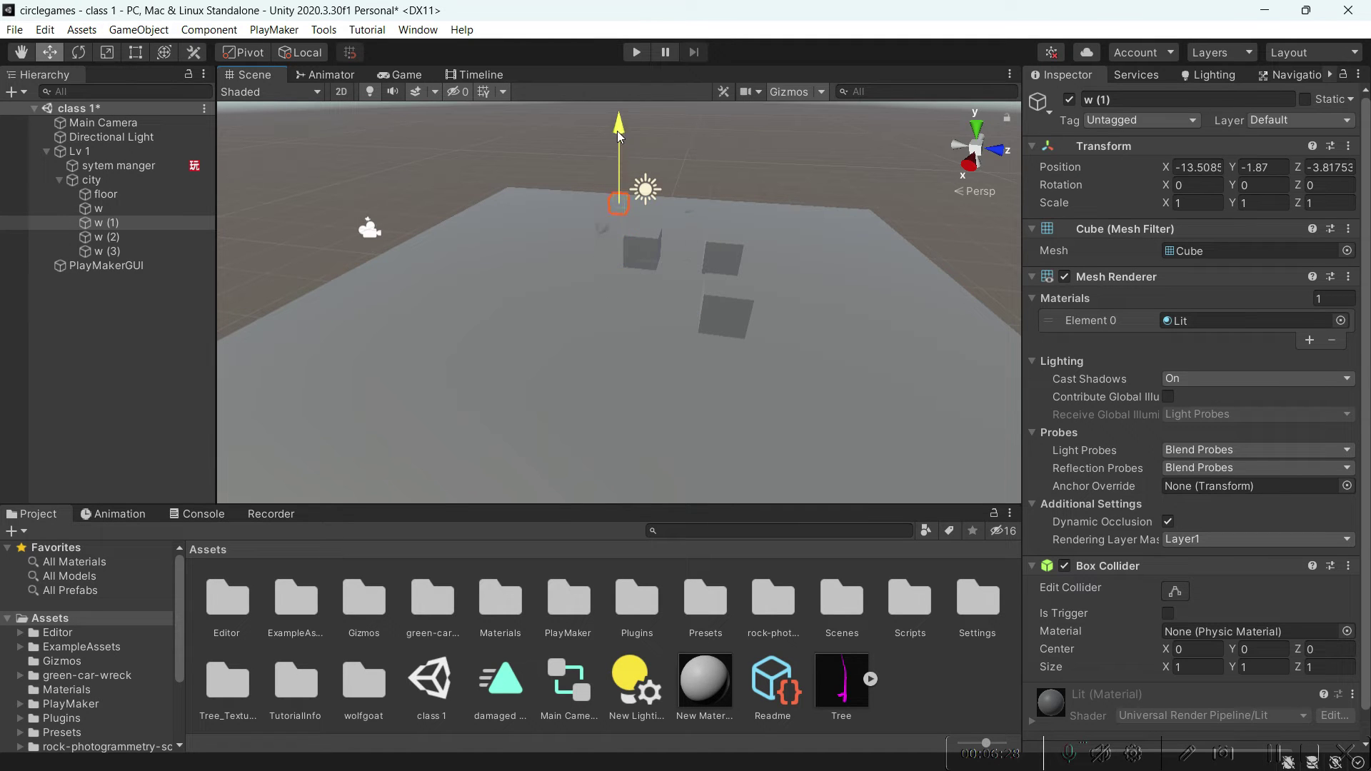
drag(628, 203, 549, 344)
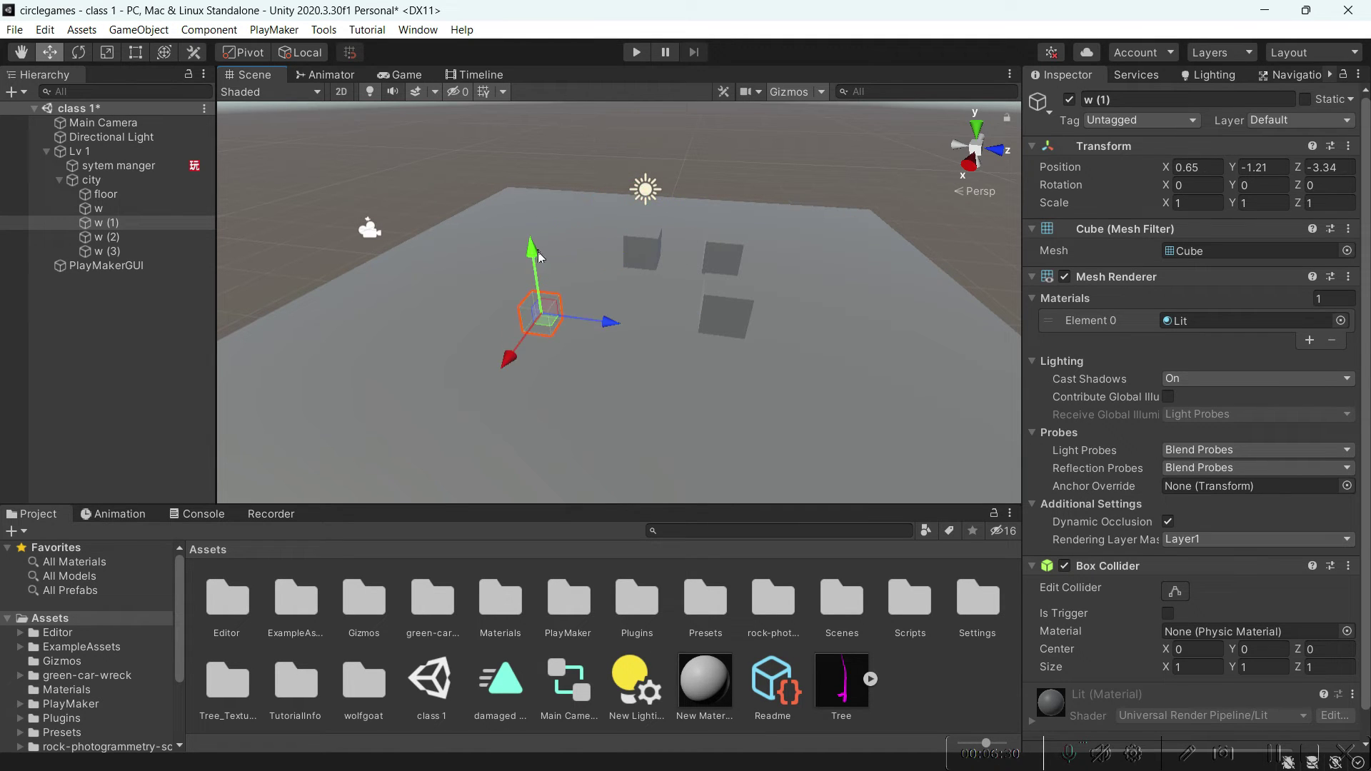
drag(531, 220, 527, 179)
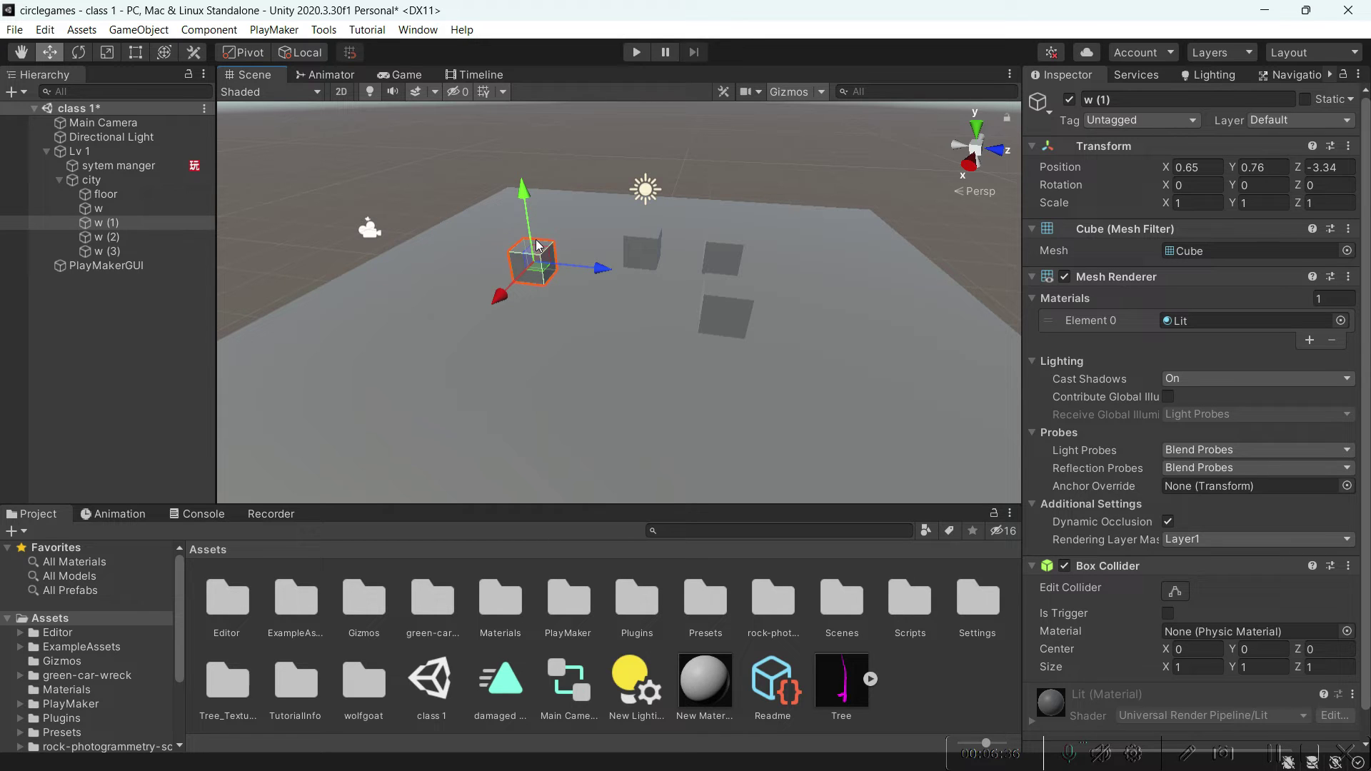
Try Align With View on the w (1) cube, examine its position and rotation, and undo the alignment
click(139, 30)
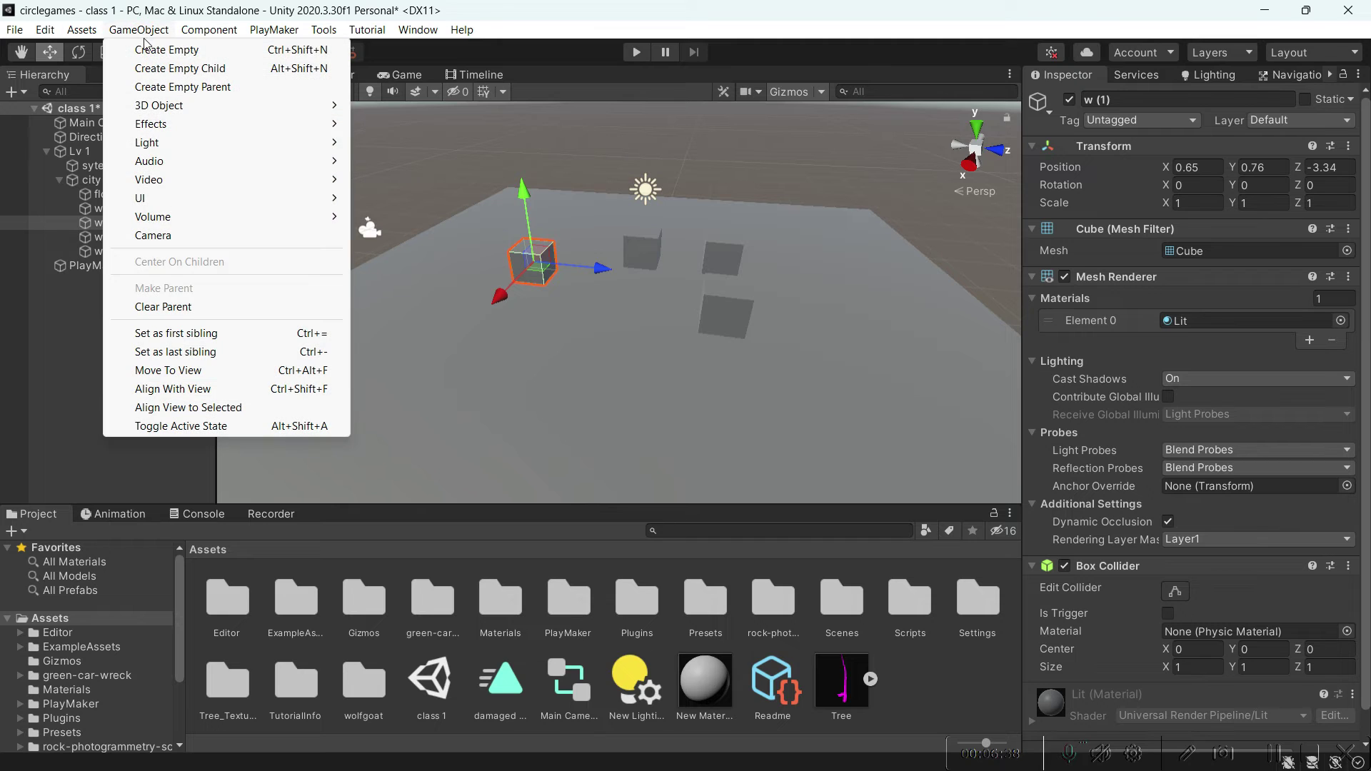
click(173, 389)
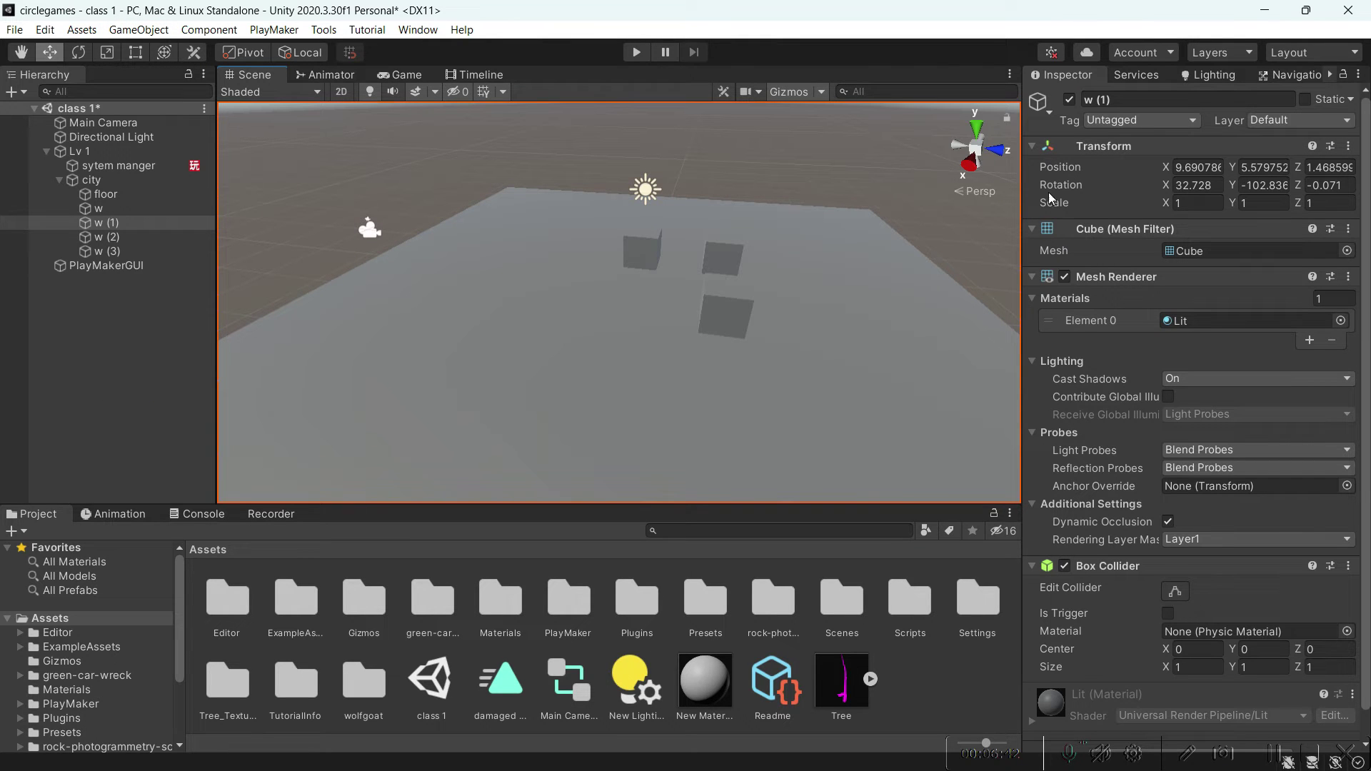
right_drag(684, 331, 620, 325)
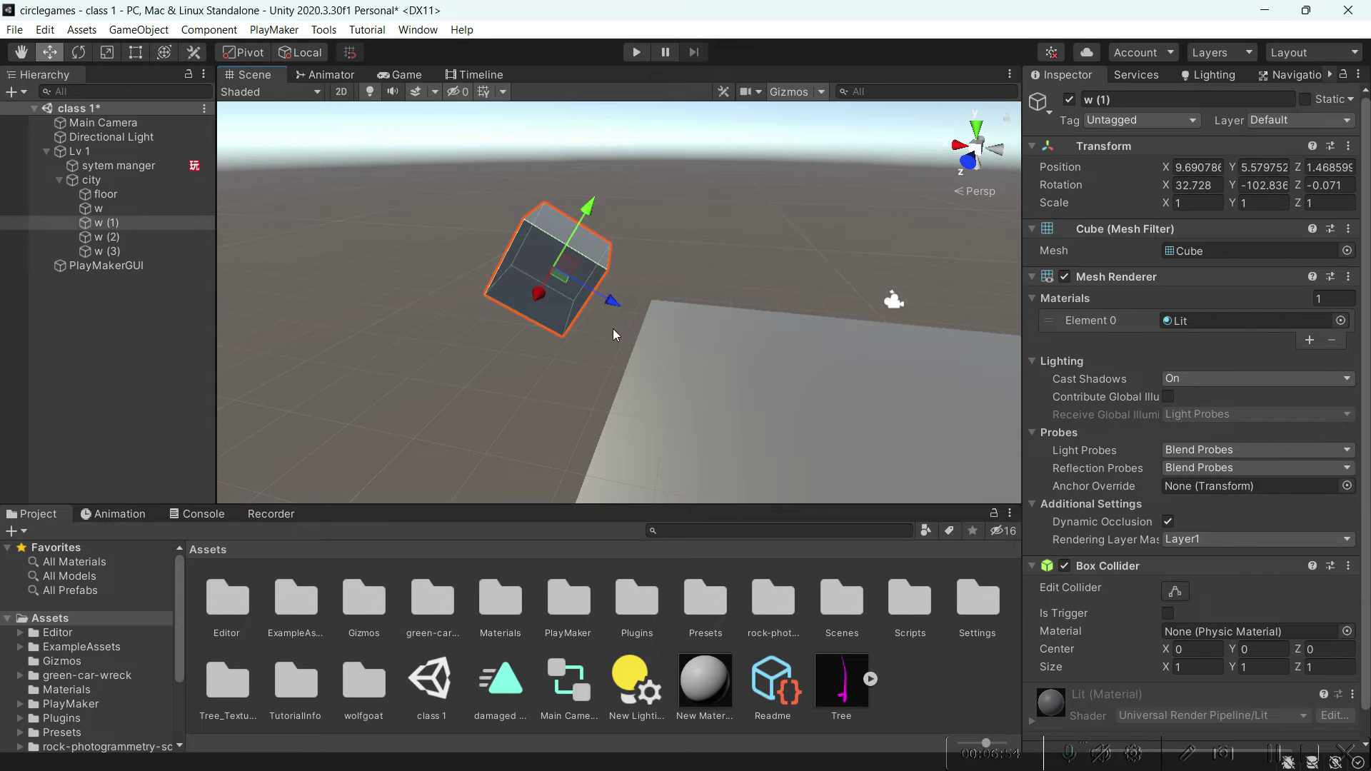
right_drag(563, 333, 626, 344)
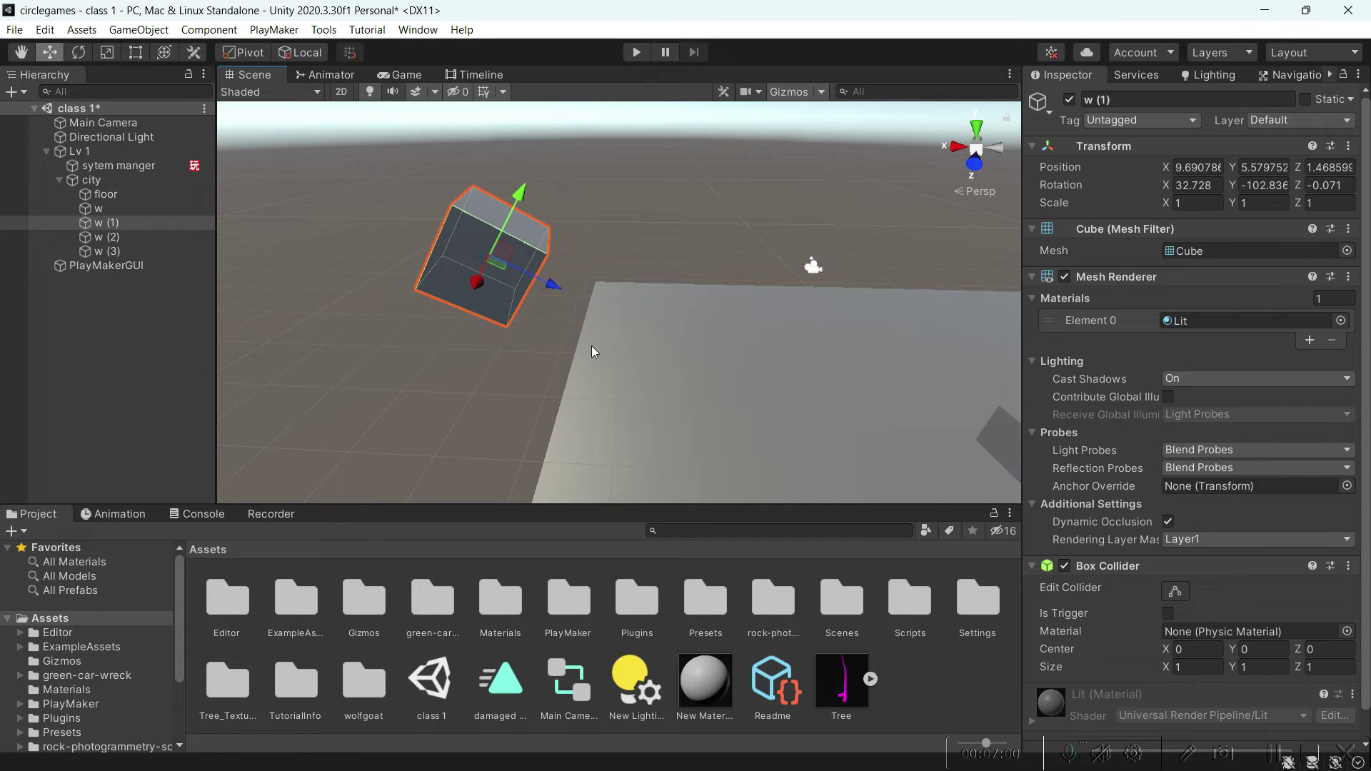
key(ctrl+z)
Look at the cubes through the camera in the Game view and return to the Scene view
right_drag(590, 345, 667, 265)
click(408, 79)
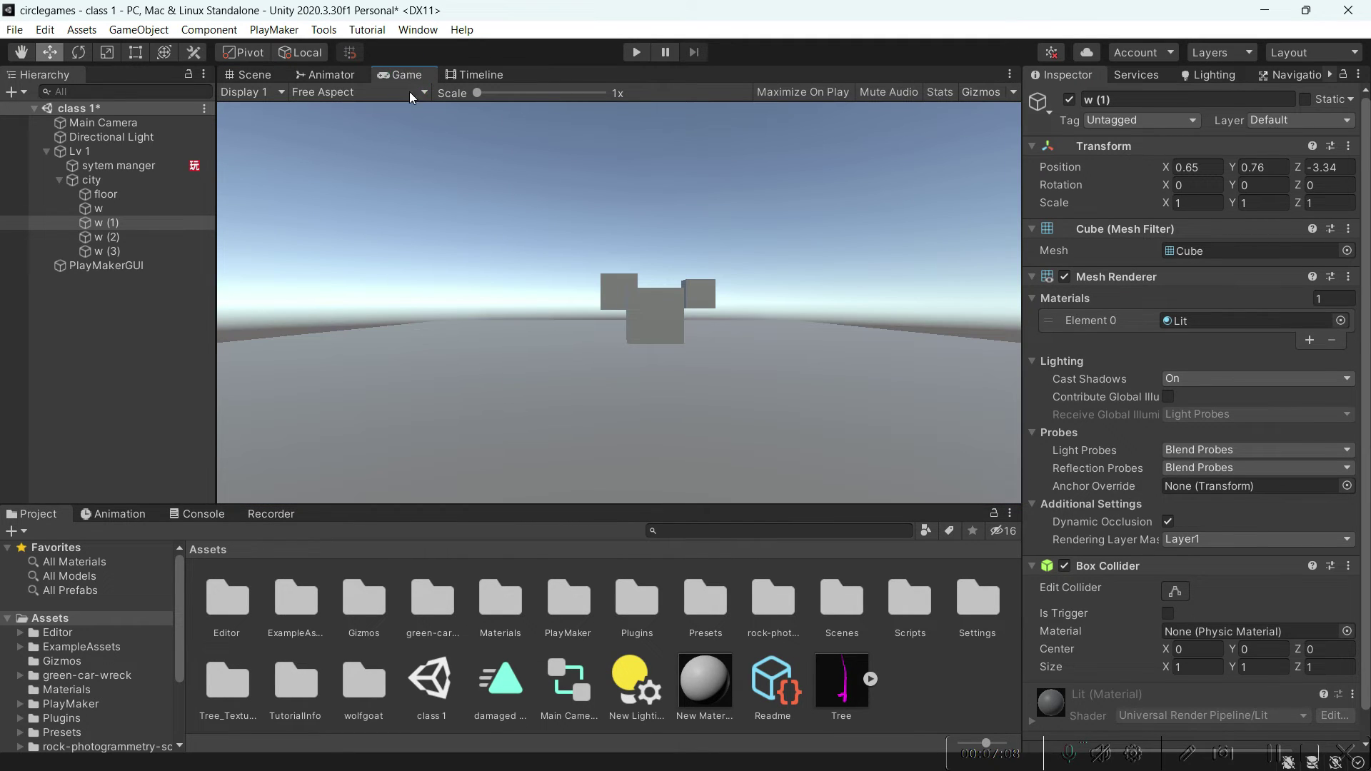
click(252, 74)
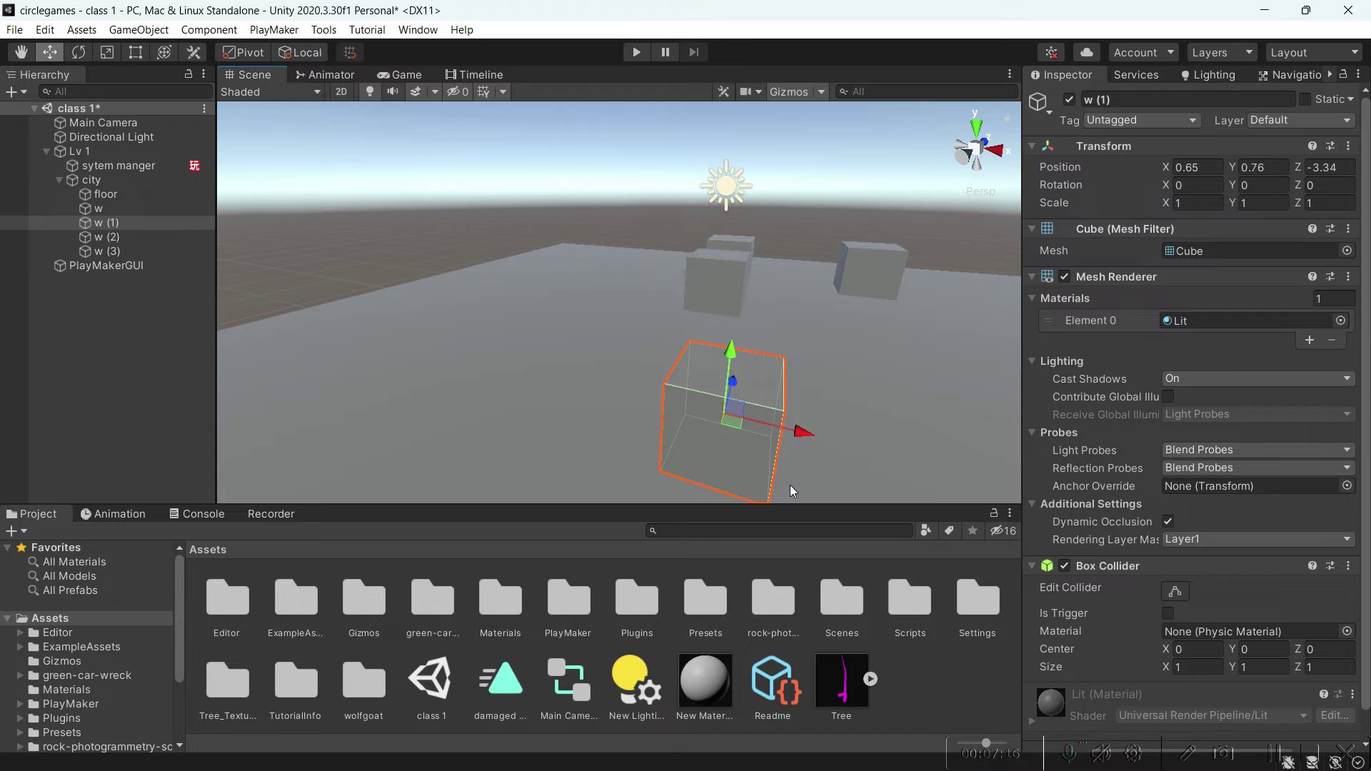
Examine the project's Assets and Packages folder trees and their contents, ending with the Assets folder open and its tree collapsed
click(400, 600)
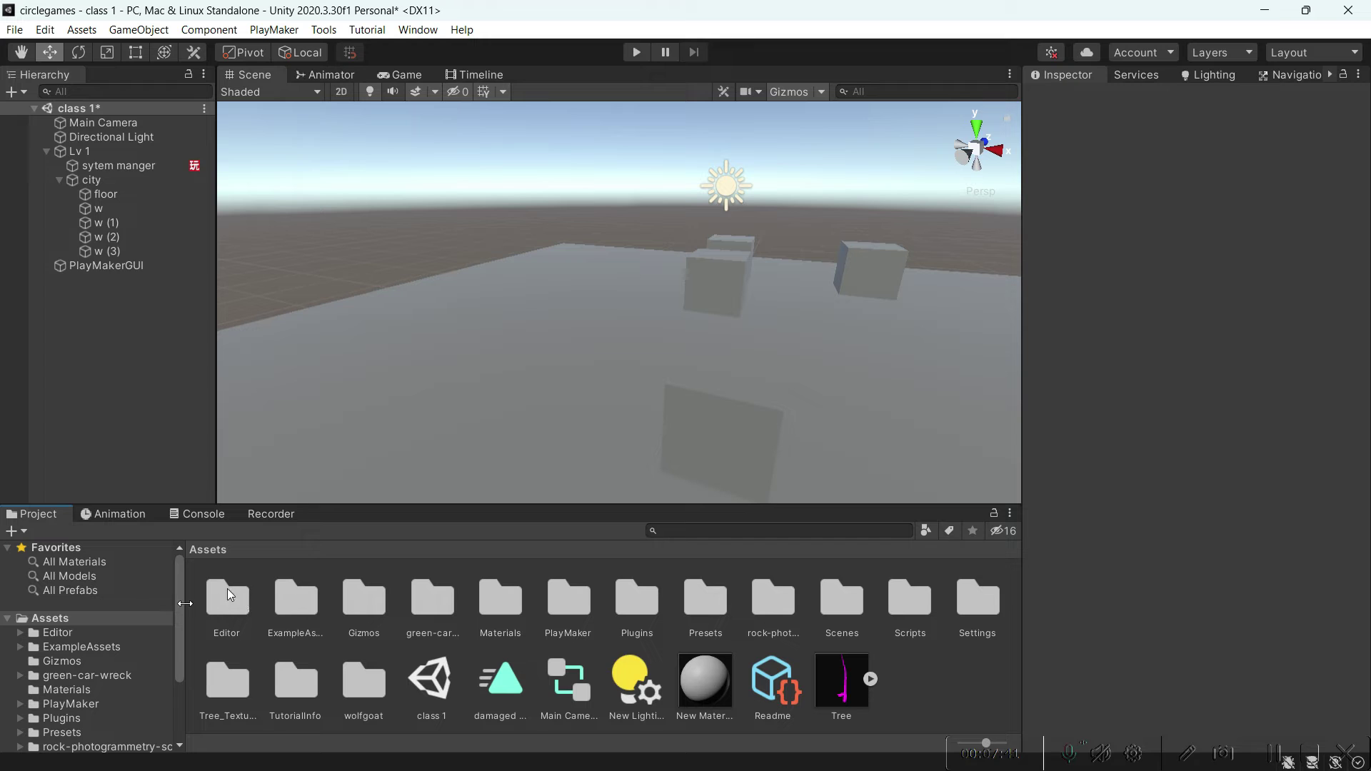
scroll(33, 626, down, 5)
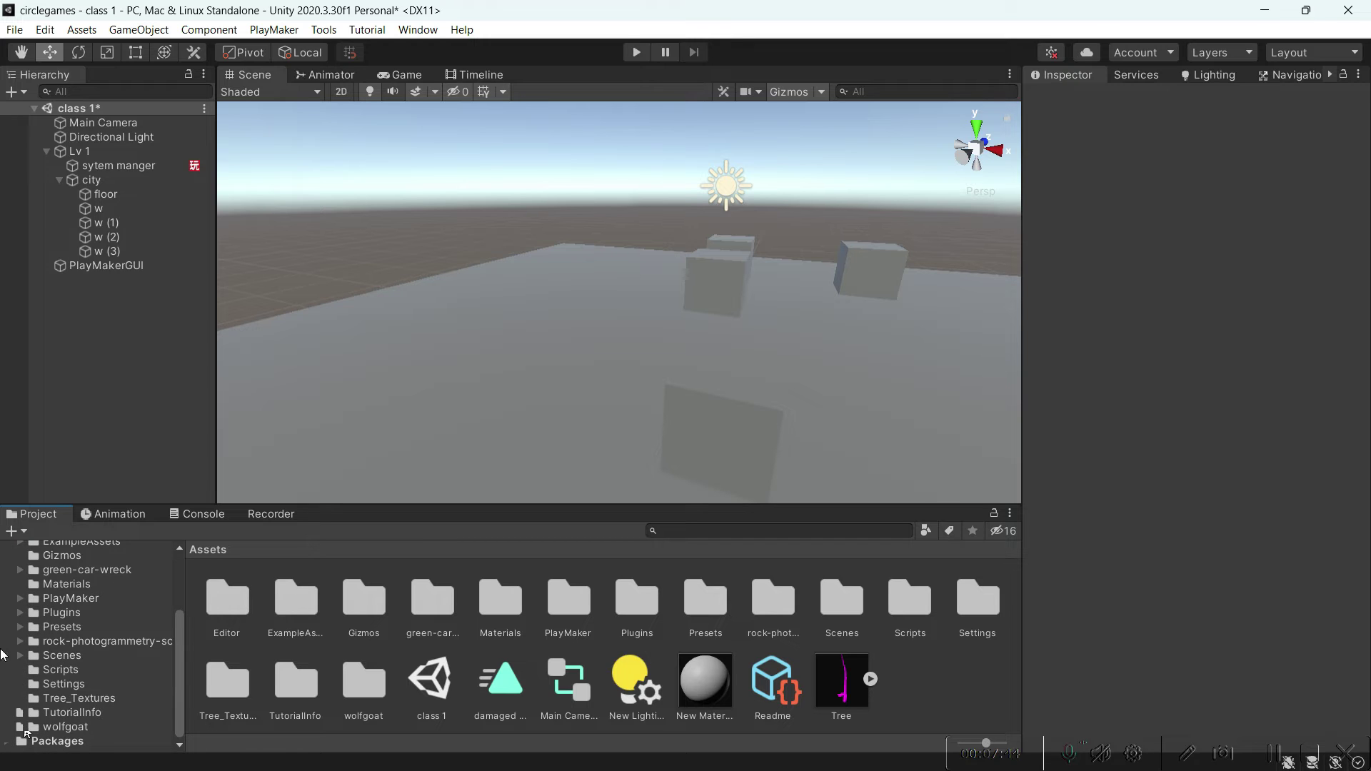
scroll(28, 628, up, 5)
click(9, 620)
click(9, 620)
click(9, 620)
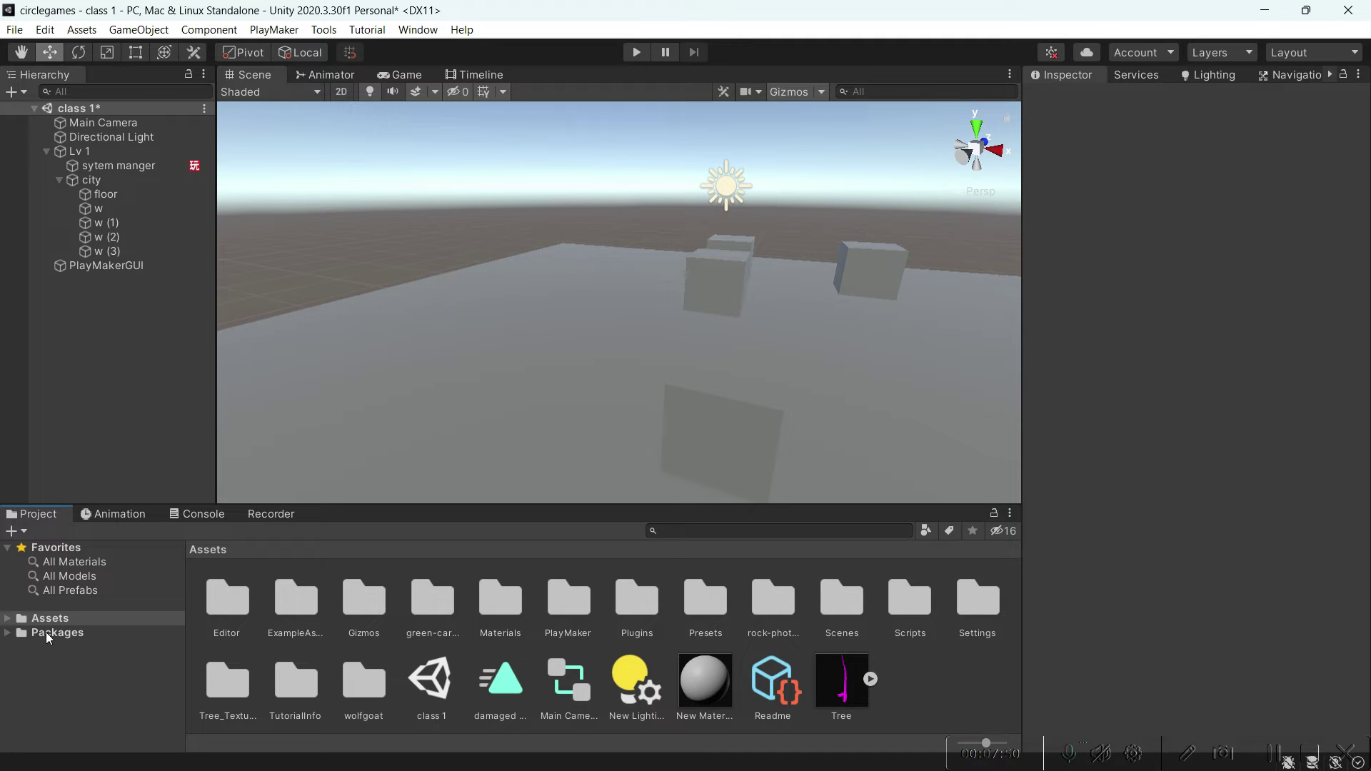
click(8, 620)
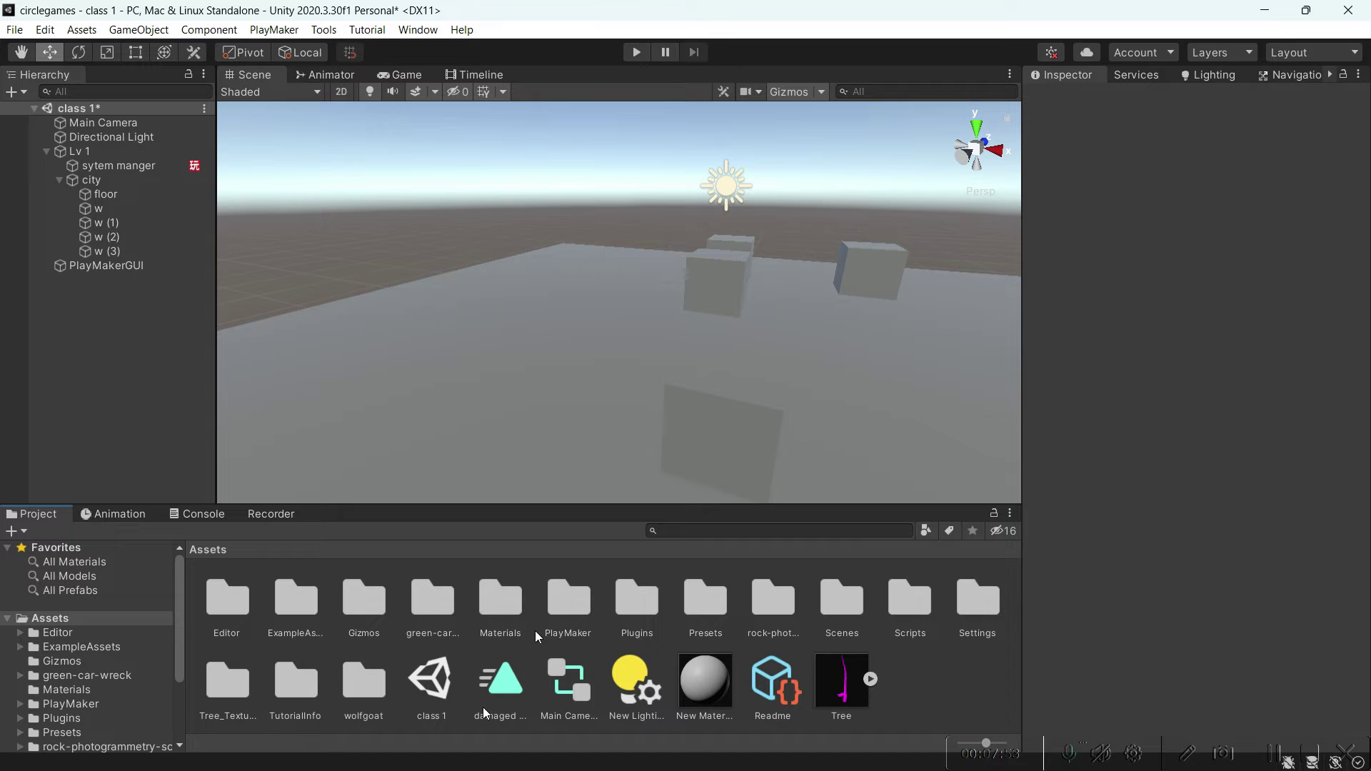
click(8, 619)
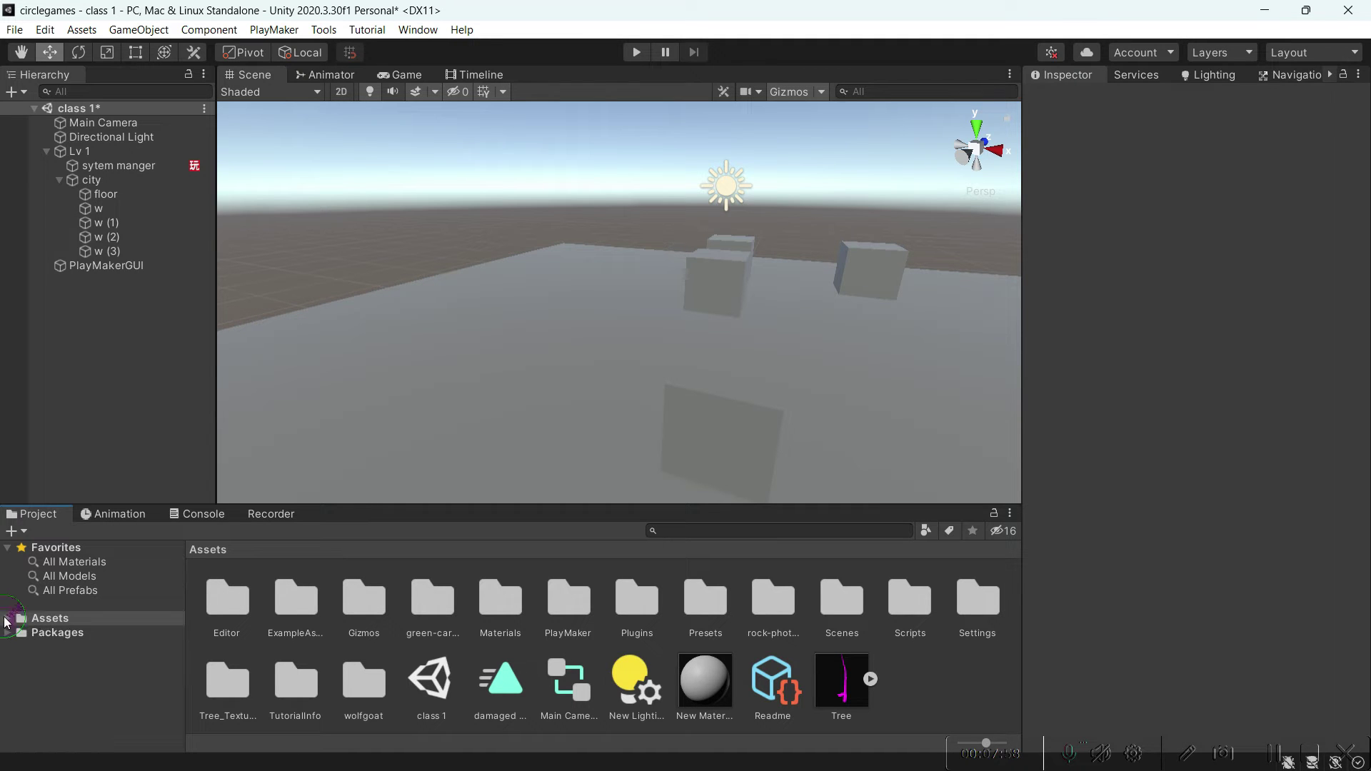
click(28, 632)
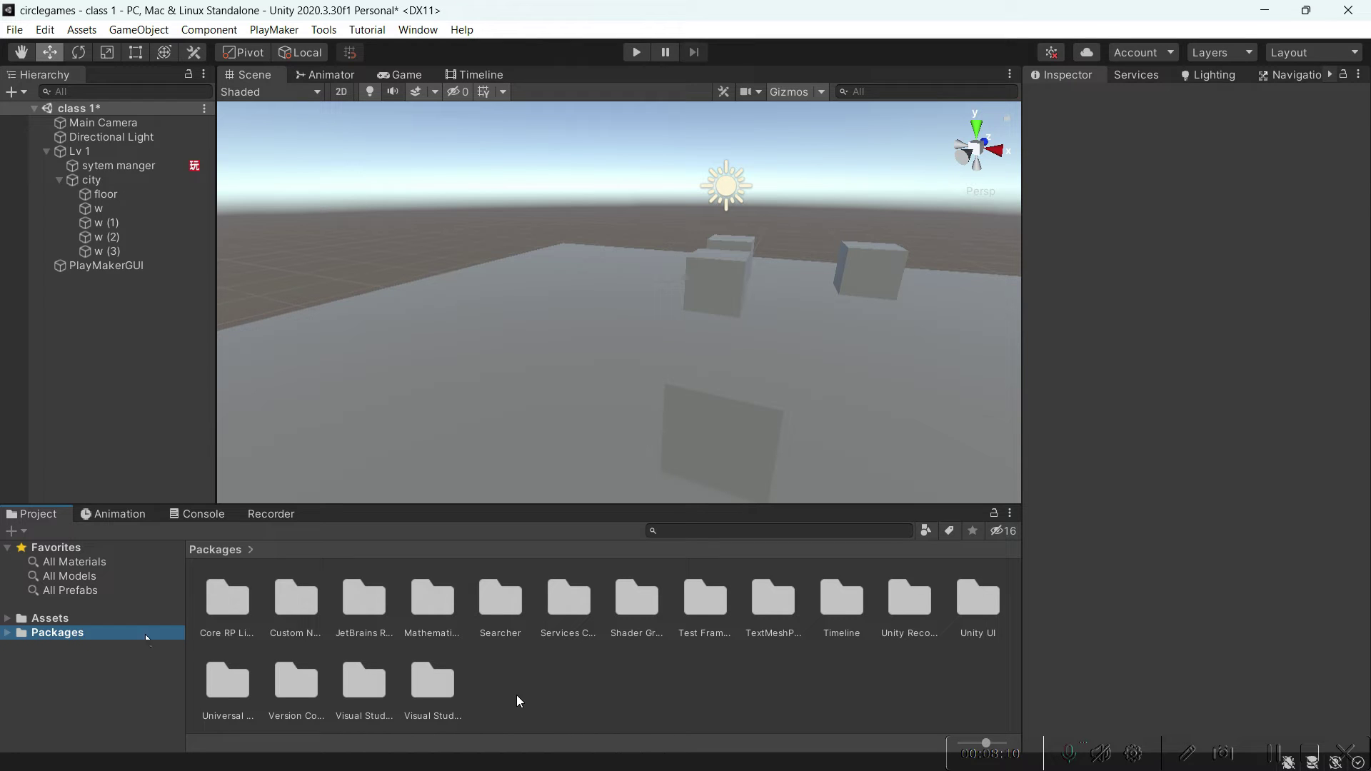
click(102, 618)
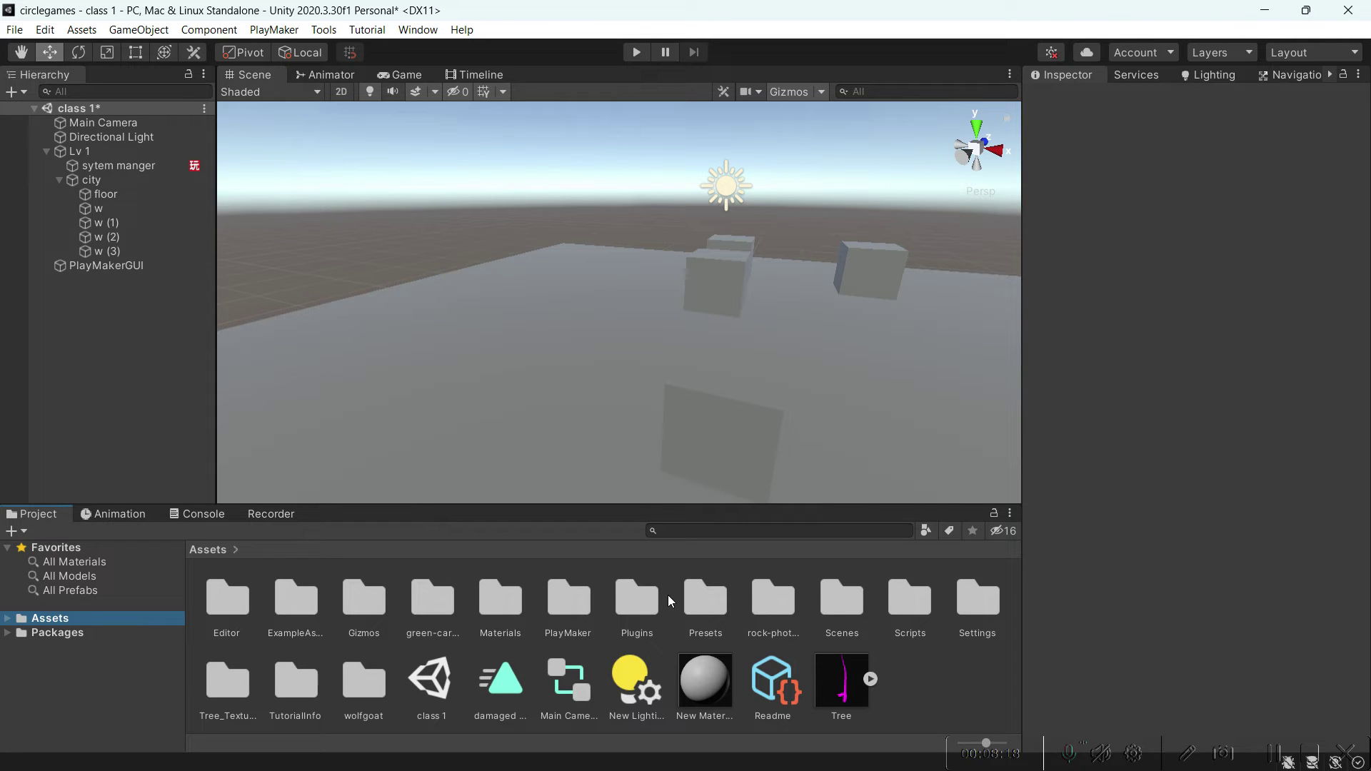
Check the Console, and select the w cube to examine its components in the Inspector
click(197, 515)
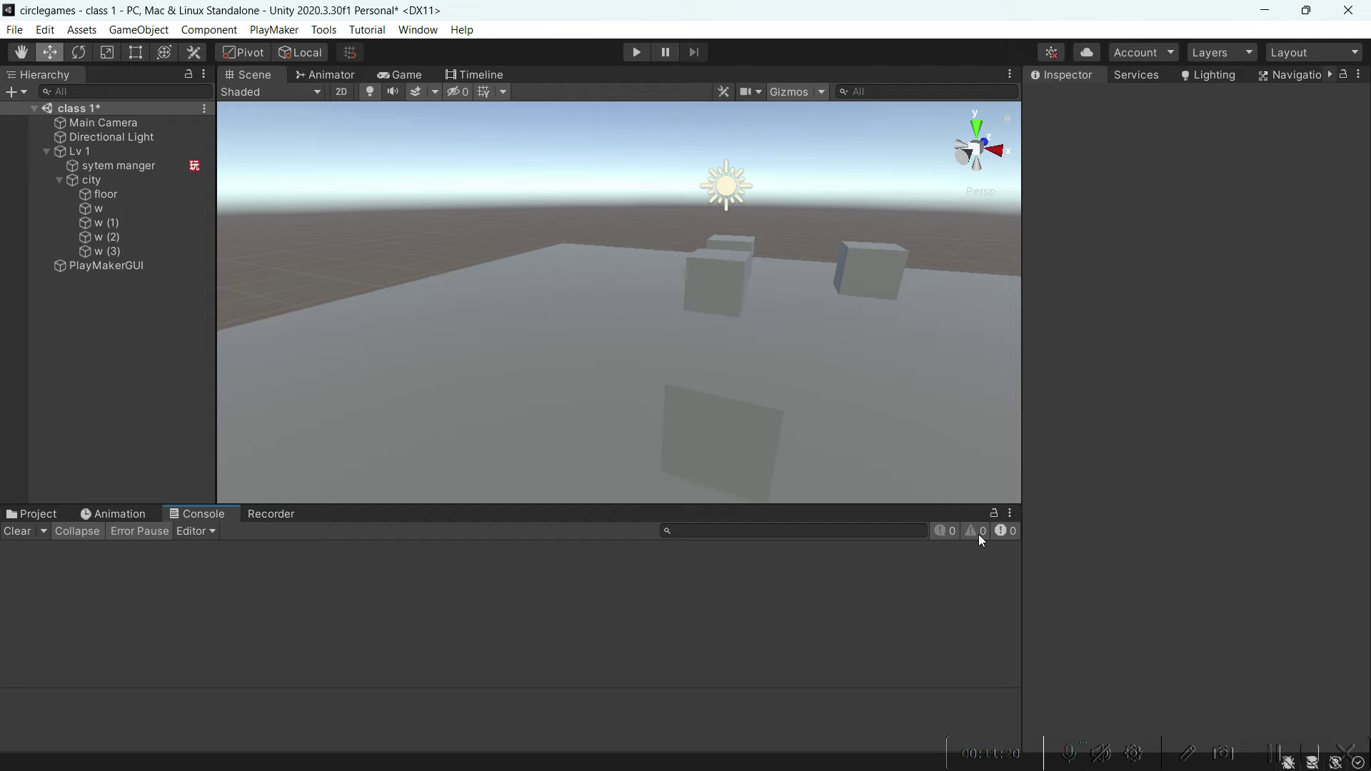
click(1064, 76)
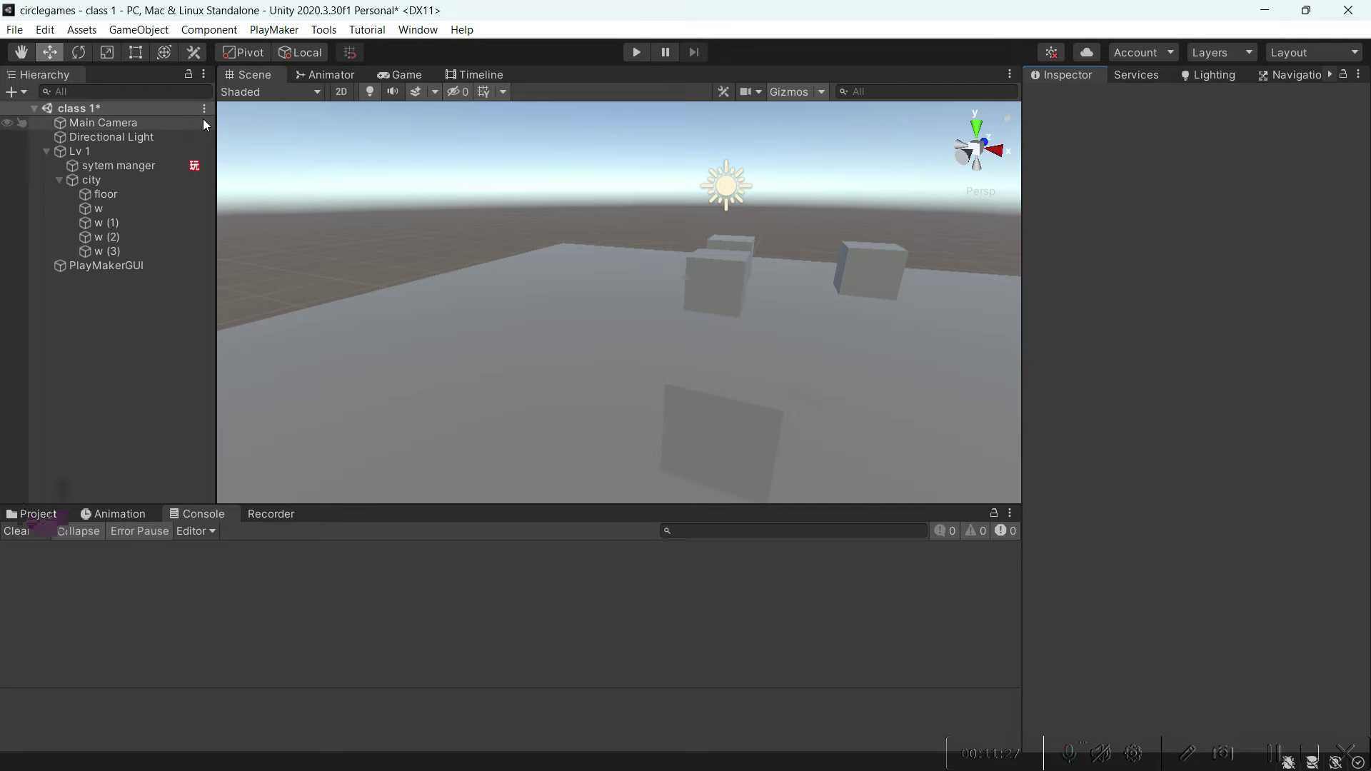
click(104, 209)
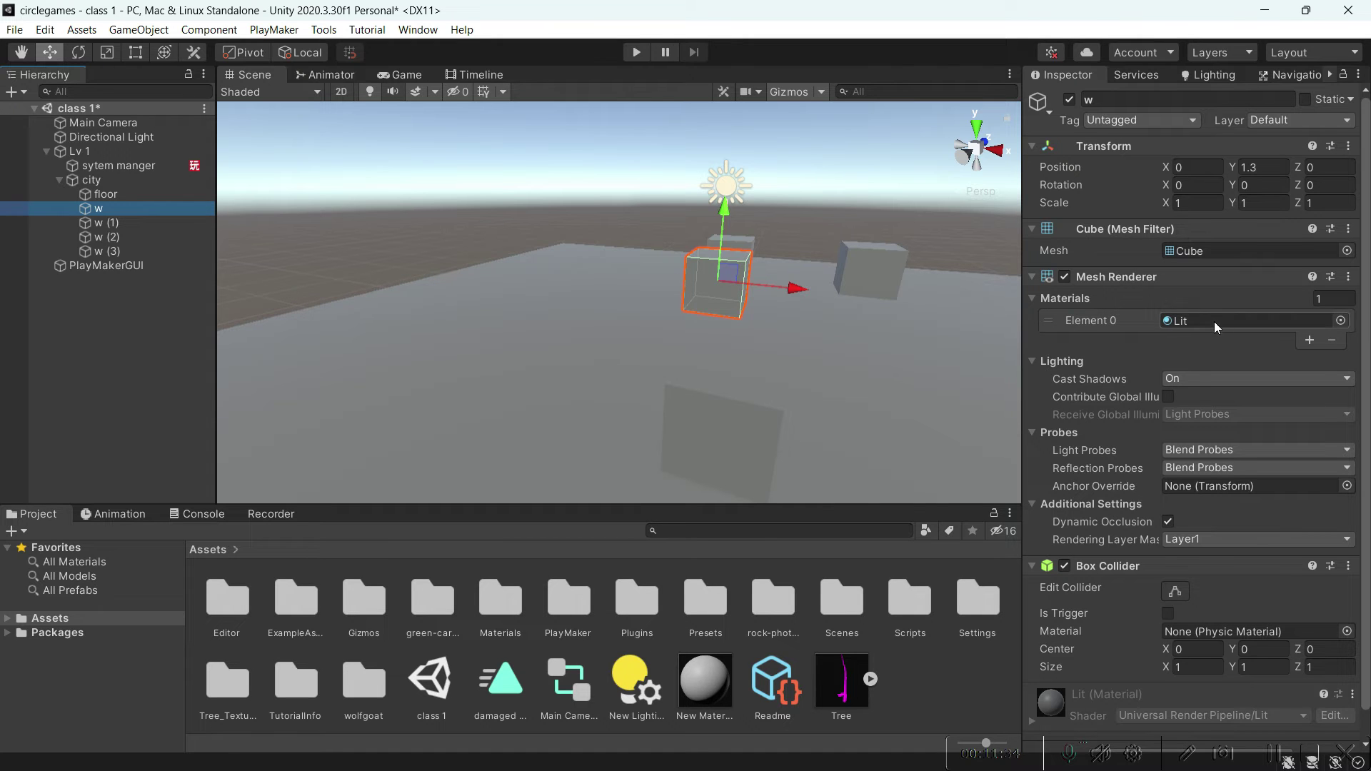
scroll(1199, 357, down, 2)
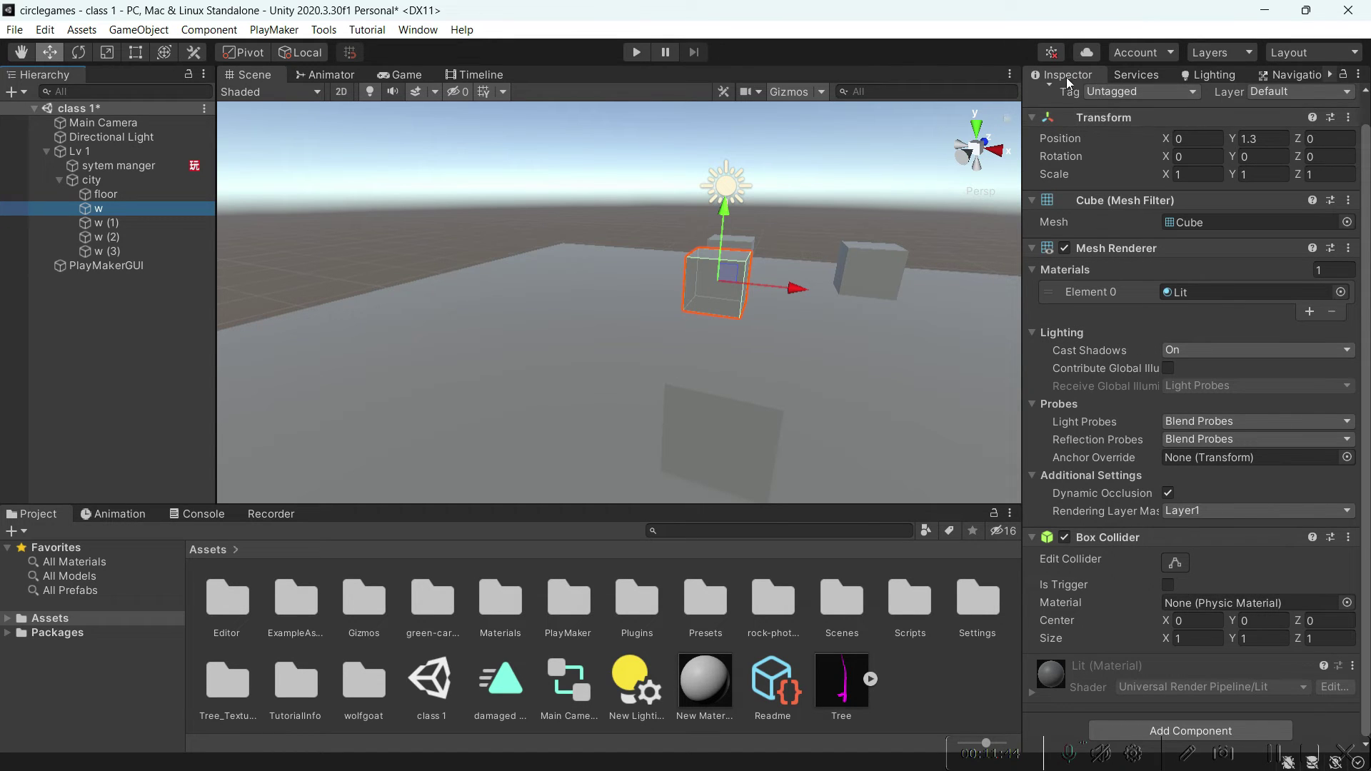
Compare the camera's picture in the Game view with the Scene view while the w cube is selected
click(384, 74)
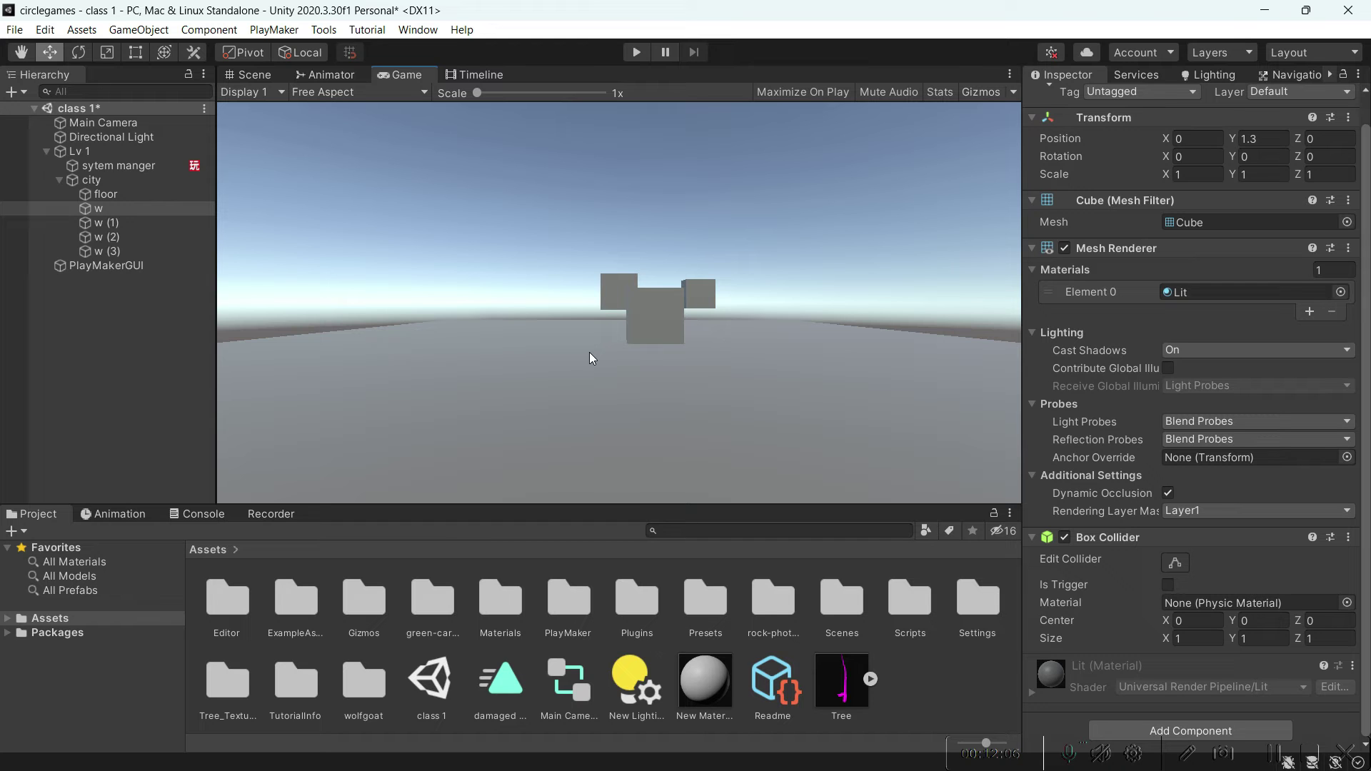
click(270, 91)
click(254, 74)
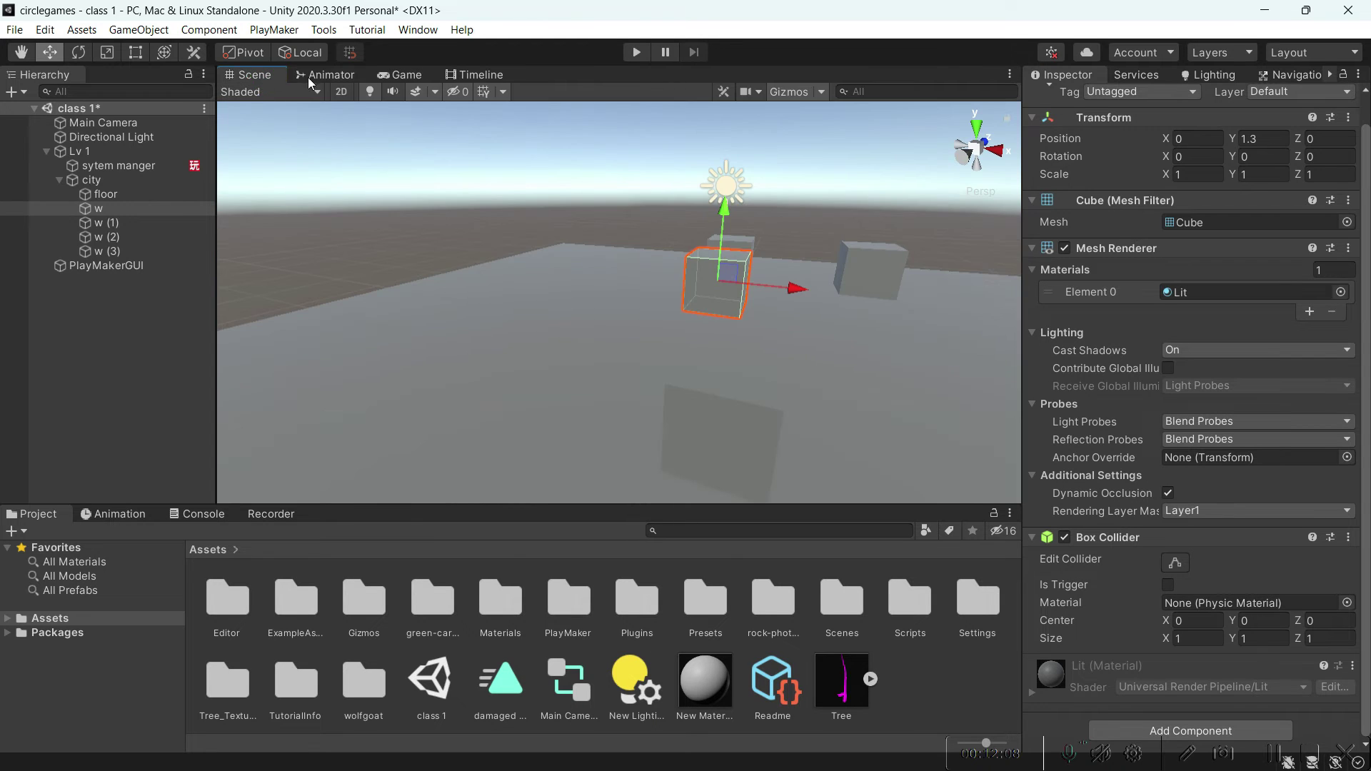
Dock the Game view beside the Scene view, regroup it after Timeline, and return to the Scene view
drag(405, 79, 830, 402)
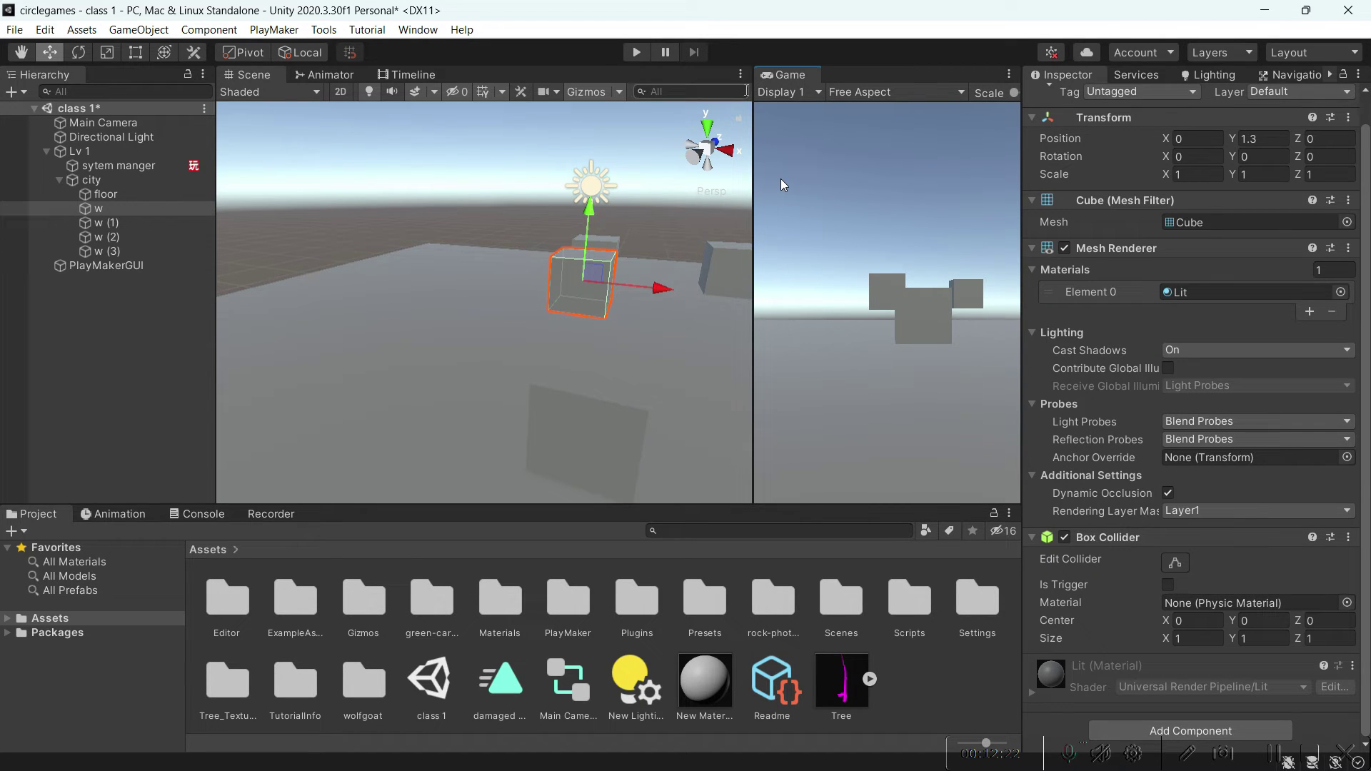
drag(785, 74, 475, 75)
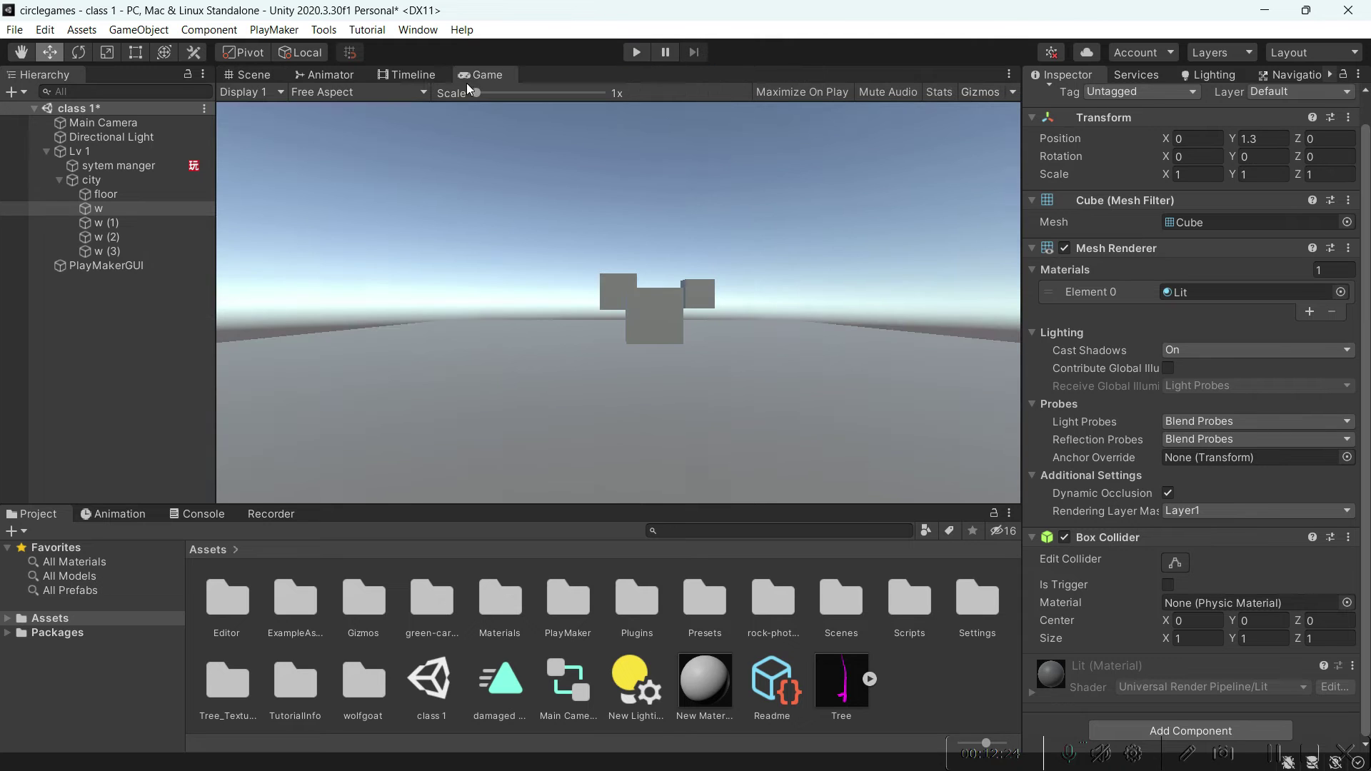
click(275, 78)
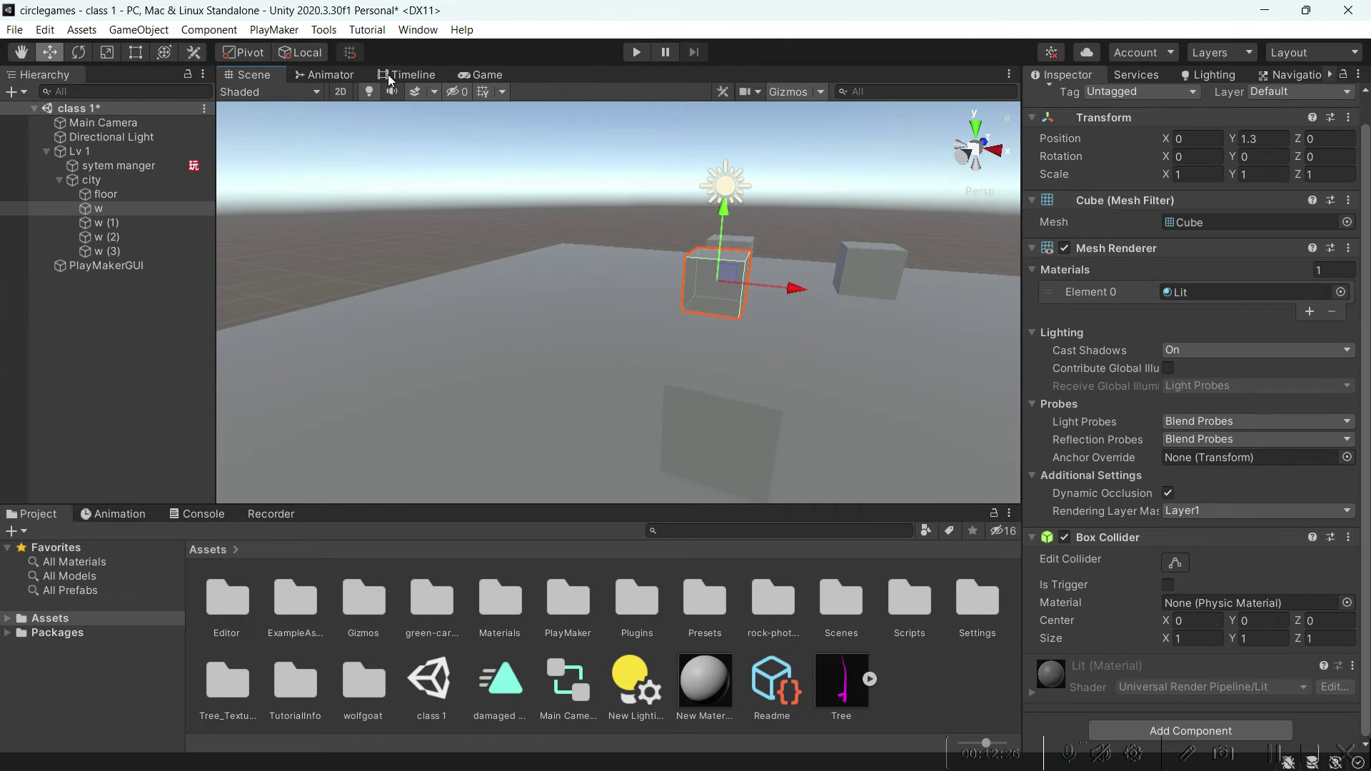
click(270, 74)
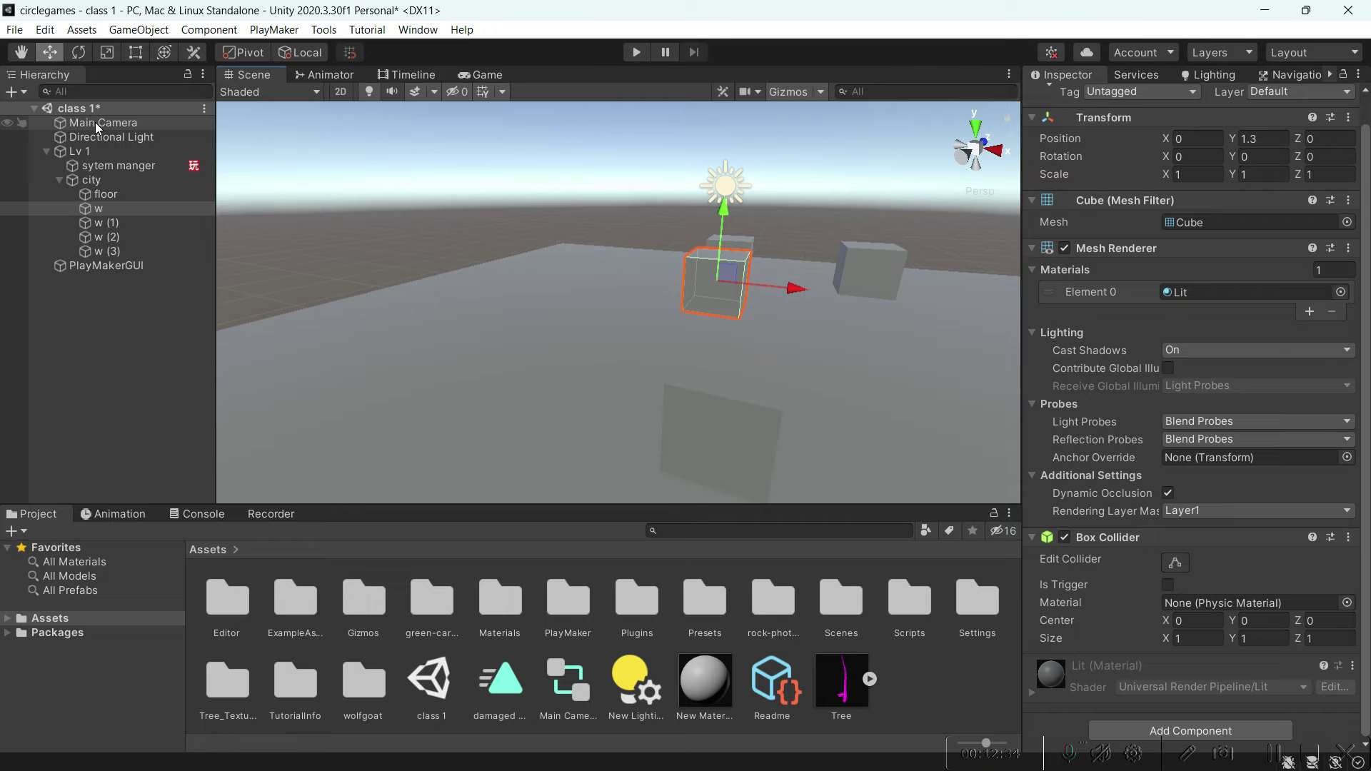
Select the Lv 1 group and collapse its children in the Hierarchy
click(50, 152)
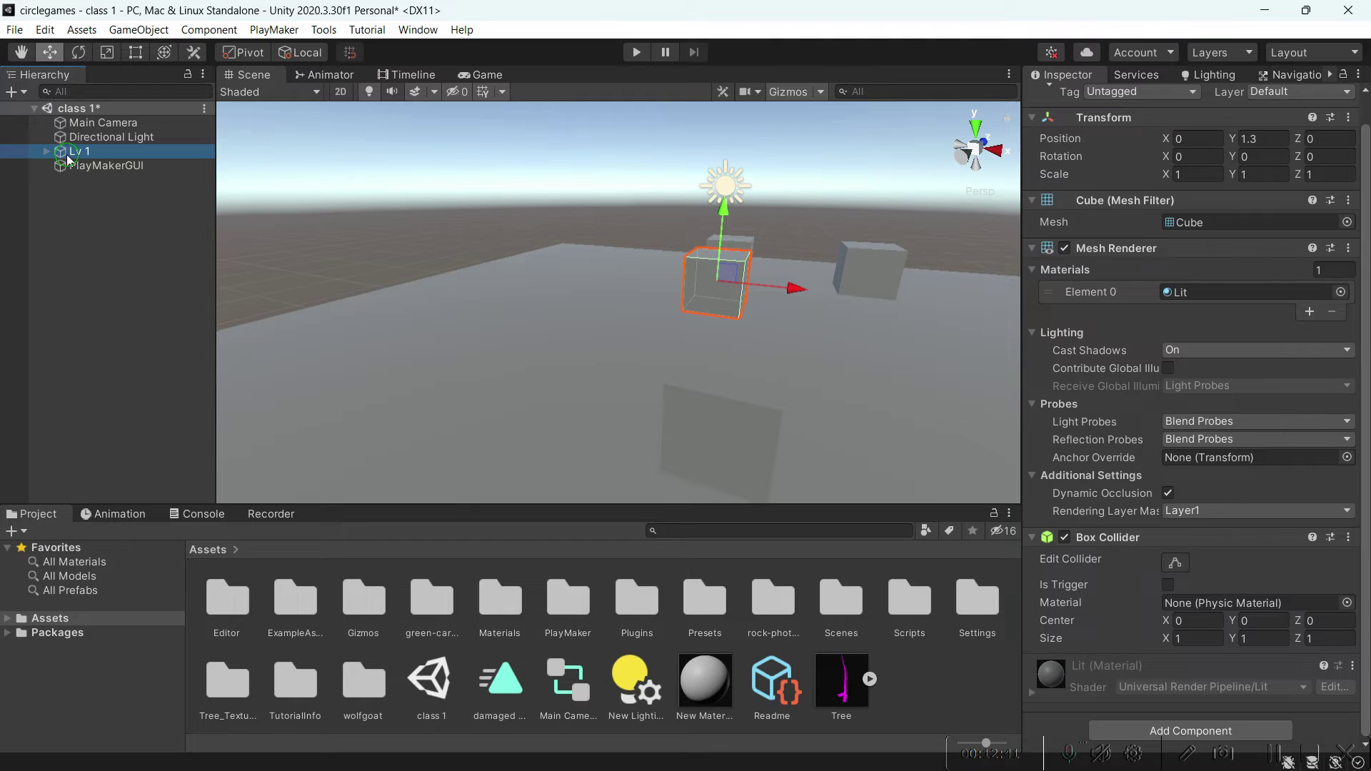
click(42, 153)
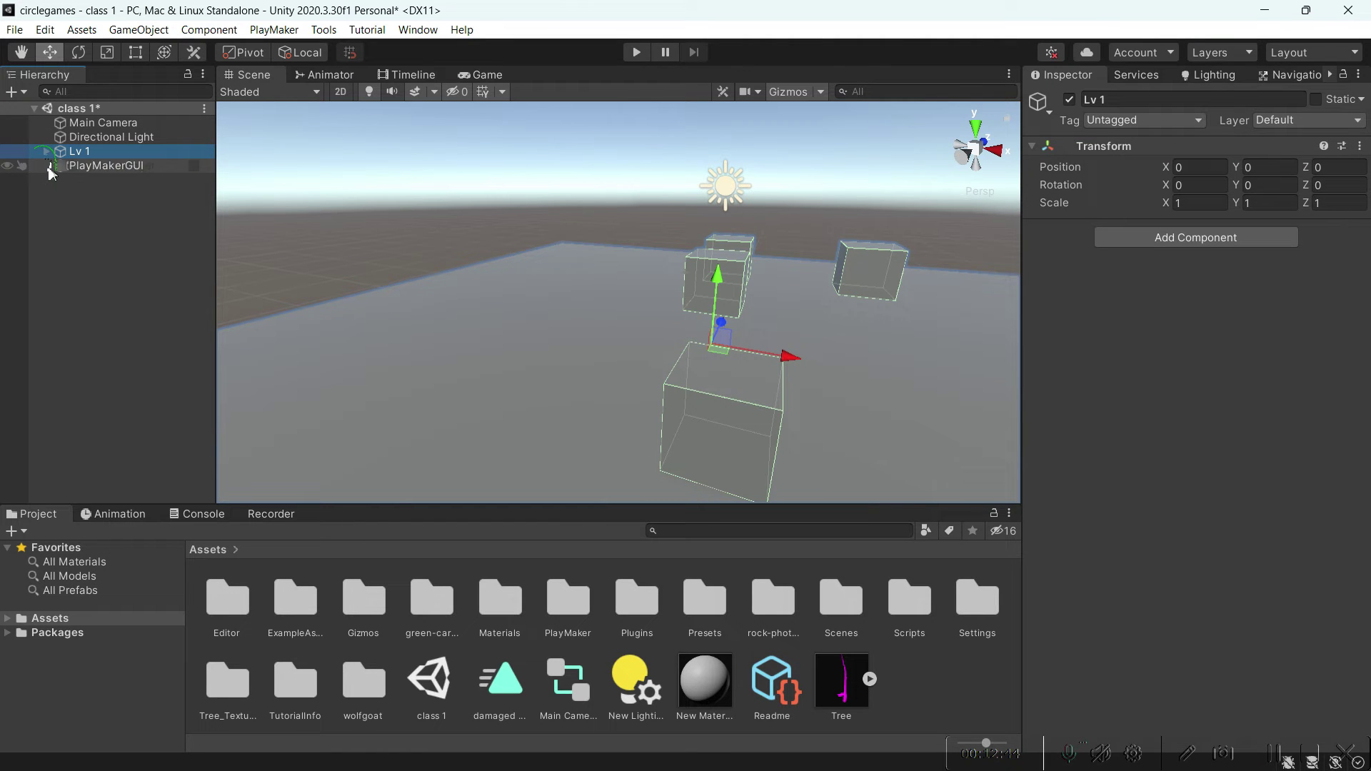
key(Right)
click(47, 153)
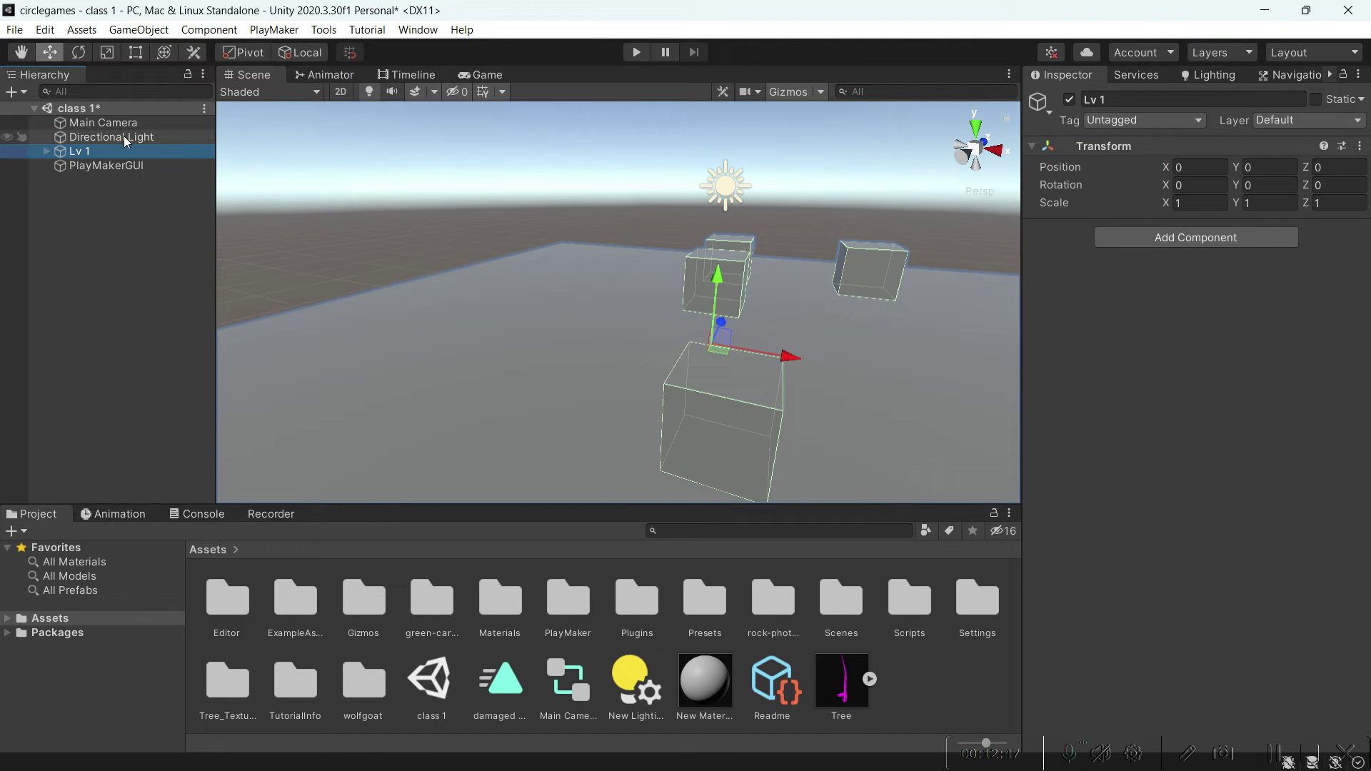
Create an empty game object at the root of the class 1 scene, keeping its default name
click(97, 187)
right_click(97, 179)
click(57, 200)
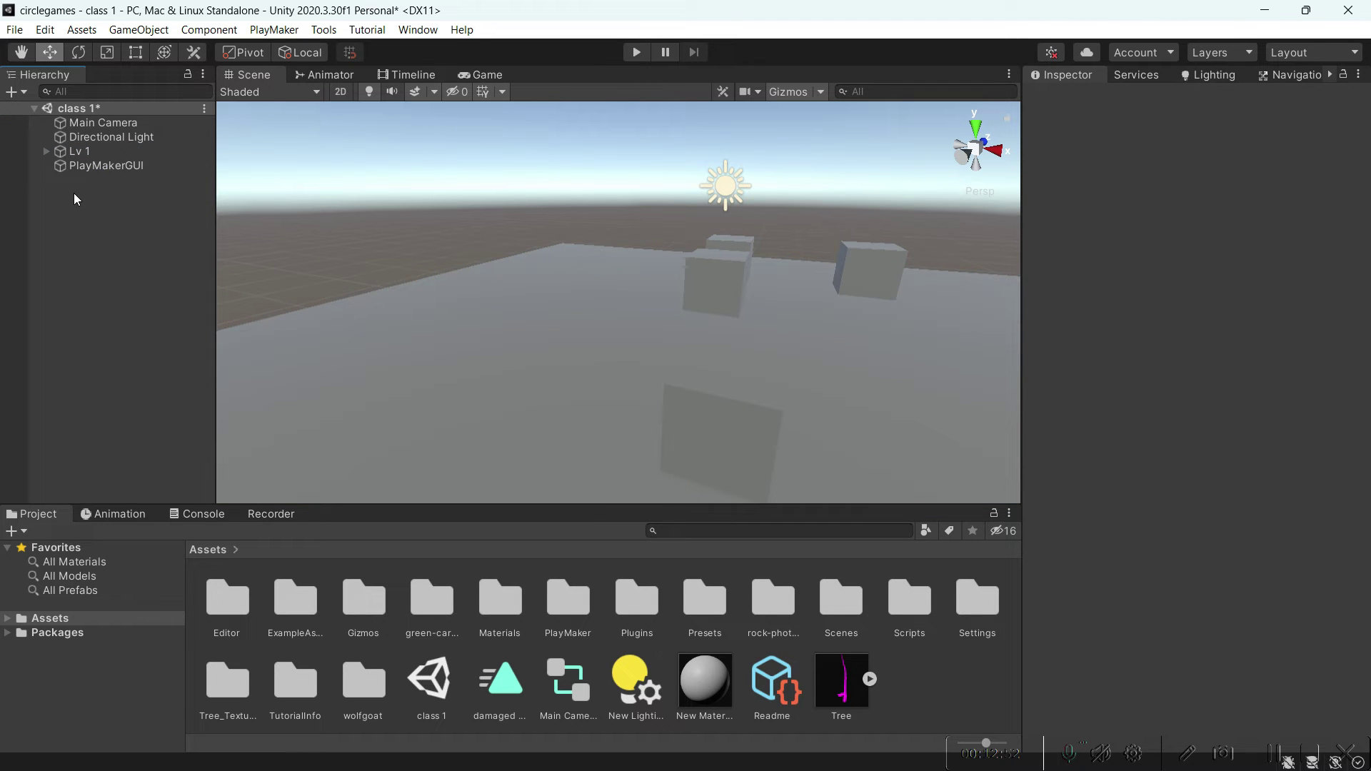
right_click(115, 207)
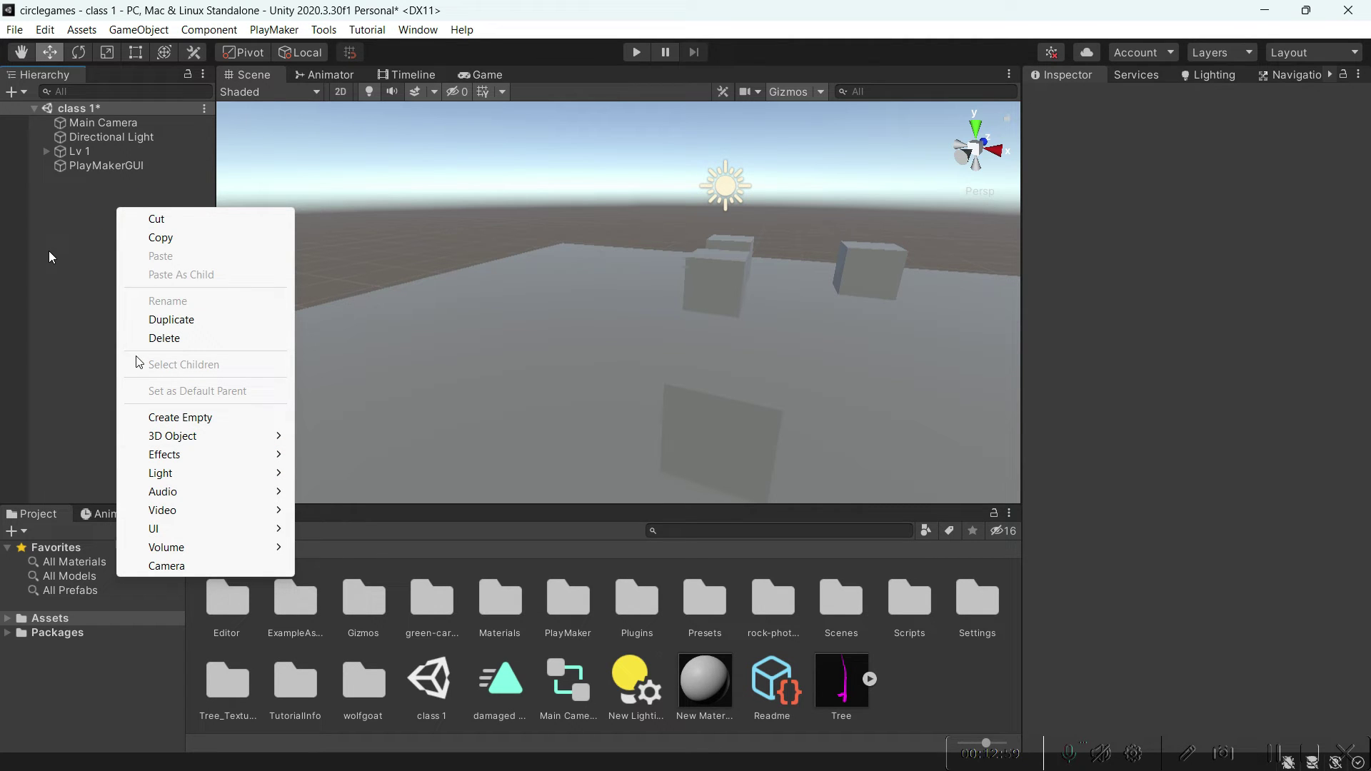
click(68, 240)
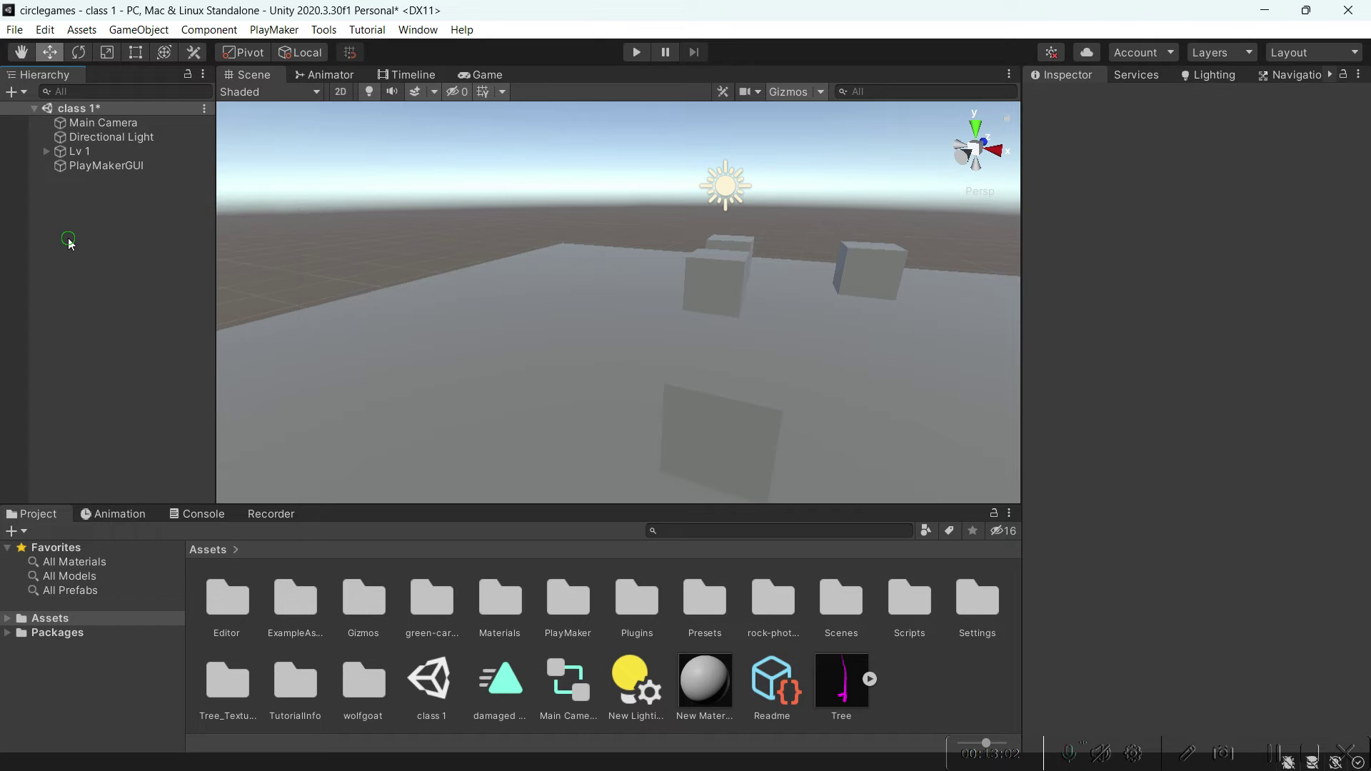
right_click(65, 193)
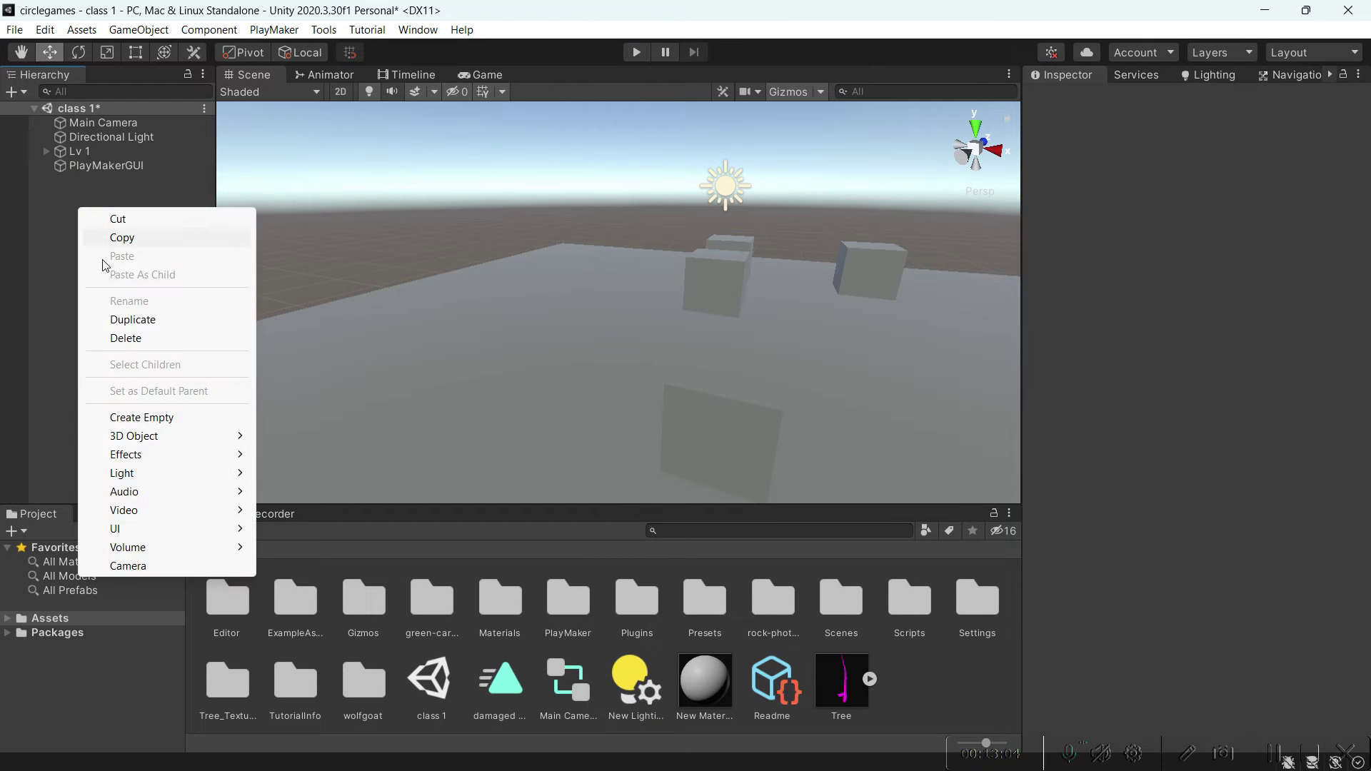
click(100, 417)
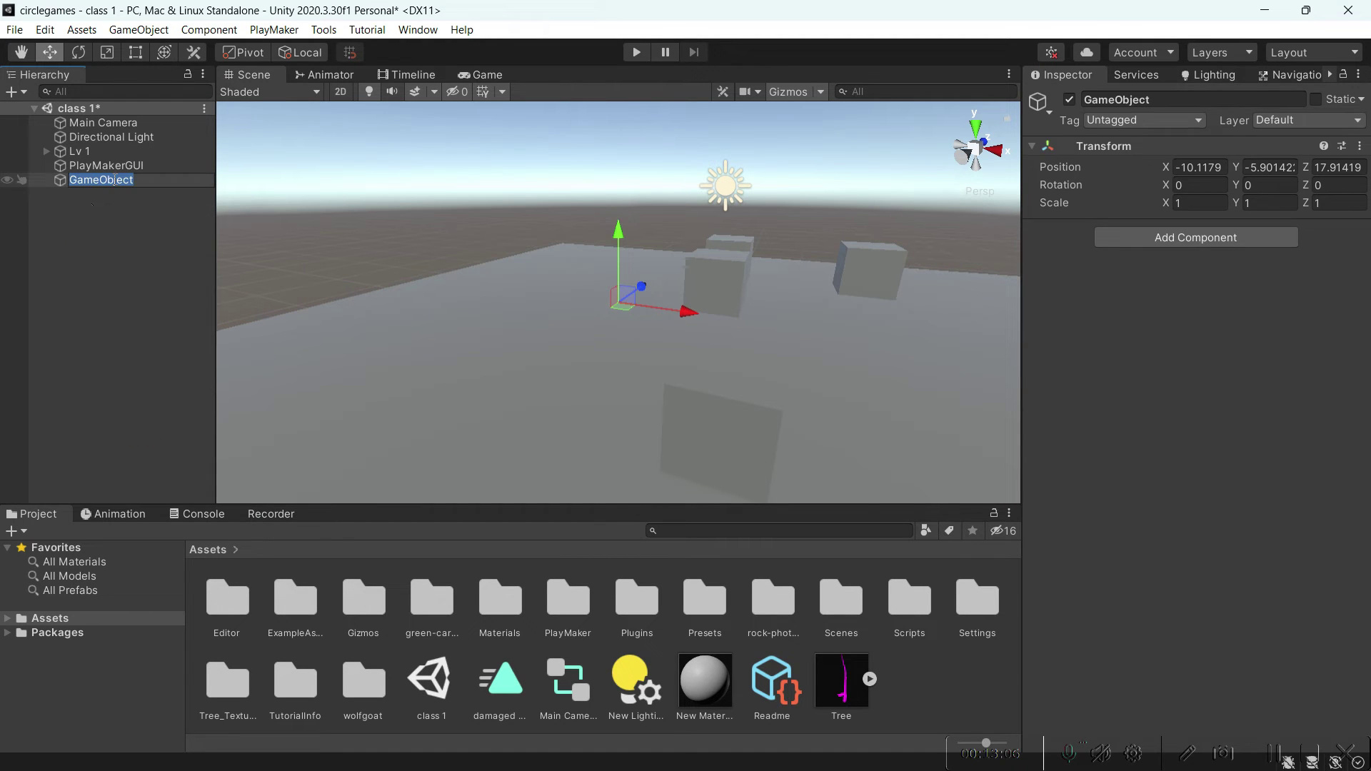
click(57, 205)
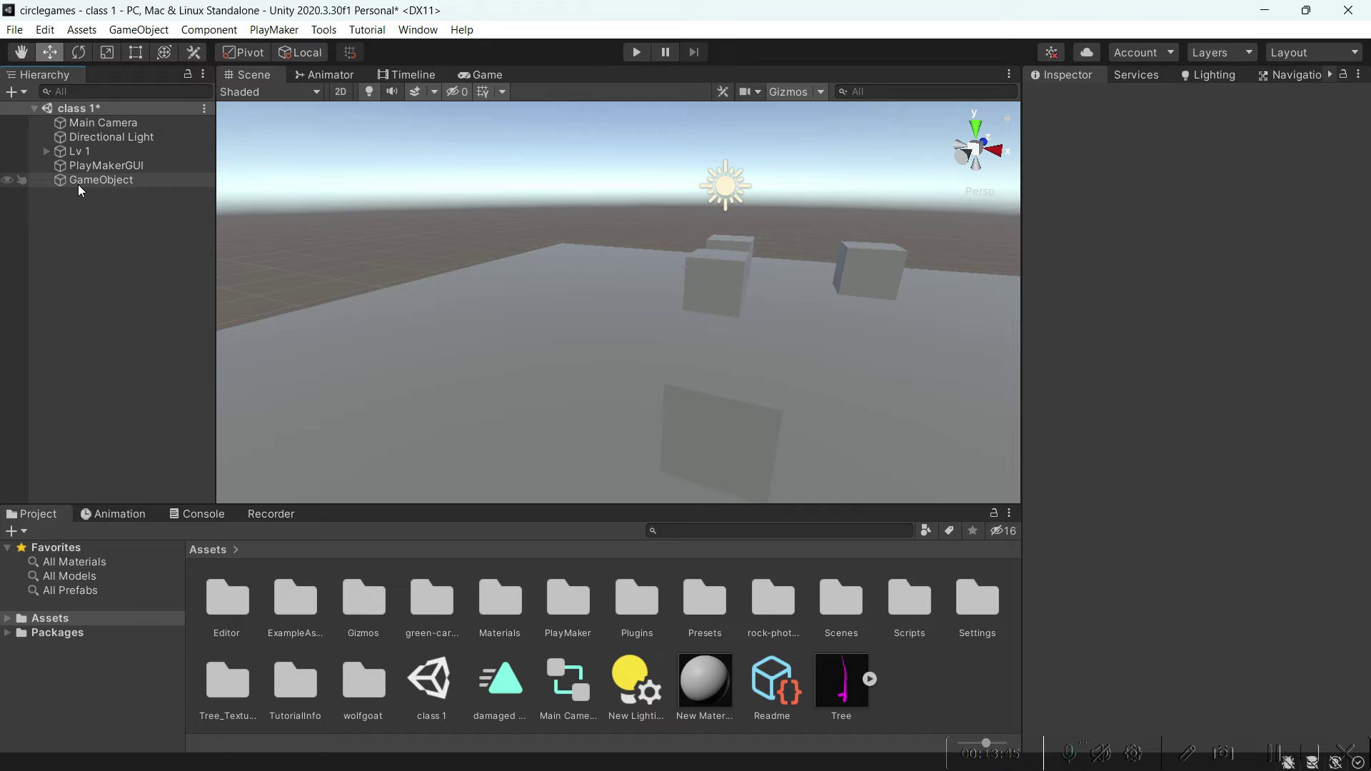
Rename the new empty game object to efrweq directly in the Hierarchy
click(144, 182)
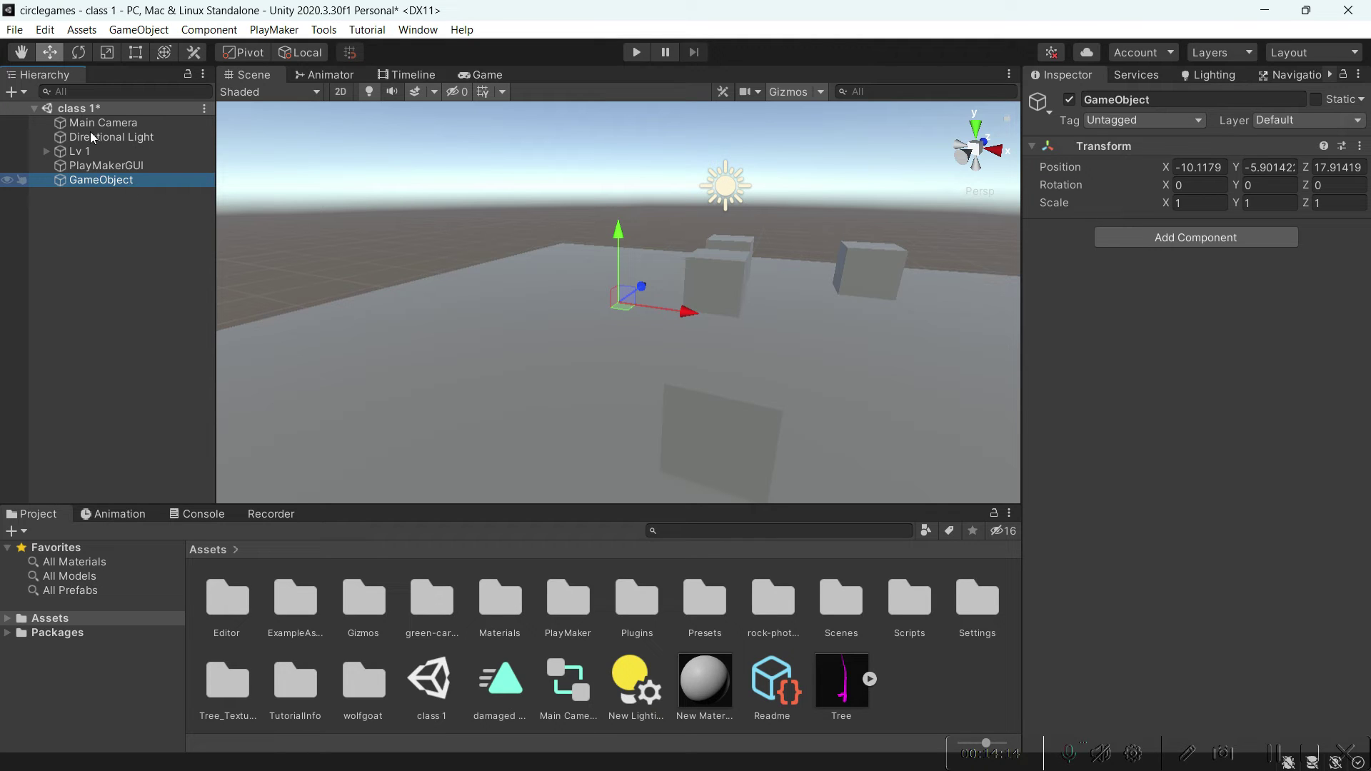
click(117, 181)
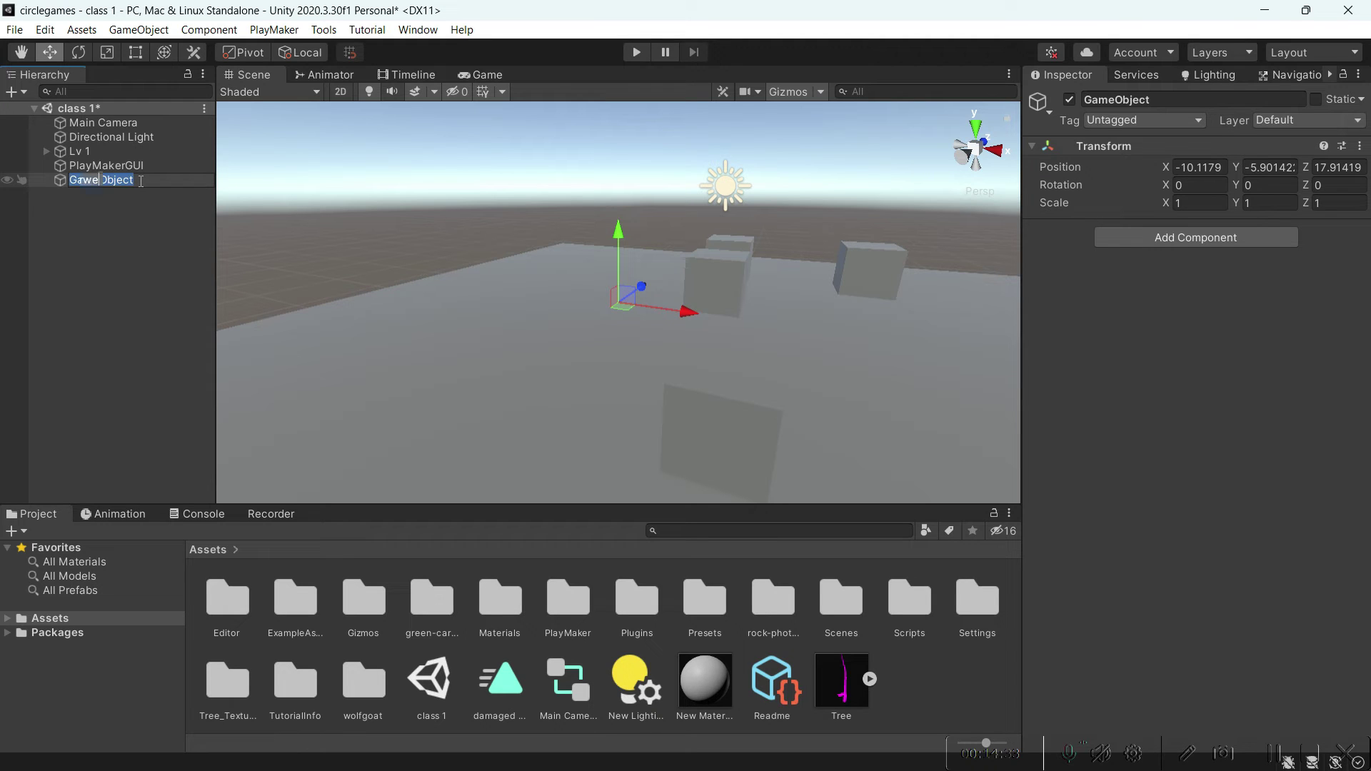
text(efrweq)
key(Return)
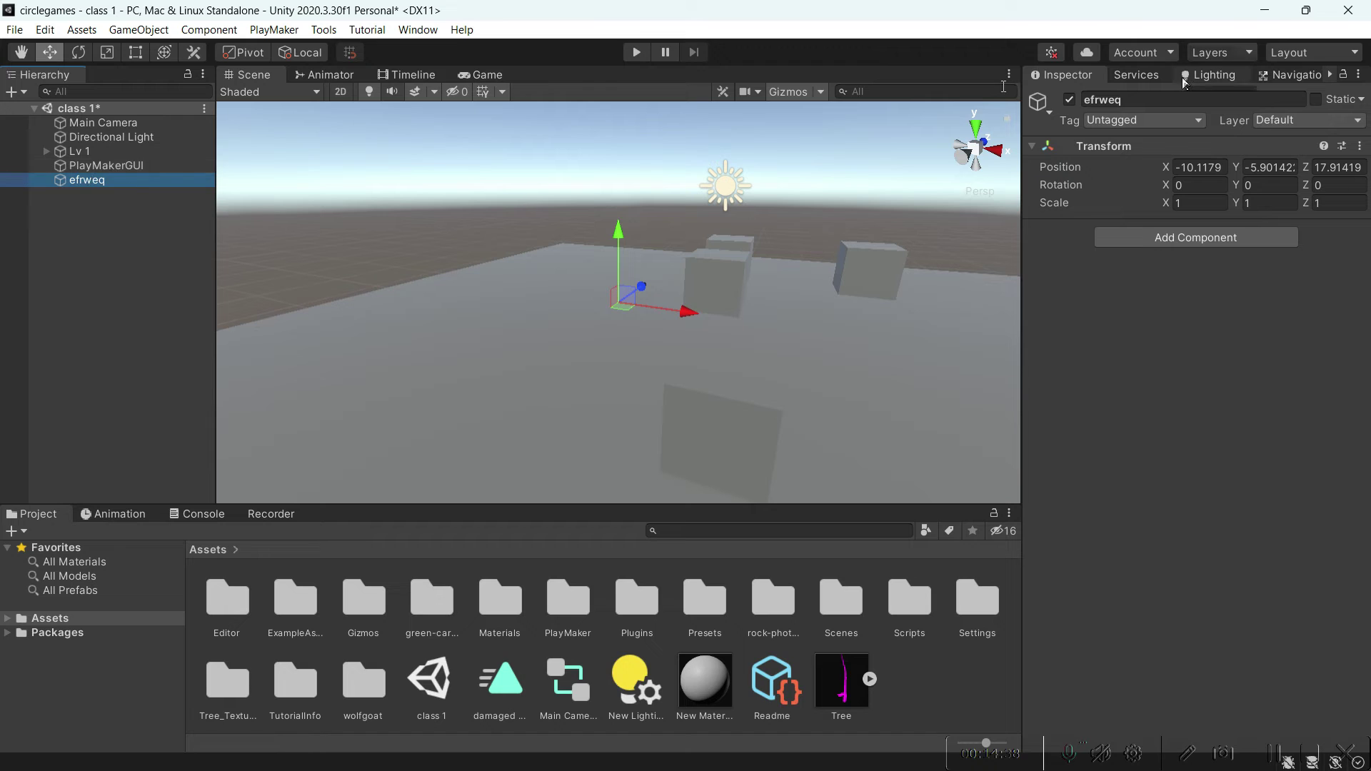
Change the empty object's name to lv 1 in the Inspector and select it in the Hierarchy
click(1144, 94)
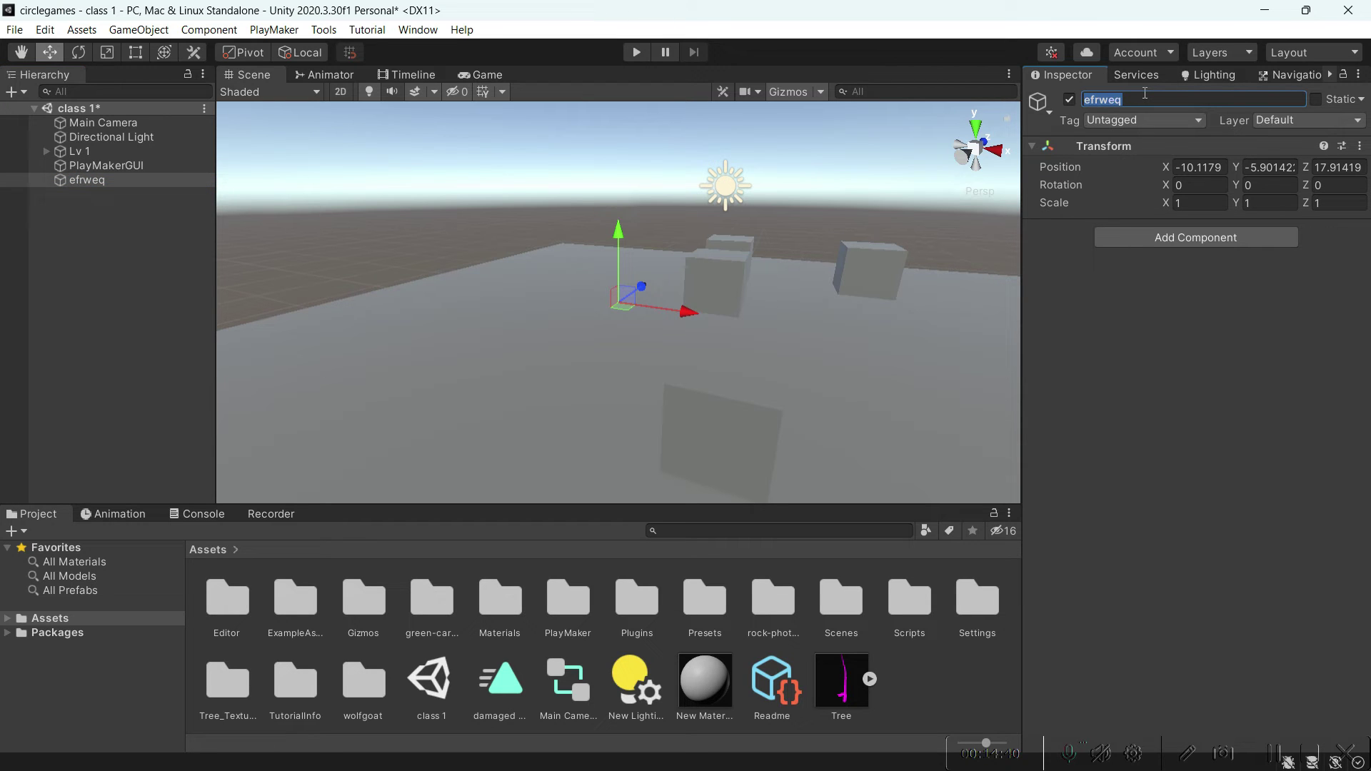
text(lv 1)
key(Return)
click(93, 181)
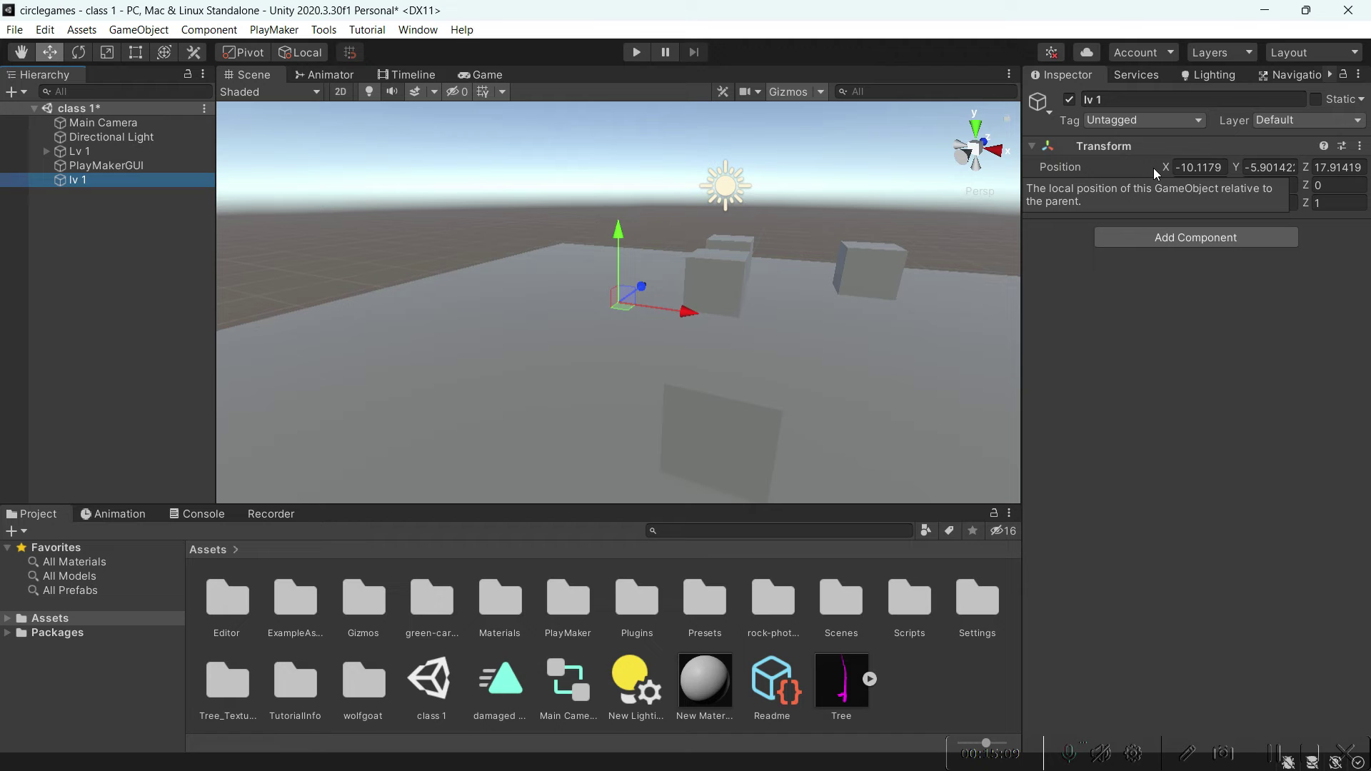
Move the empty lv 1 object a short way in the Scene view, and reset its Transform
mouse_move(614, 300)
mouse_down()
mouse_move(557, 315)
mouse_move(636, 323)
mouse_move(617, 318)
mouse_up()
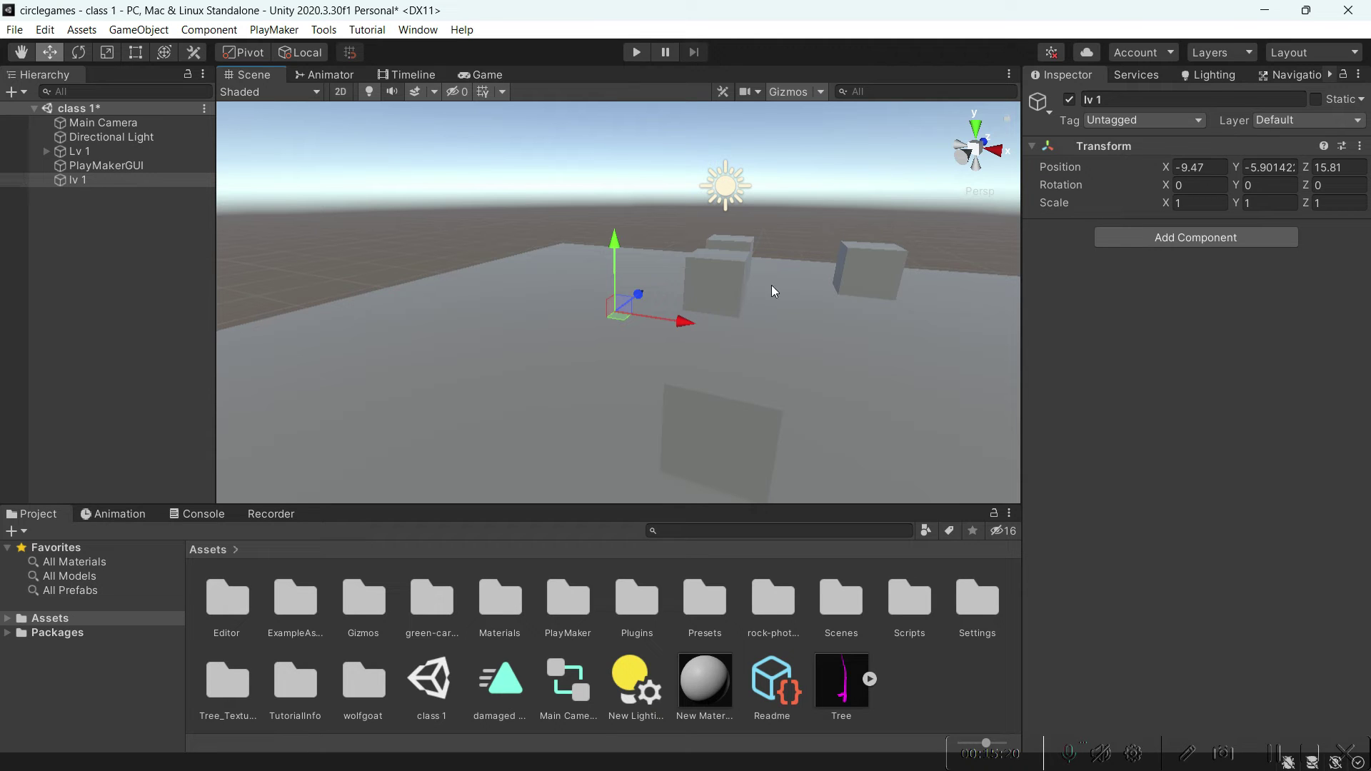
click(1359, 145)
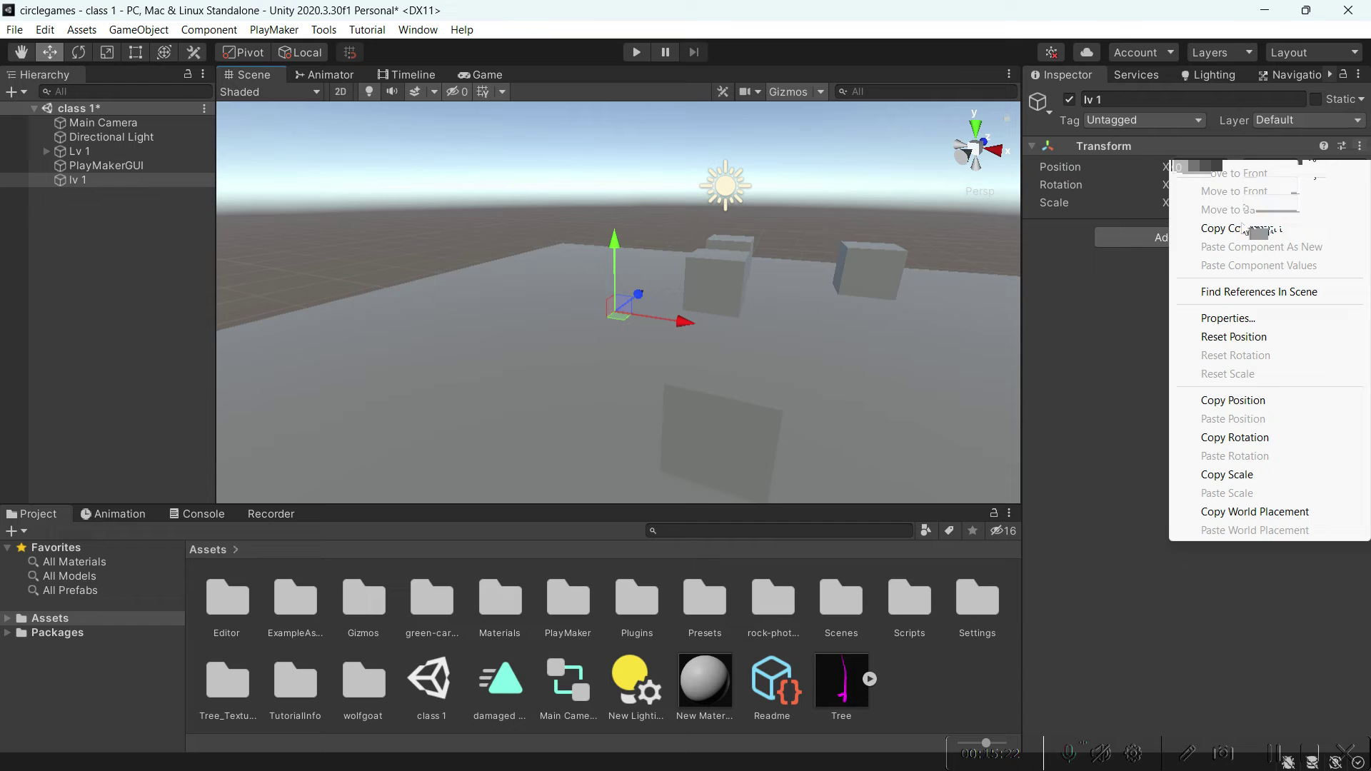
click(1313, 169)
click(1359, 146)
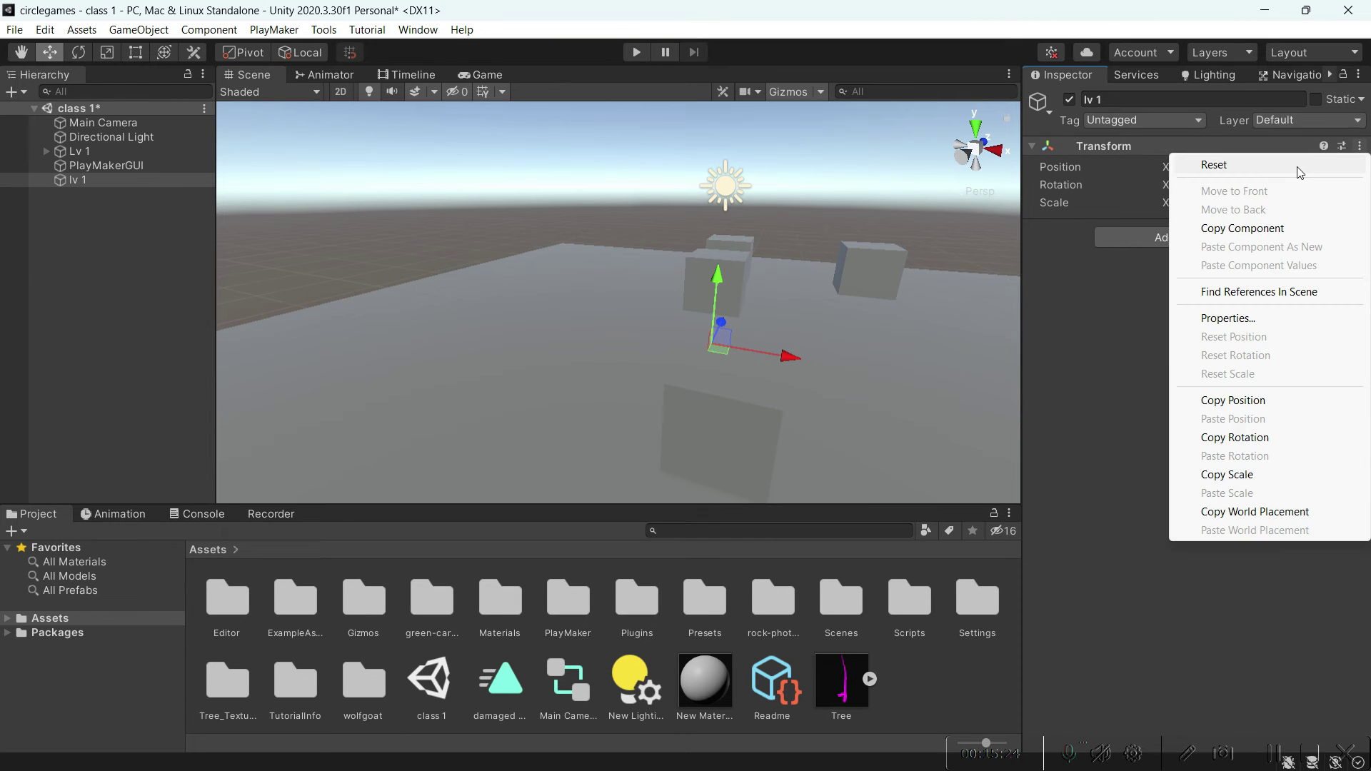
click(1118, 297)
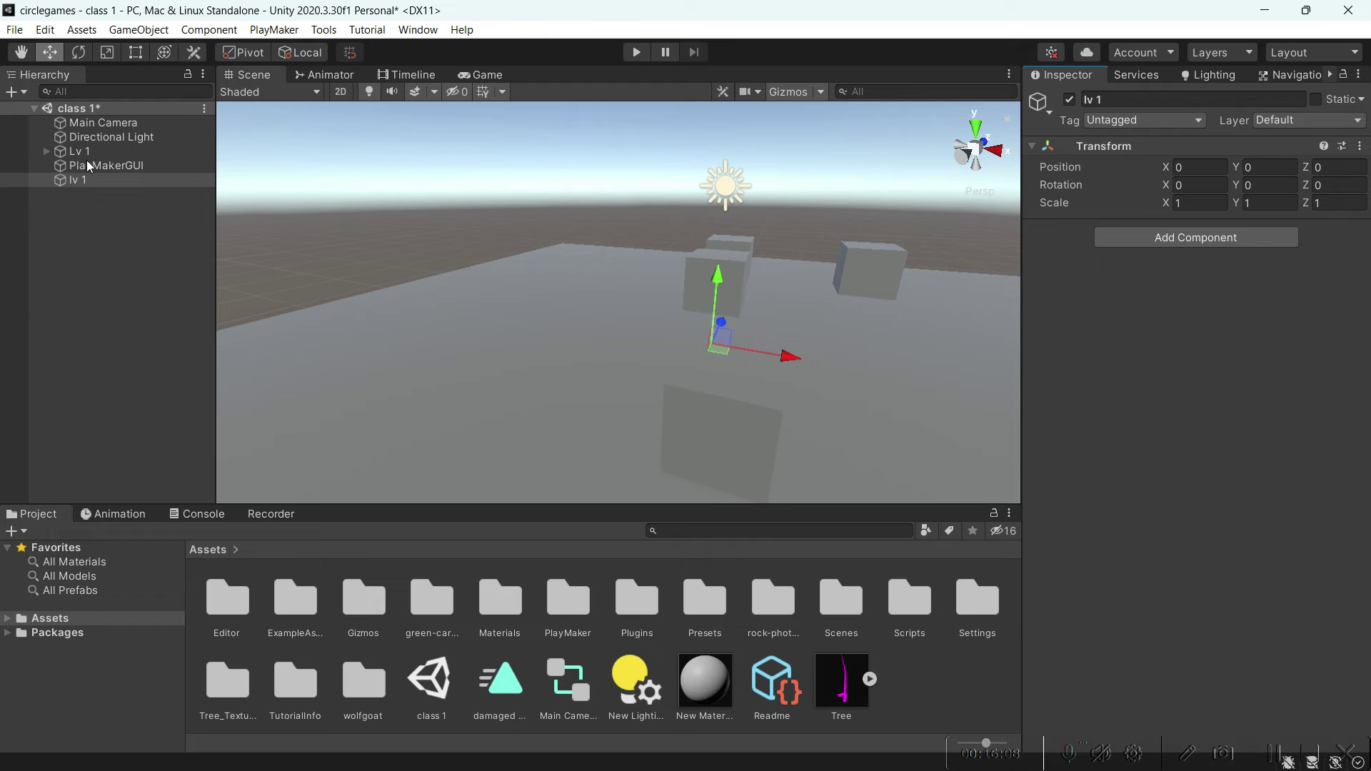
Delete the empty lv 1 object from the scene
click(134, 177)
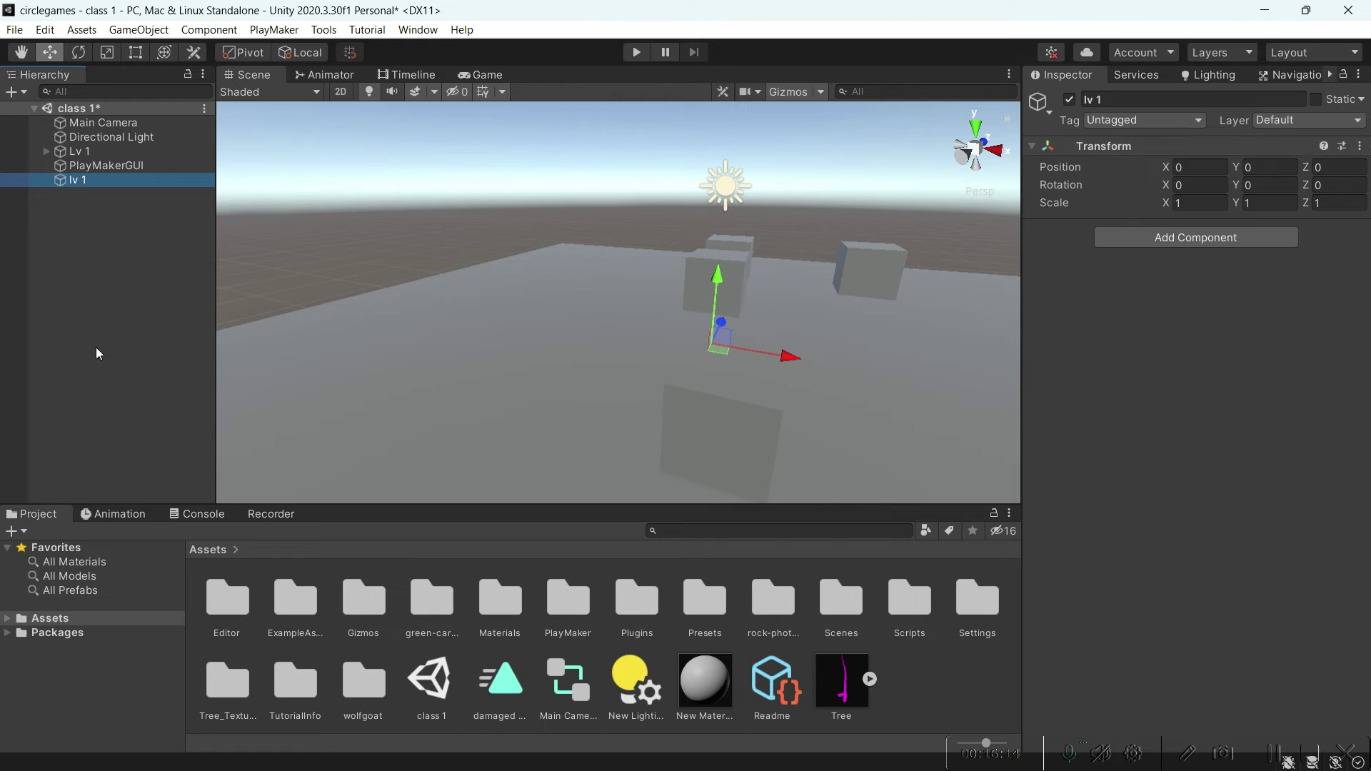
key(Delete)
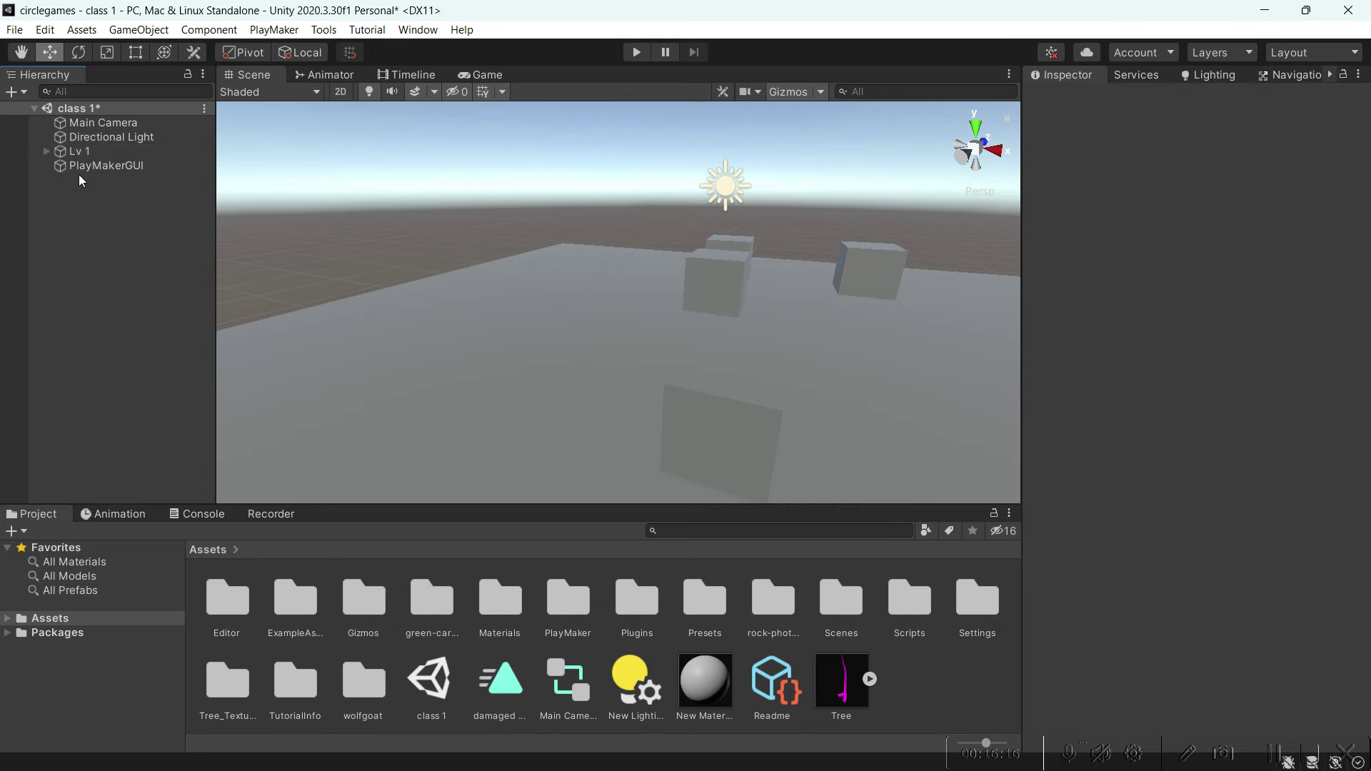
Expand the Lv 1 group, open its sytem manger child in the PlayMaker Editor, and dismiss the welcome window
click(78, 150)
click(46, 151)
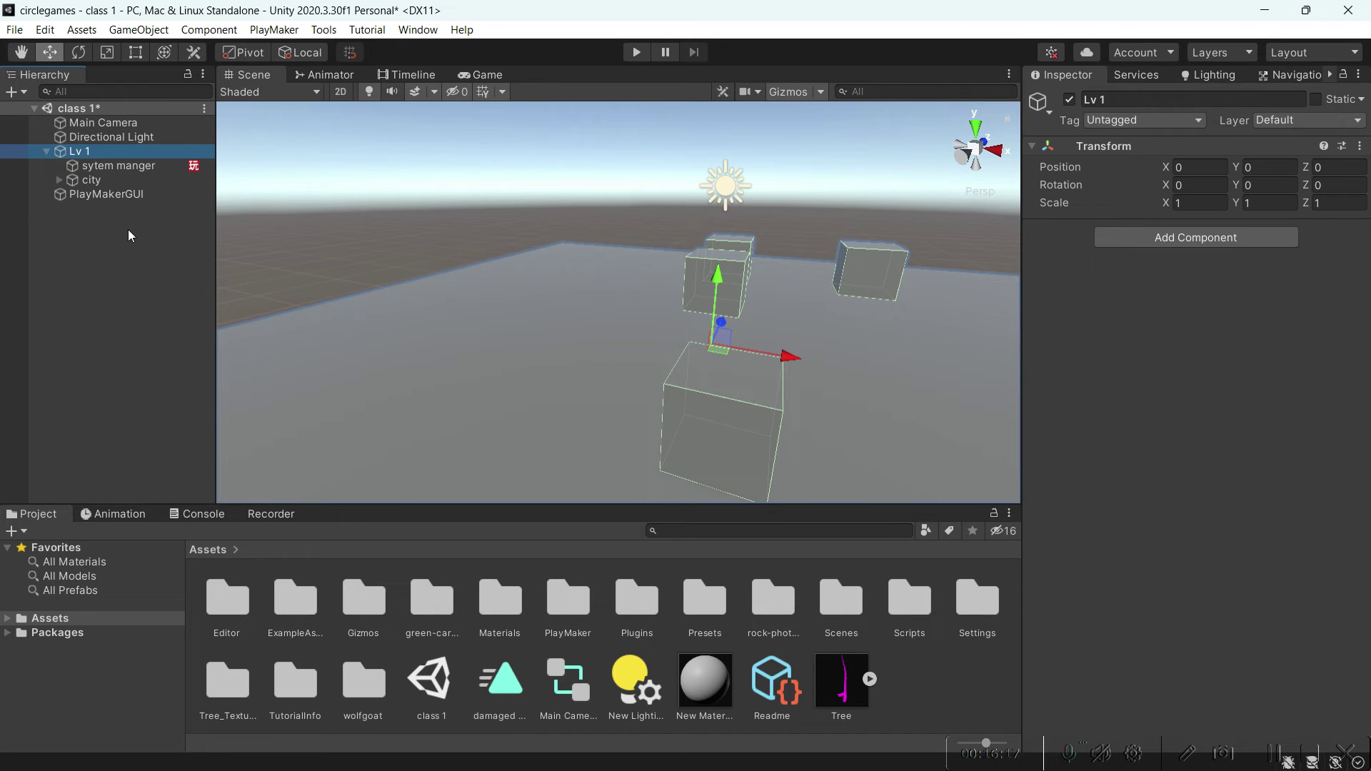
click(113, 167)
click(274, 30)
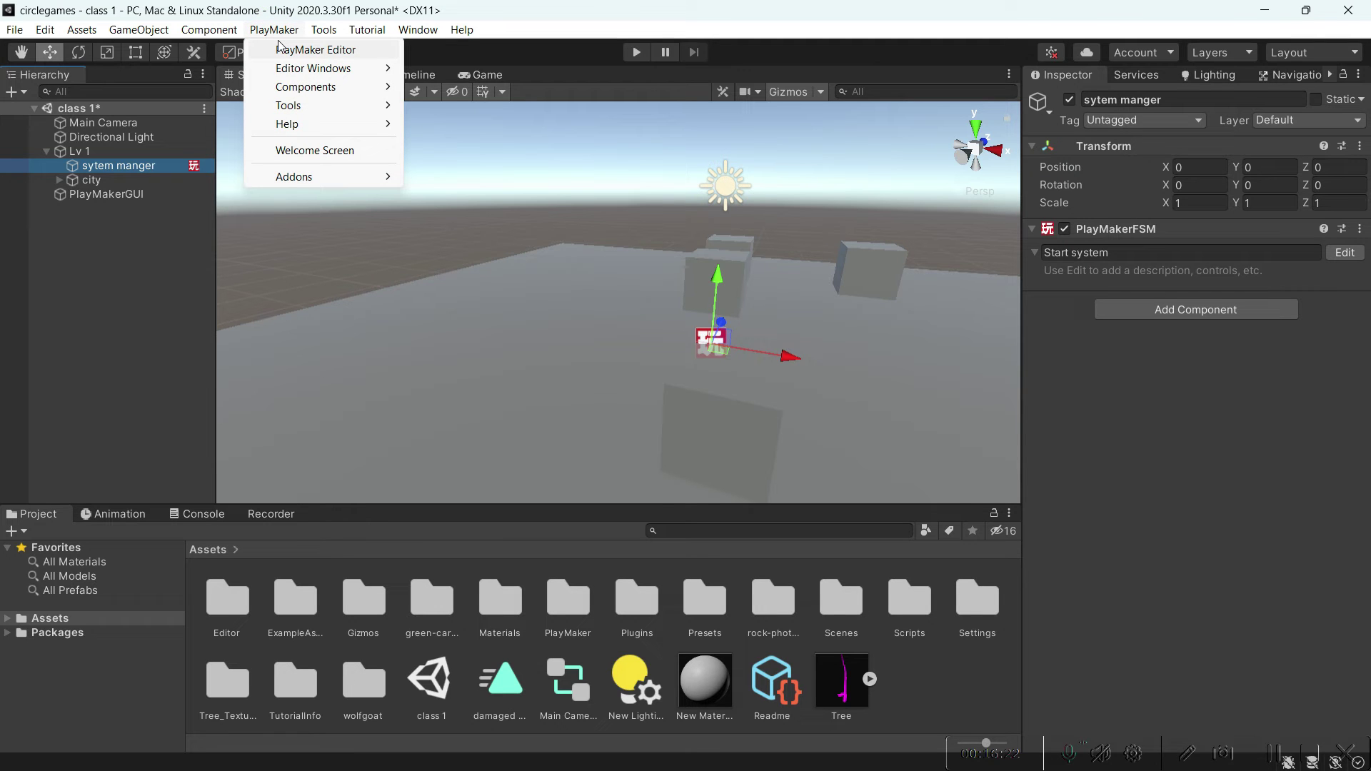
click(282, 50)
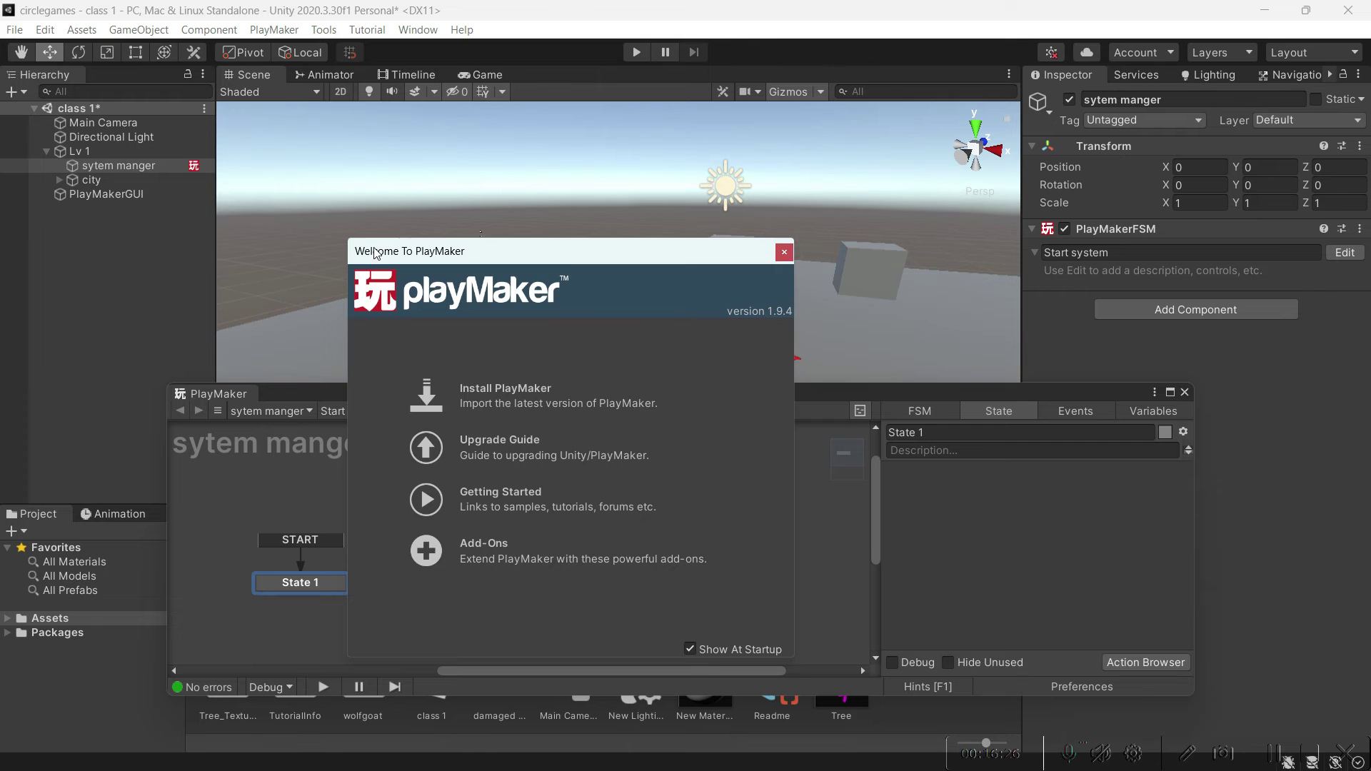
click(784, 251)
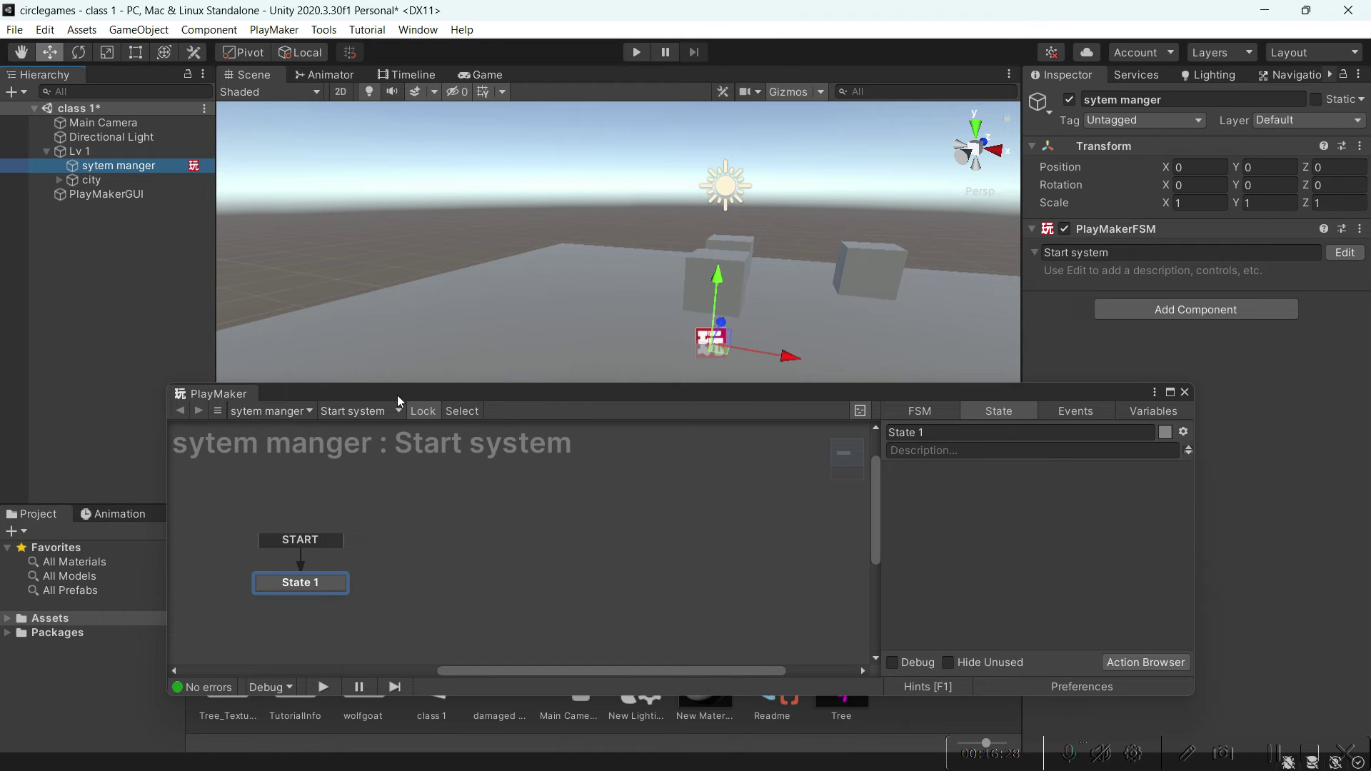
drag(397, 396, 453, 253)
Examine the Add FSM options for sytem manger in the PlayMaker Editor, and close the editor
click(274, 29)
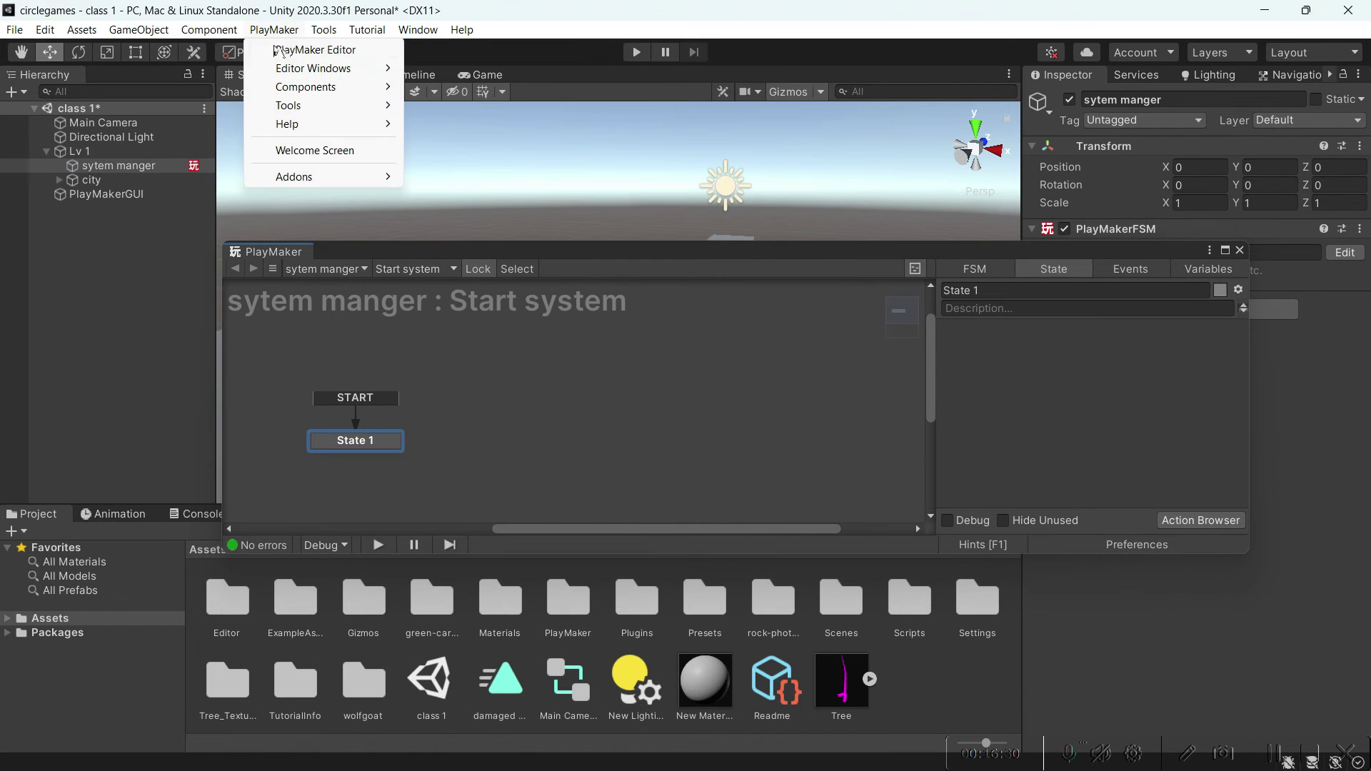
click(383, 289)
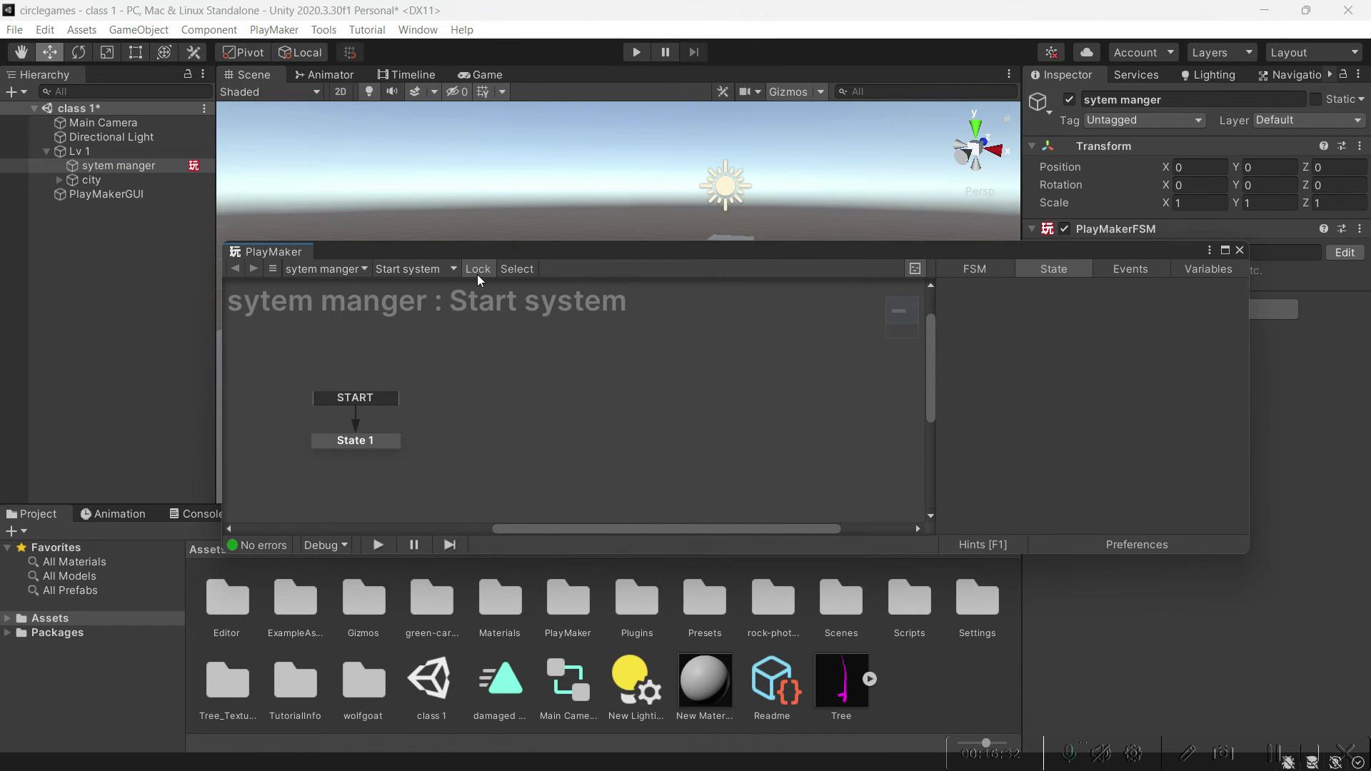
click(451, 268)
mouse_move(438, 321)
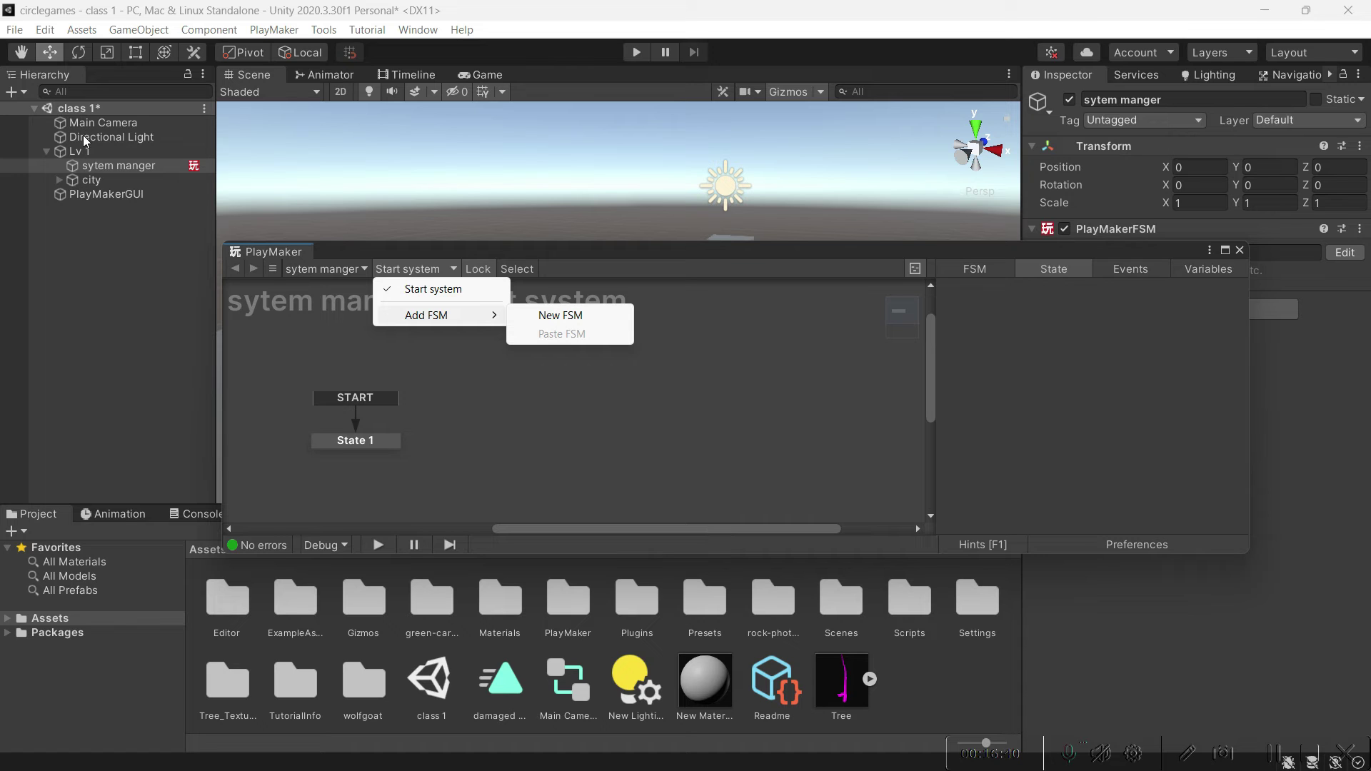
click(1342, 247)
click(1239, 250)
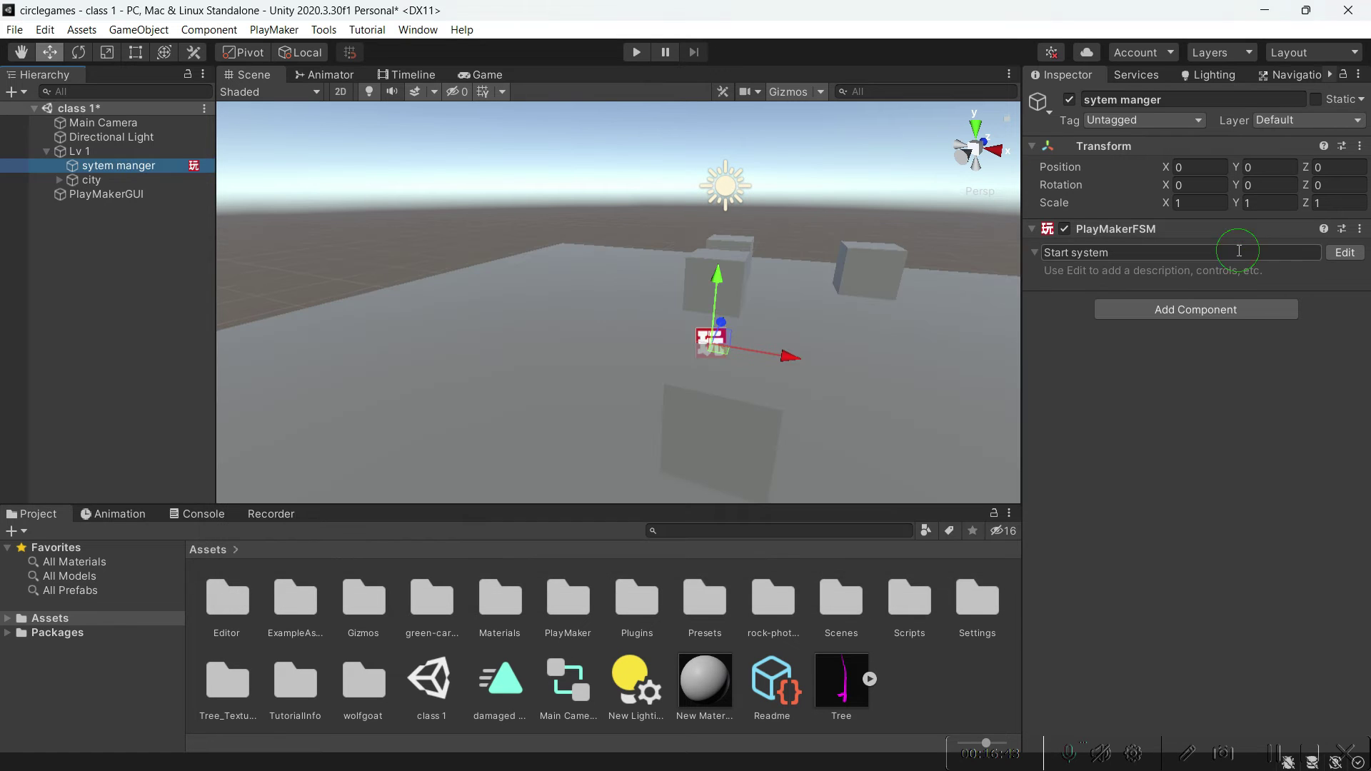
Create an empty child object under the Lv 1 group, start renaming it, and delete it
click(96, 148)
click(204, 169)
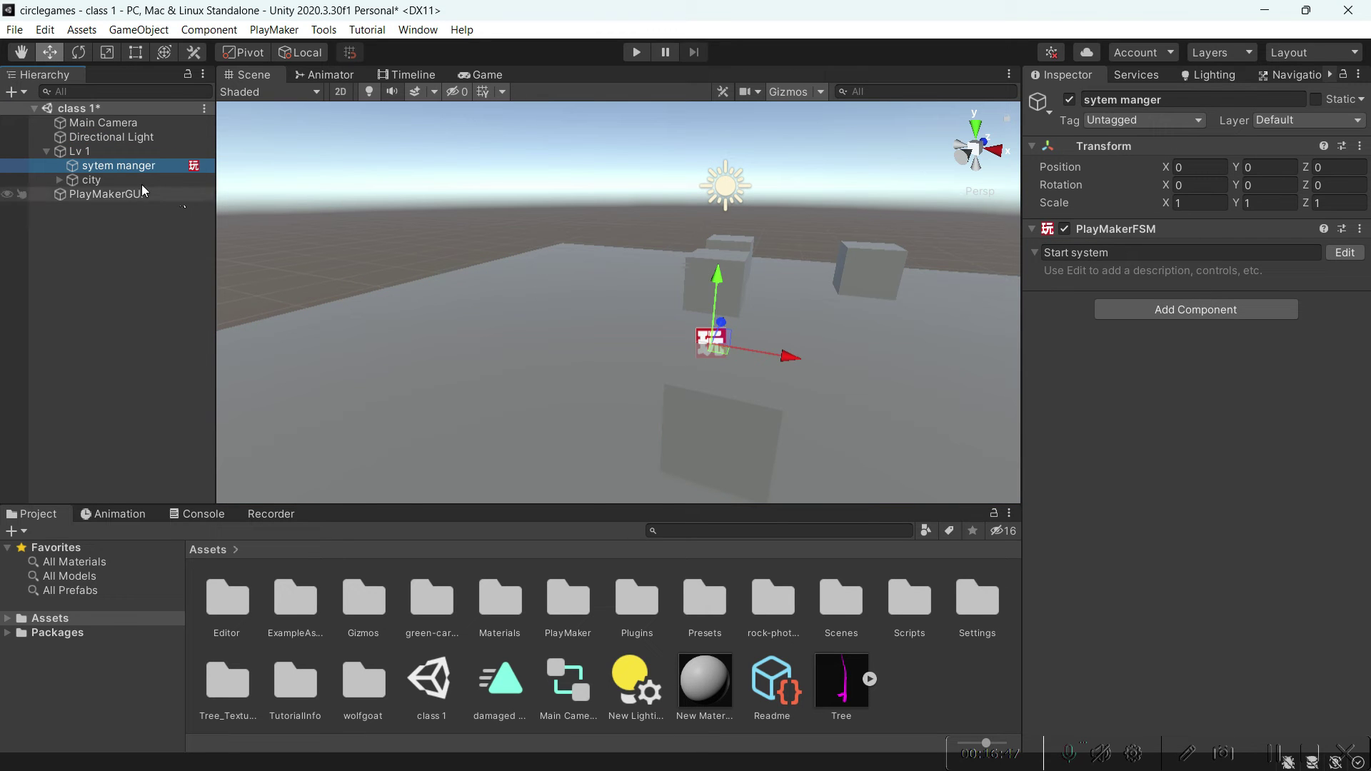
right_click(90, 161)
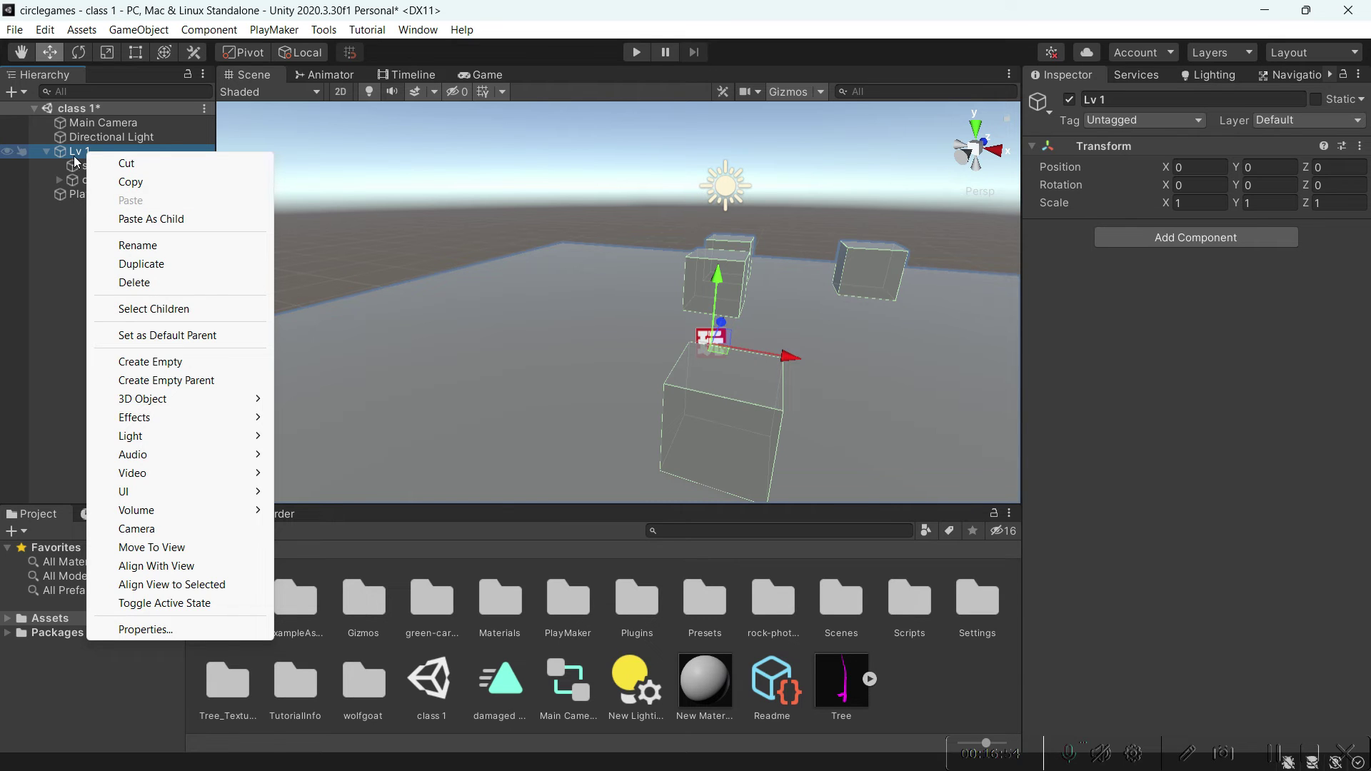
click(172, 361)
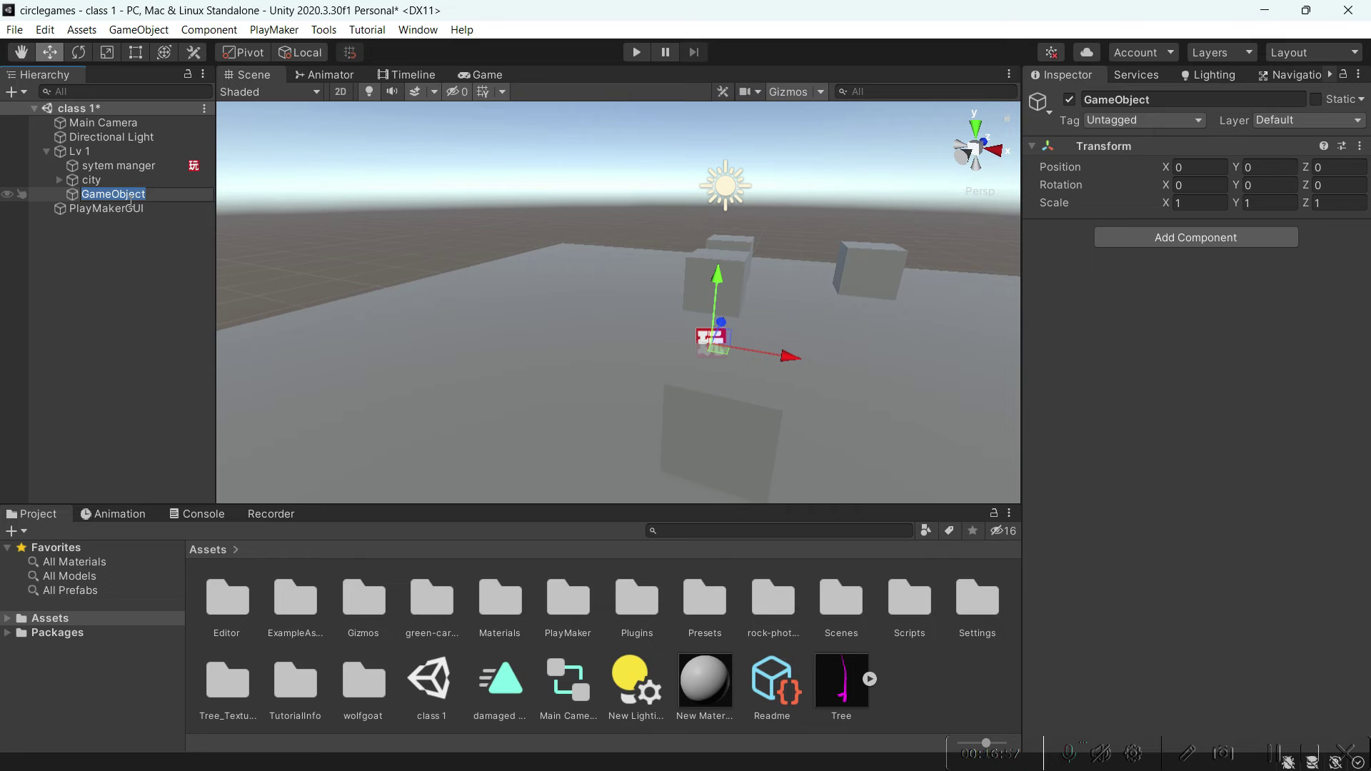
text(ses)
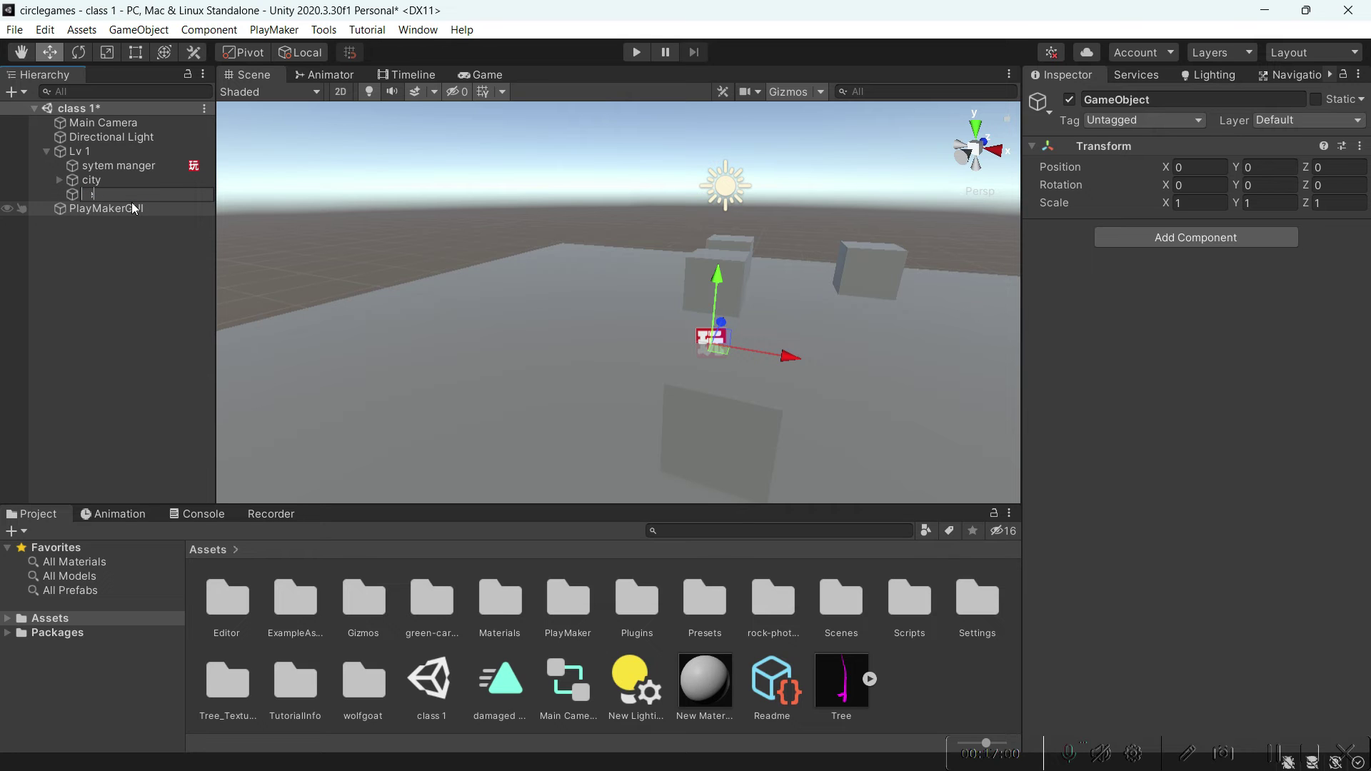
key(Escape)
key(Delete)
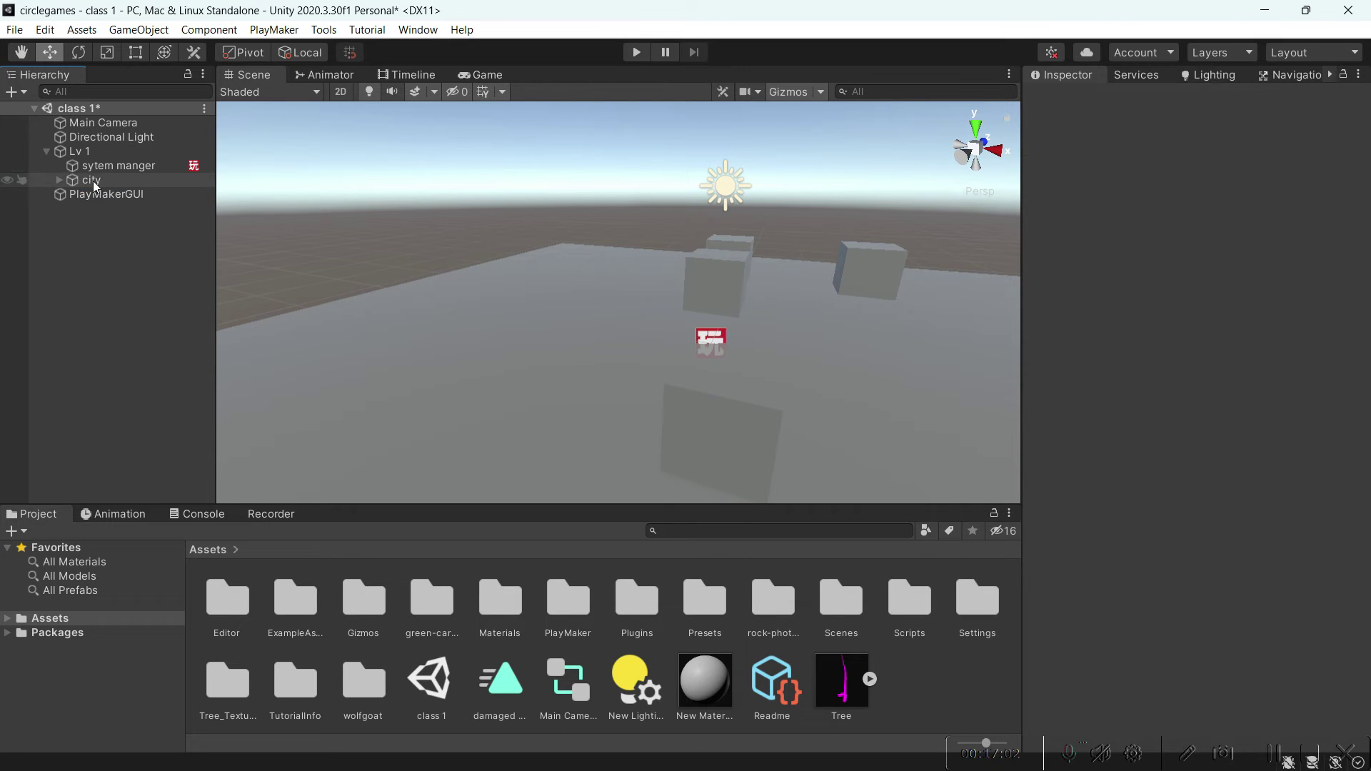
Select sytem manger and search its addable components for fsm without adding one
click(97, 166)
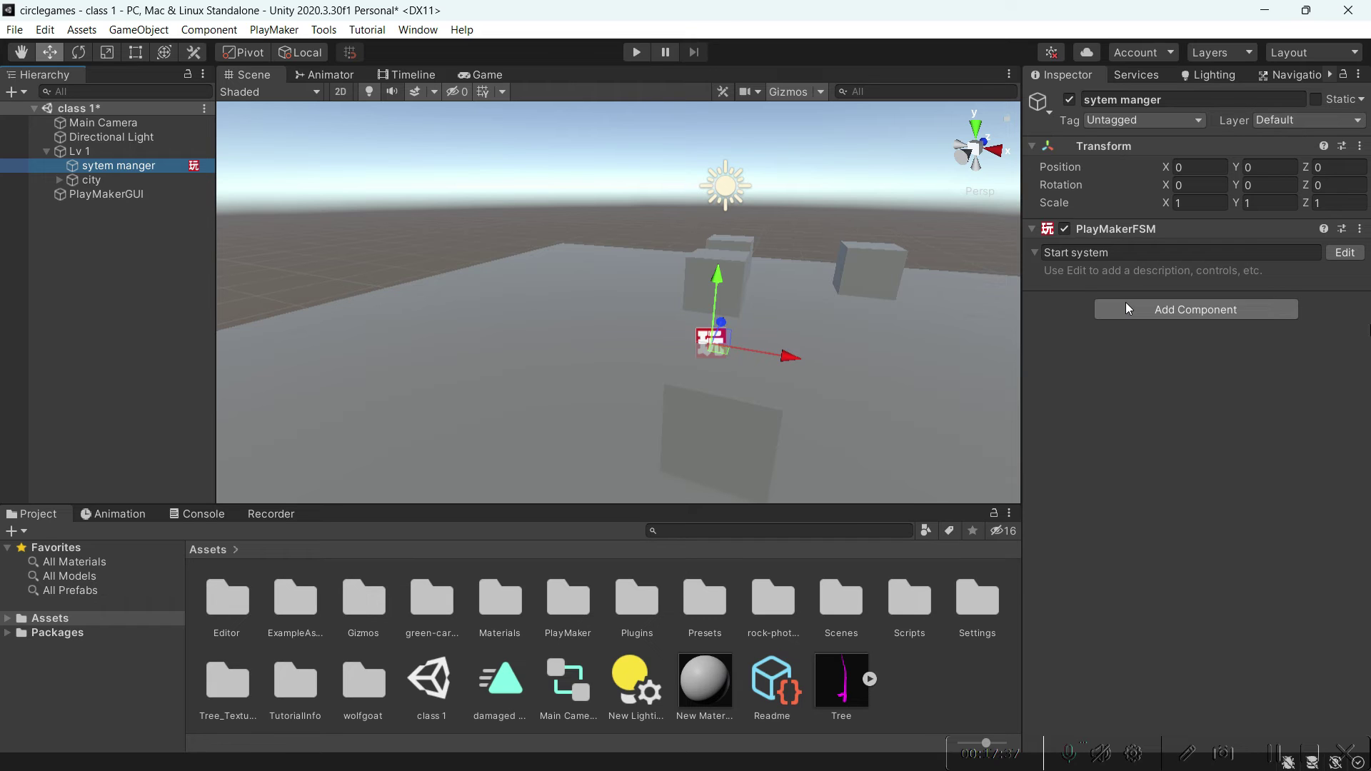
click(1206, 315)
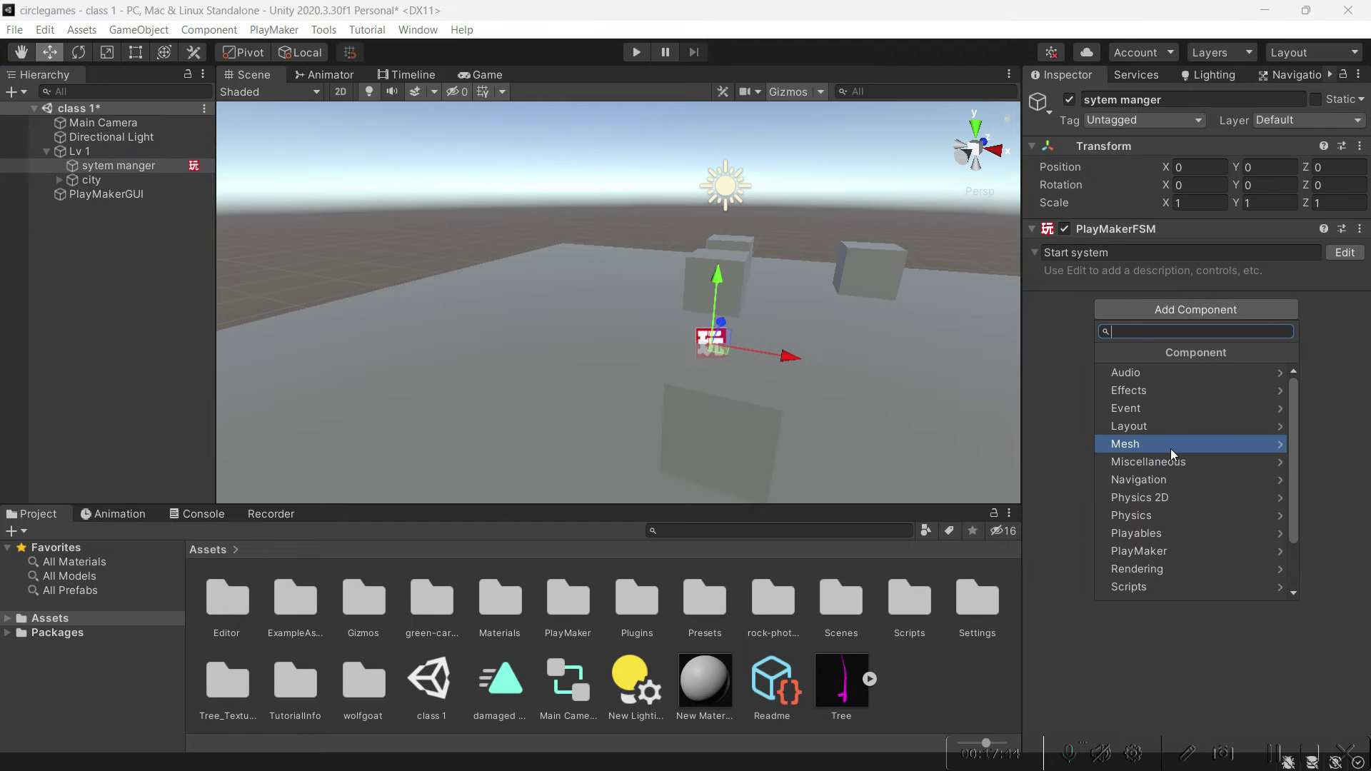
text(fsm)
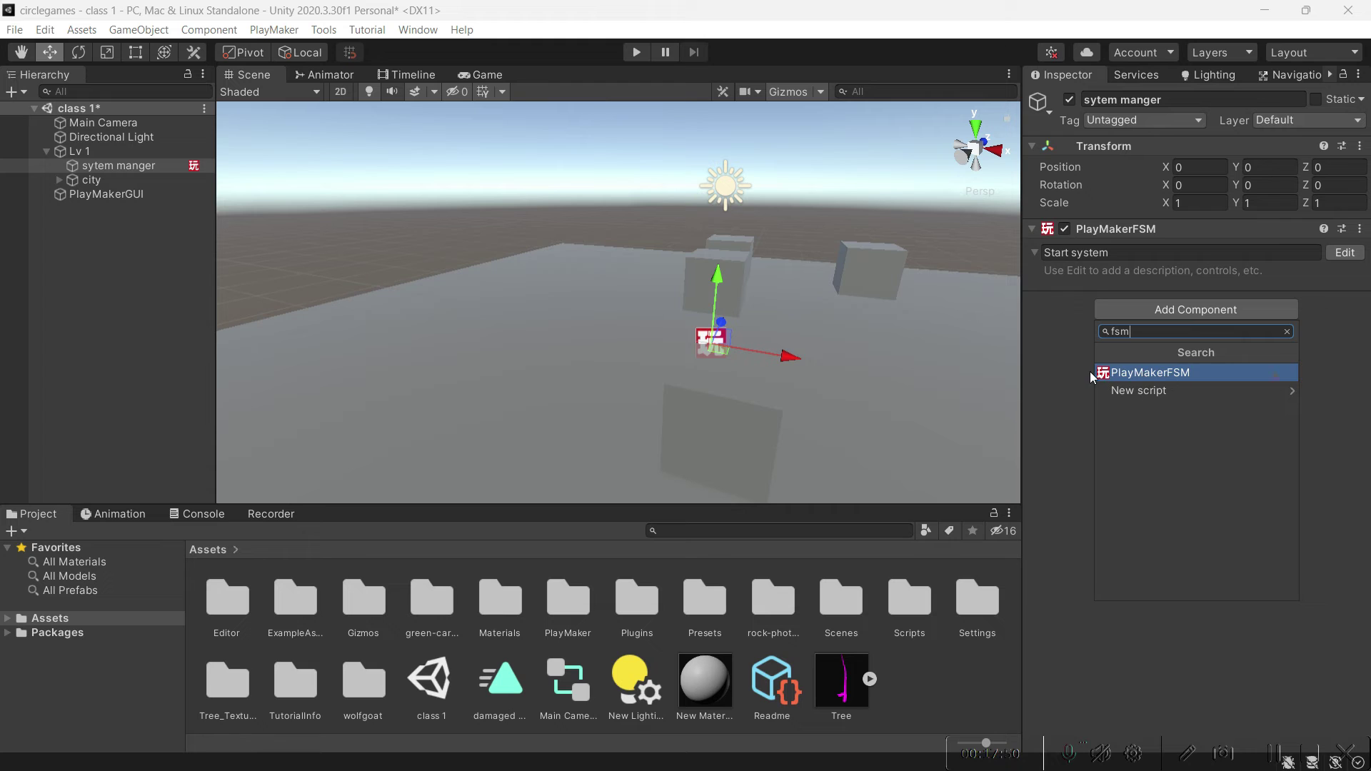
click(1296, 267)
Open the Start system FSM of sytem manger for editing in PlayMaker
click(1138, 252)
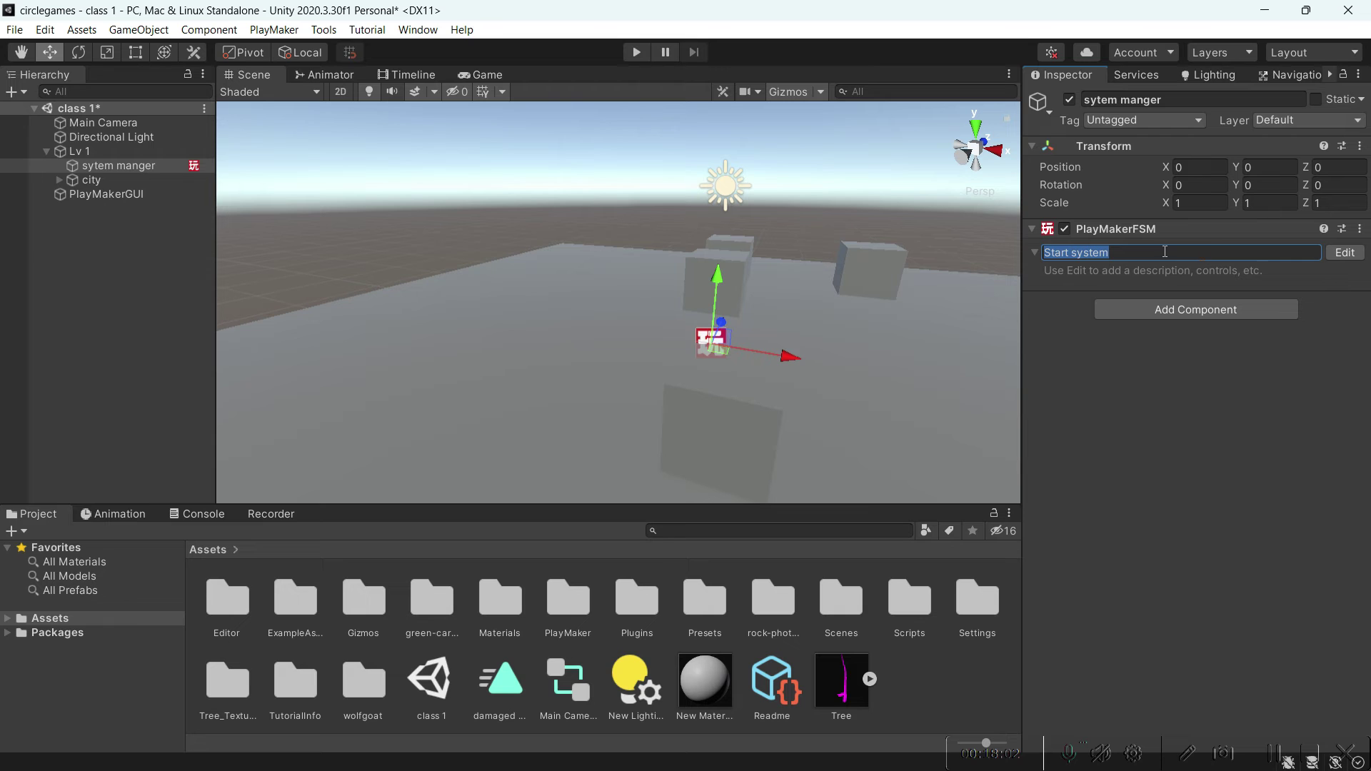
click(1337, 254)
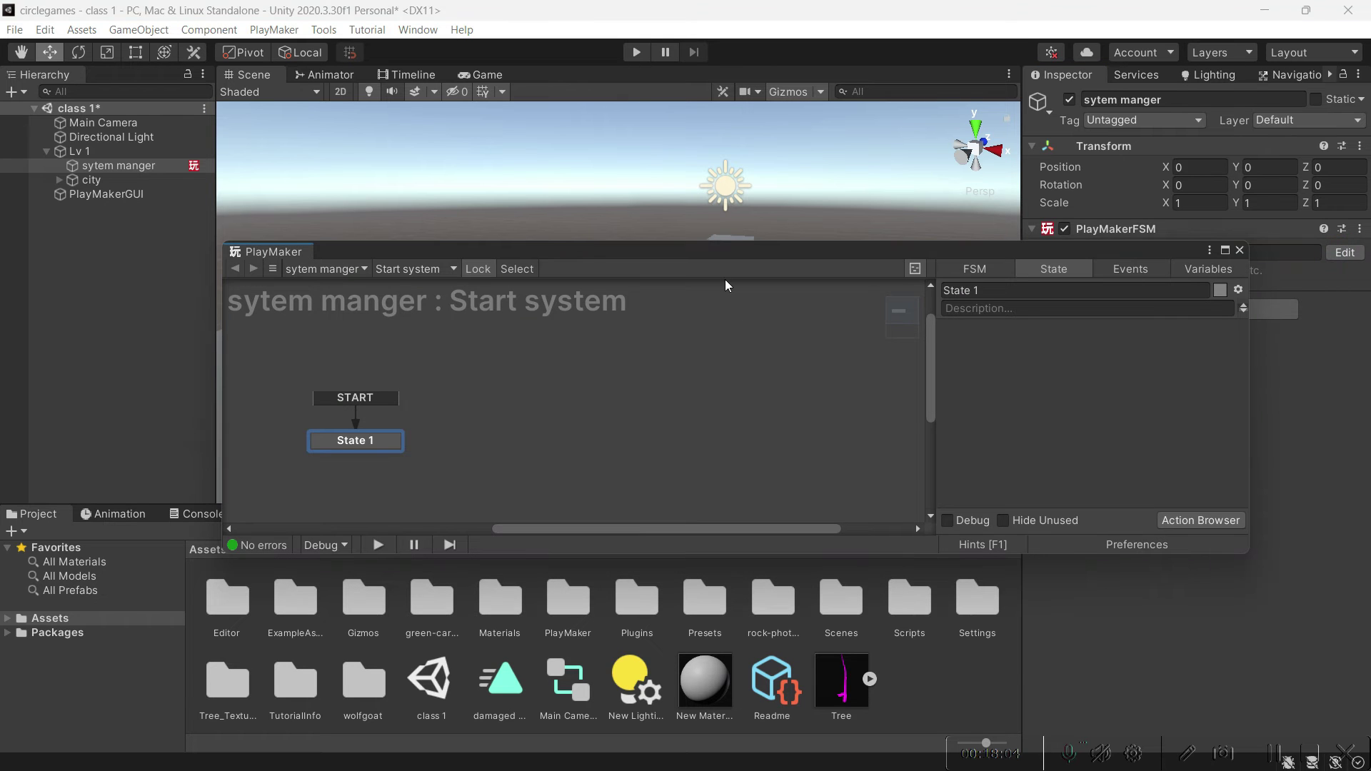
Add a second state beside State 1 in the Start system FSM, and delete it
drag(712, 258, 734, 287)
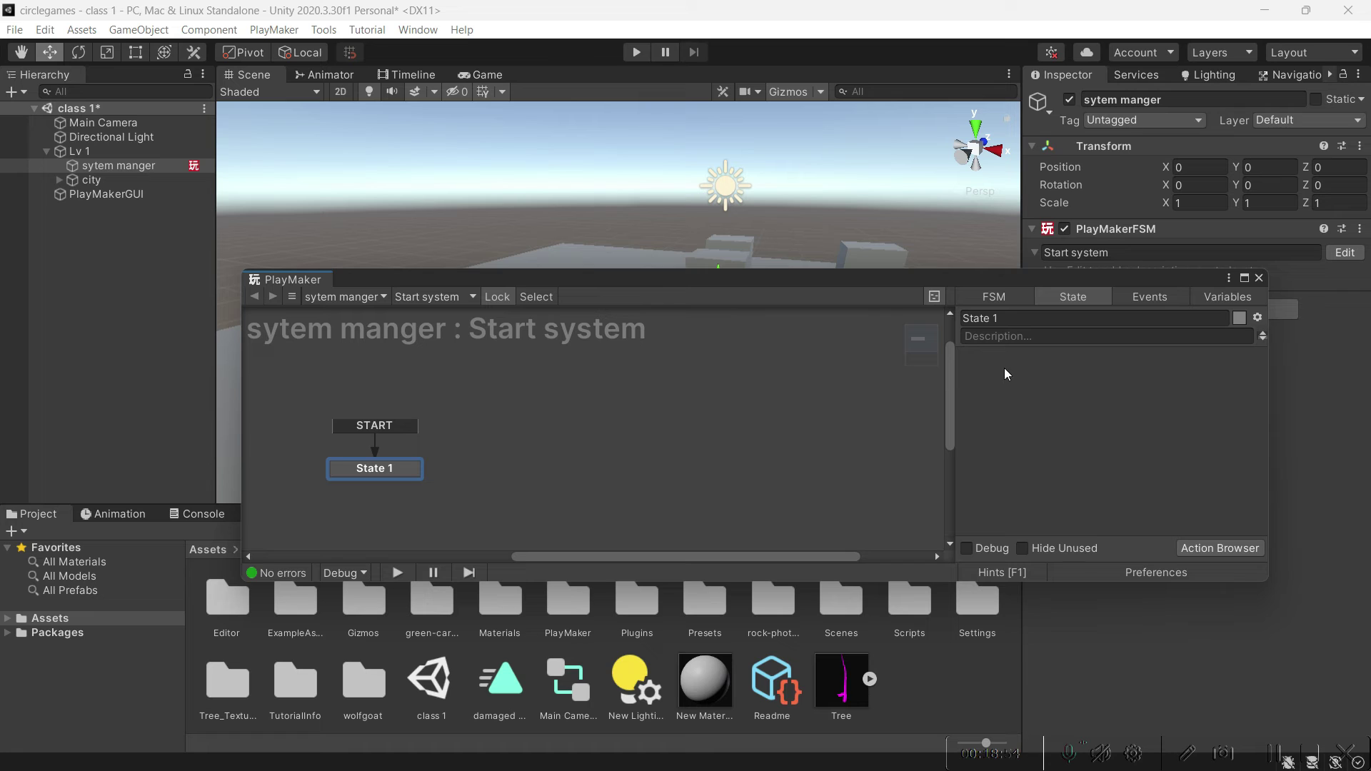
ctrl+click(550, 452)
drag(604, 465, 564, 475)
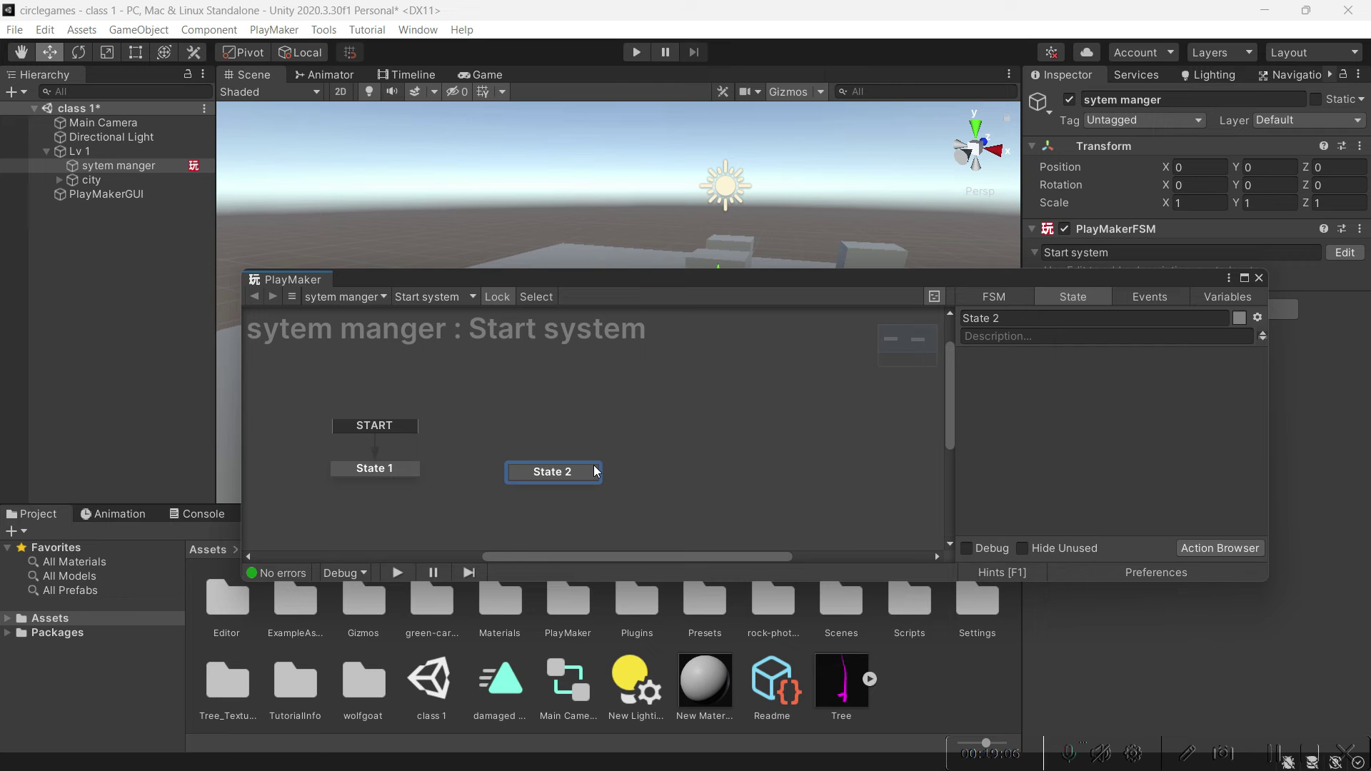
key(Delete)
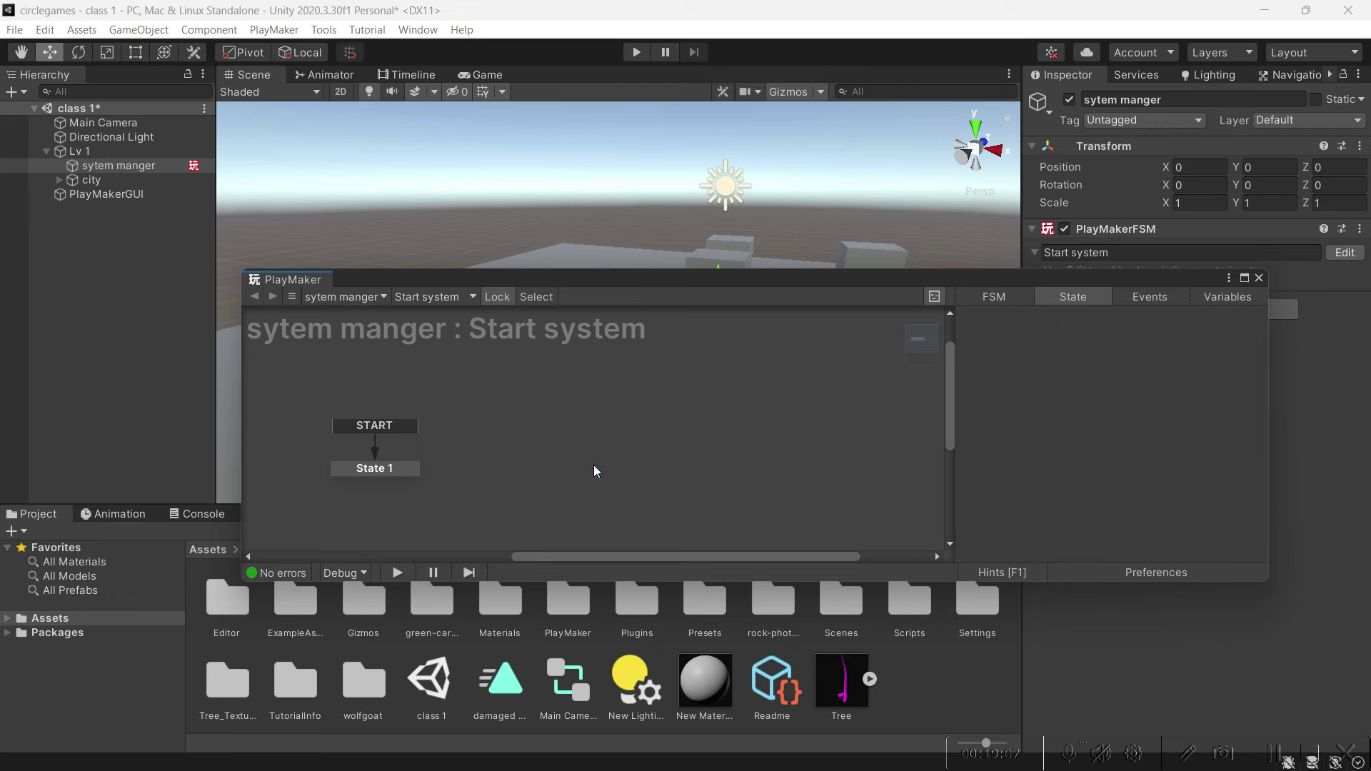
Select State 1 and examine the GameObject actions available for it in the Action Browser
click(384, 466)
drag(786, 282, 828, 266)
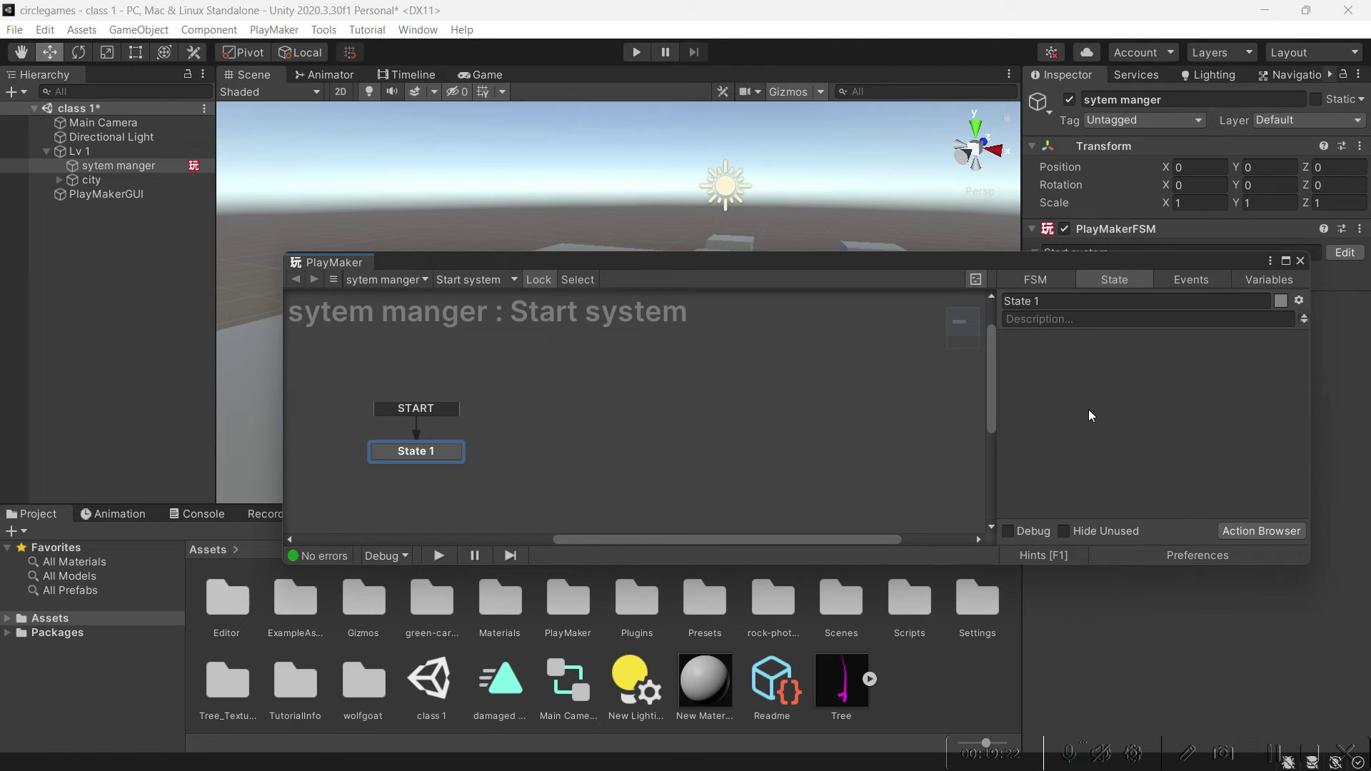
double_click(1046, 347)
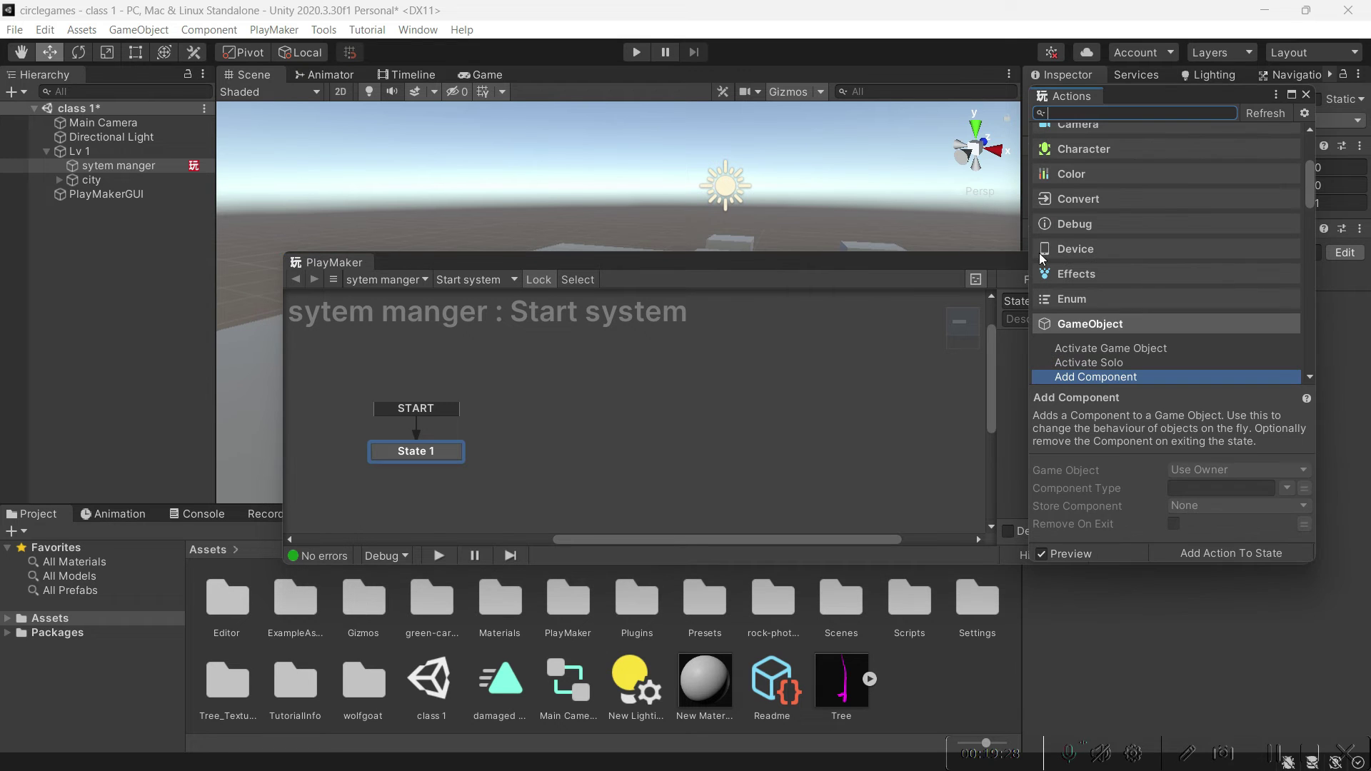
scroll(1099, 248, down, 3)
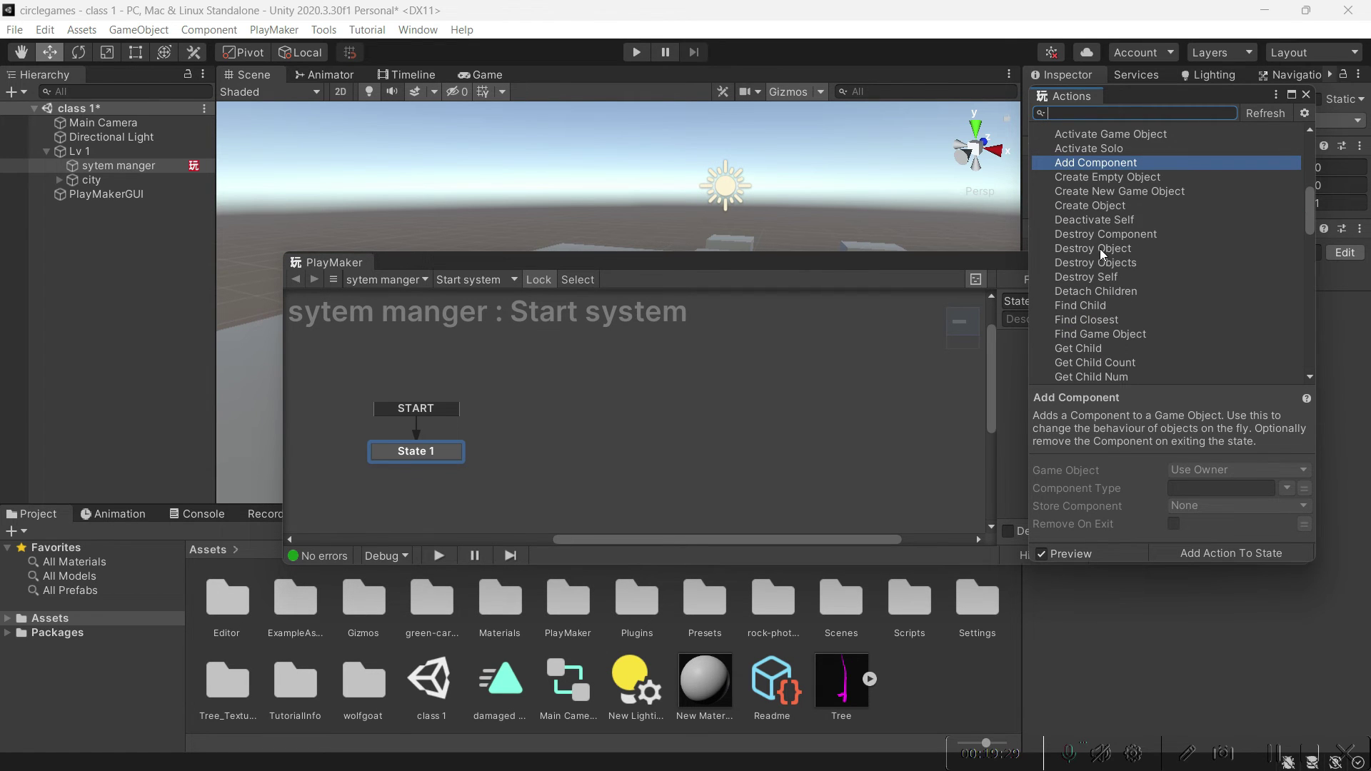
scroll(1100, 249, up, 2)
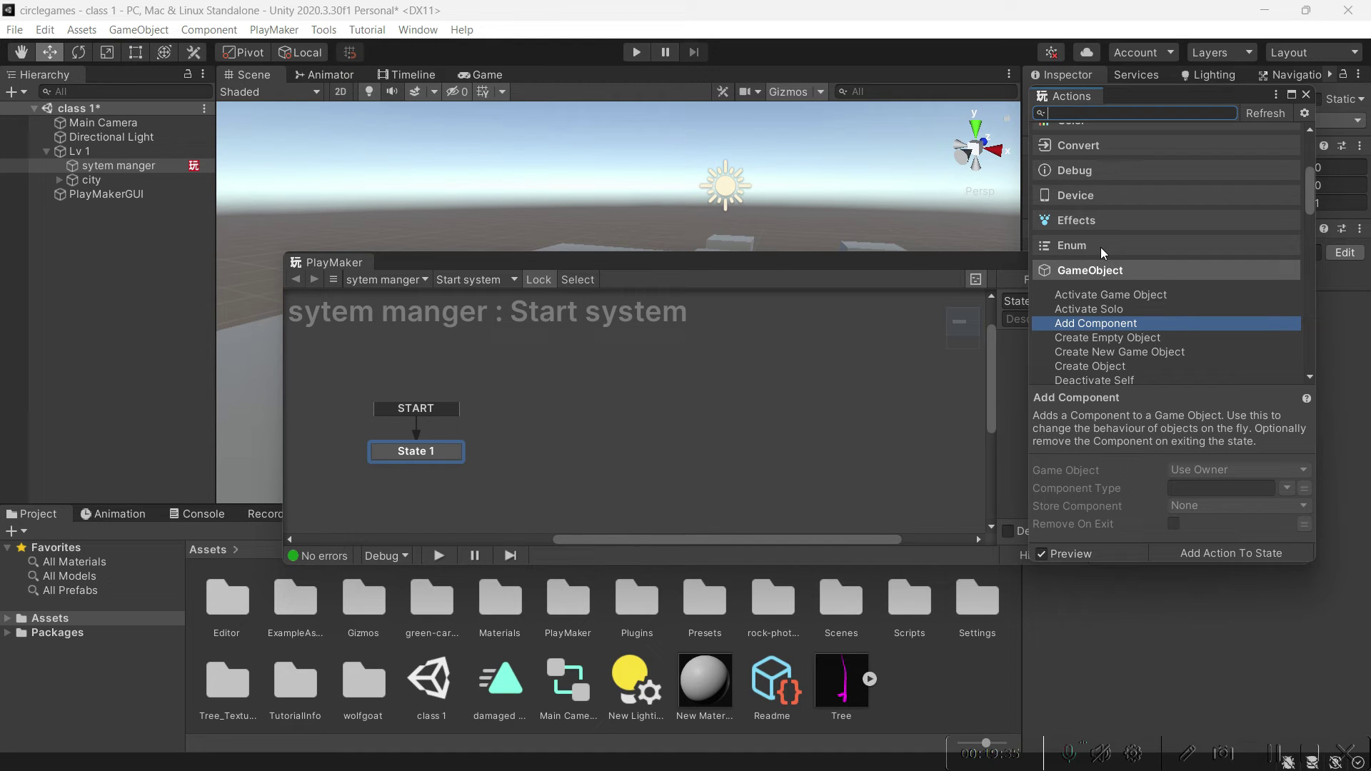
scroll(1140, 276, down, 5)
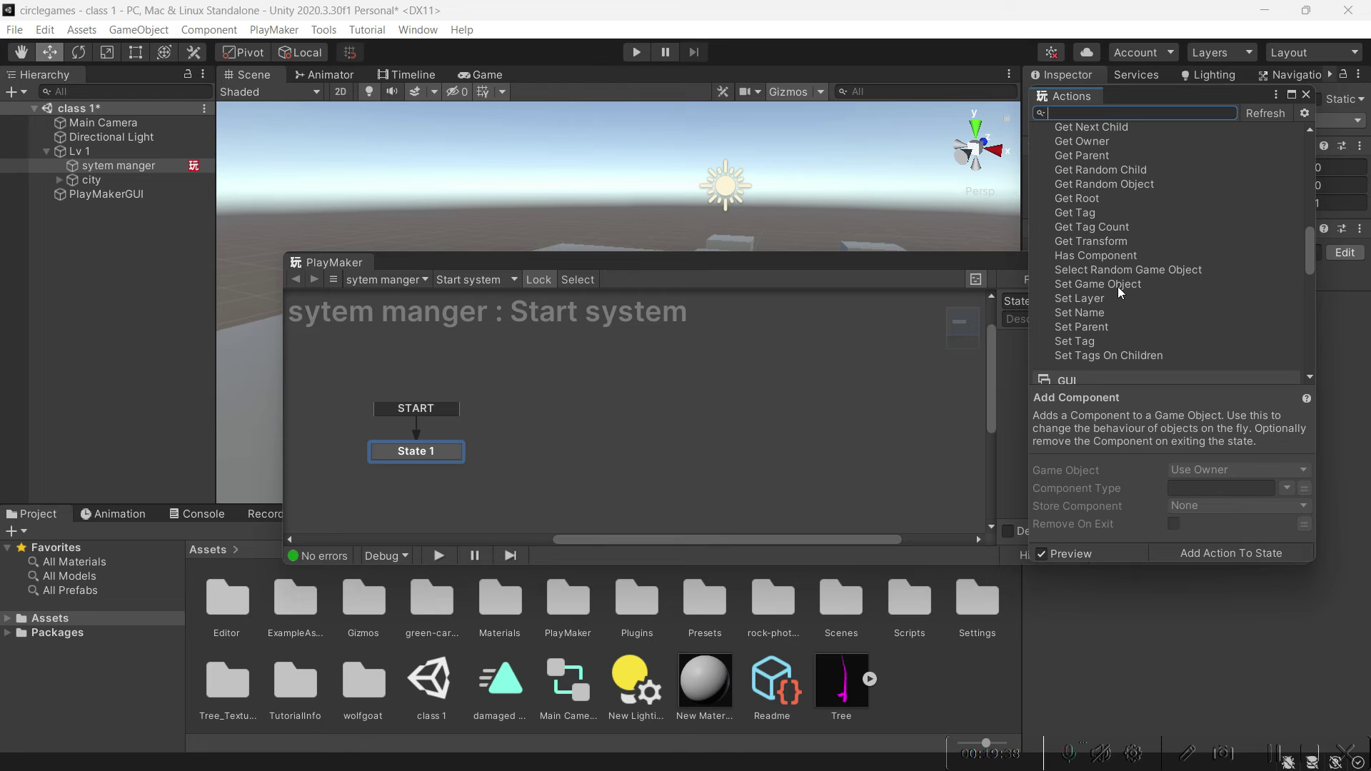
scroll(1117, 286, up, 7)
scroll(1117, 286, down, 2)
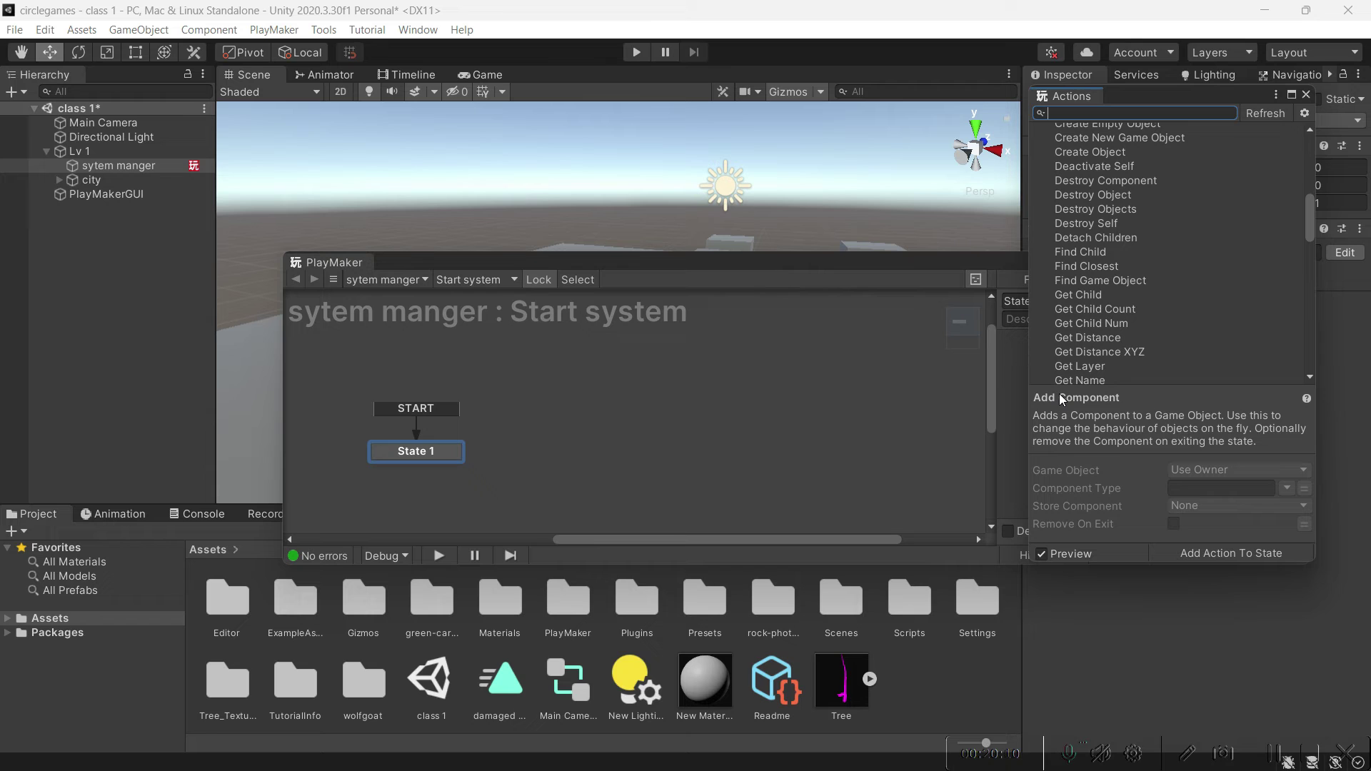
scroll(1144, 287, up, 3)
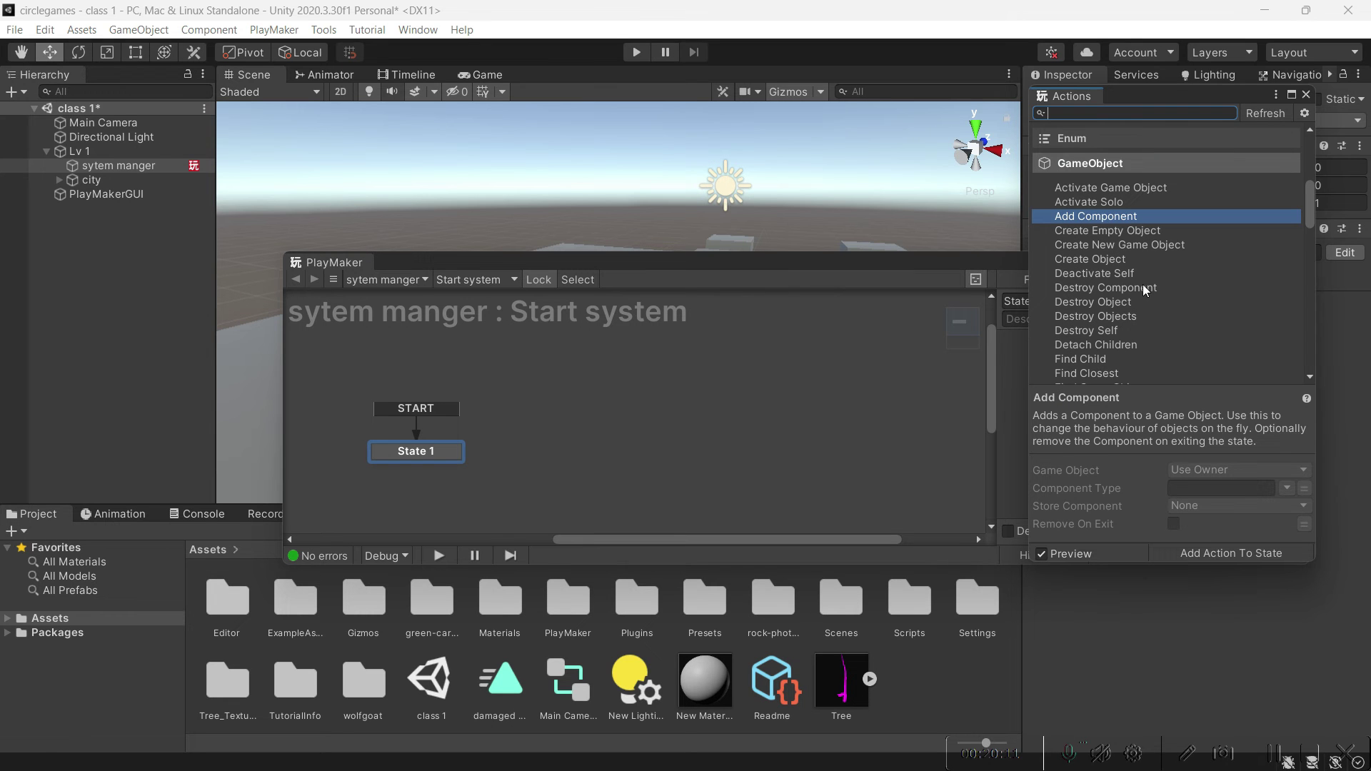
Add the Activate Game Object, Add Component, Destroy Object and Detach Children actions to State 1
click(1112, 187)
double_click(1112, 187)
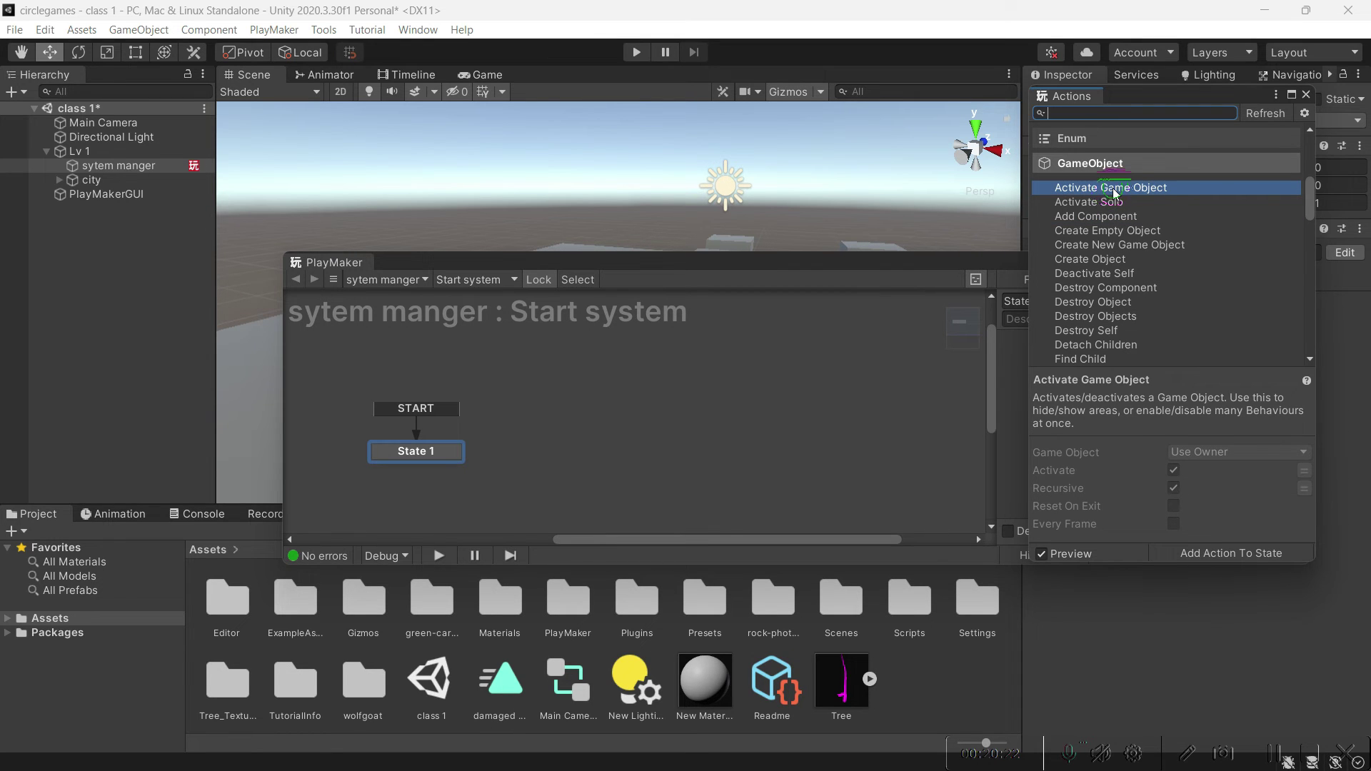
double_click(1111, 216)
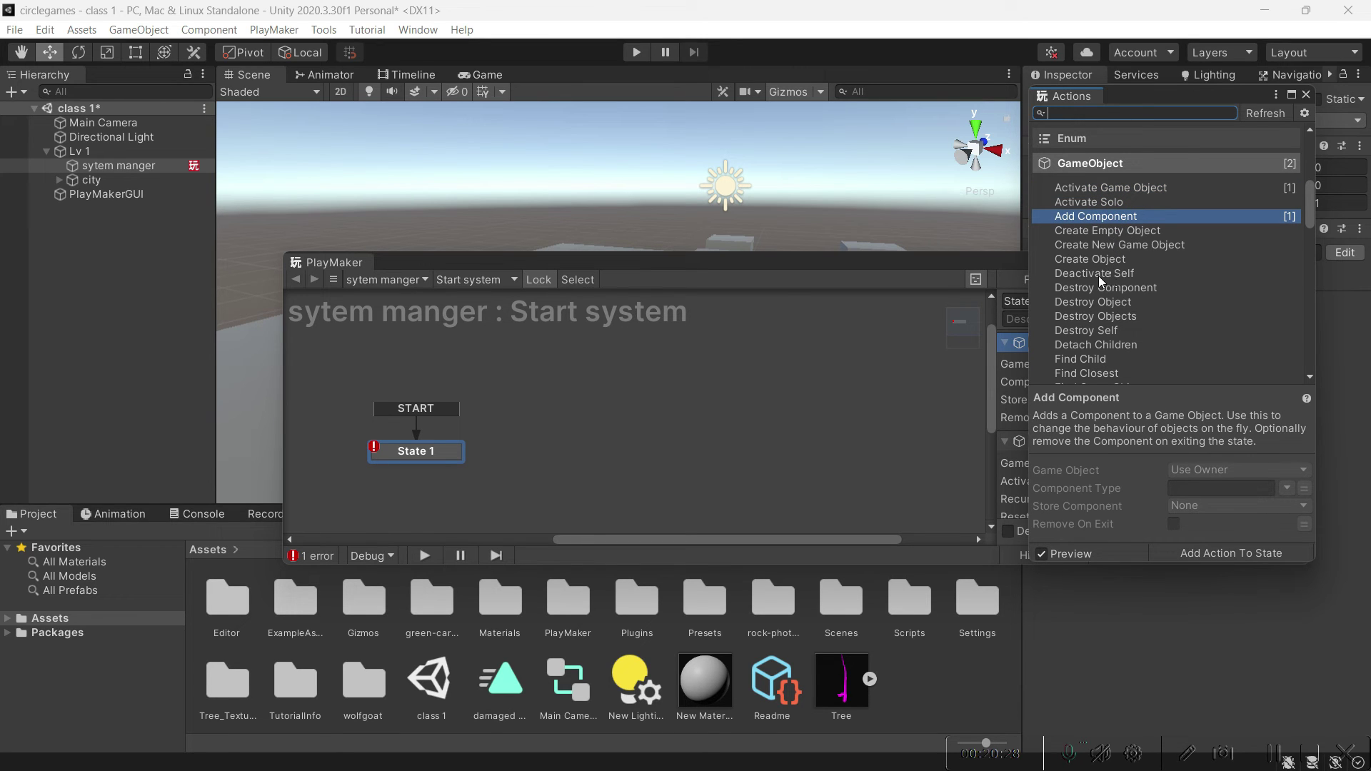
double_click(1118, 302)
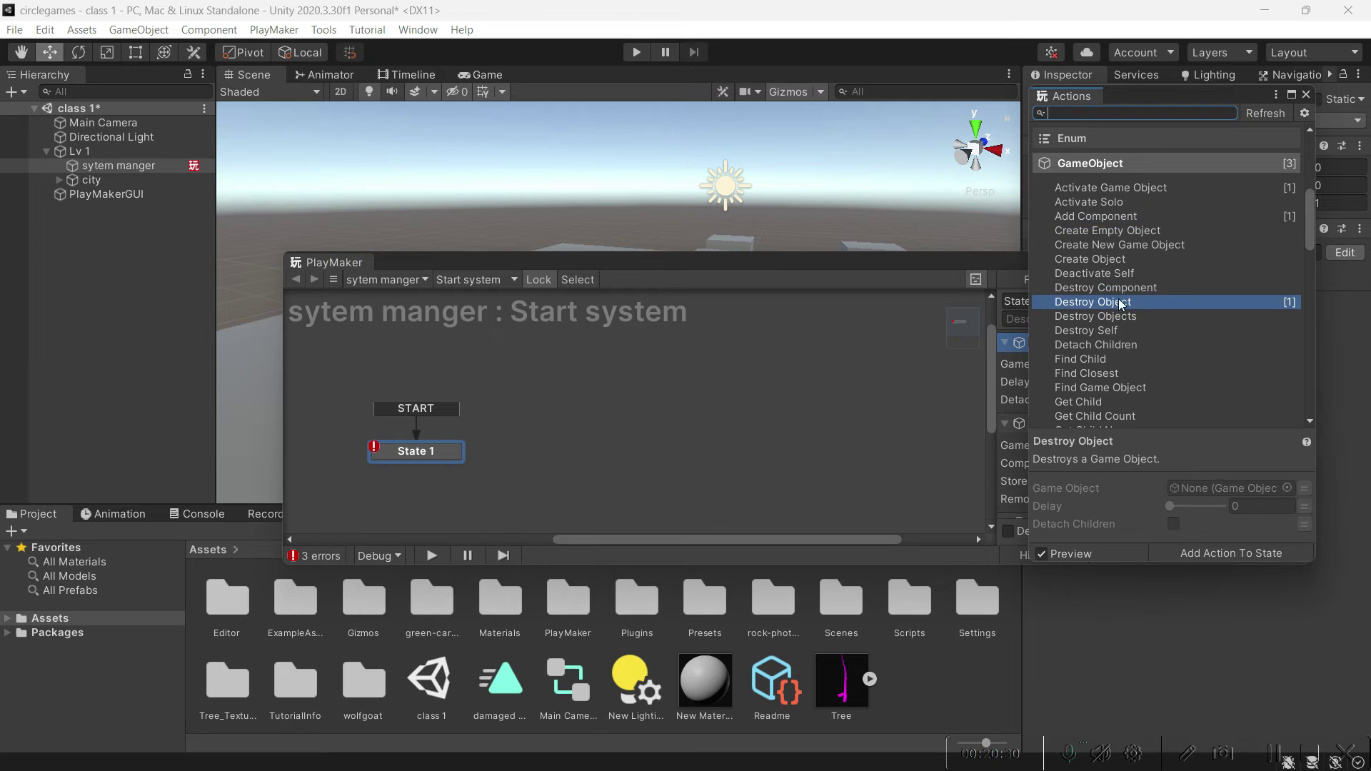
scroll(1129, 342, down, 3)
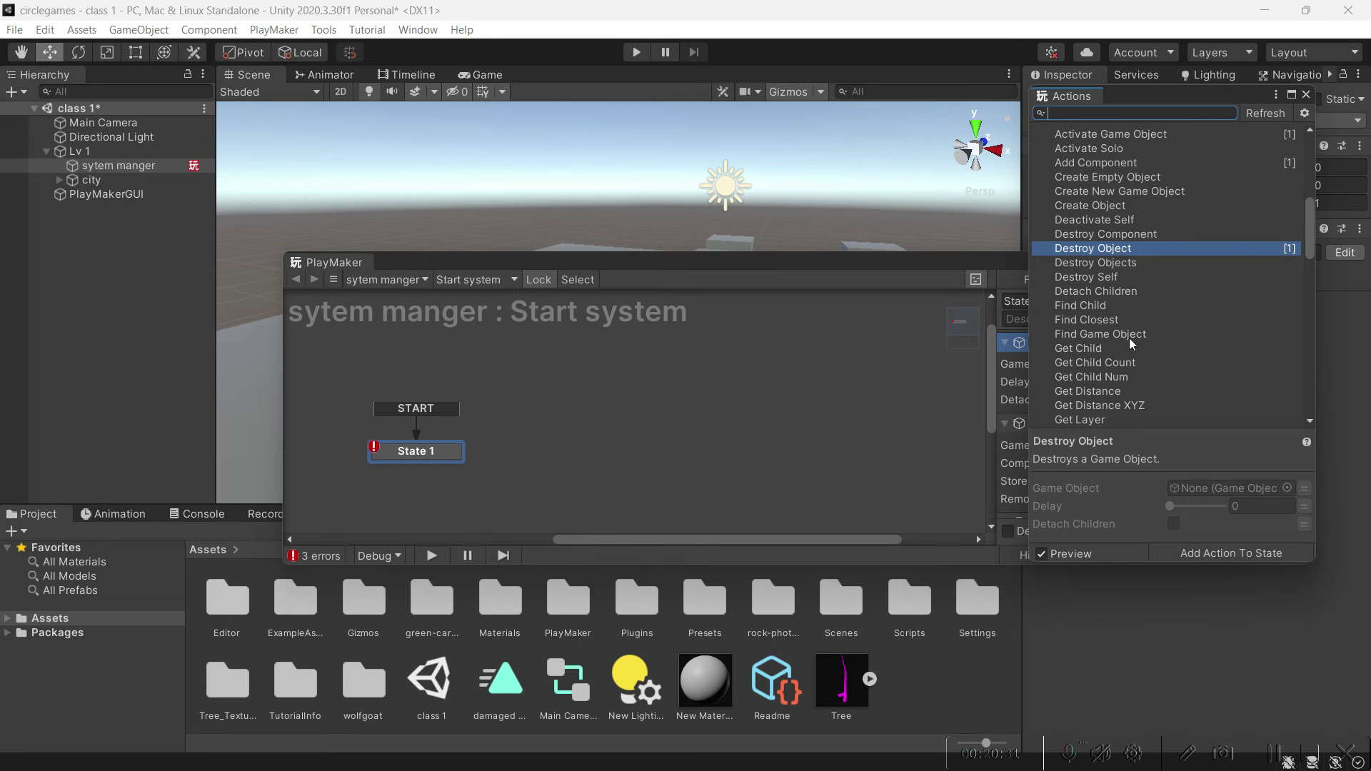
double_click(1113, 290)
Add the Set Tag, Get Tag and Find Game Object actions to State 1
scroll(1116, 289, down, 15)
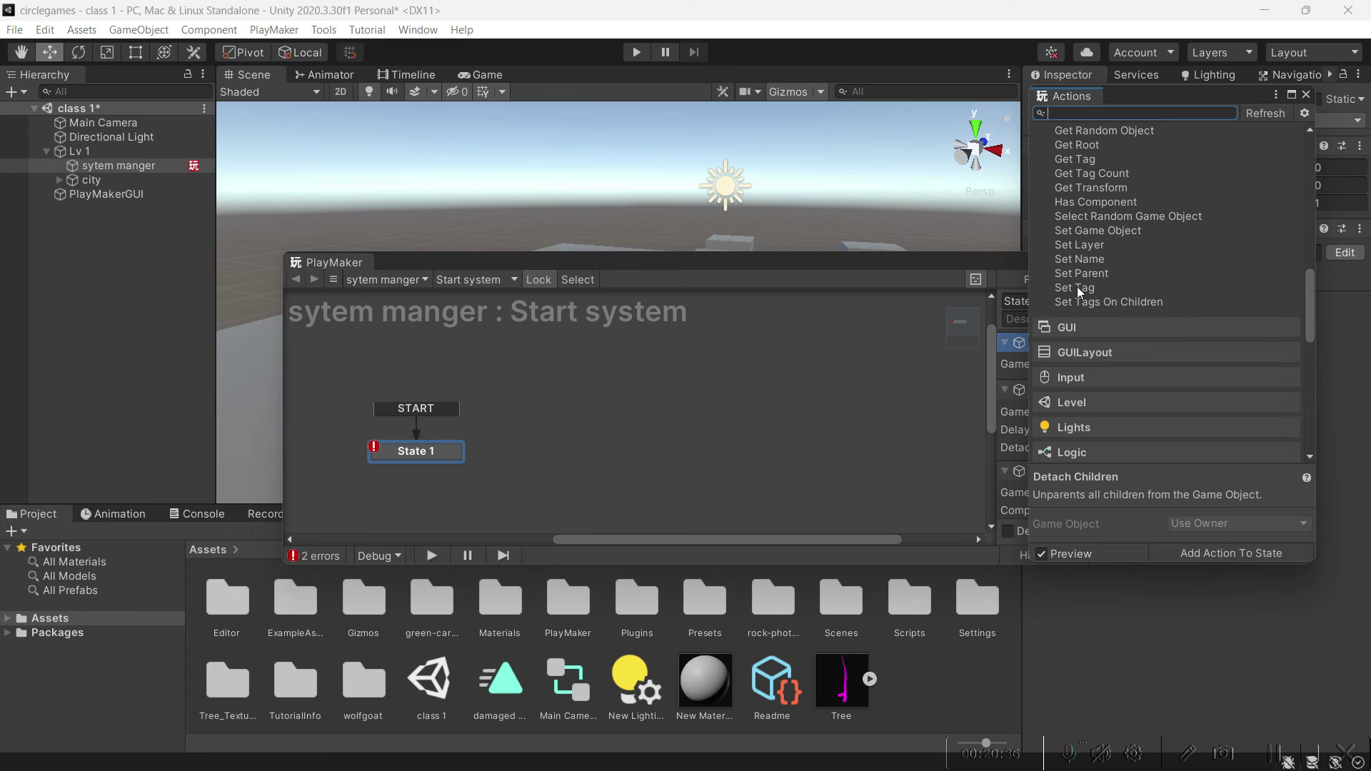
double_click(1077, 286)
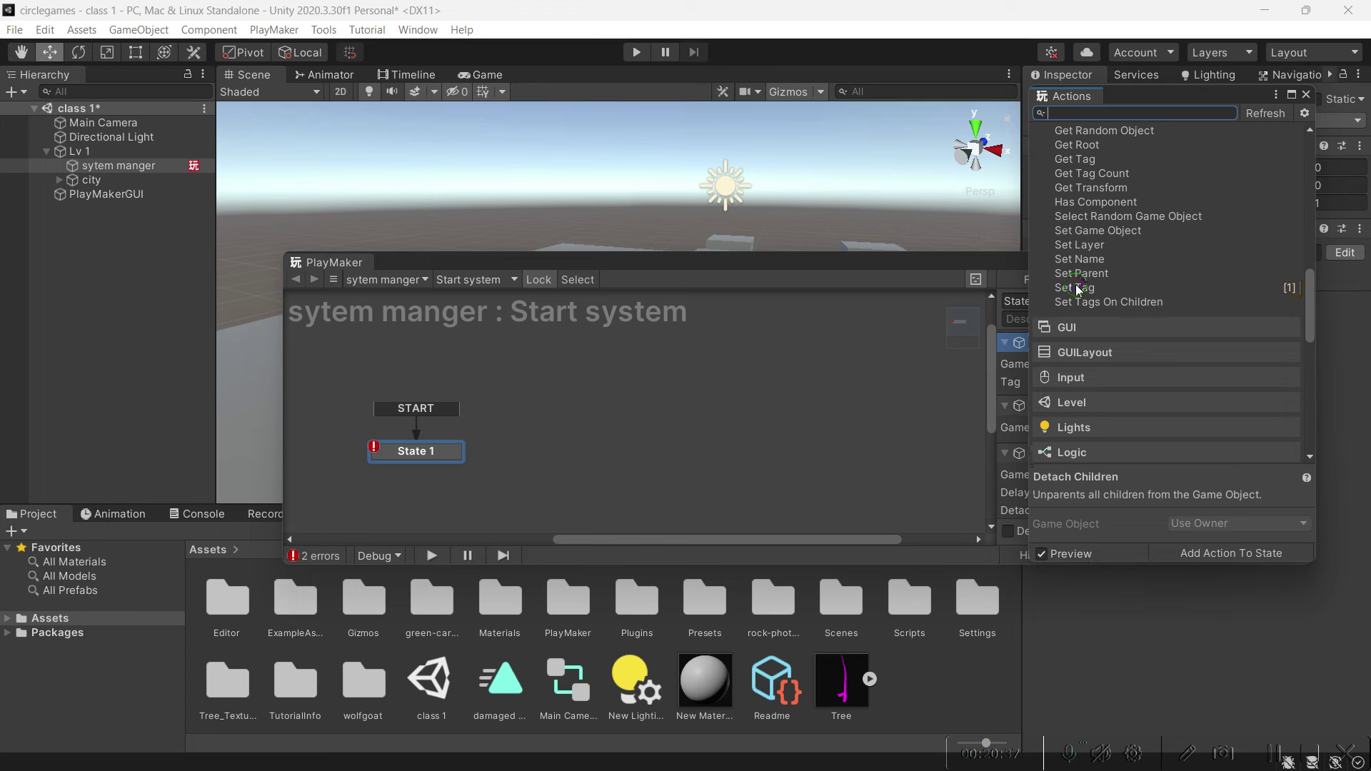
double_click(1077, 160)
scroll(1082, 172, up, 12)
scroll(1085, 188, up, 3)
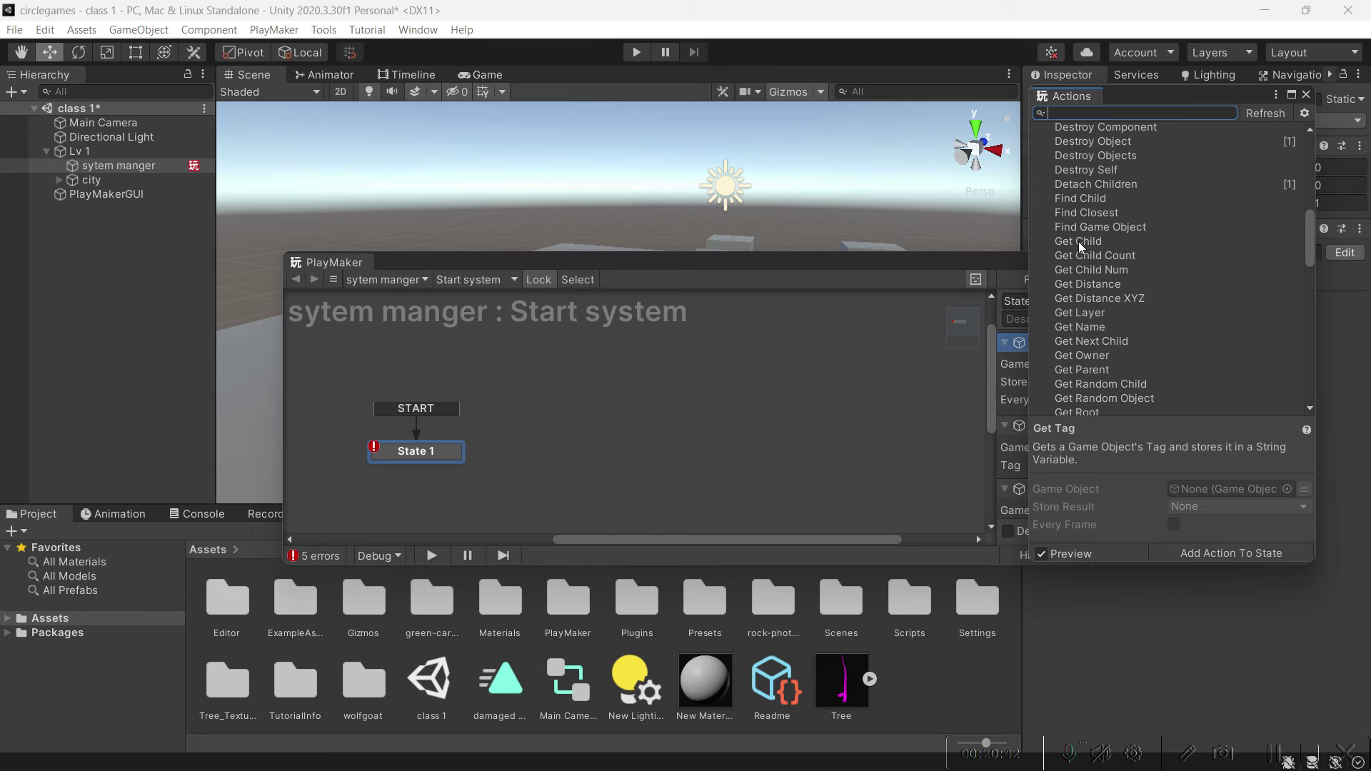
double_click(1085, 227)
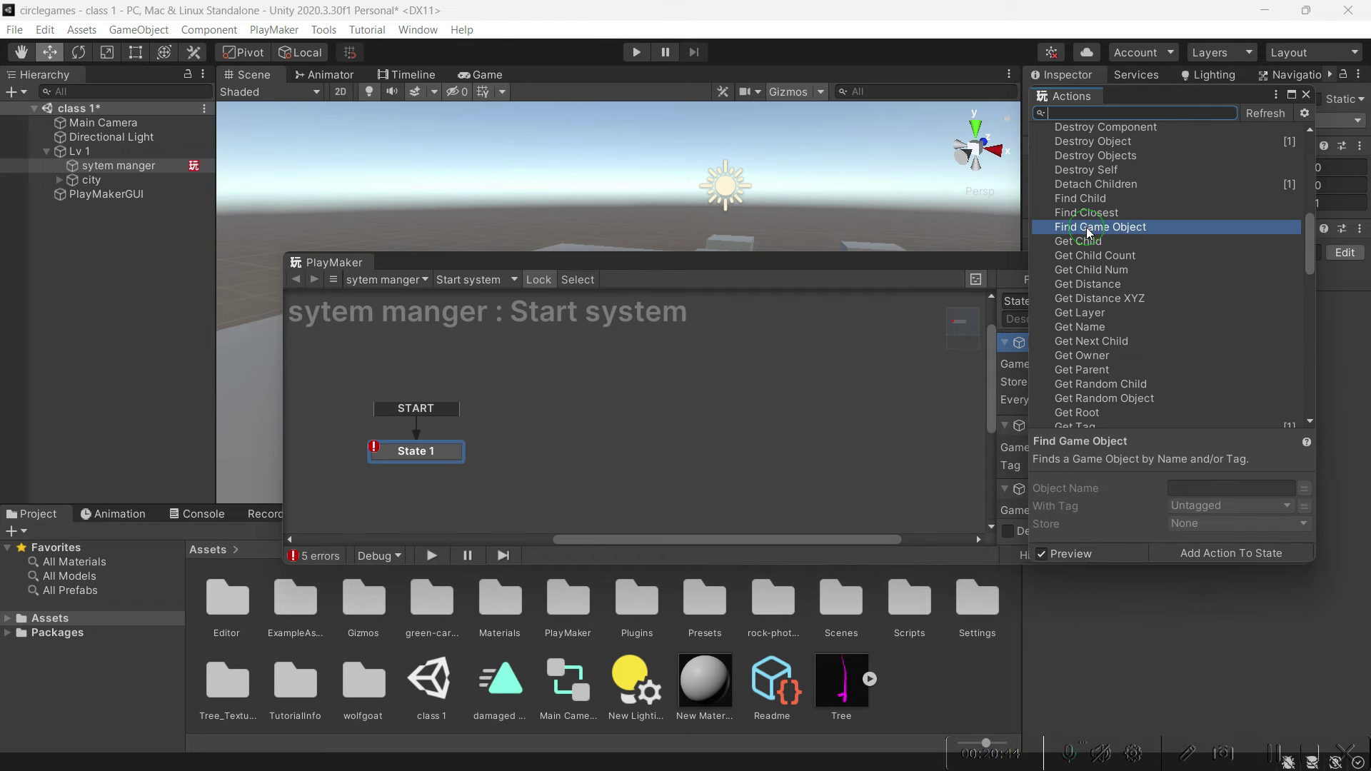
Add the Get Next Child action to State 1 and close the Action Browser
click(1105, 341)
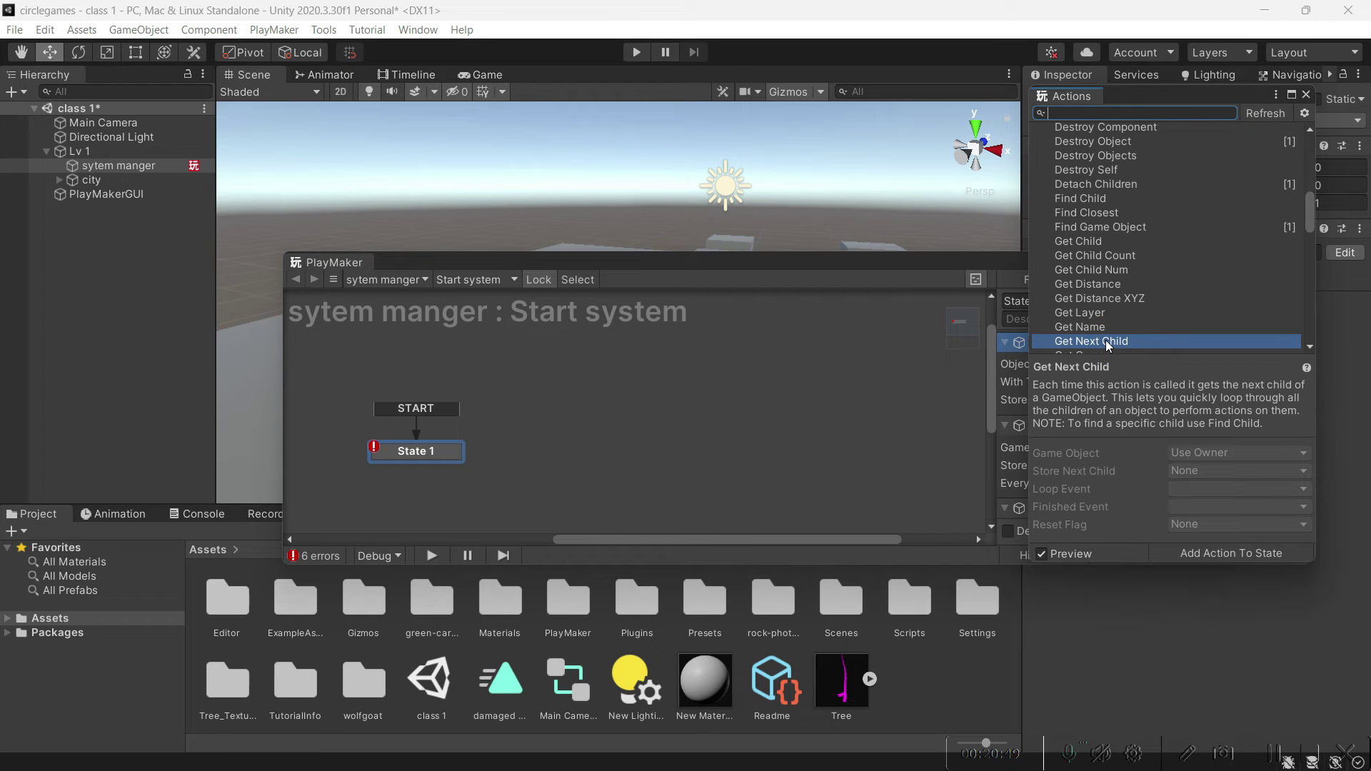
double_click(1105, 340)
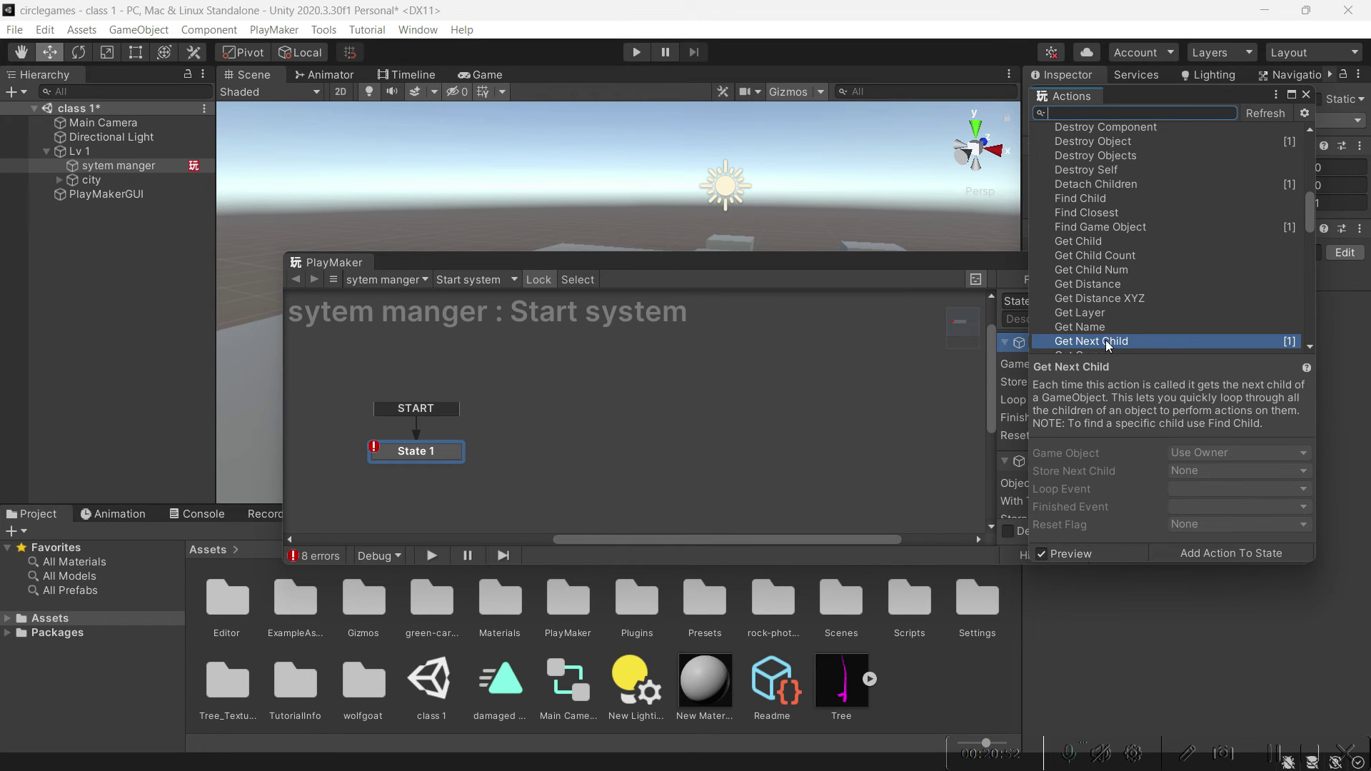
scroll(1106, 340, down, 5)
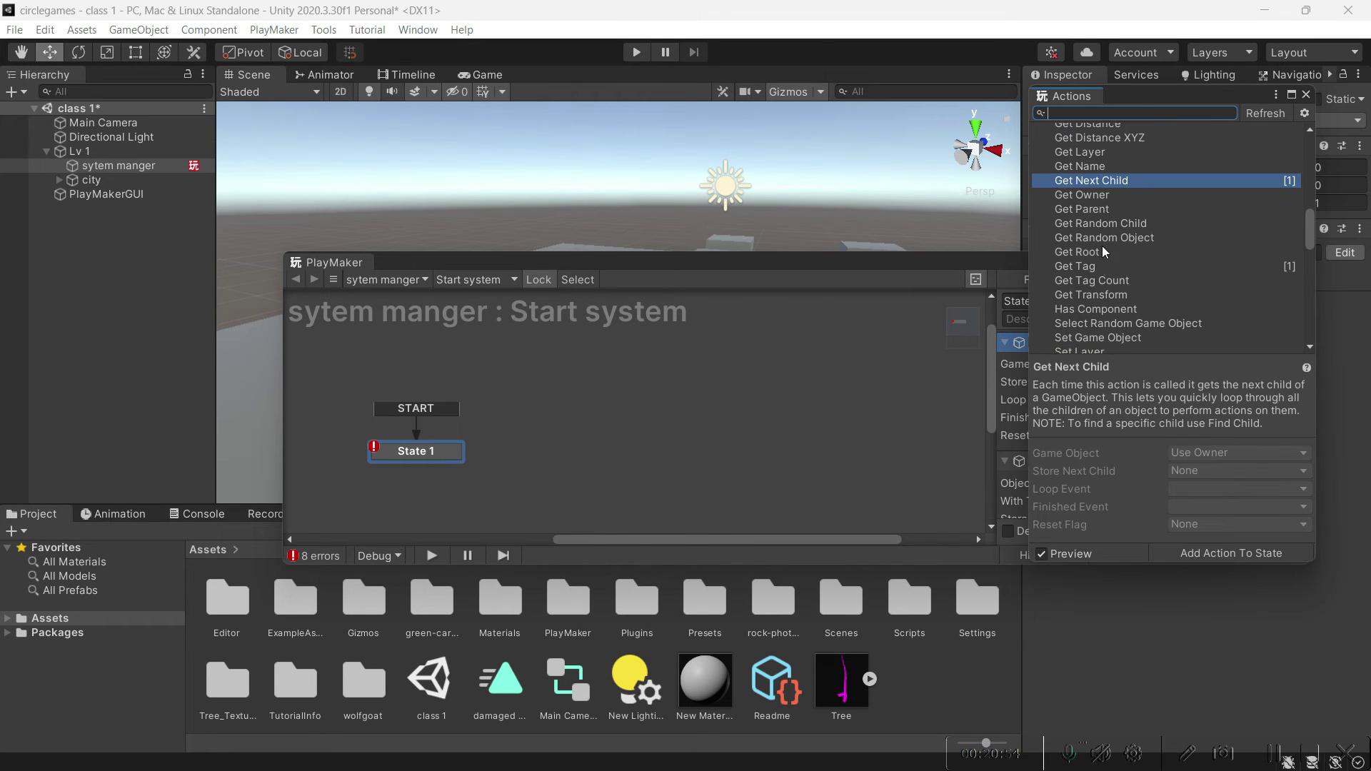
scroll(1098, 235, down, 2)
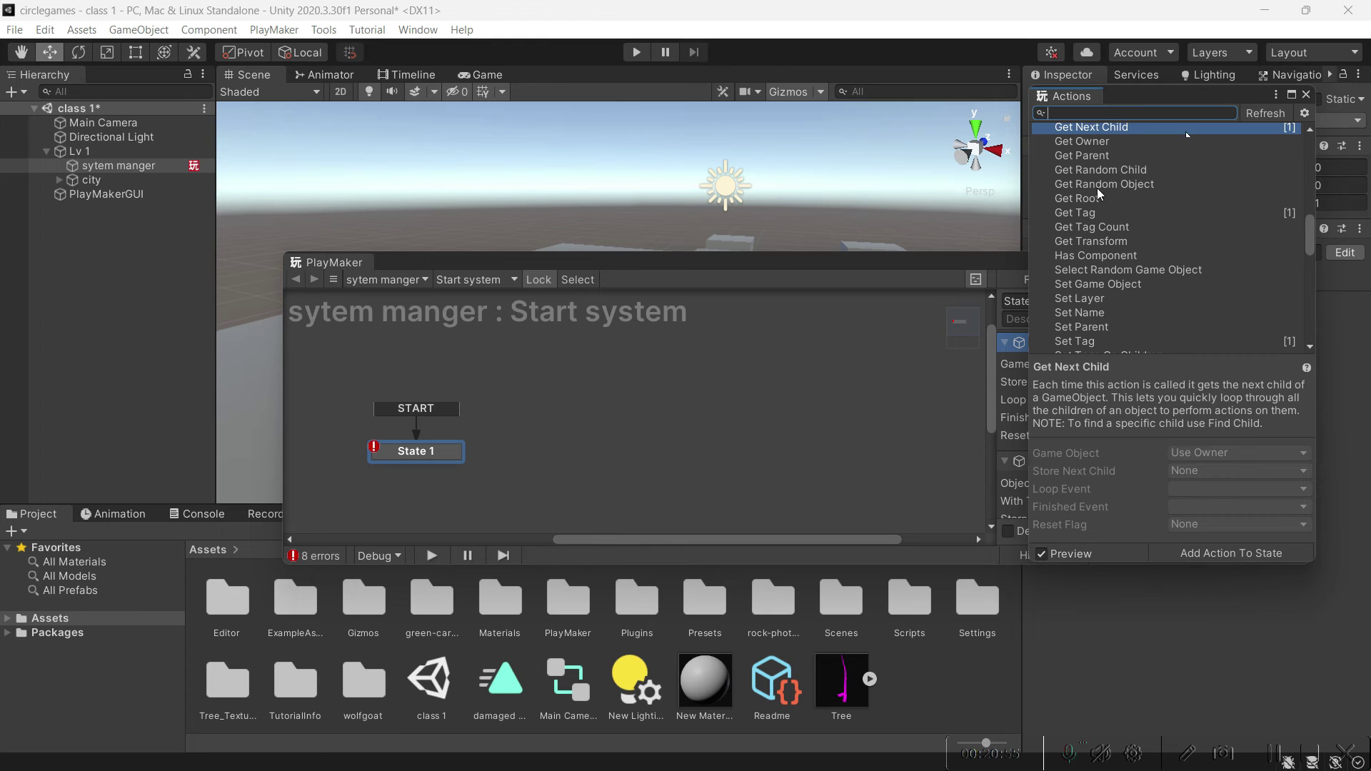
click(1306, 95)
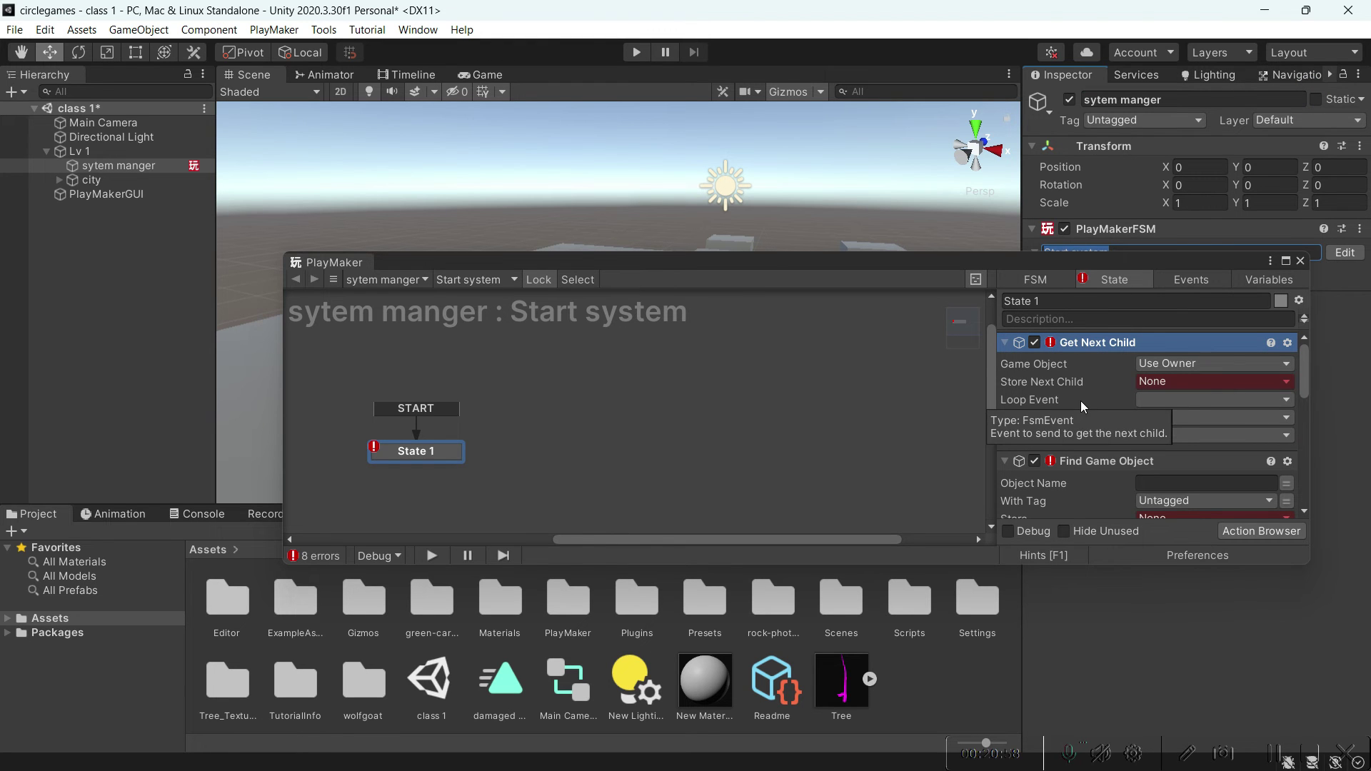
Set Get Next Child's Game Object to Specify Game Object and assign the w object from the city group
scroll(1087, 414, down, 5)
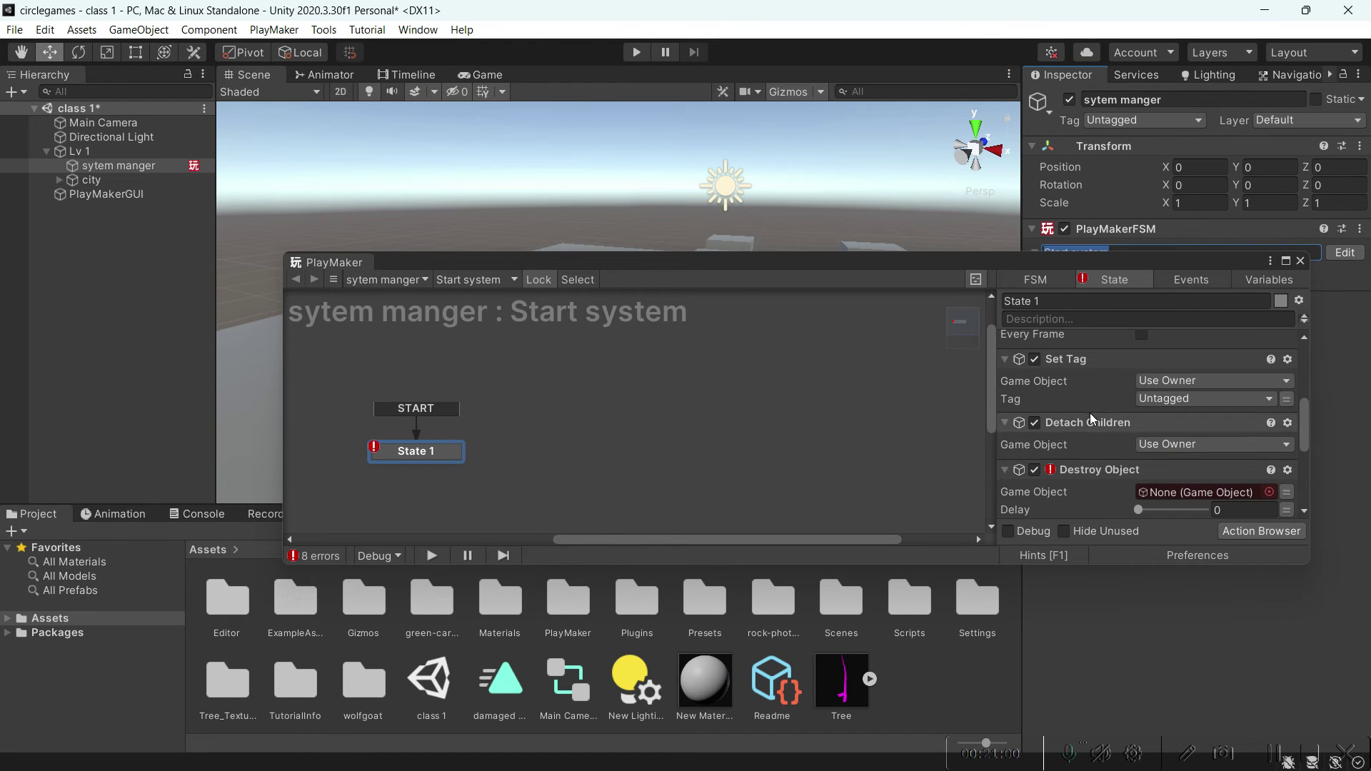
scroll(1090, 413, down, 1)
scroll(1089, 410, up, 5)
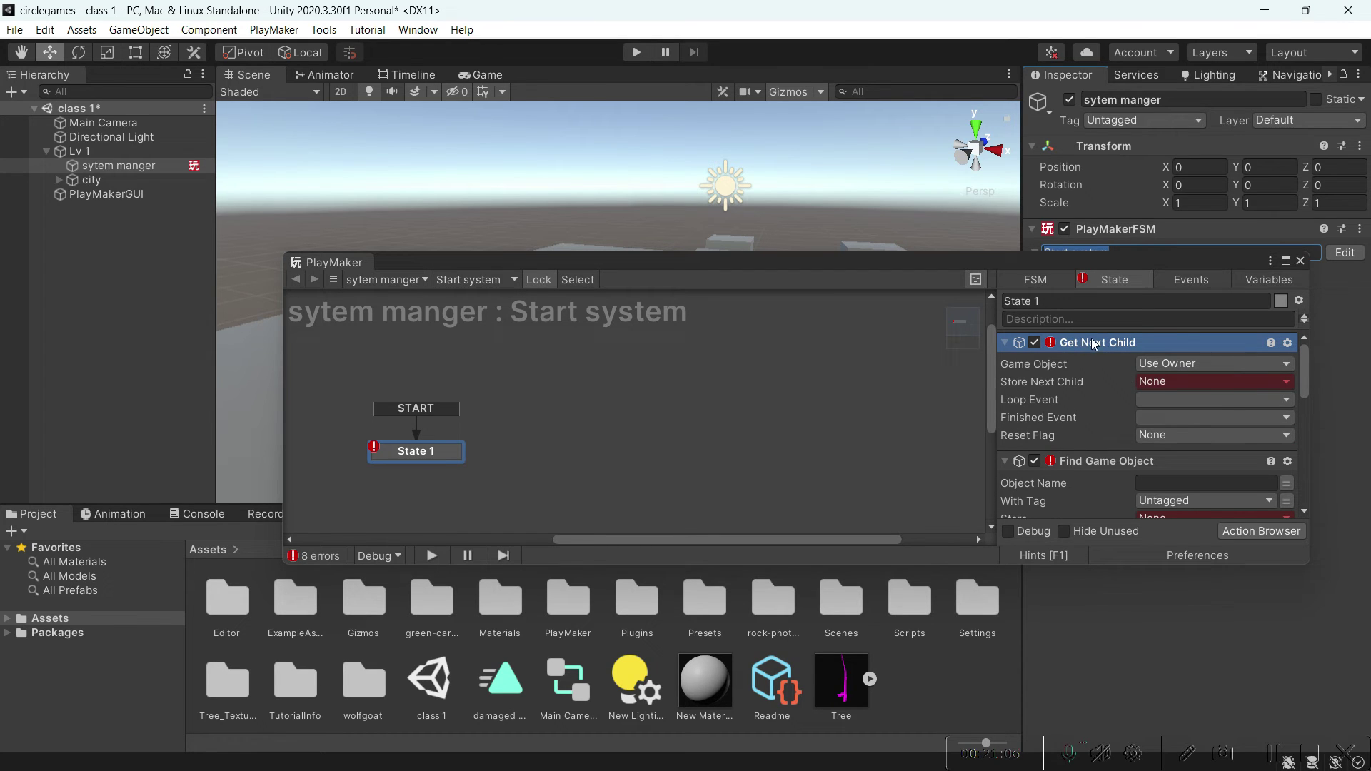
click(59, 180)
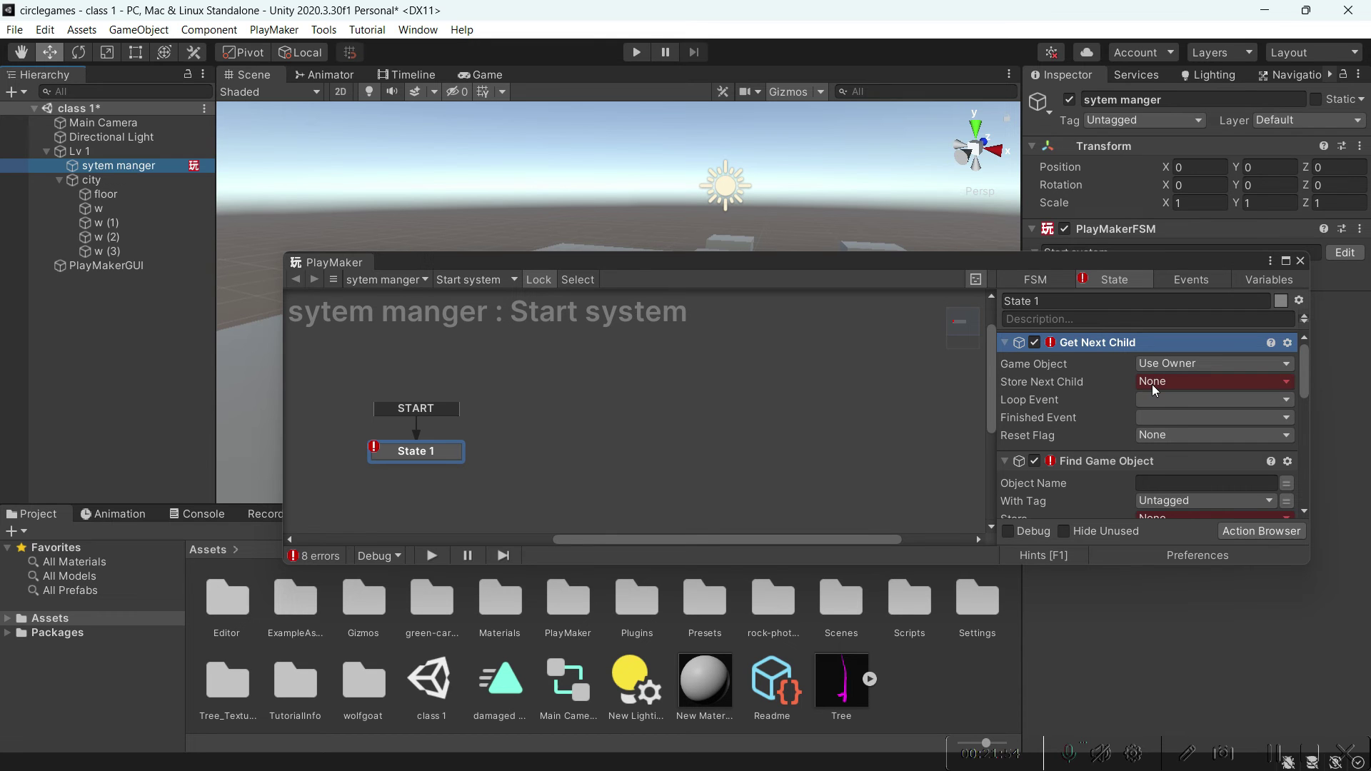
click(1191, 365)
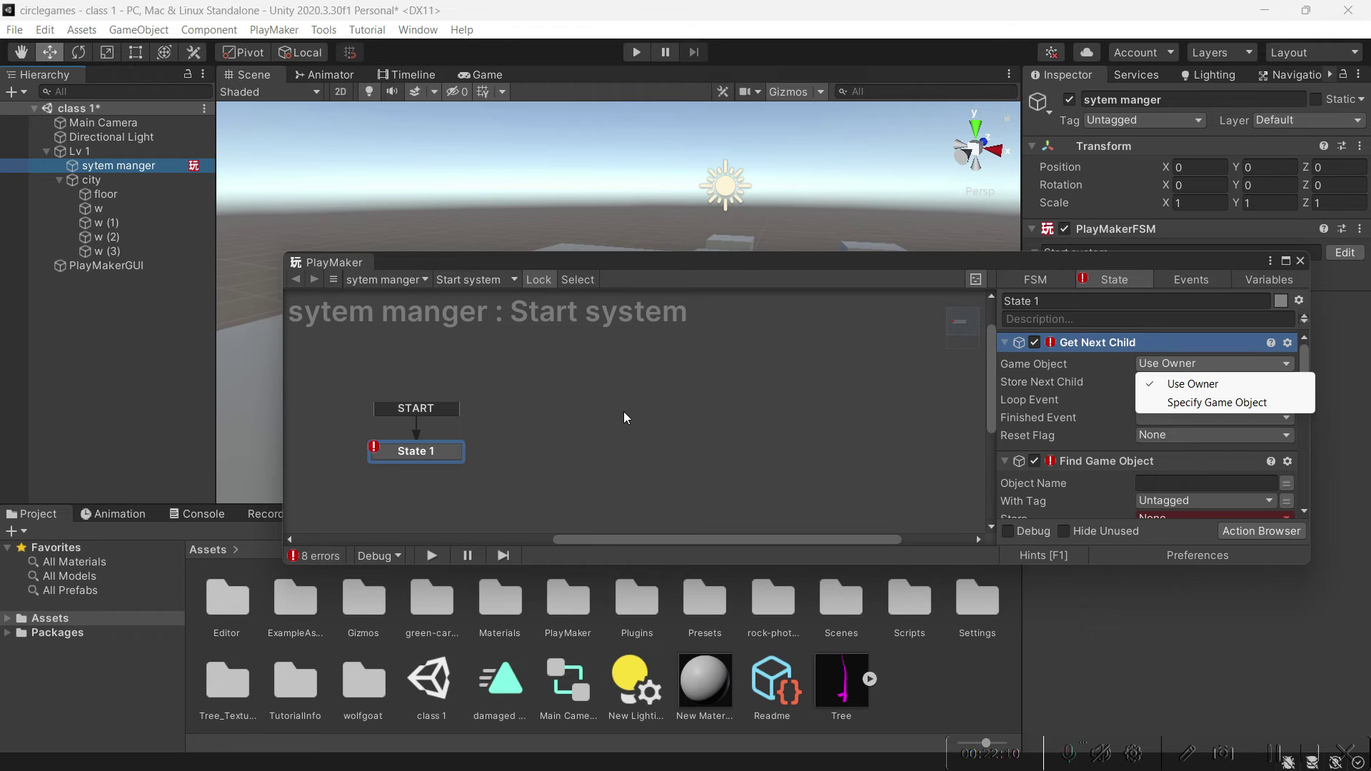
click(1160, 389)
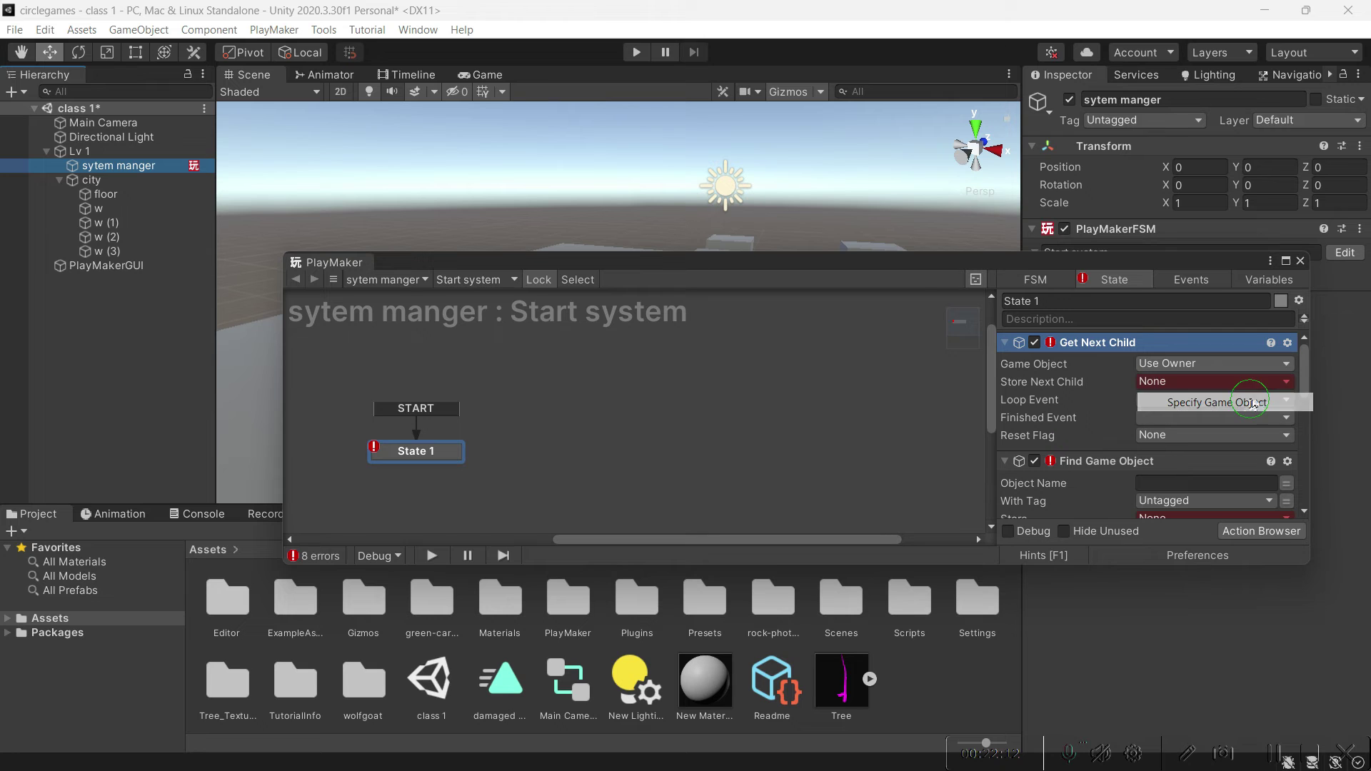
click(1152, 364)
click(1153, 368)
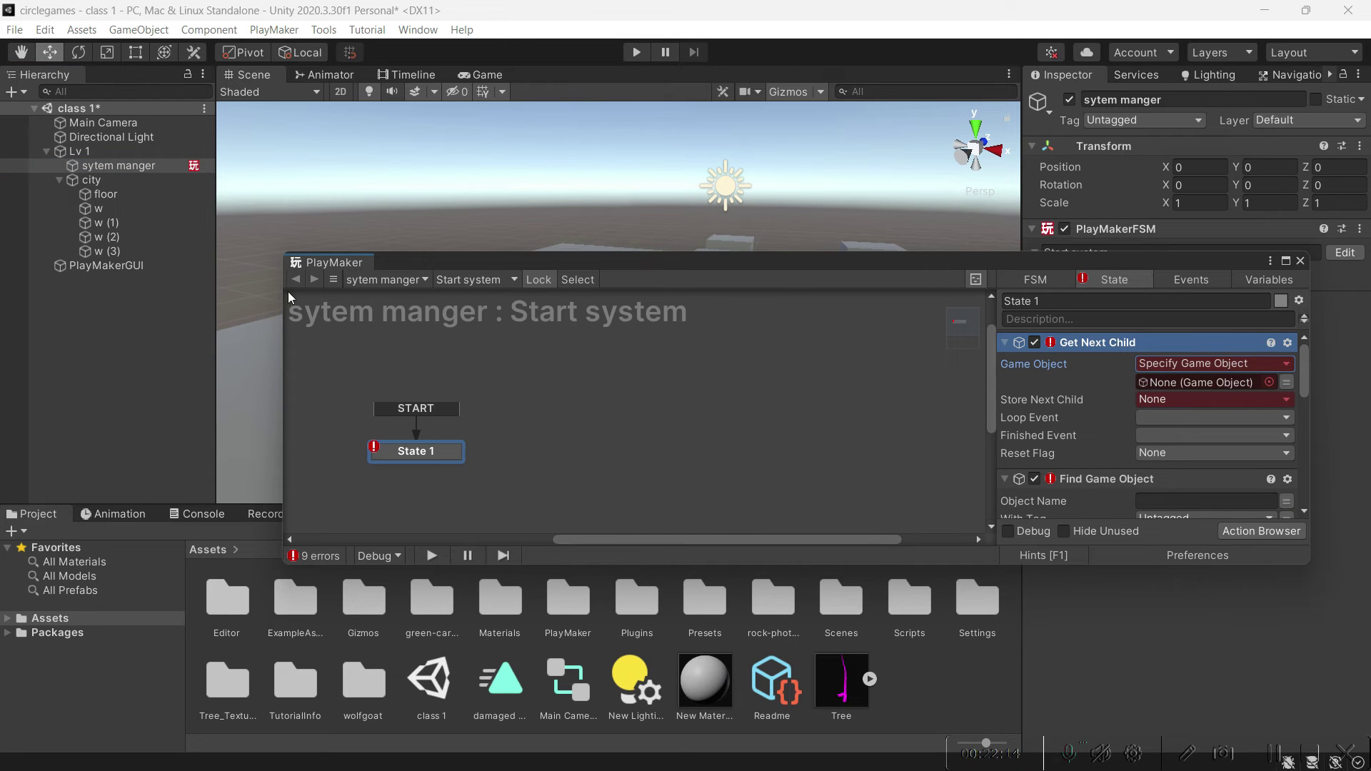
drag(57, 204, 1157, 382)
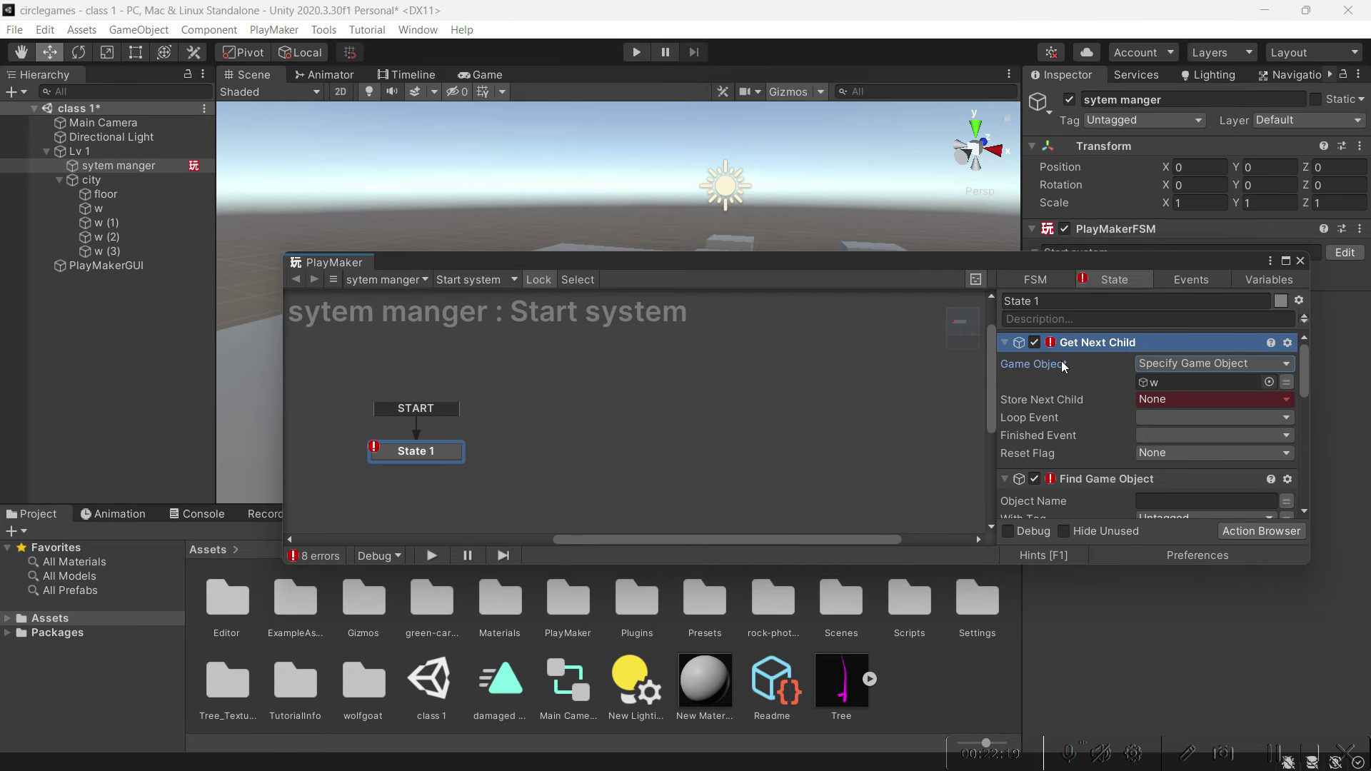
Try to assign another Hierarchy object to Get Next Child, and remove that action from State 1
mouse_move(1061, 361)
click(100, 182)
drag(243, 216, 1207, 382)
right_click(1120, 341)
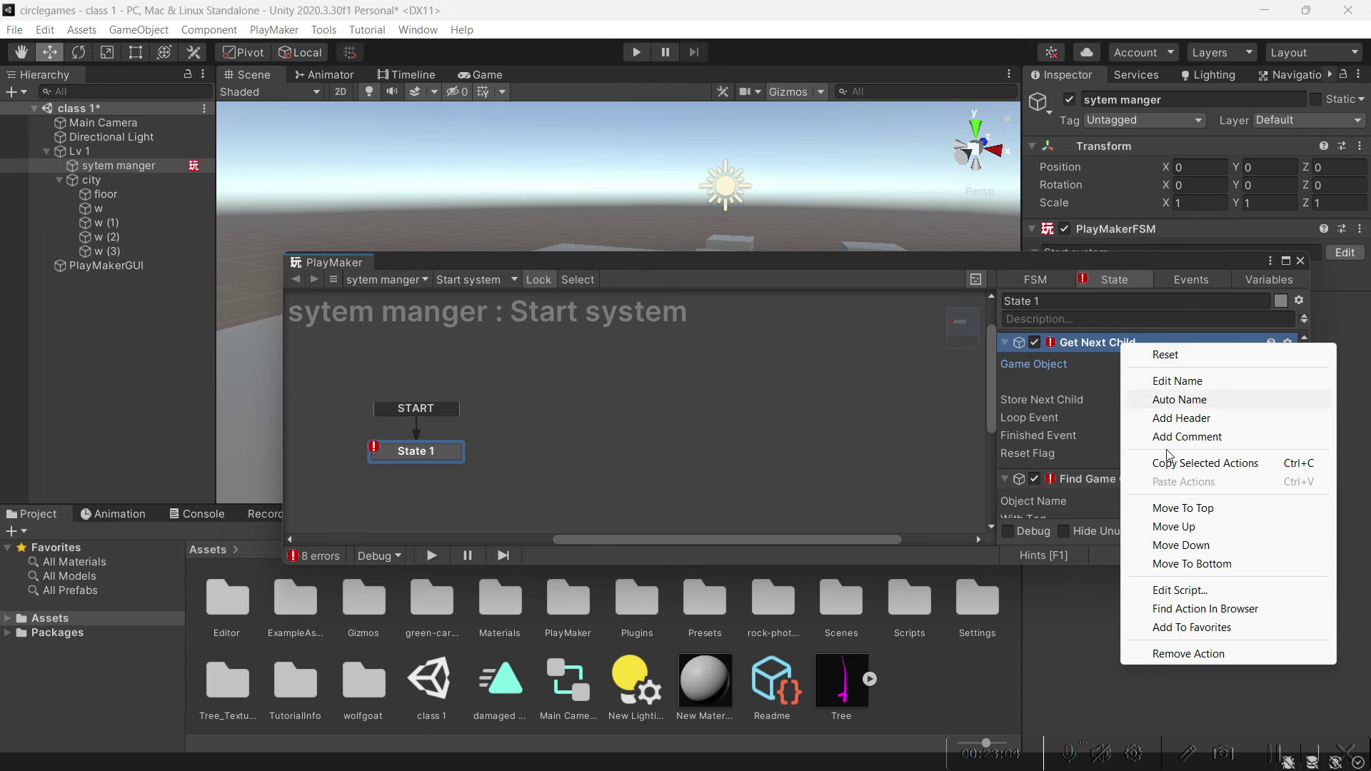
click(1142, 651)
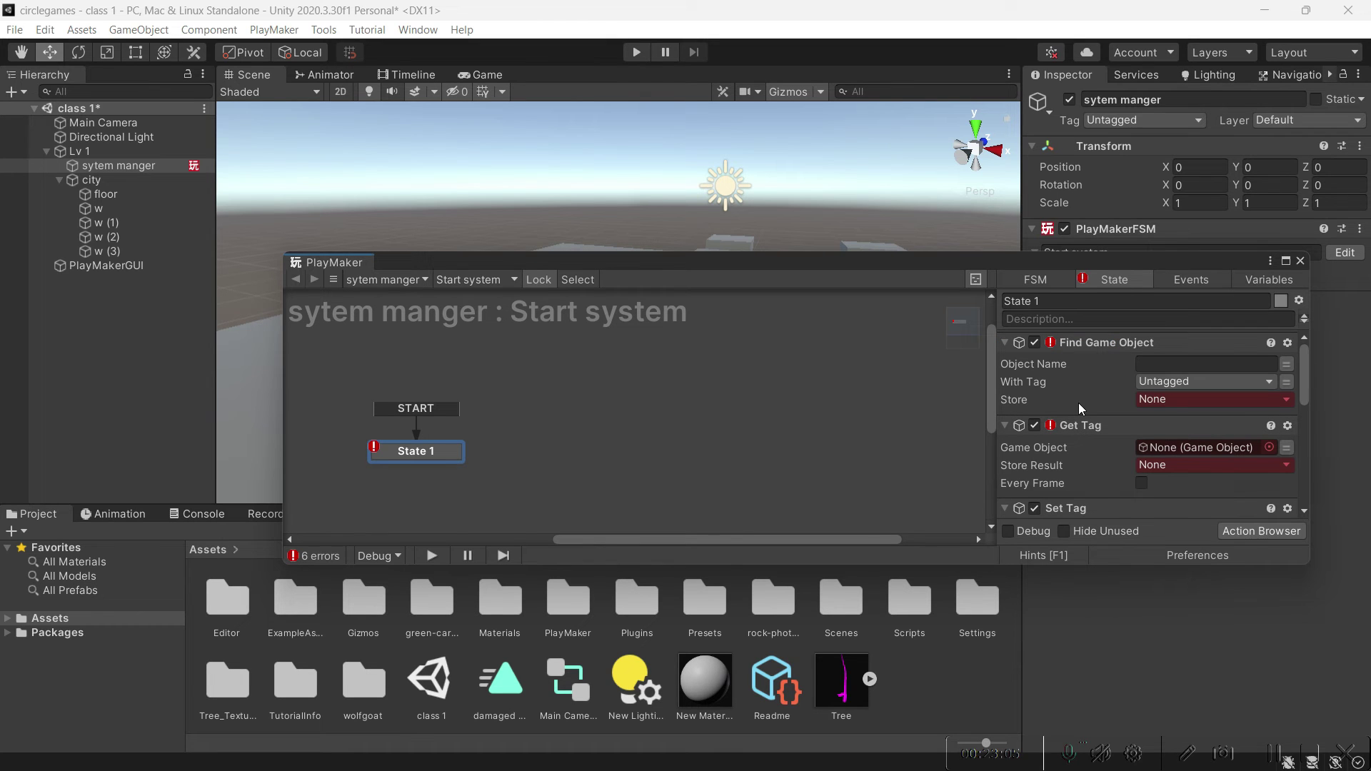
Examine the With Tag options of Find Game Object and the layer options of sytem manger
click(1151, 383)
click(1125, 389)
drag(1071, 270, 1003, 298)
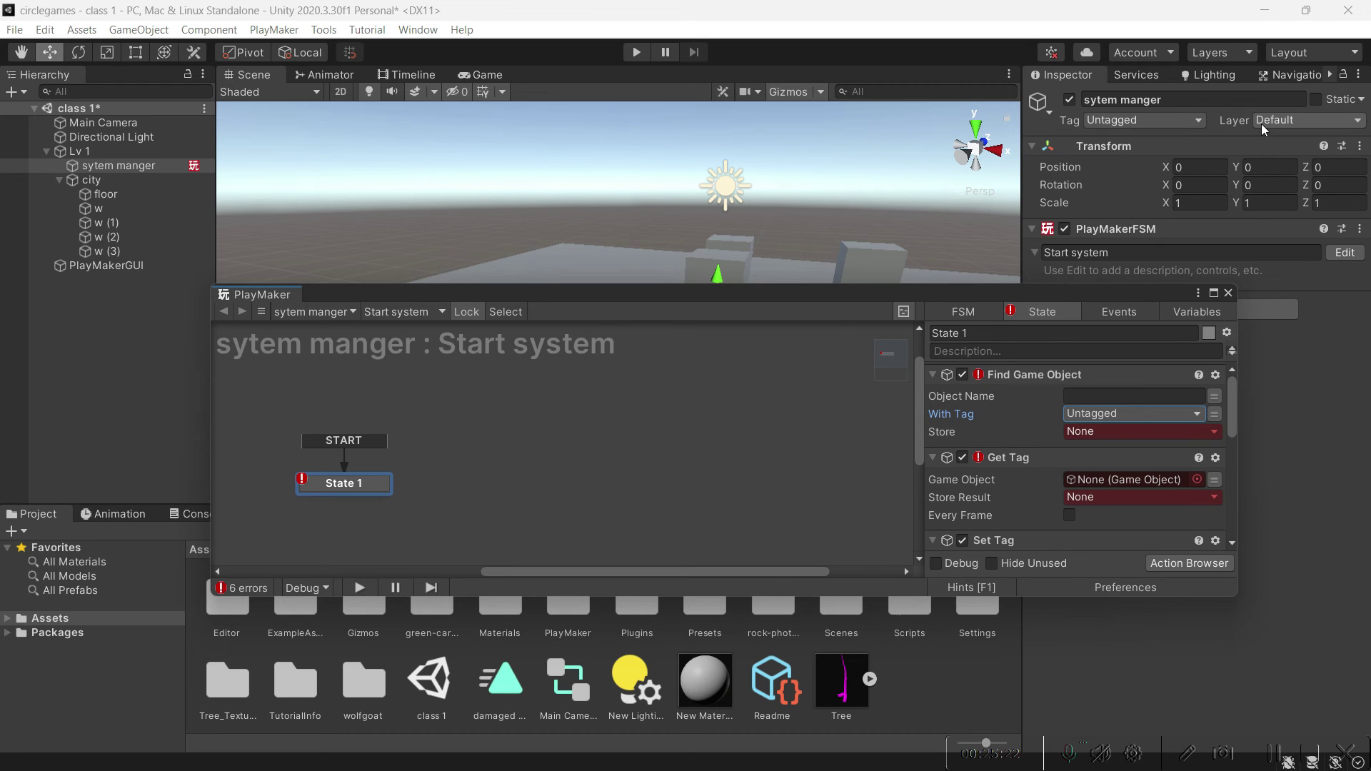
click(1260, 123)
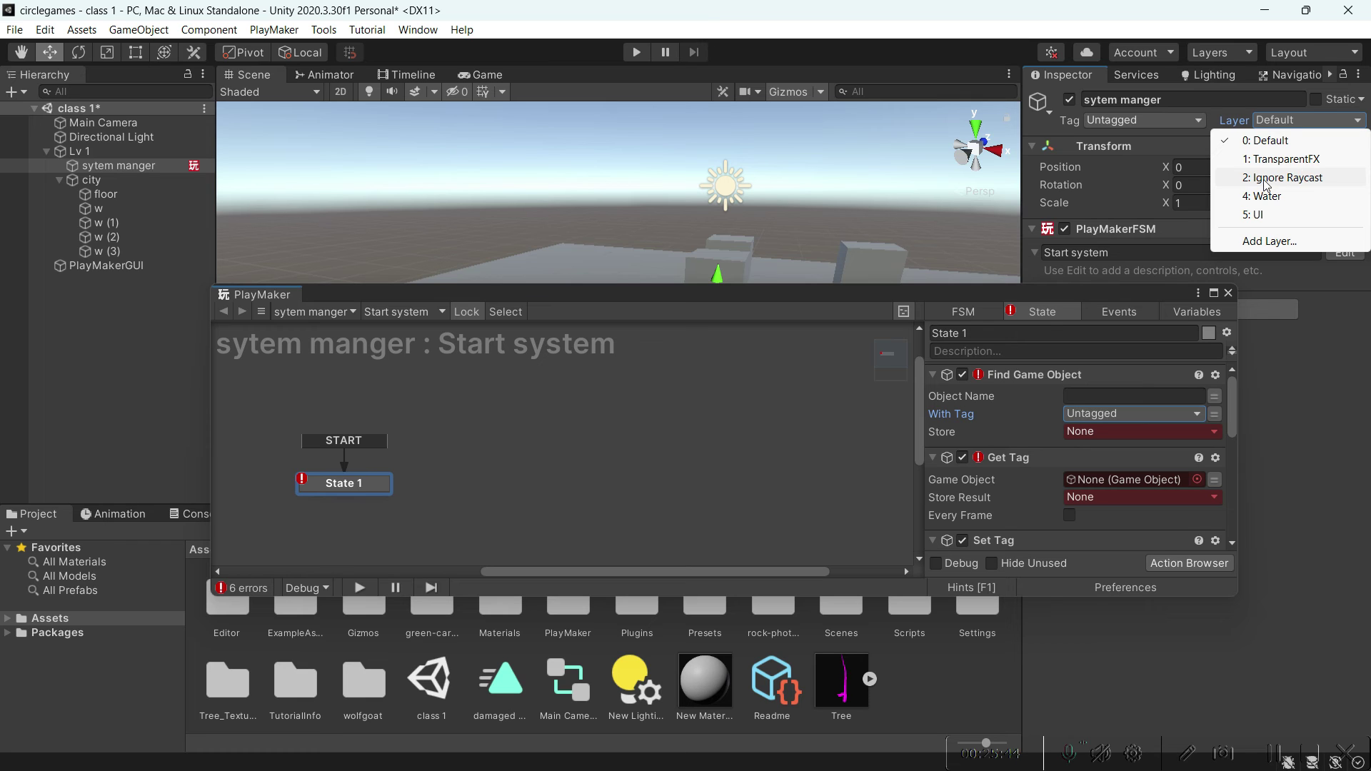
click(1185, 118)
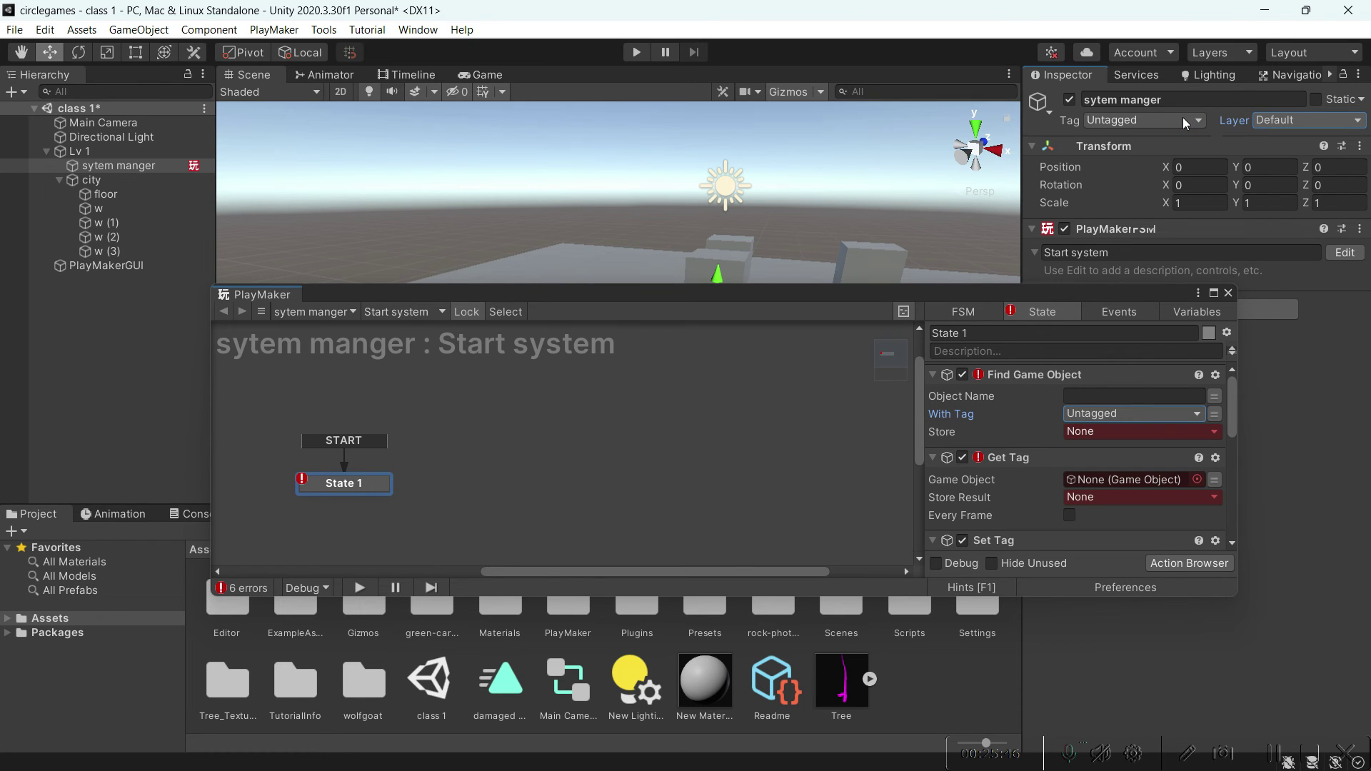
Check the tags available for sytem manger, and set Find Game Object's With Tag to Respawn
click(1182, 117)
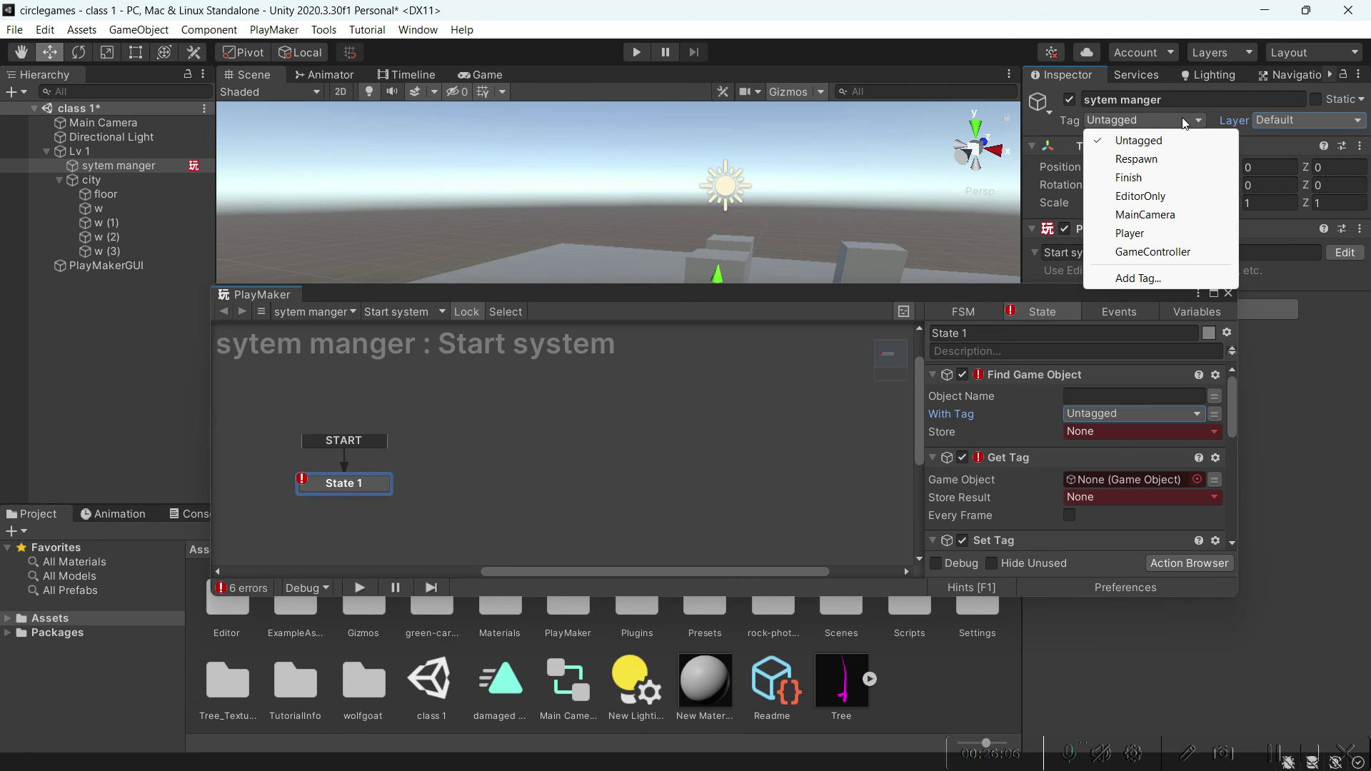
click(705, 607)
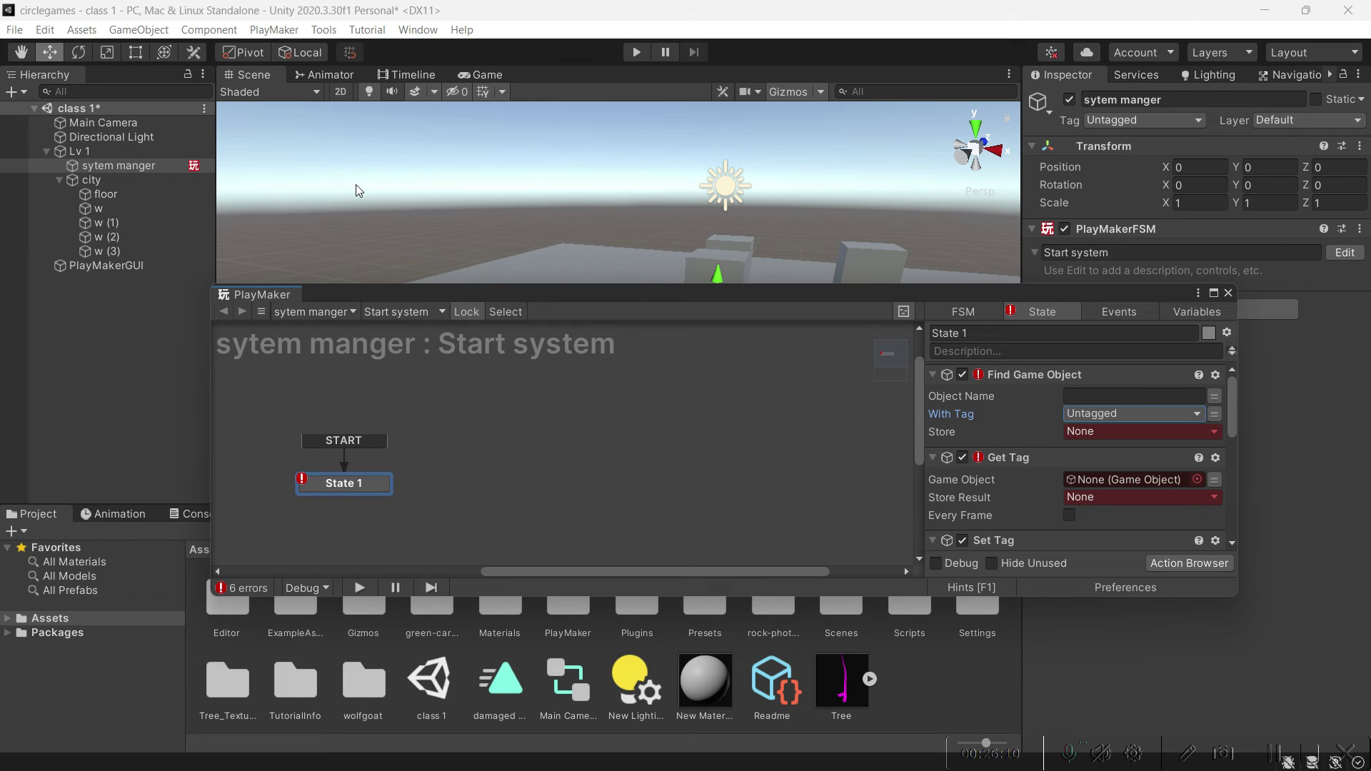
click(1127, 417)
click(1069, 398)
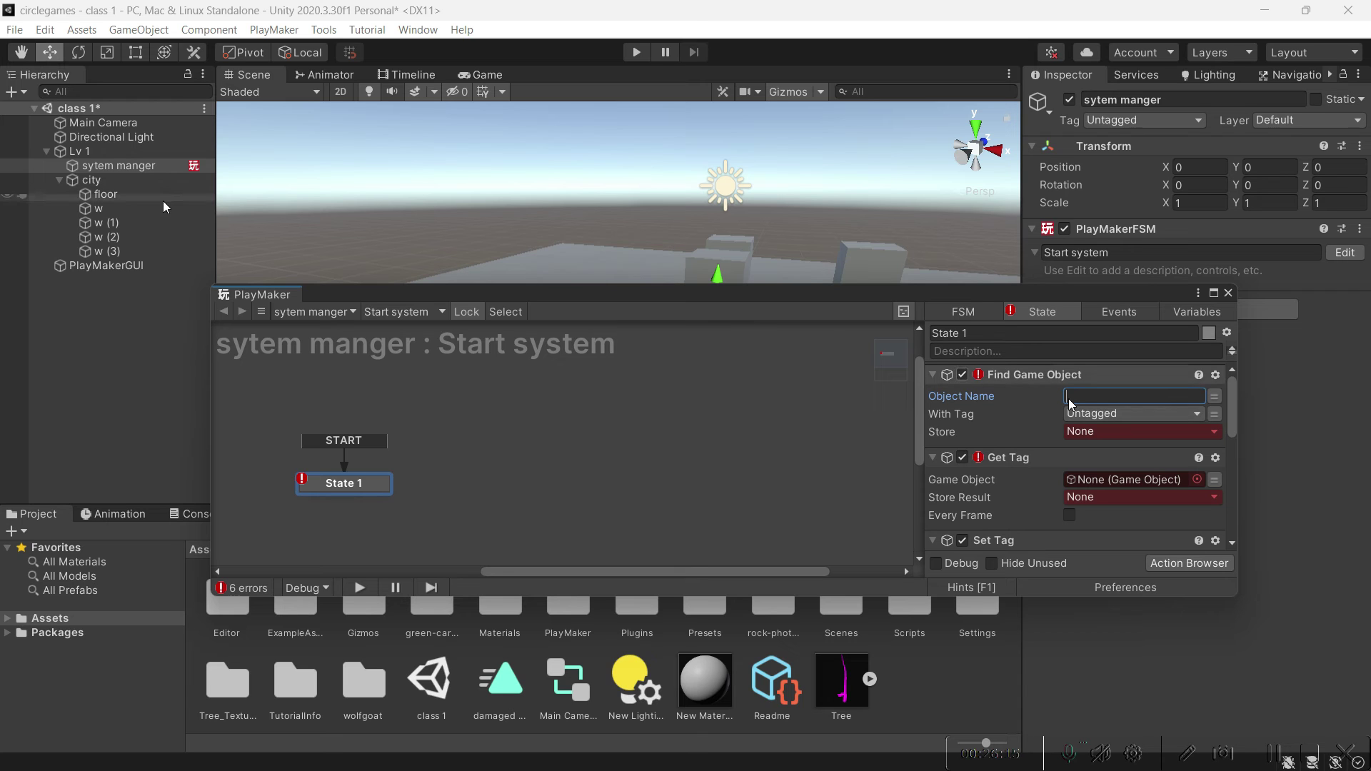
click(1091, 413)
click(1103, 450)
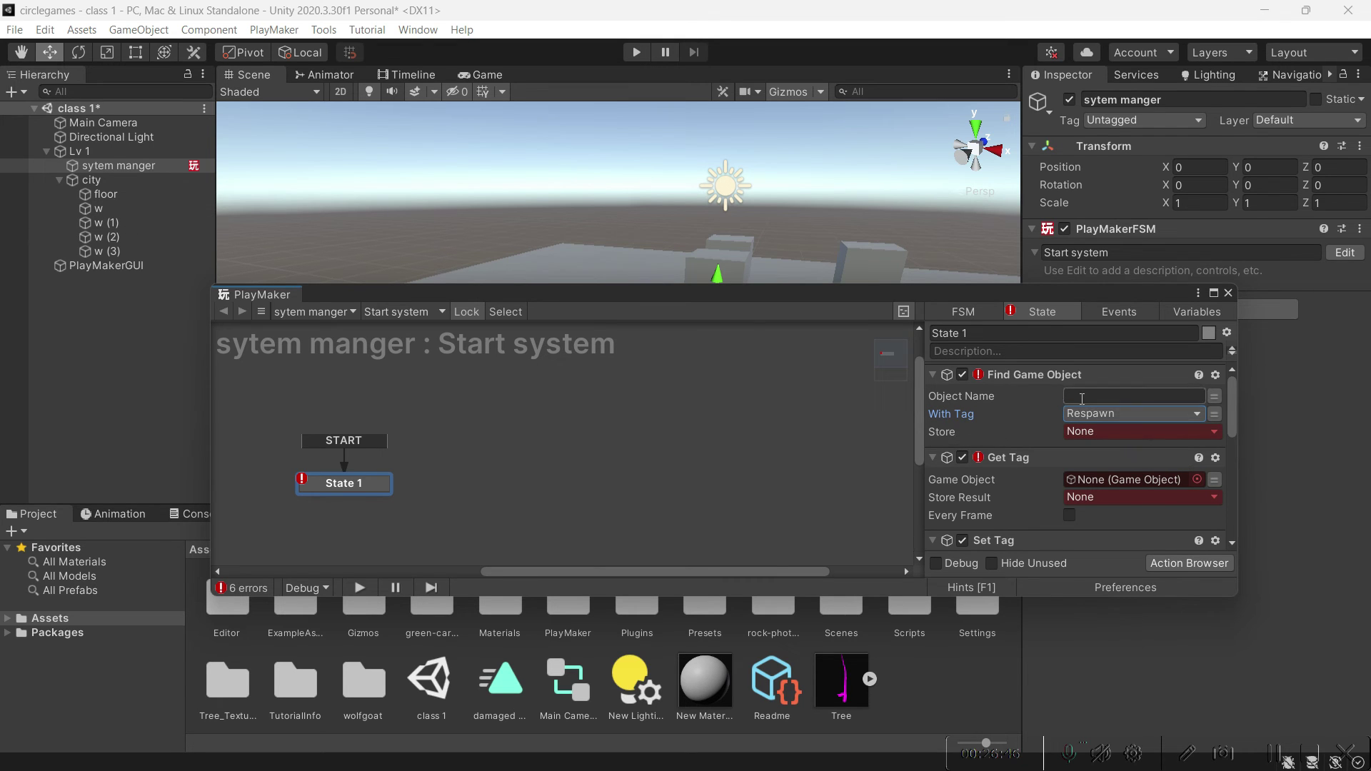
Remove the Find Game Object and Get Tag actions from State 1
right_click(1044, 375)
click(1105, 680)
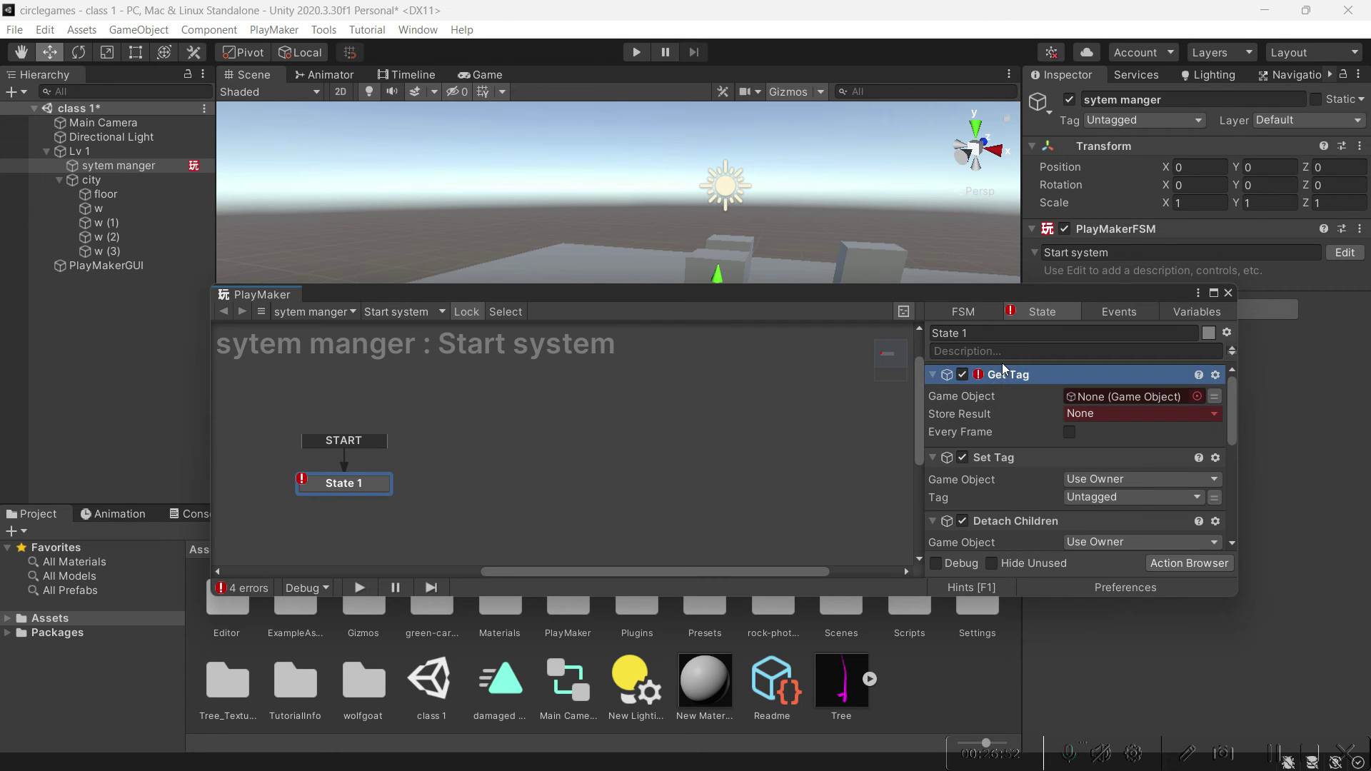
key(f)
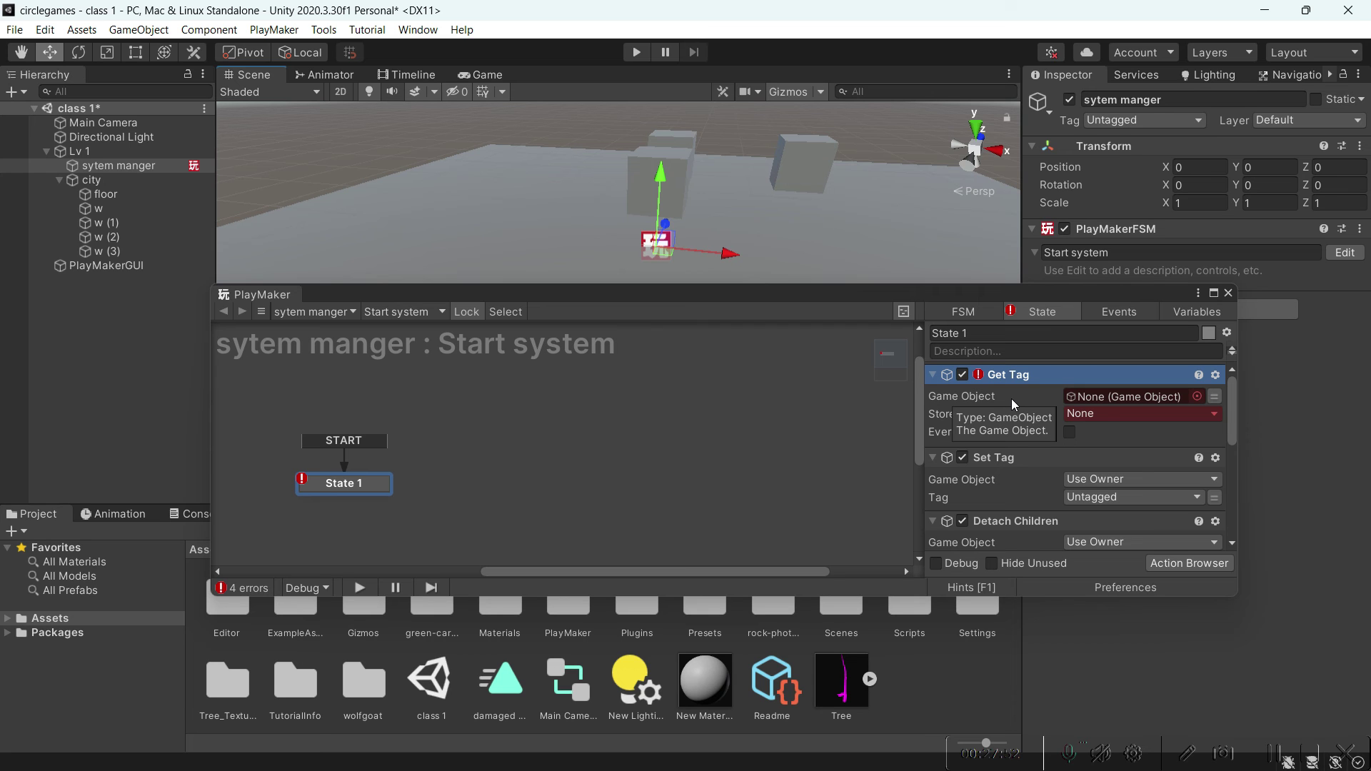
right_click(1064, 378)
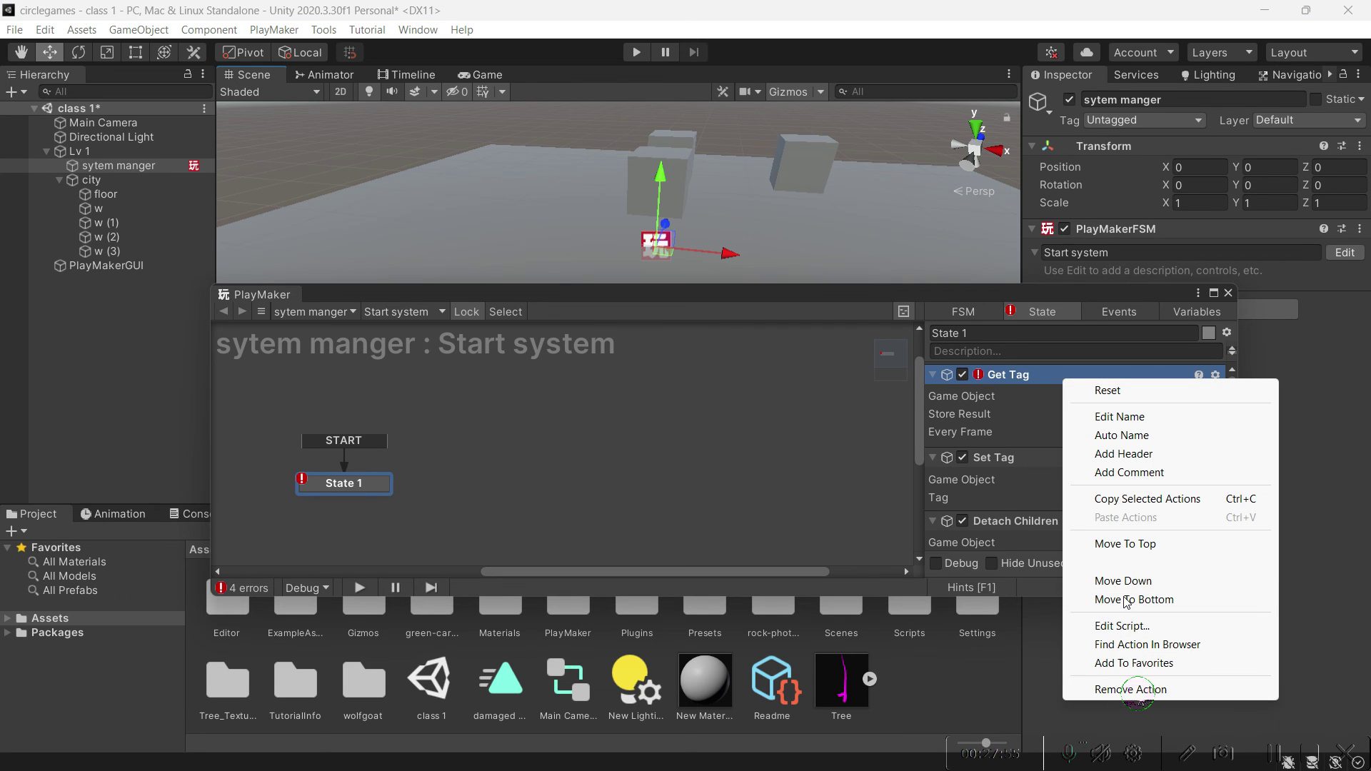
click(1136, 689)
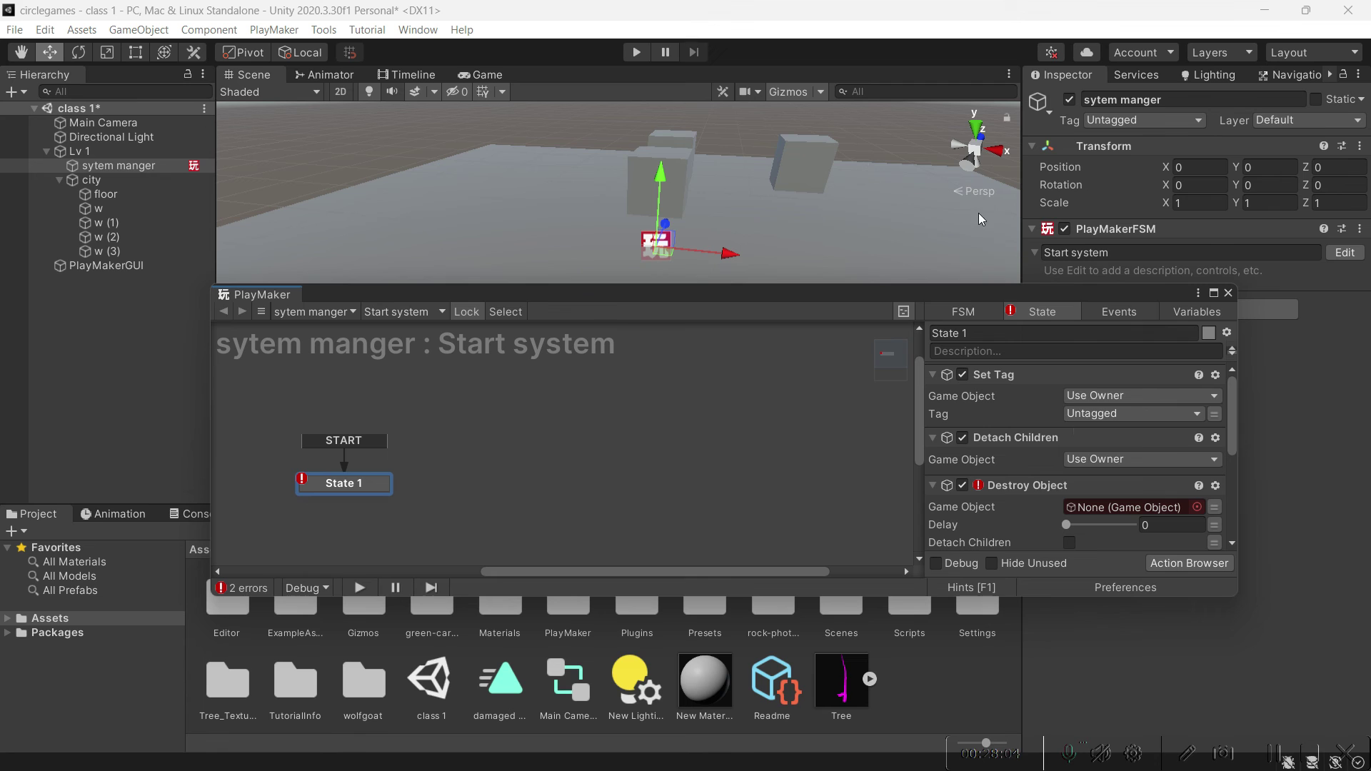
Choose EditorOnly as the tag in the Set Tag action and as sytem manger's own tag
click(1141, 412)
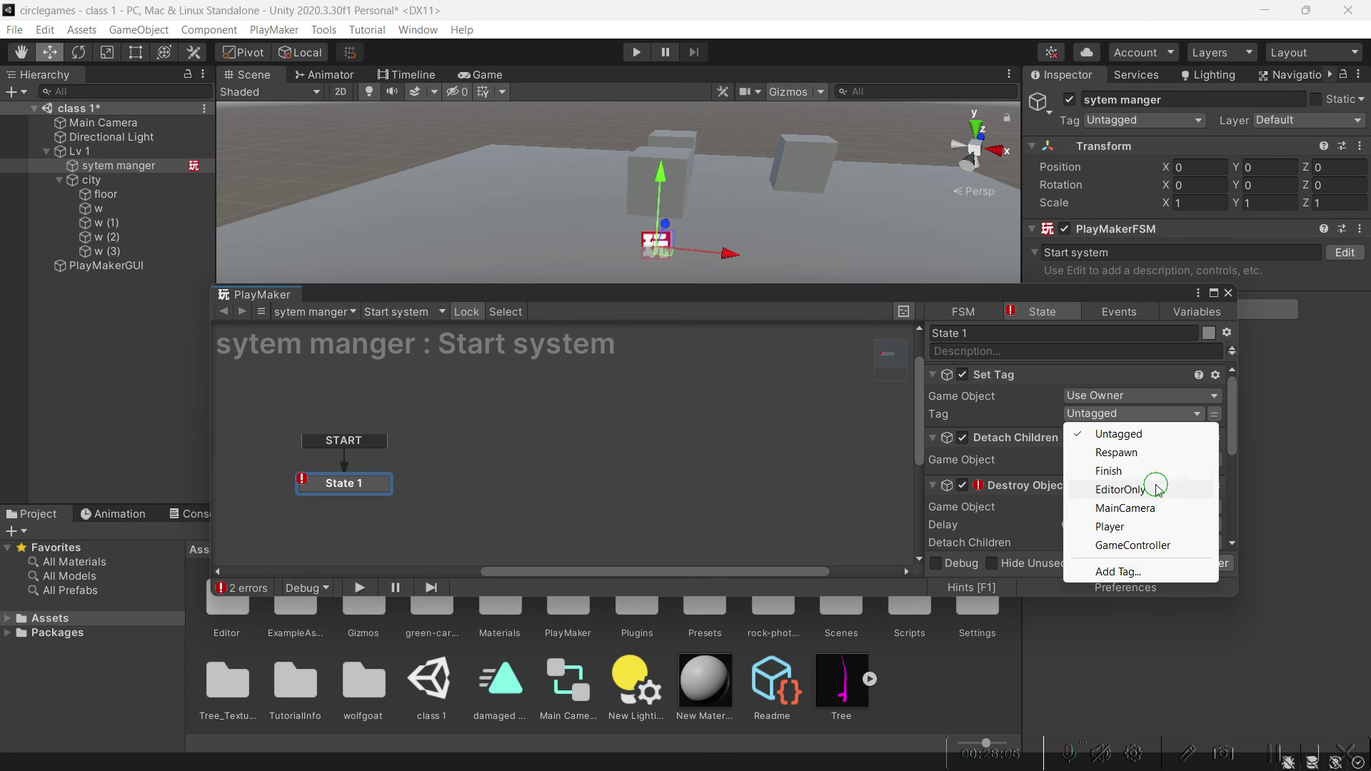
click(1158, 491)
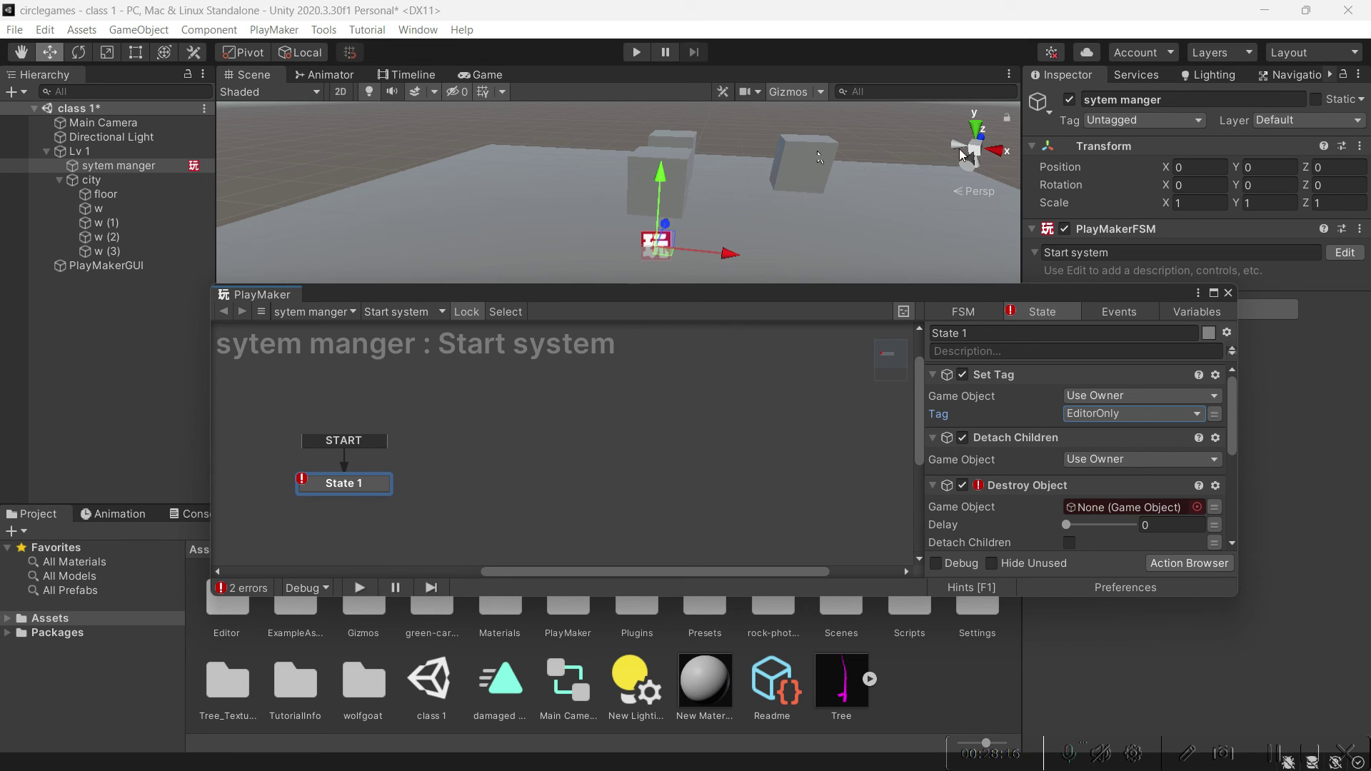
click(1144, 121)
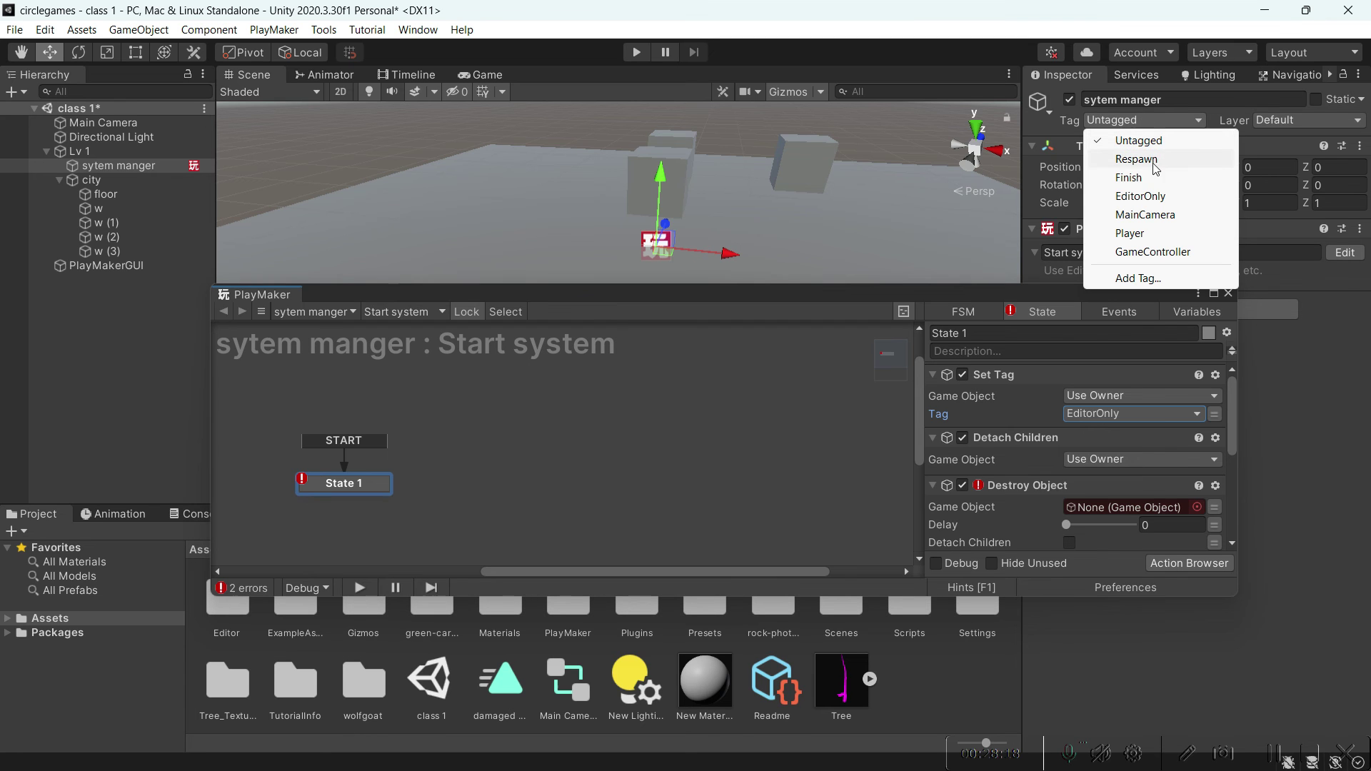
click(1140, 195)
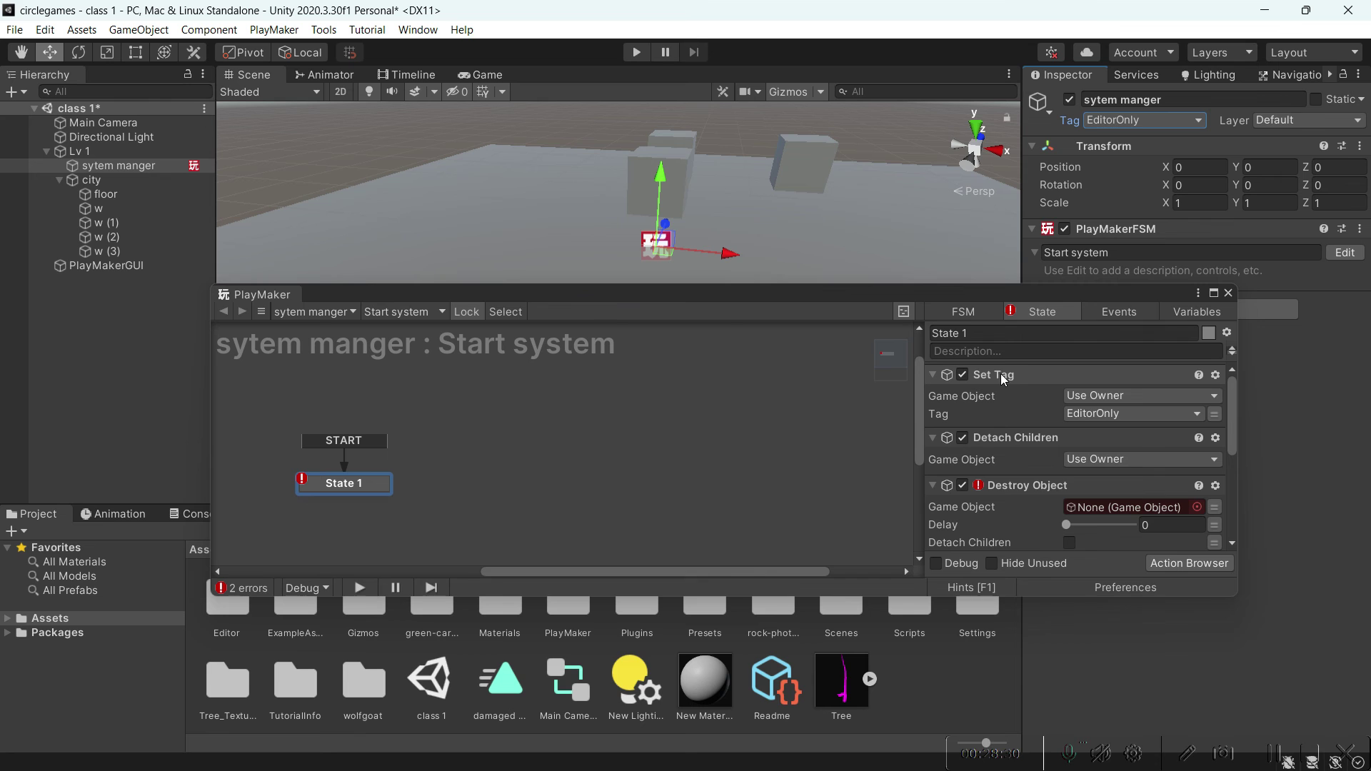
drag(965, 298, 905, 299)
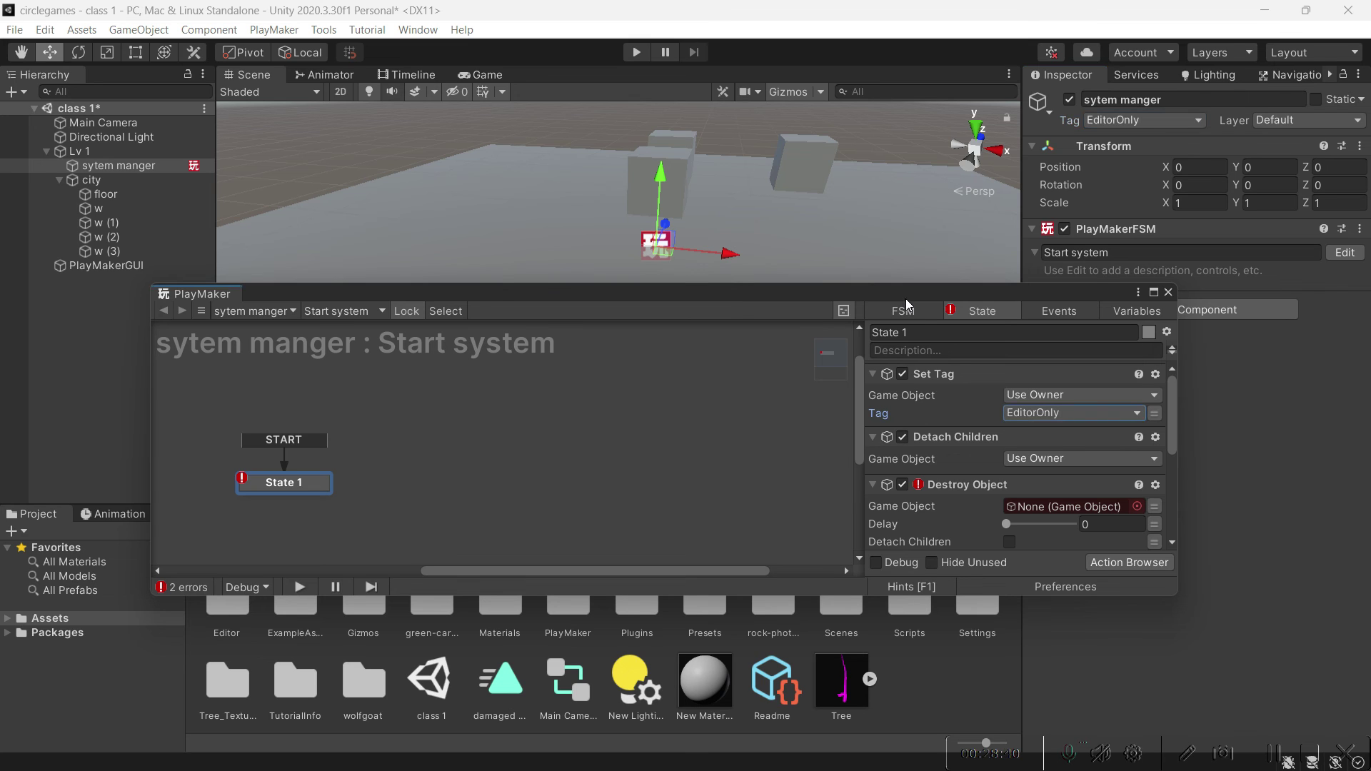
Remove the Set Tag action from State 1, undoing the mistaken removal of Detach Children
right_click(993, 443)
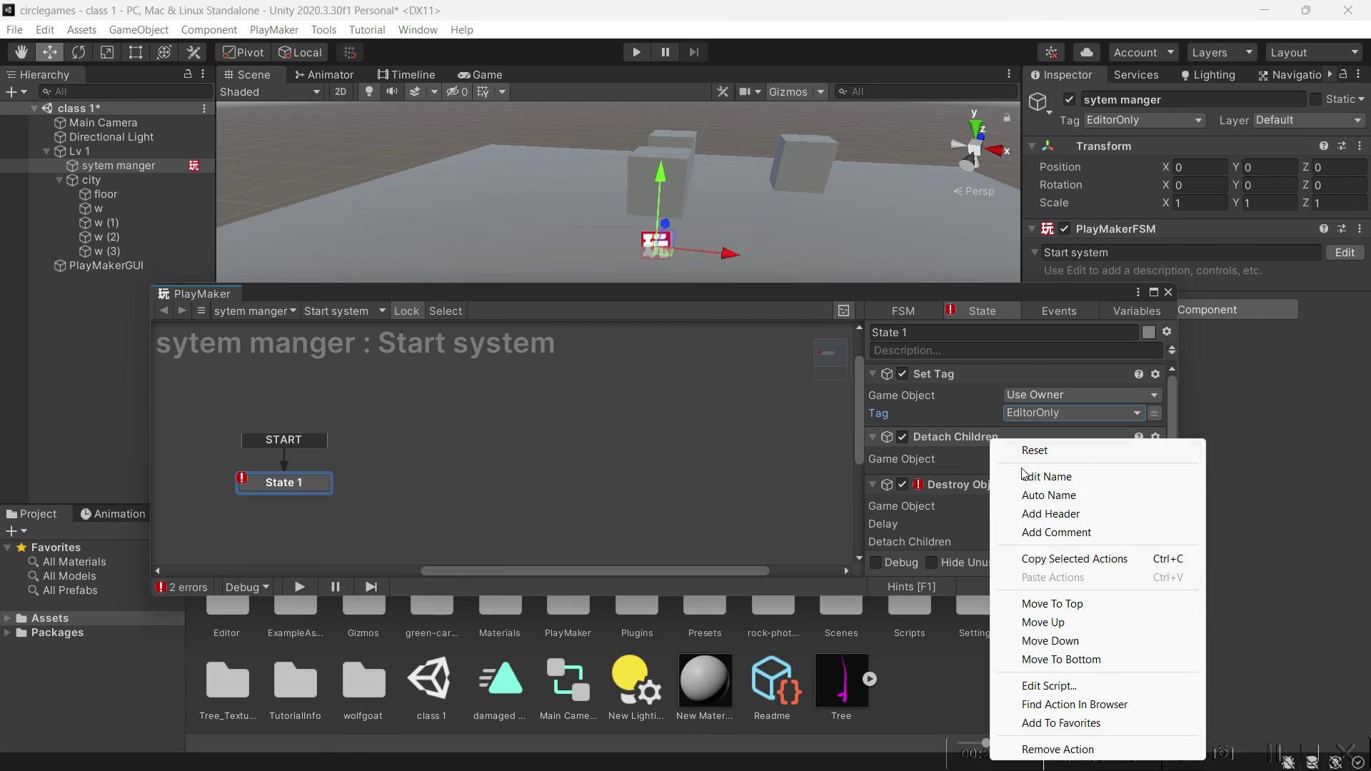
right_click(942, 377)
click(971, 684)
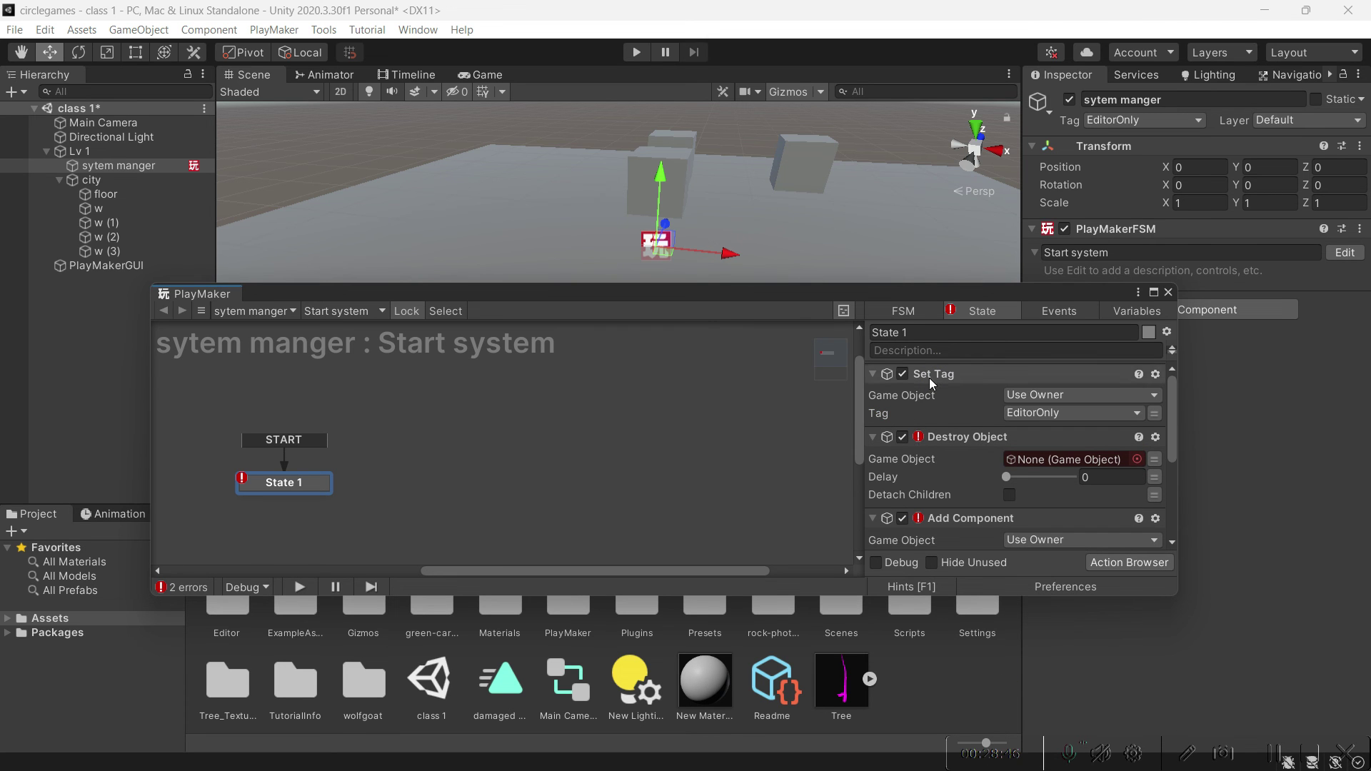
key(ctrl+z)
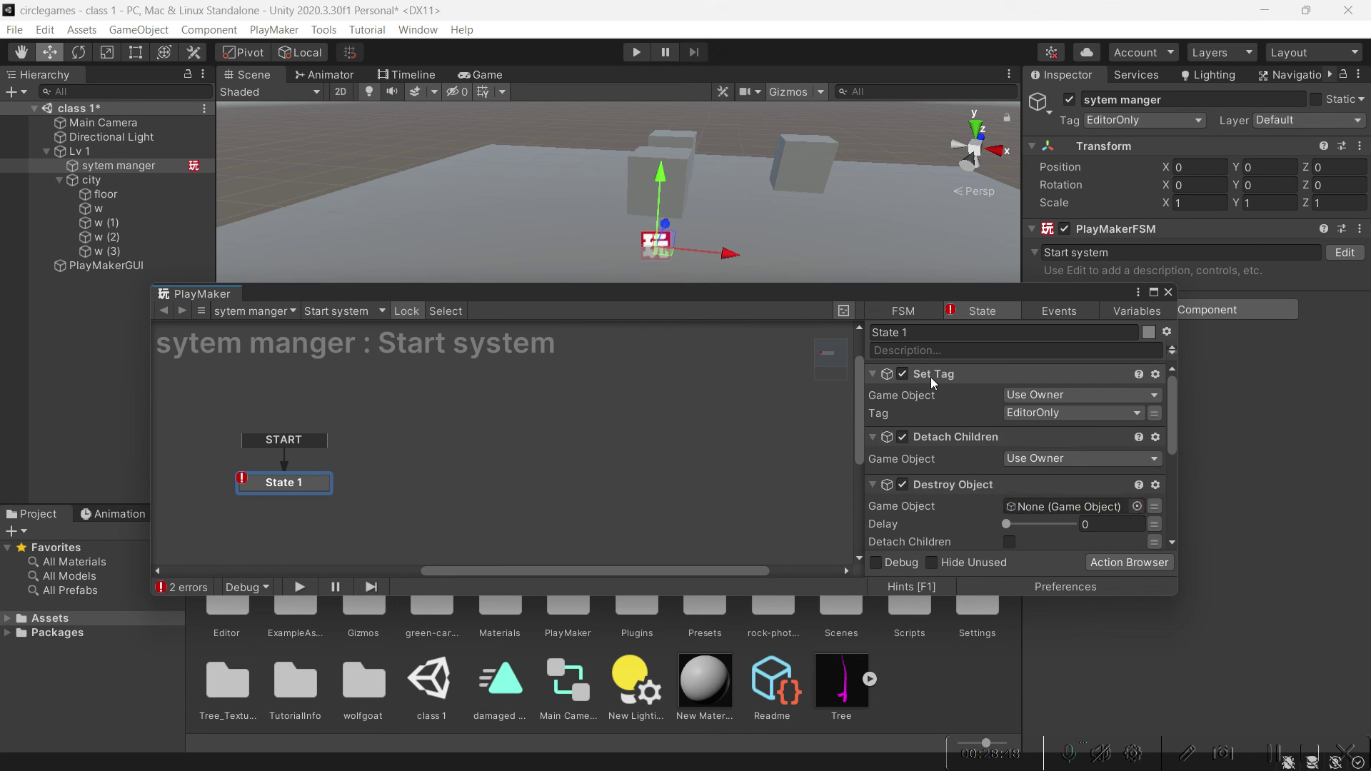
right_click(931, 376)
click(998, 683)
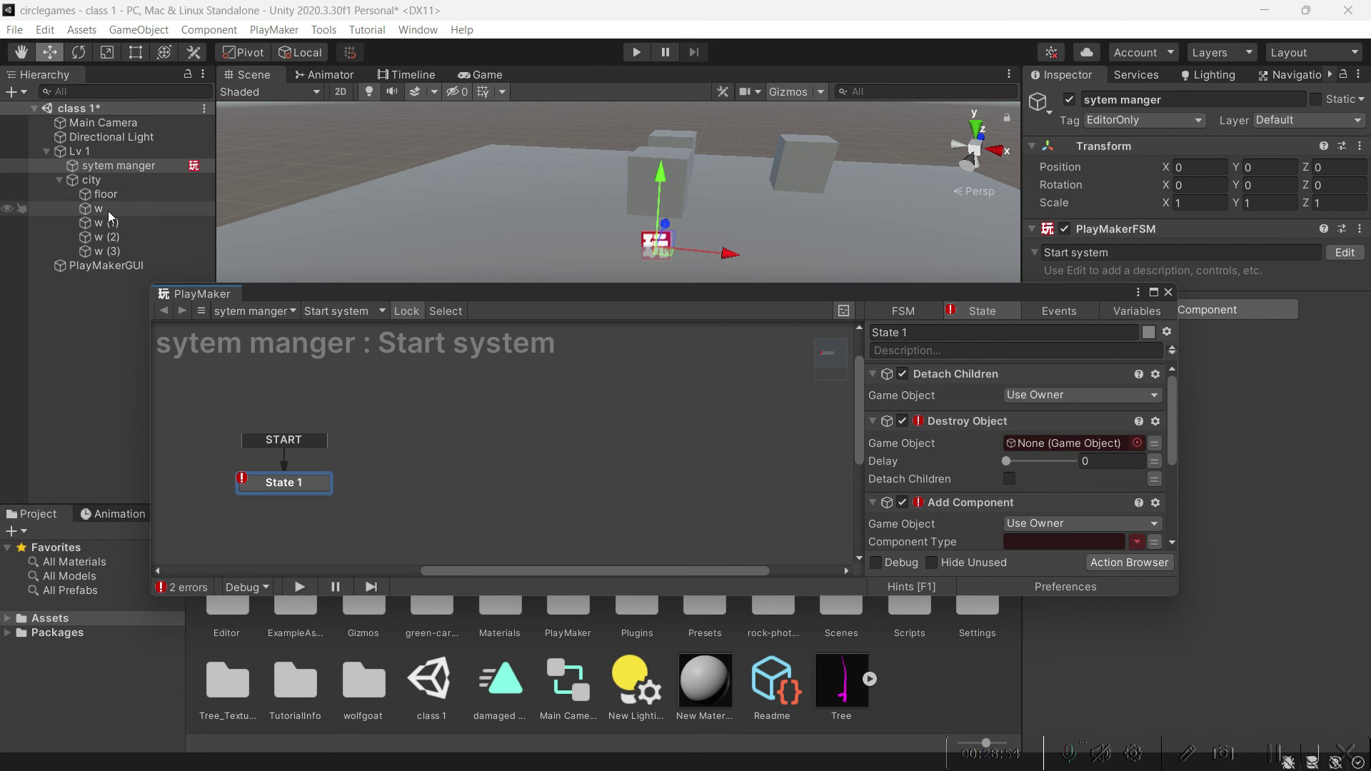
Try Specify Game Object as the Detach Children target, and remove that action from State 1
click(1019, 399)
click(1050, 434)
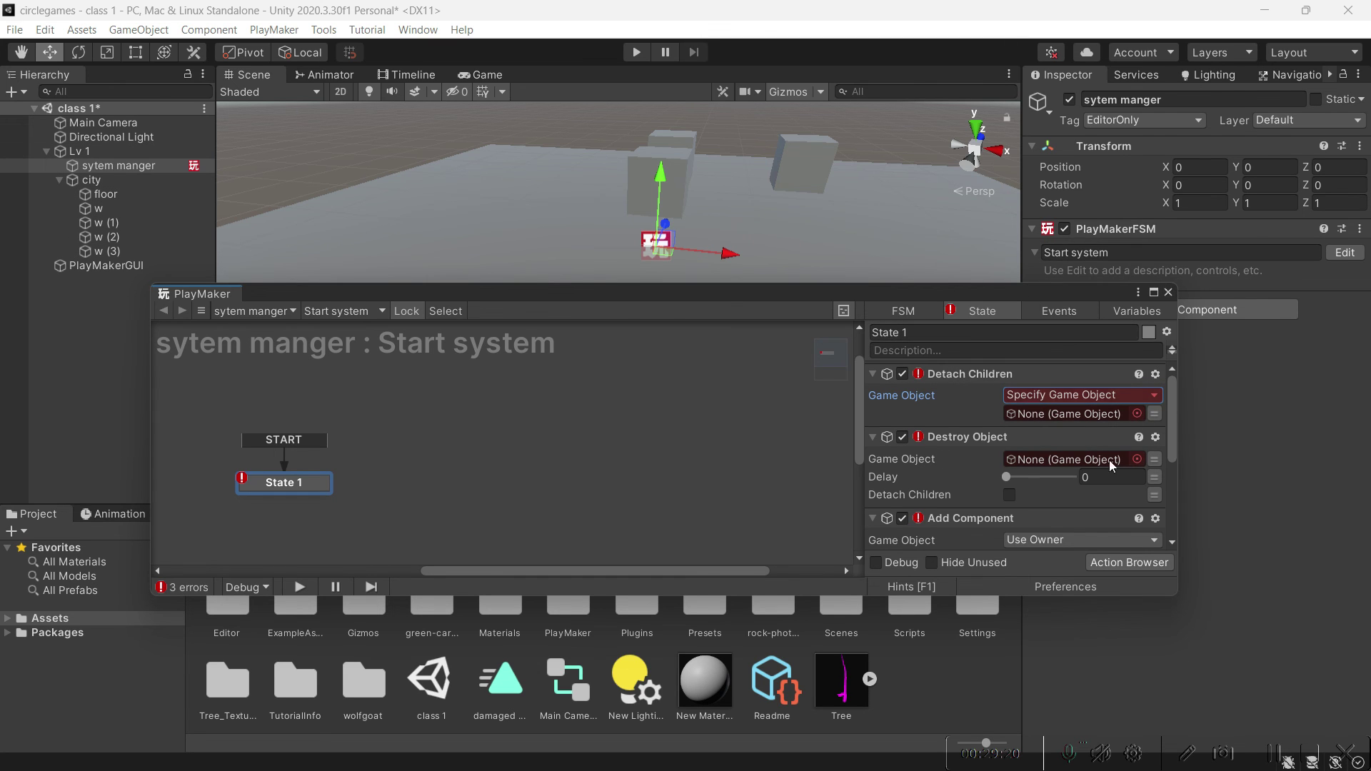
right_click(966, 374)
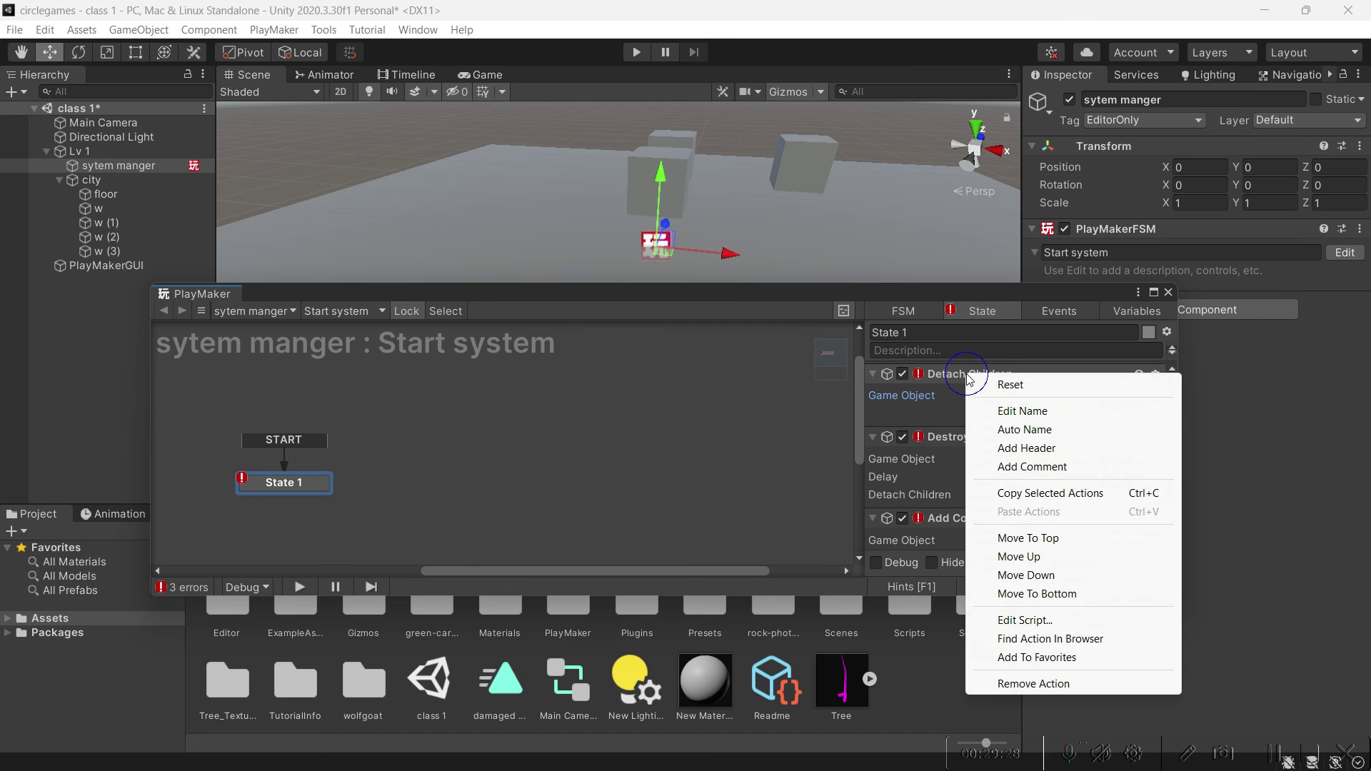
click(1024, 684)
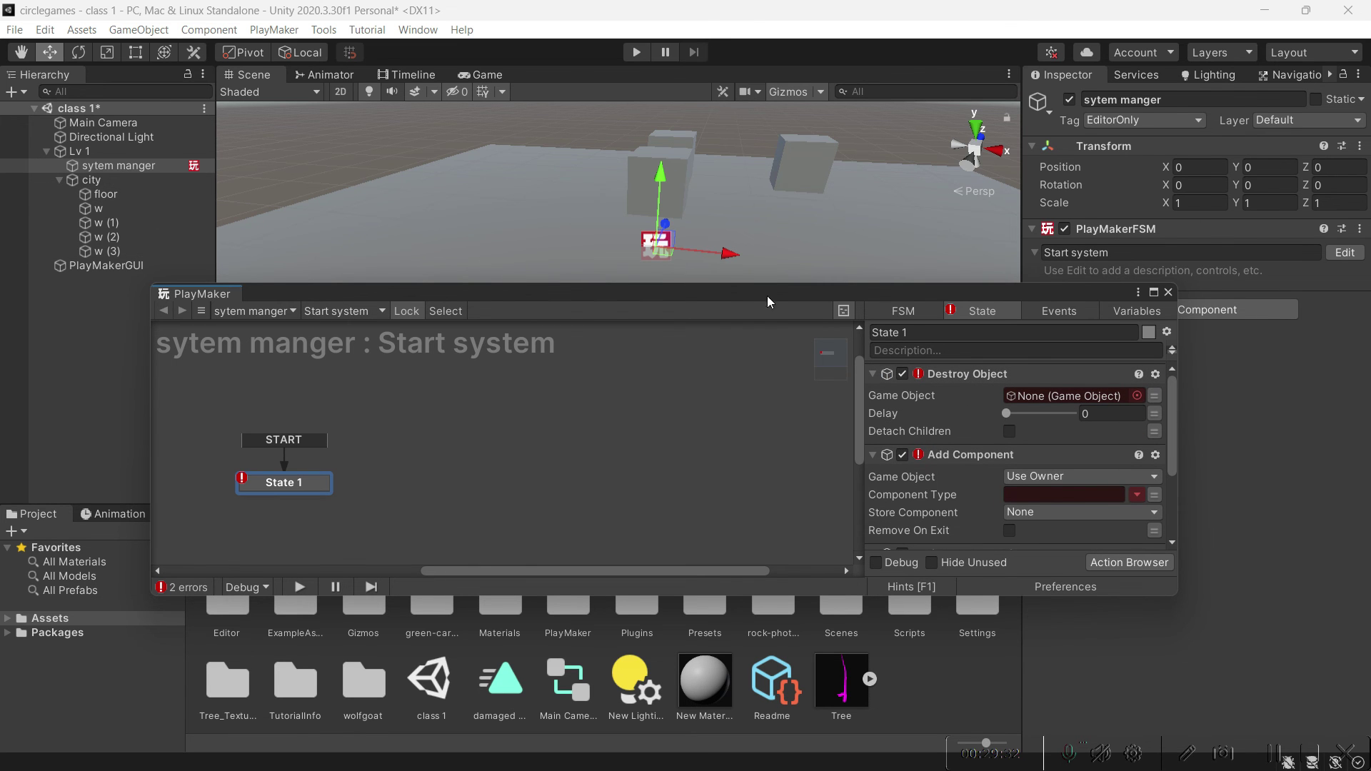
Assign the w object from the city group to Destroy Object and set its Delay to 2
drag(782, 299, 795, 408)
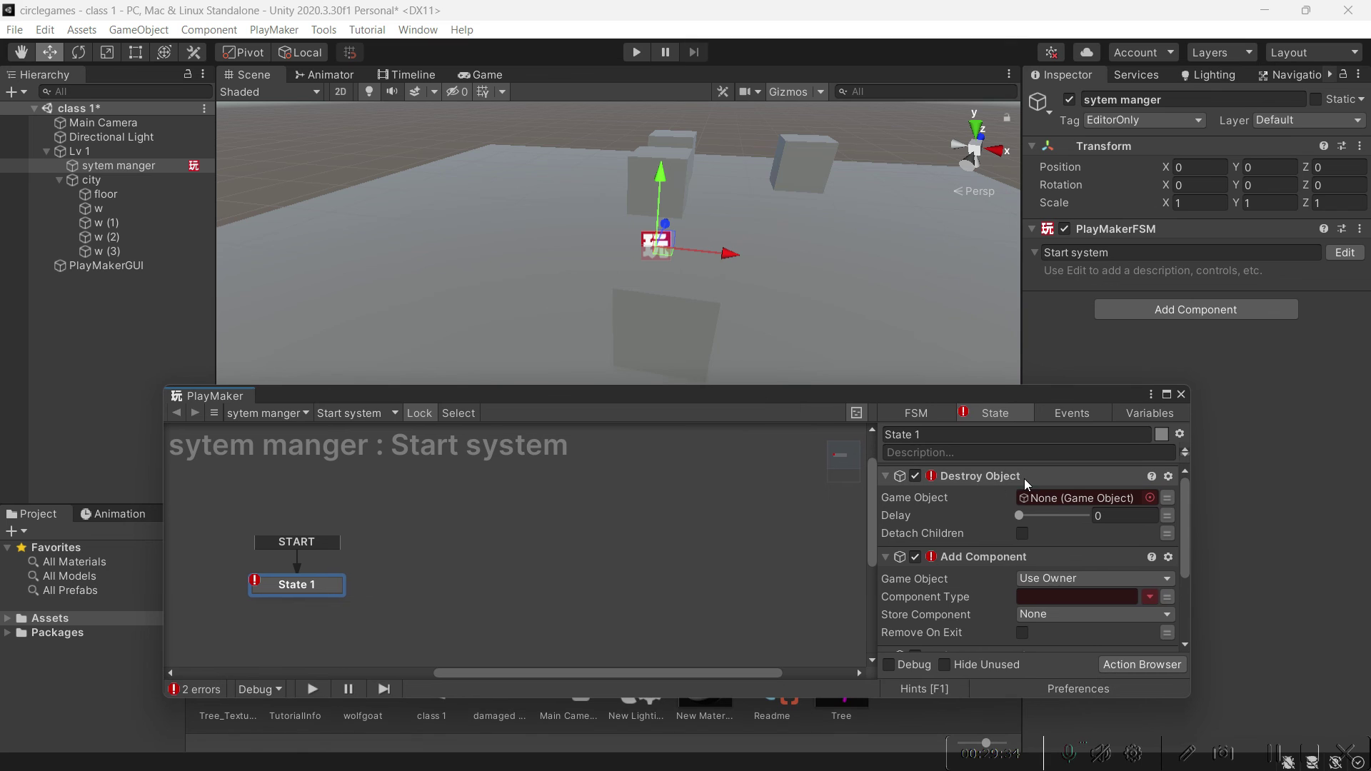
drag(114, 165, 1047, 496)
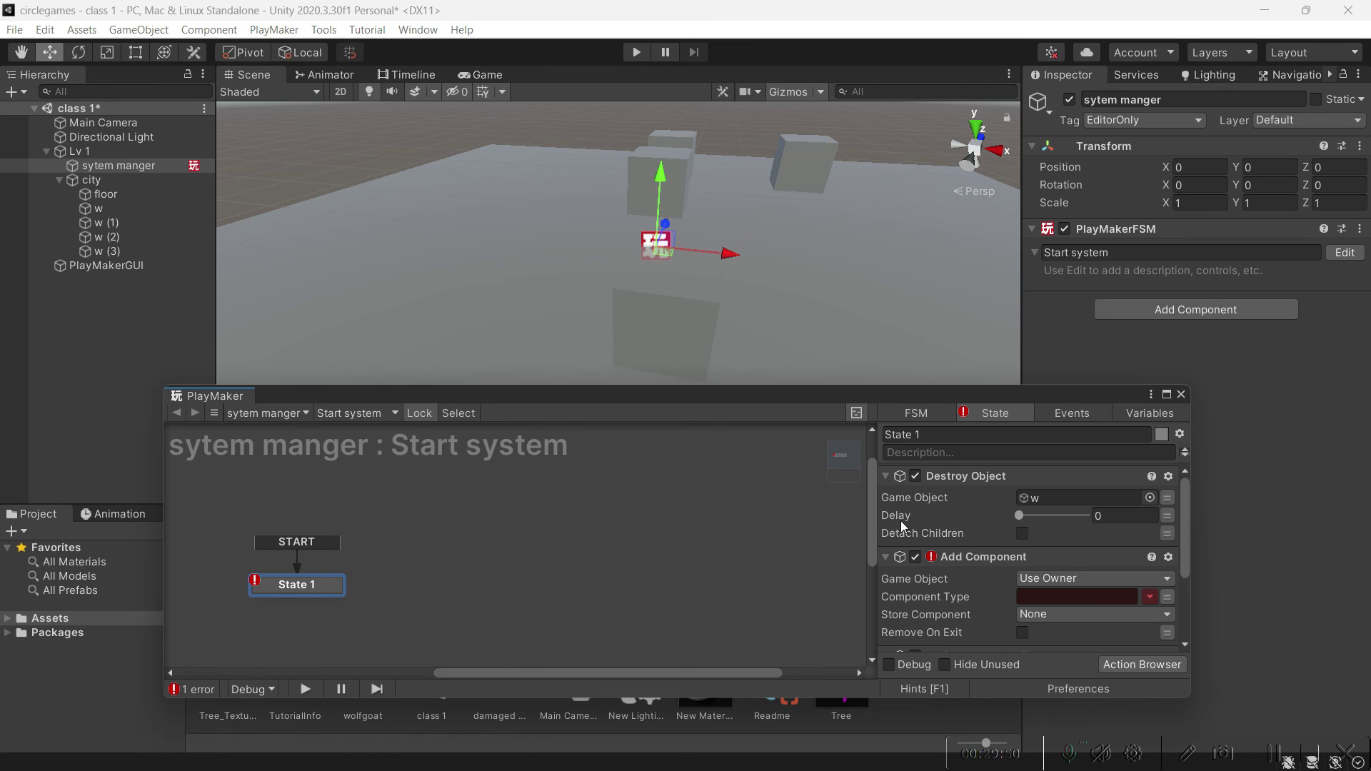
click(1110, 516)
text(2)
drag(785, 395, 817, 350)
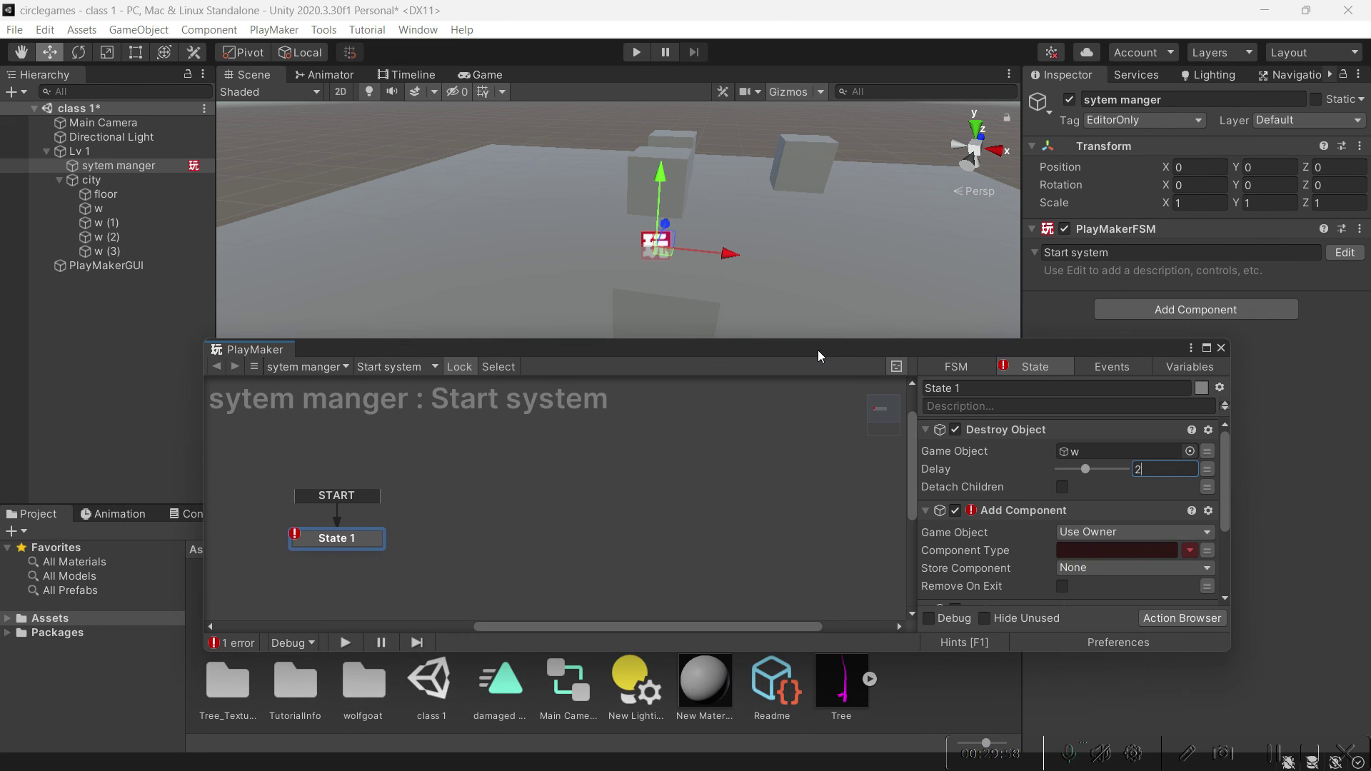
Disable the Add Component action, and test the Destroy Object action by playing and stopping the game in the Game view
click(955, 510)
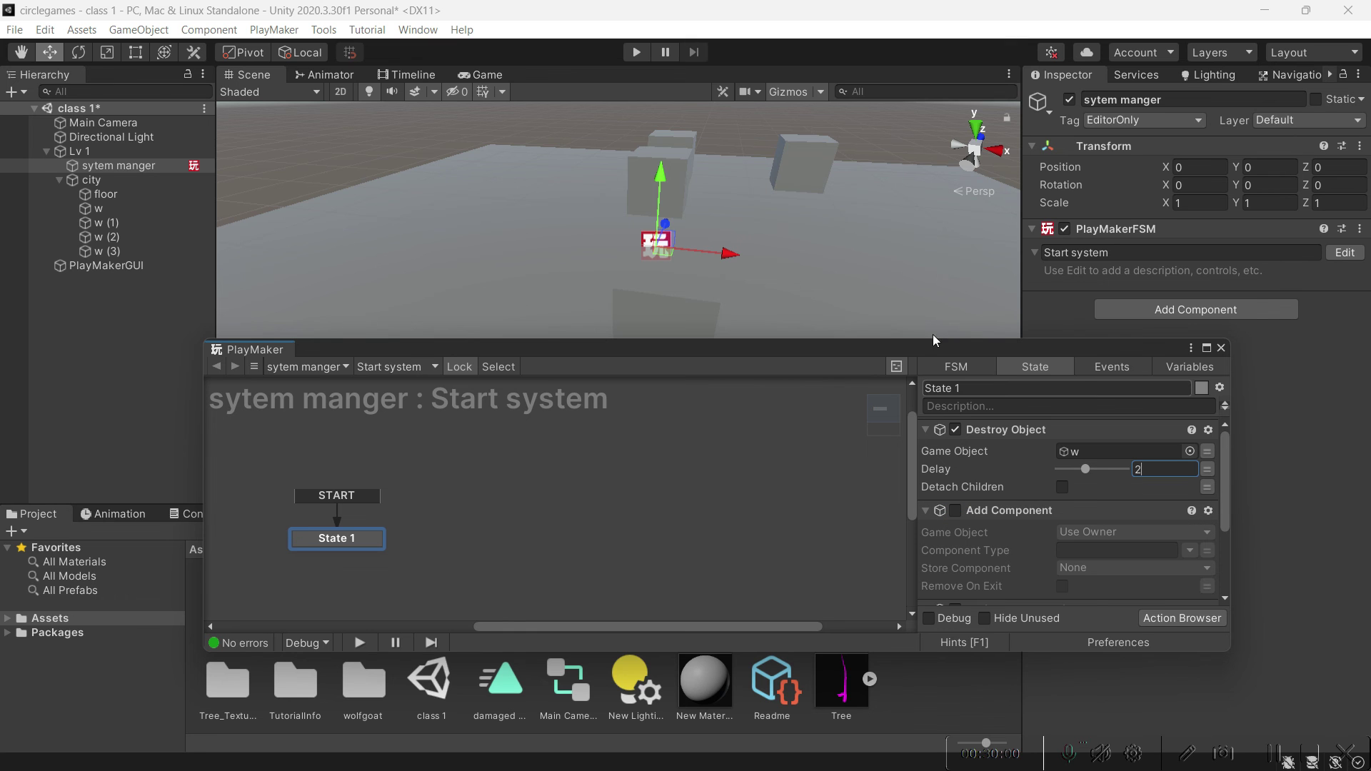
click(480, 75)
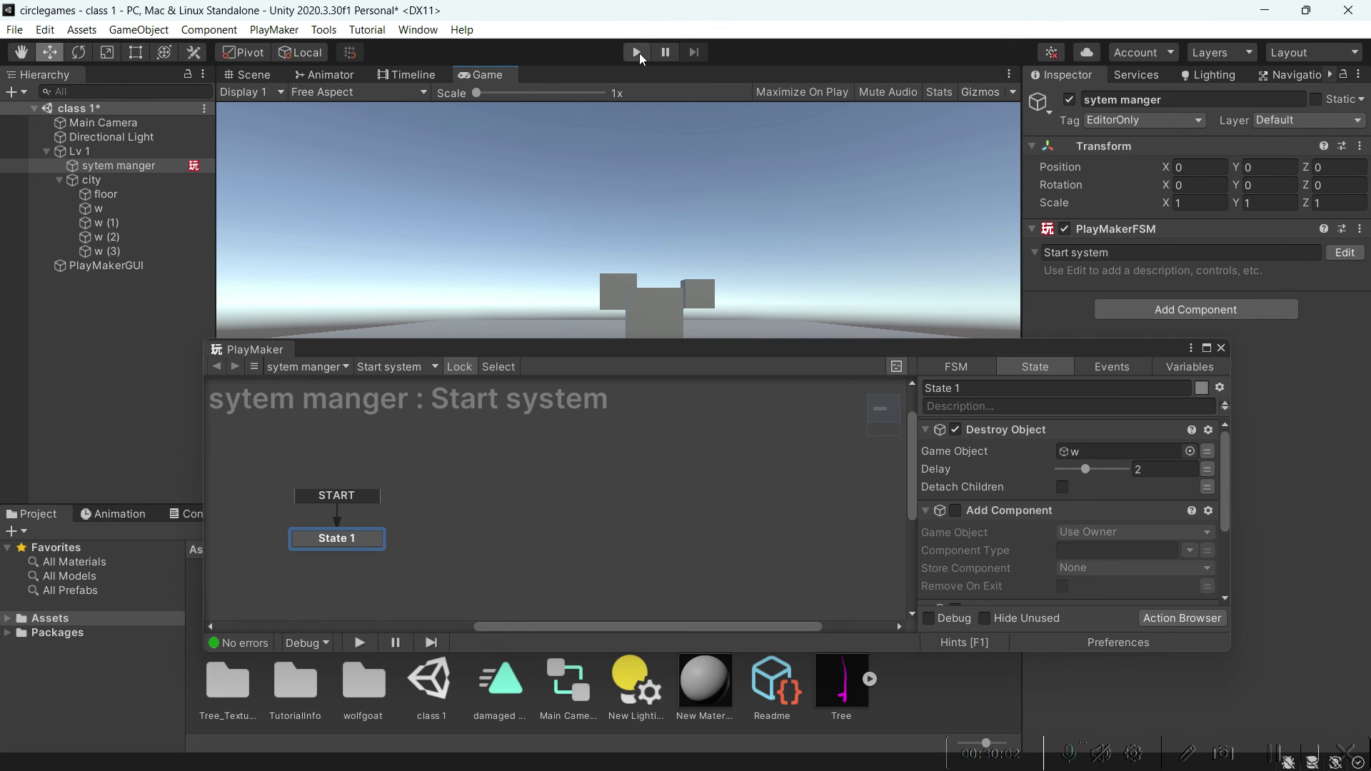
click(637, 52)
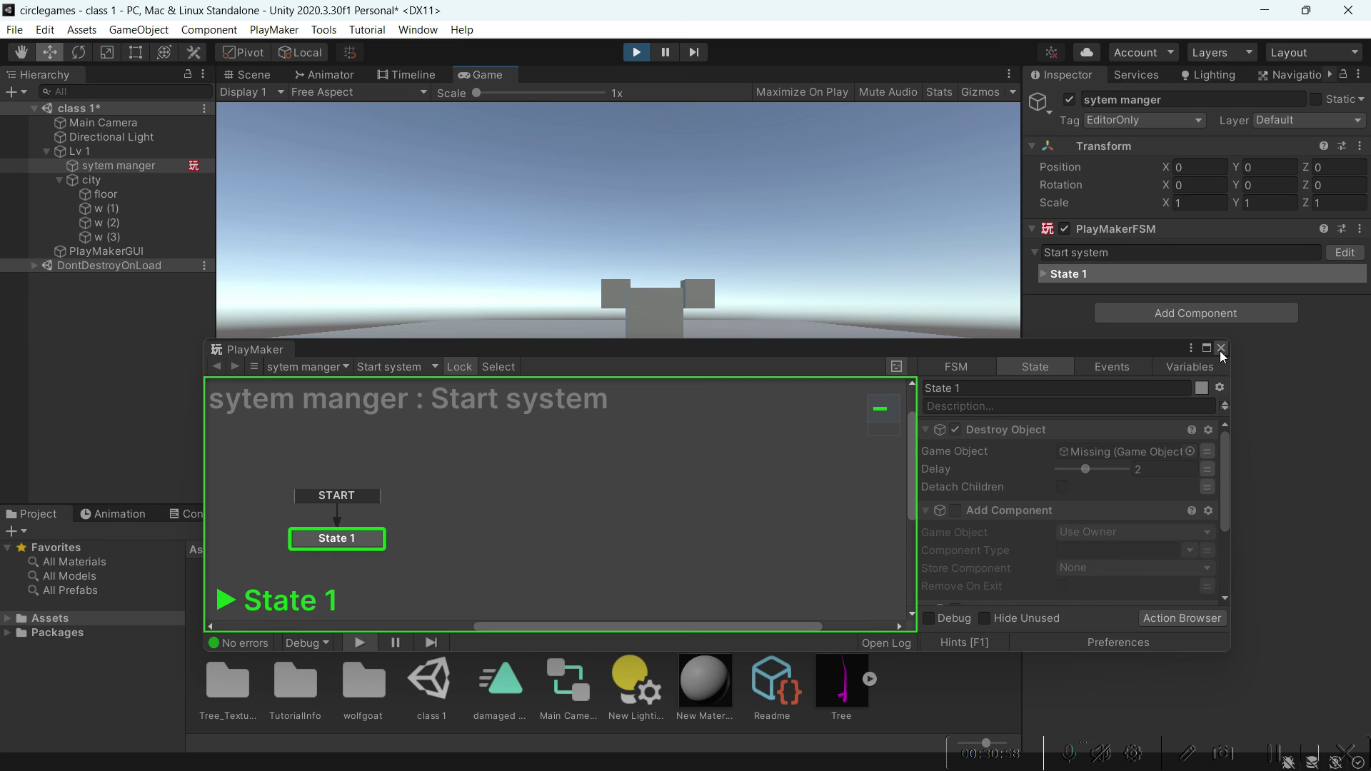
click(636, 52)
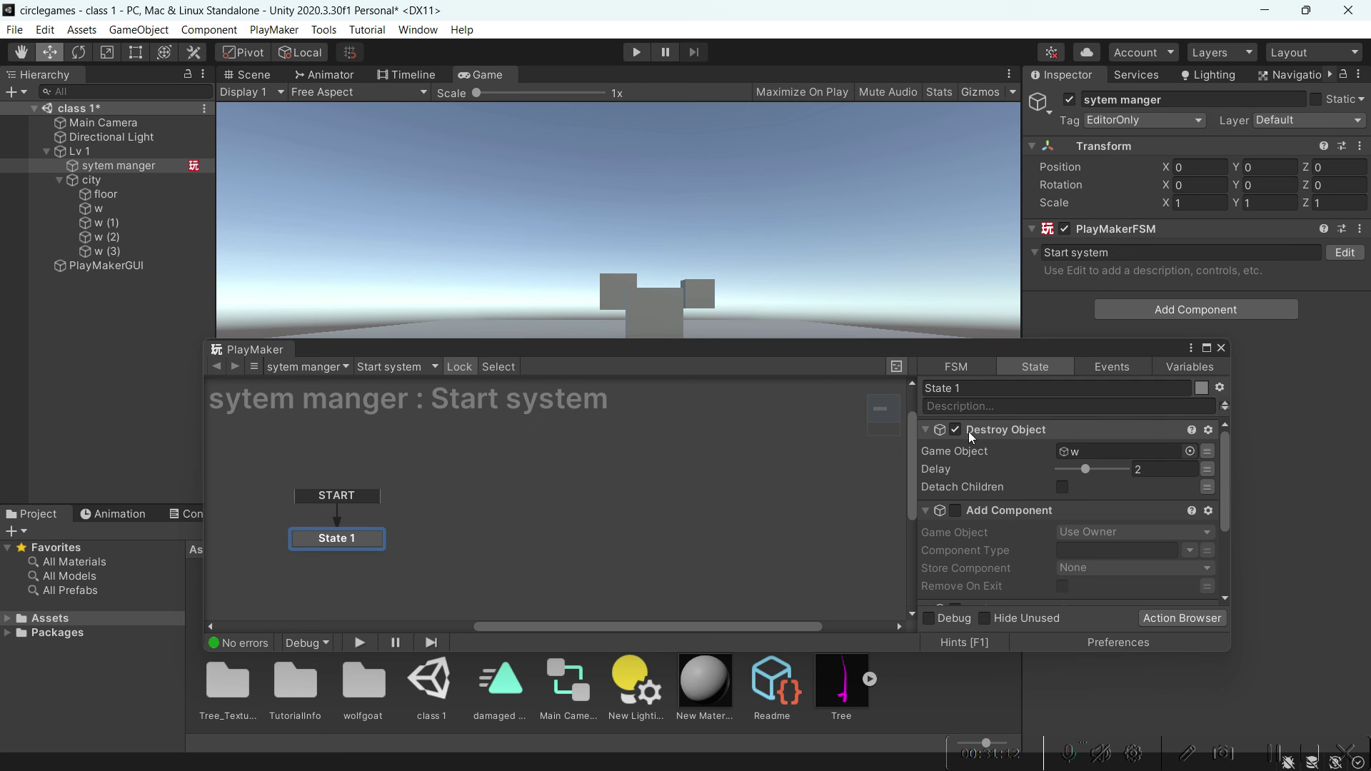
Enable Add Component again, and collapse it and the Destroy Object action
click(955, 510)
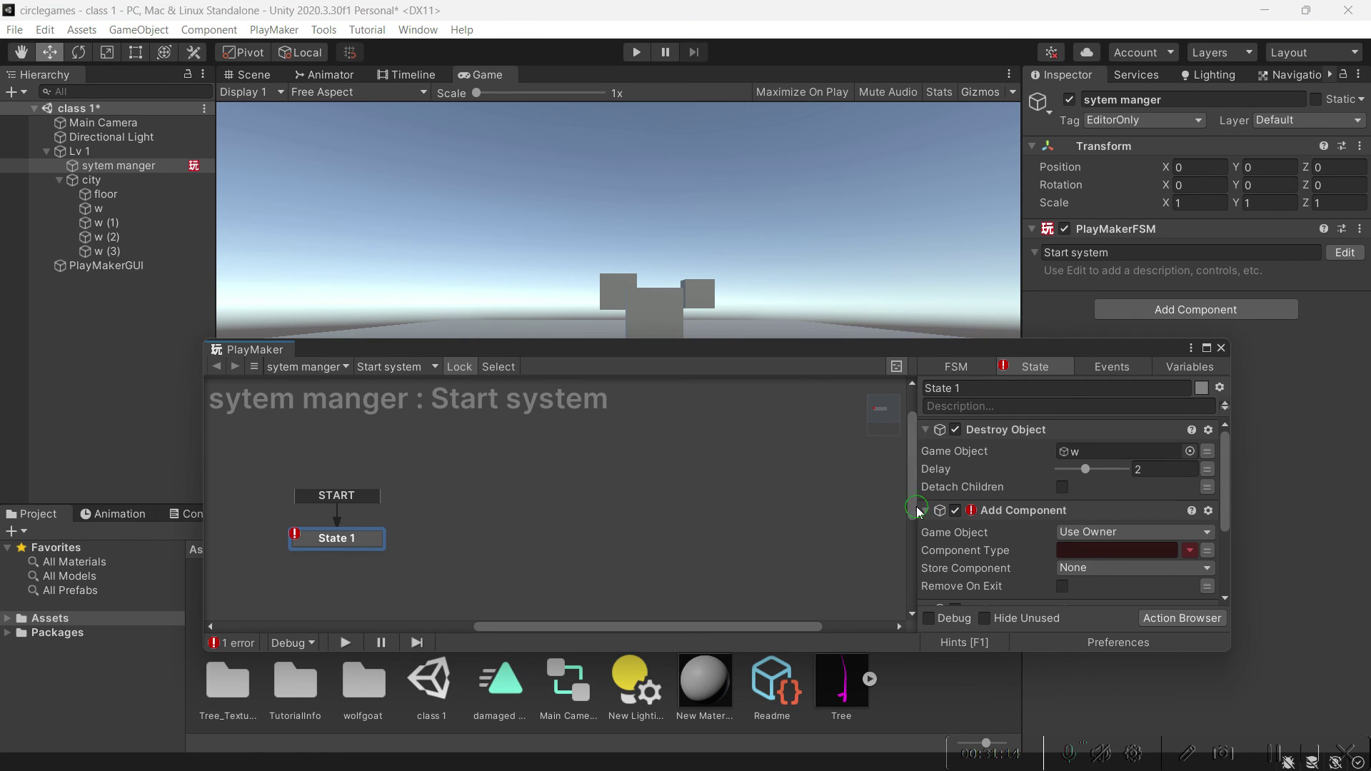
click(924, 509)
click(925, 430)
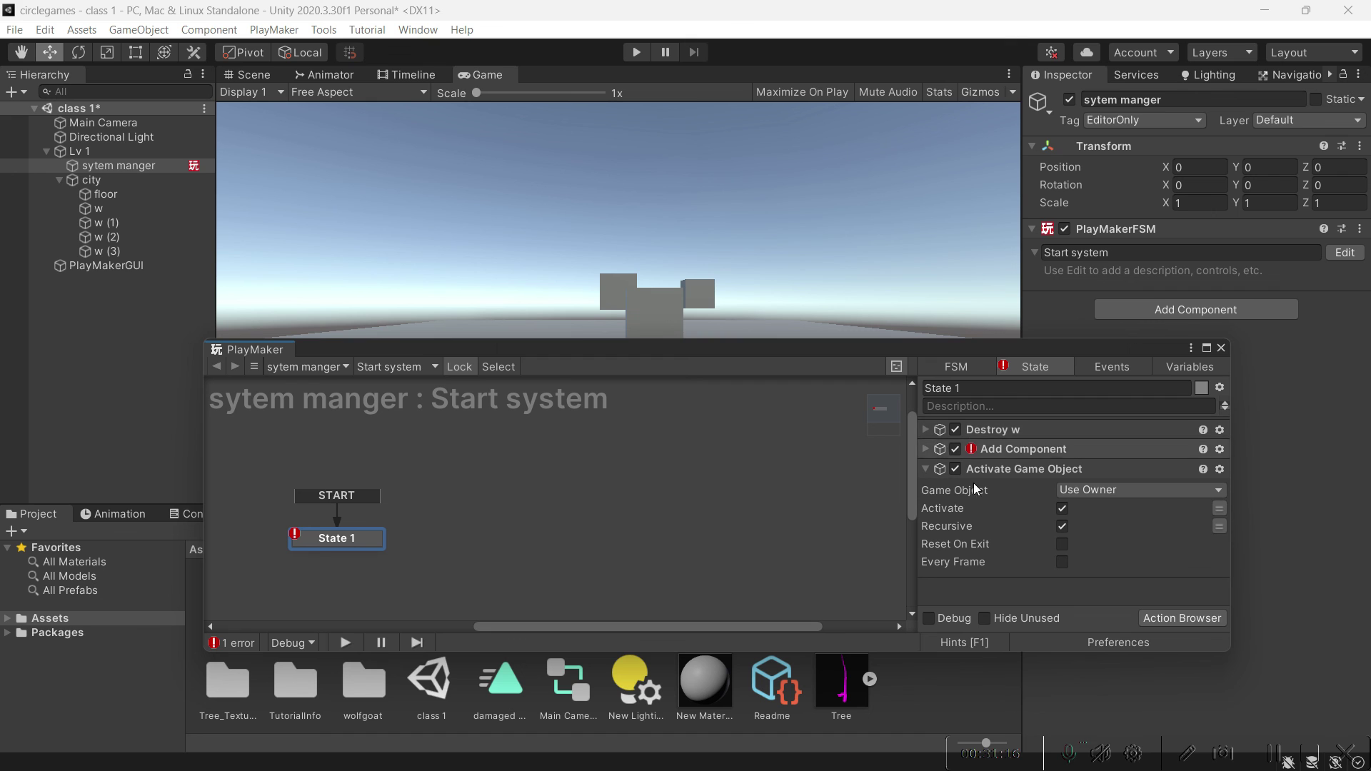
Set Activate Game Object to Specify Game Object with w assigned, and disable the Destroy w and Add Component actions
click(949, 432)
click(1095, 490)
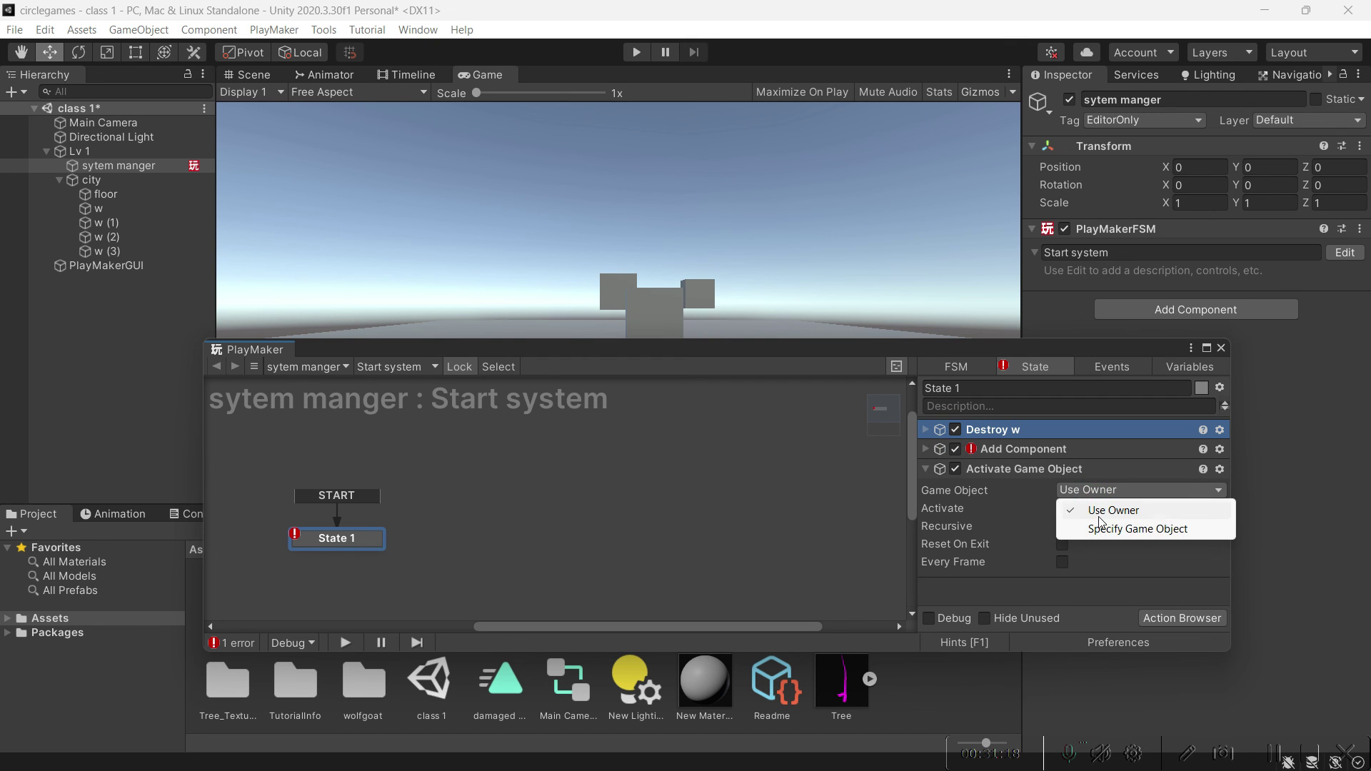
click(1137, 529)
click(956, 429)
drag(150, 205, 1108, 505)
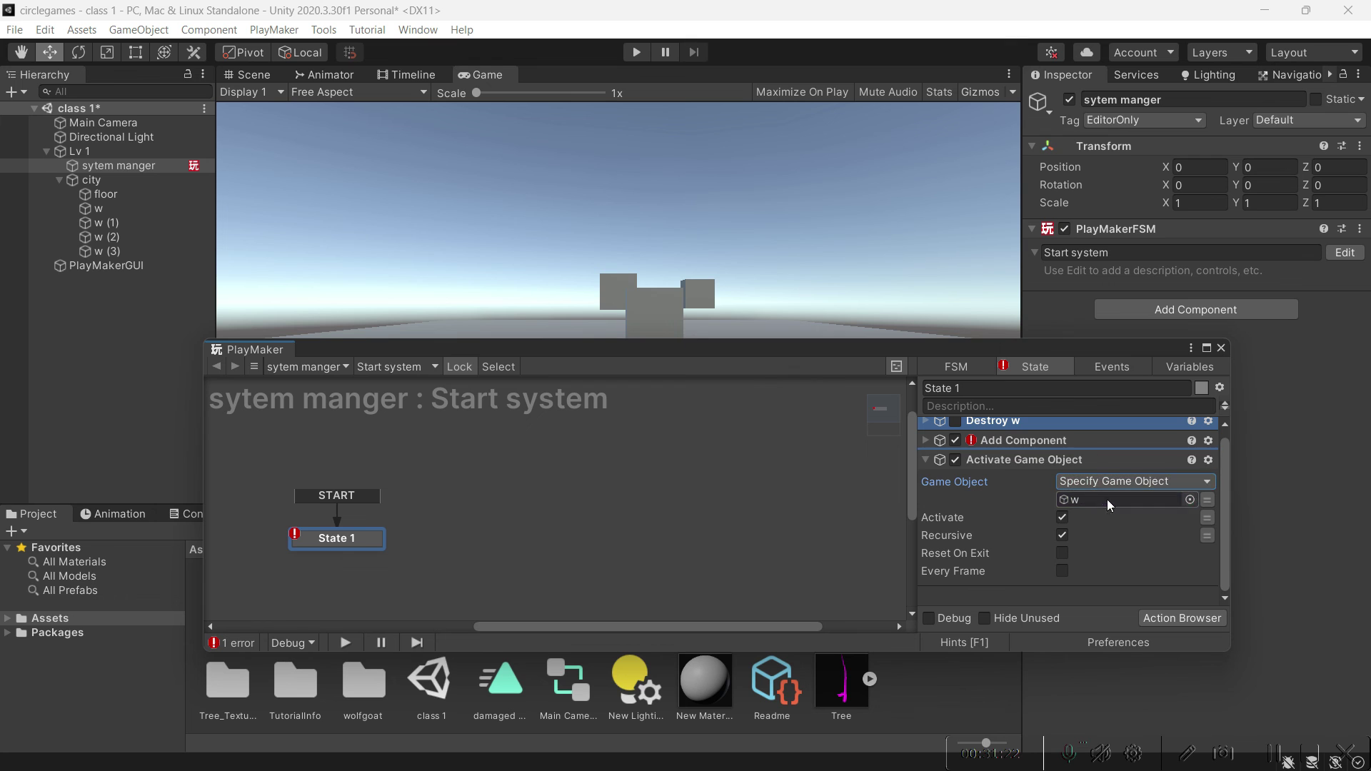
click(926, 459)
click(956, 448)
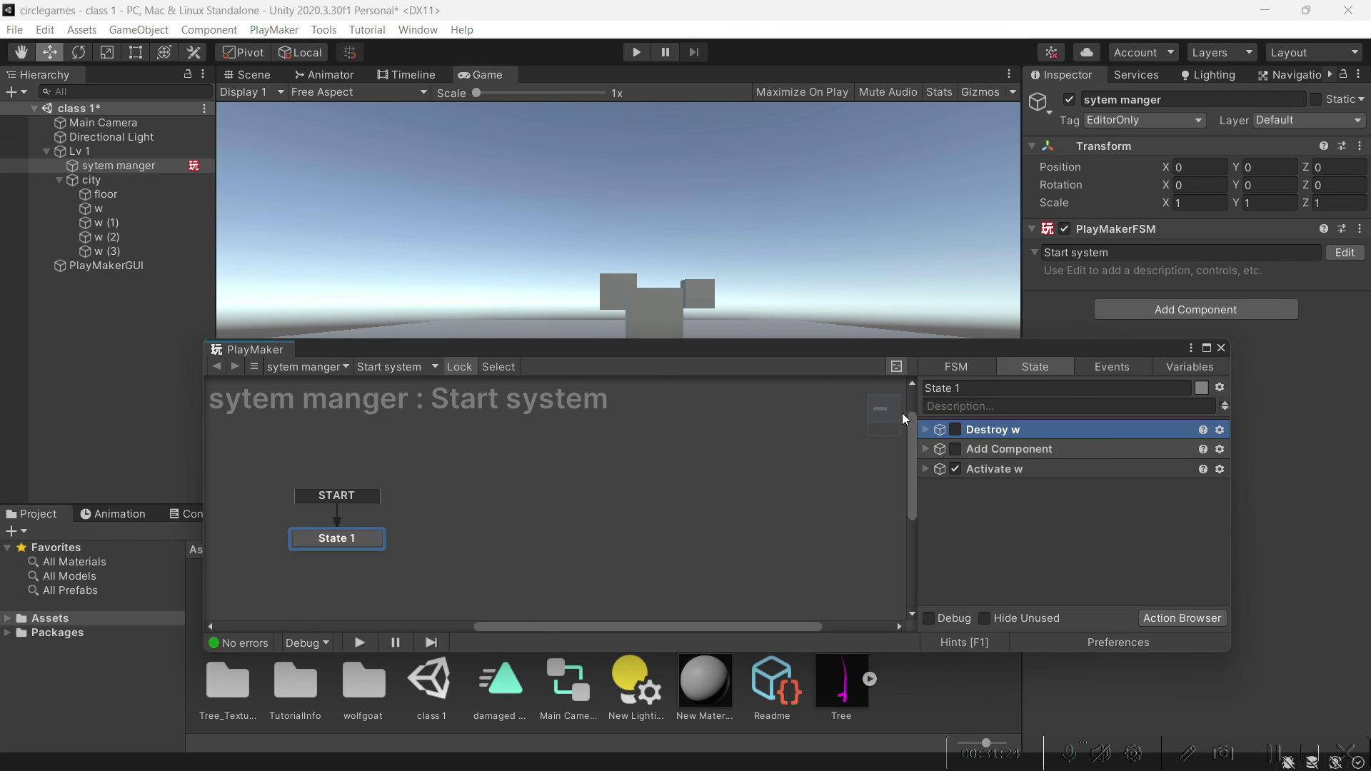
Play the game and turn off Activate in the Activate Game Object action for w while it runs
click(636, 52)
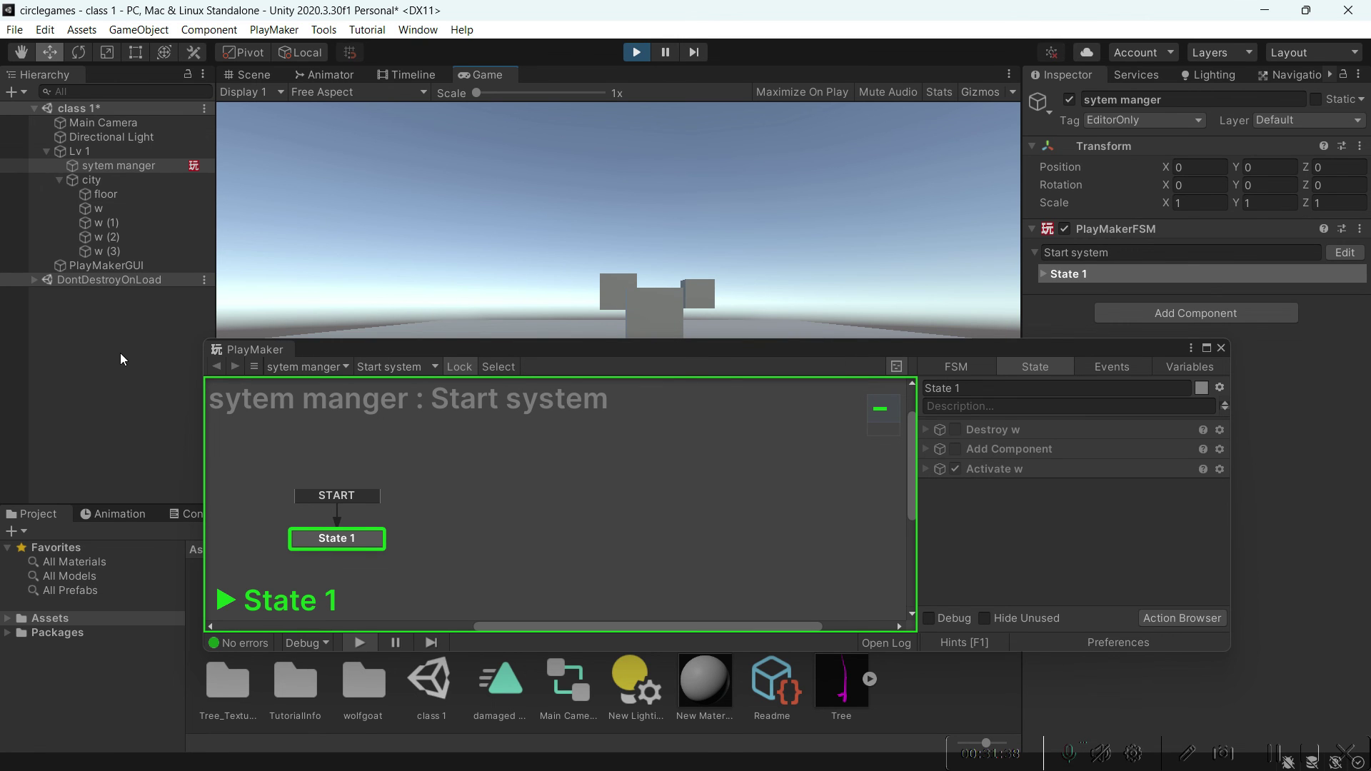
click(977, 470)
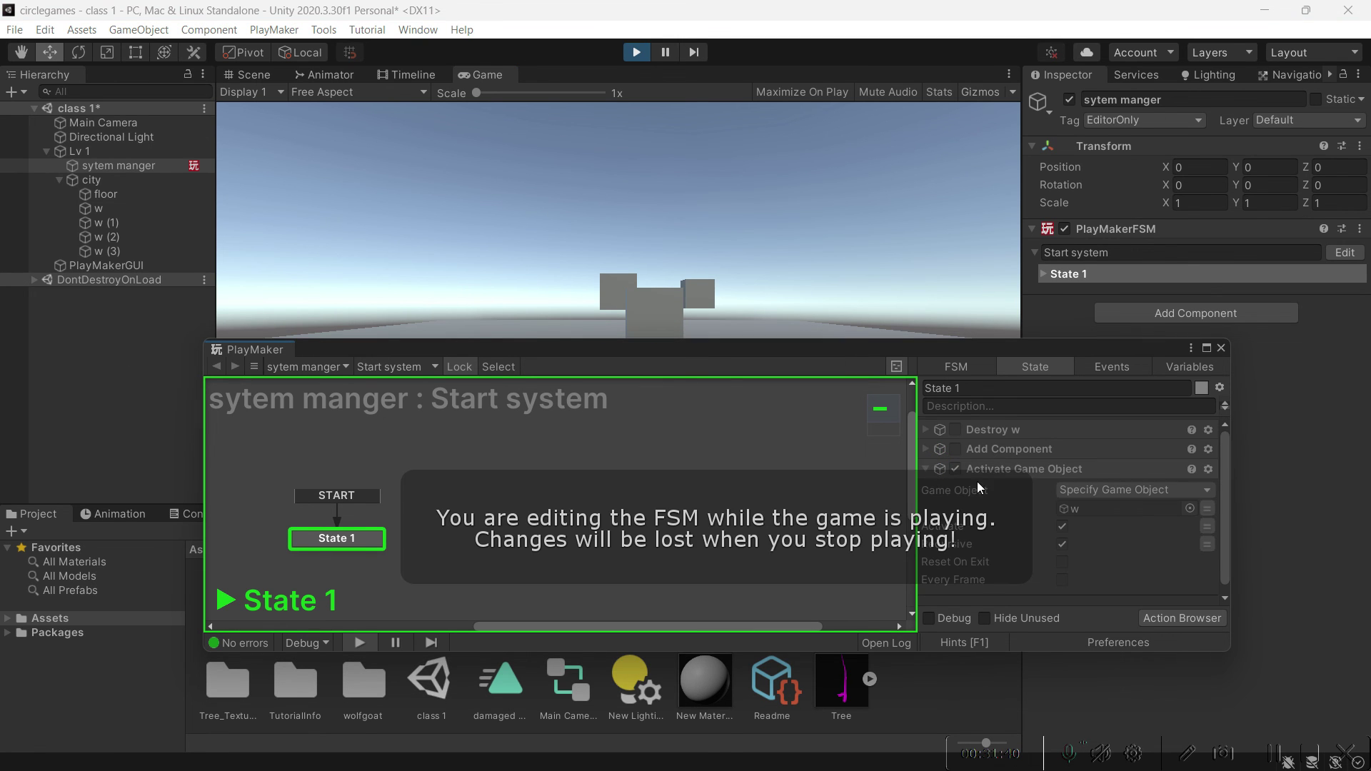
click(1062, 526)
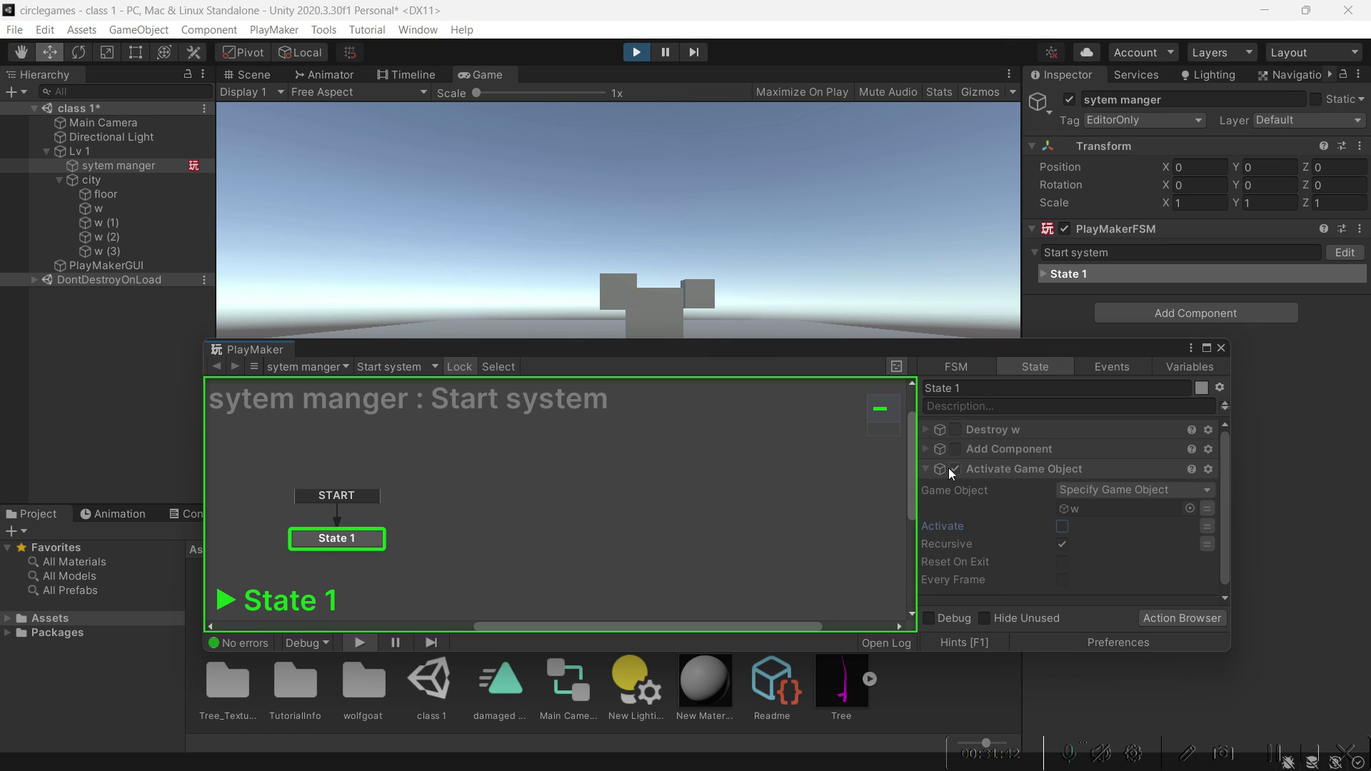
Stop the game, and turn off Activate in the Activate Game Object action for w
click(1061, 580)
click(637, 51)
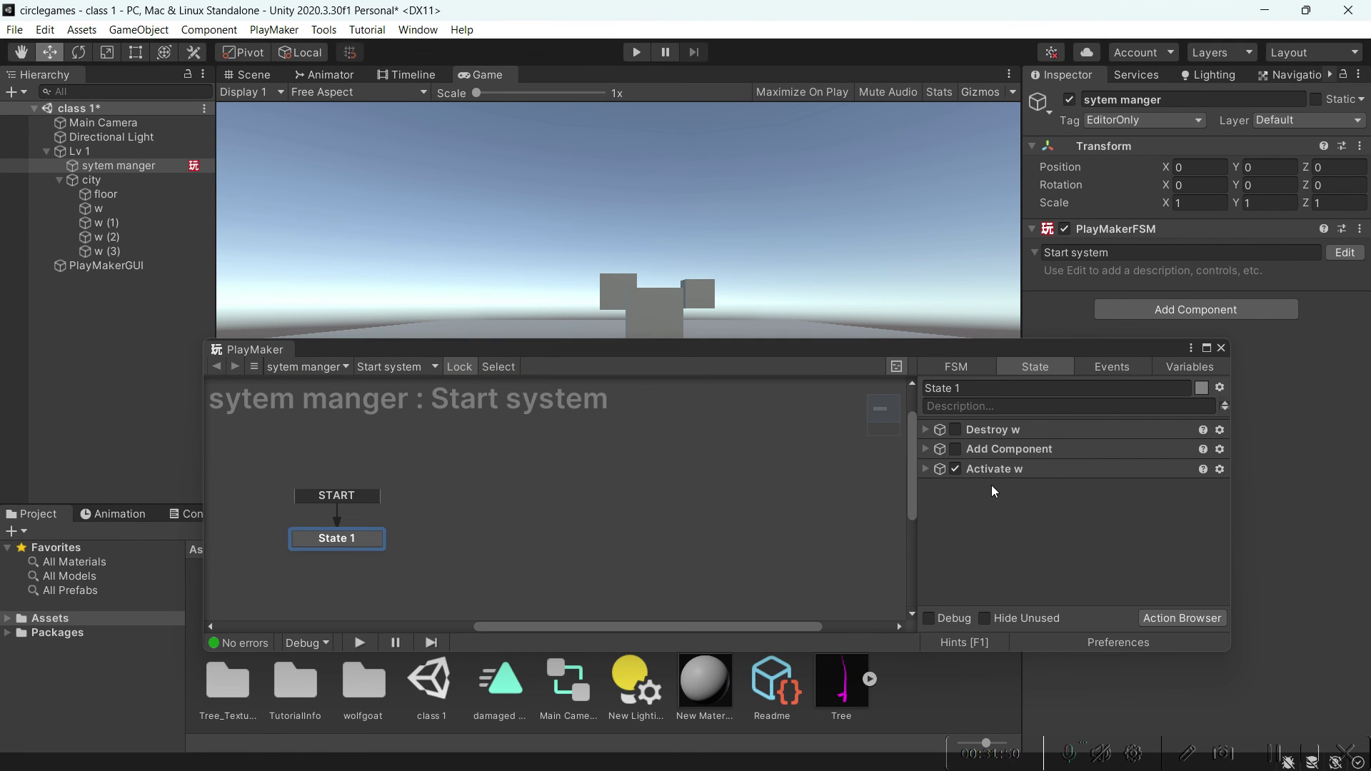
click(926, 468)
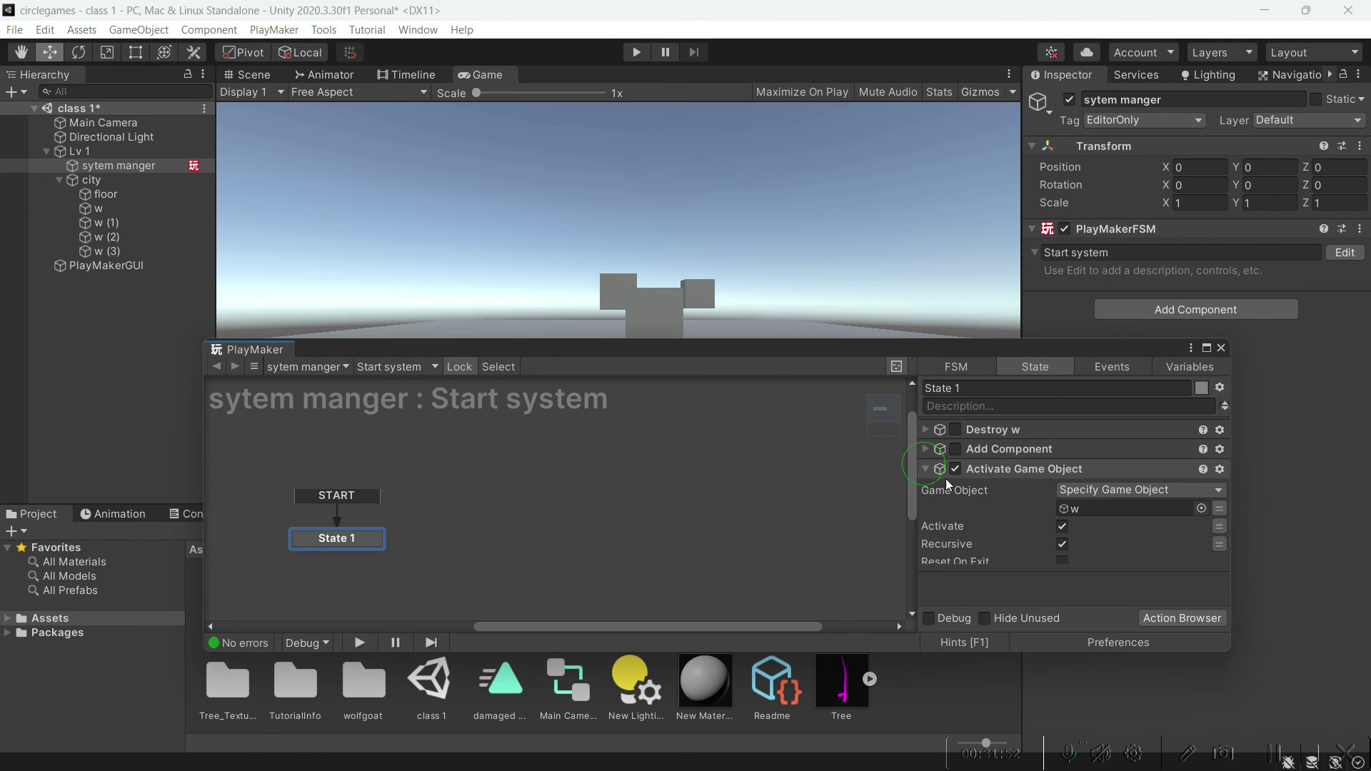
click(1062, 527)
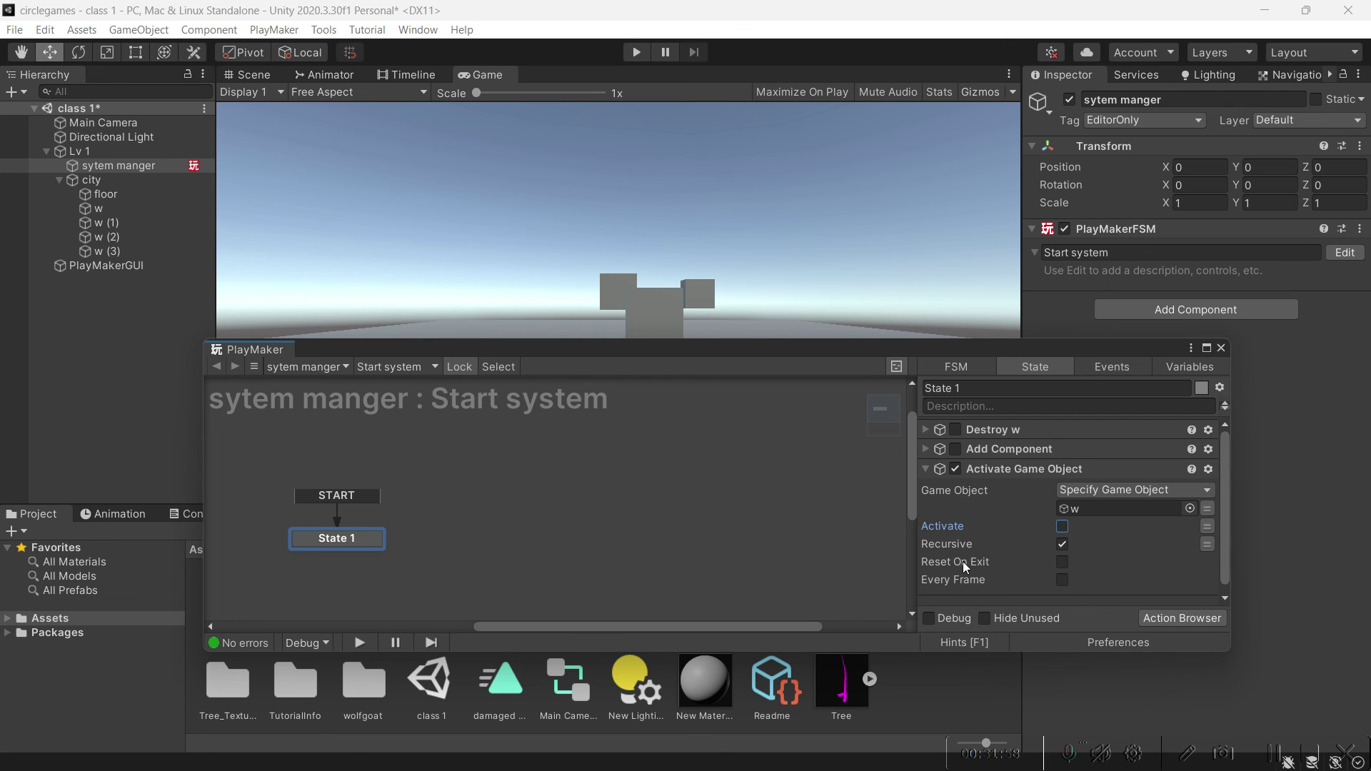
click(926, 469)
Play the game and toggle w's active state on and off to examine the deactivation
click(630, 54)
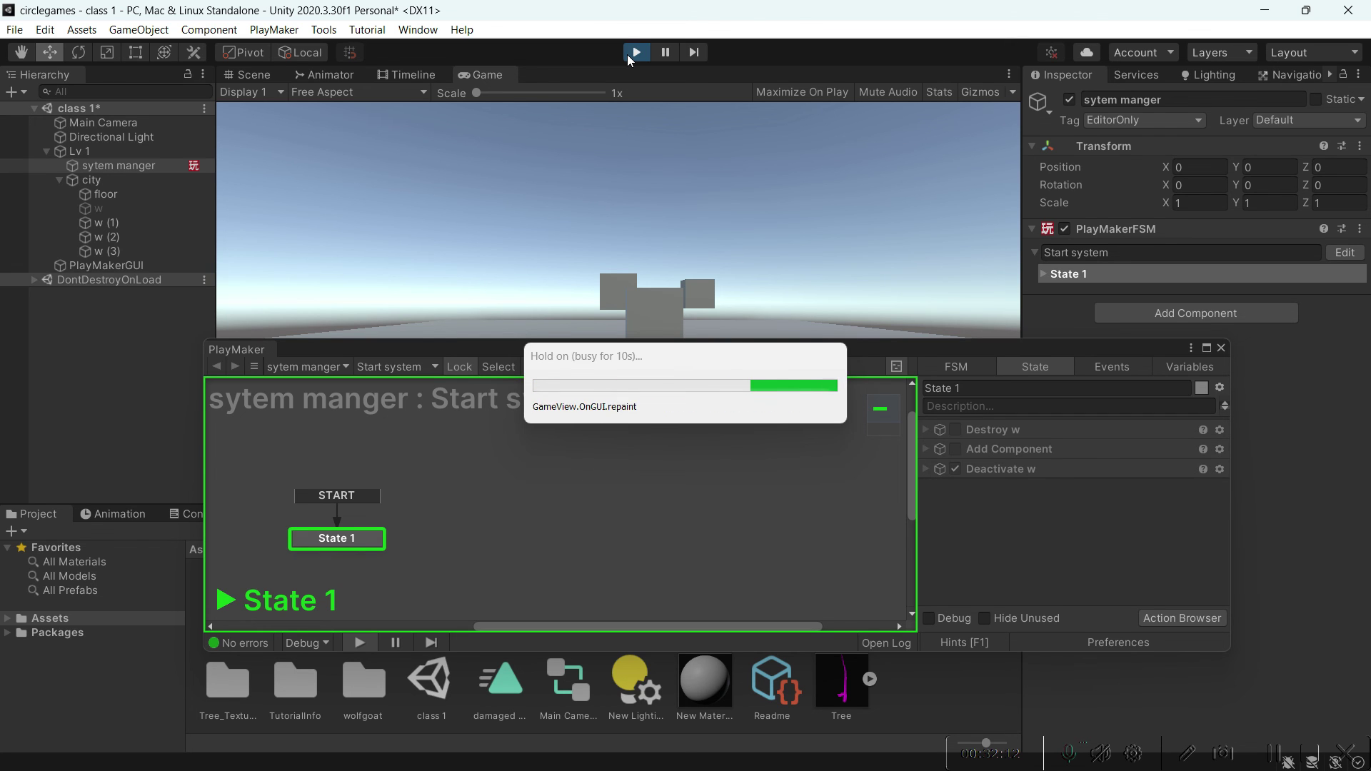
click(100, 208)
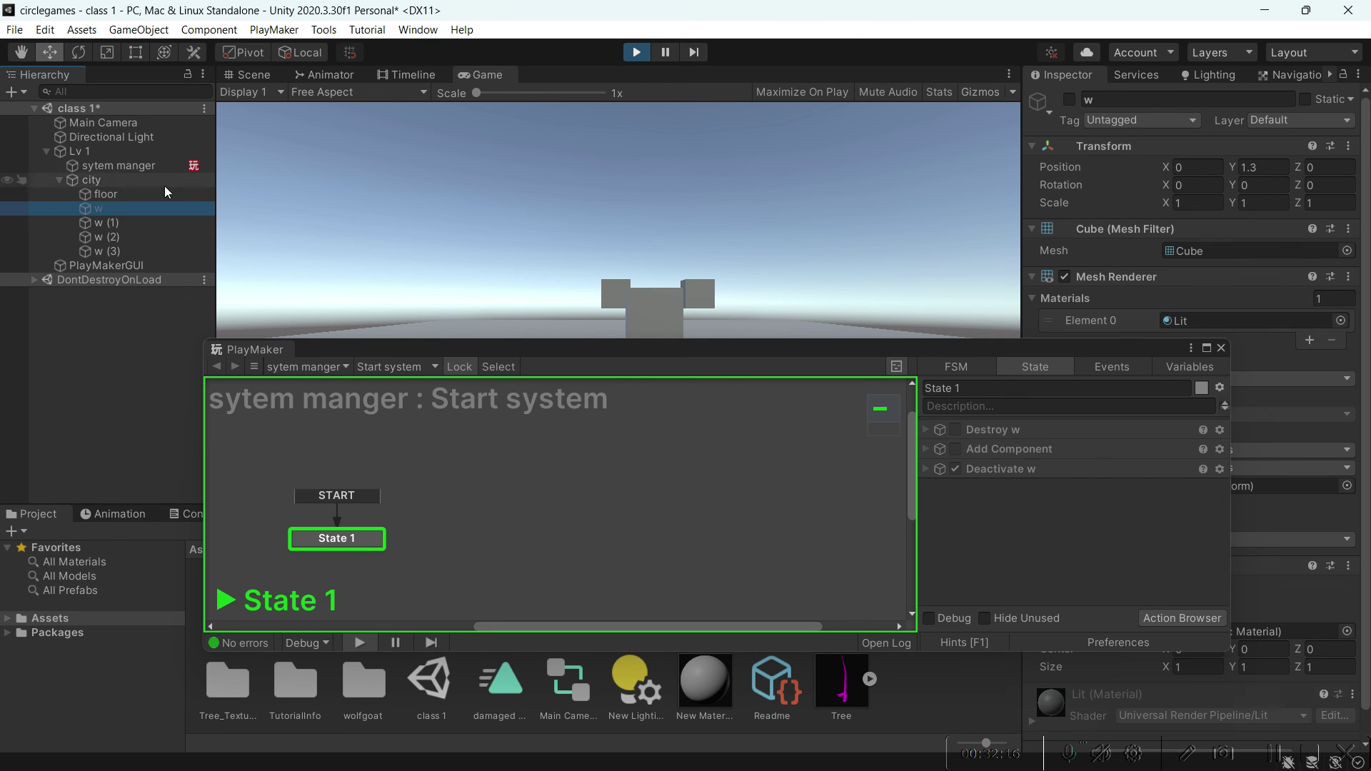
click(1069, 100)
click(1069, 100)
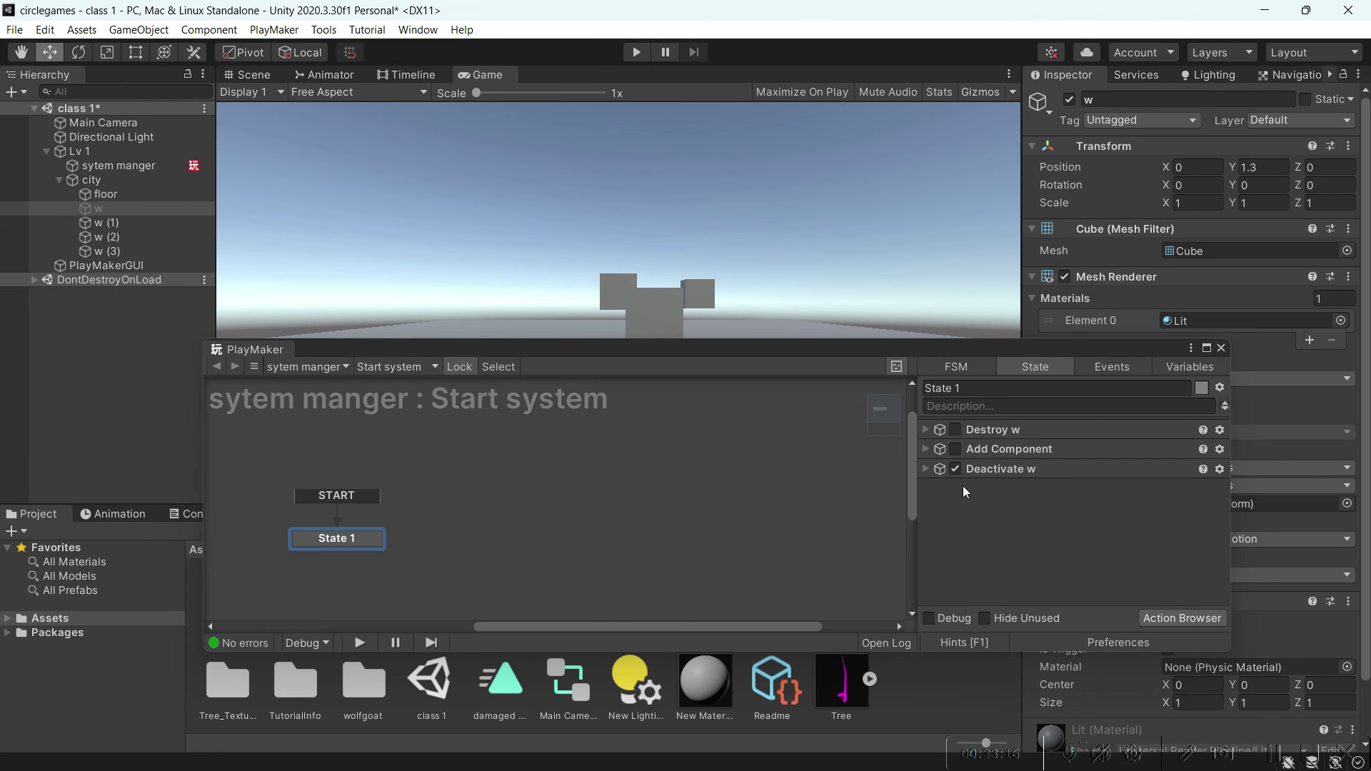
Enable the Destroy w action in place of Deactivate w, and test it by playing and stopping the game
click(956, 431)
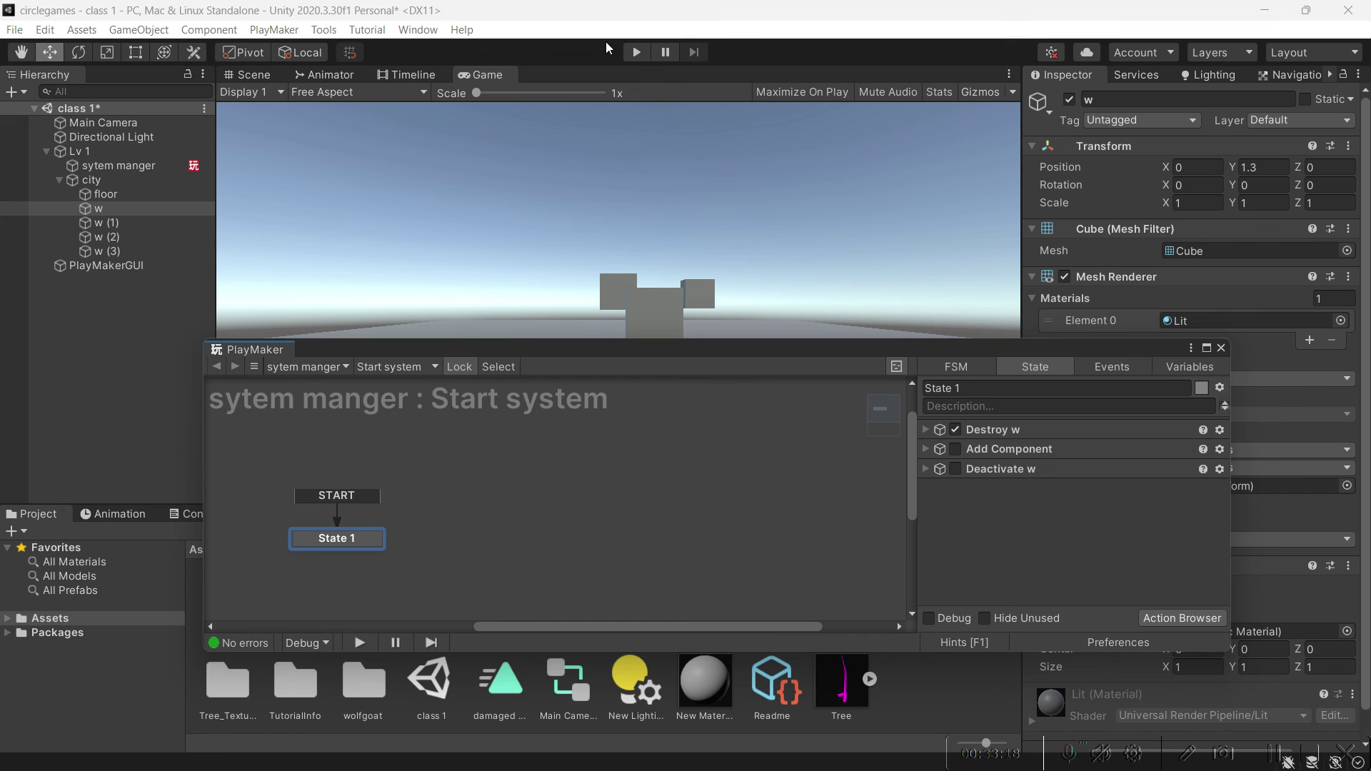
click(637, 52)
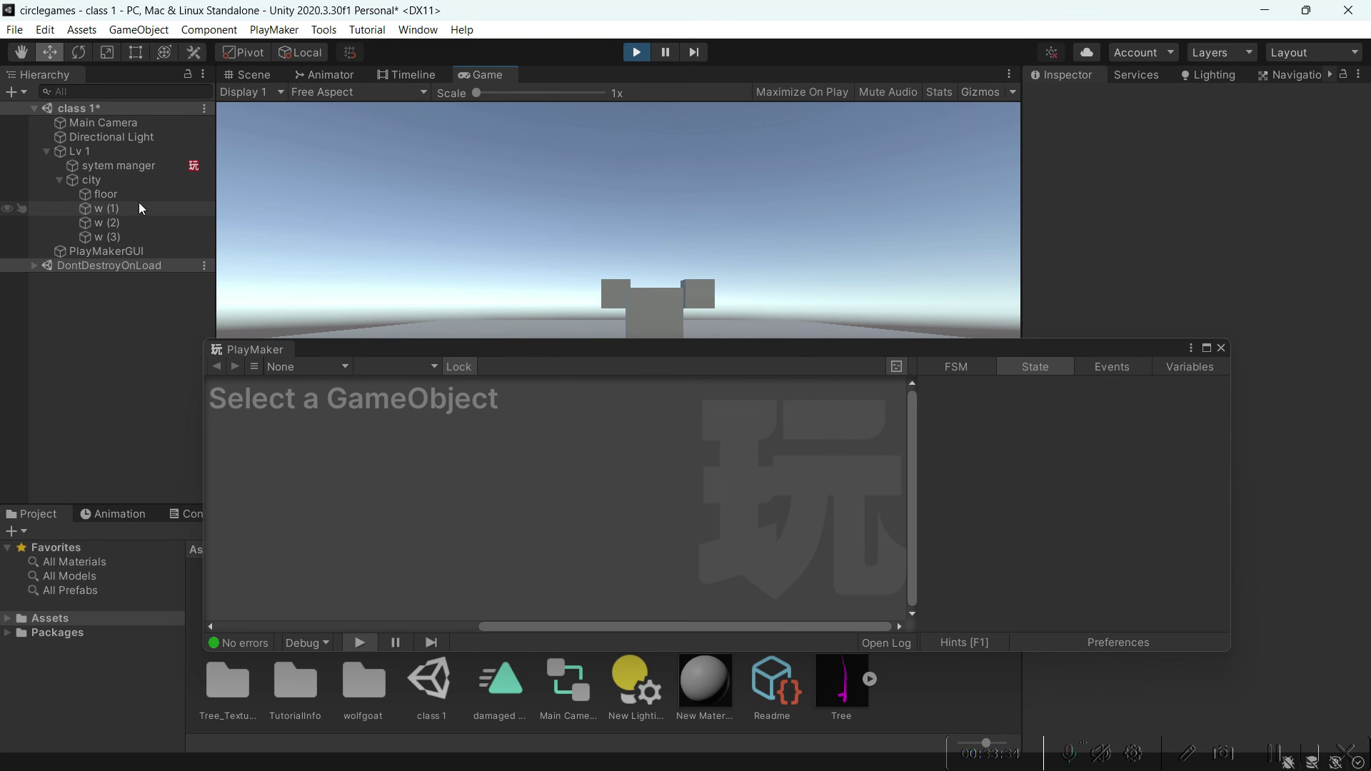
click(636, 52)
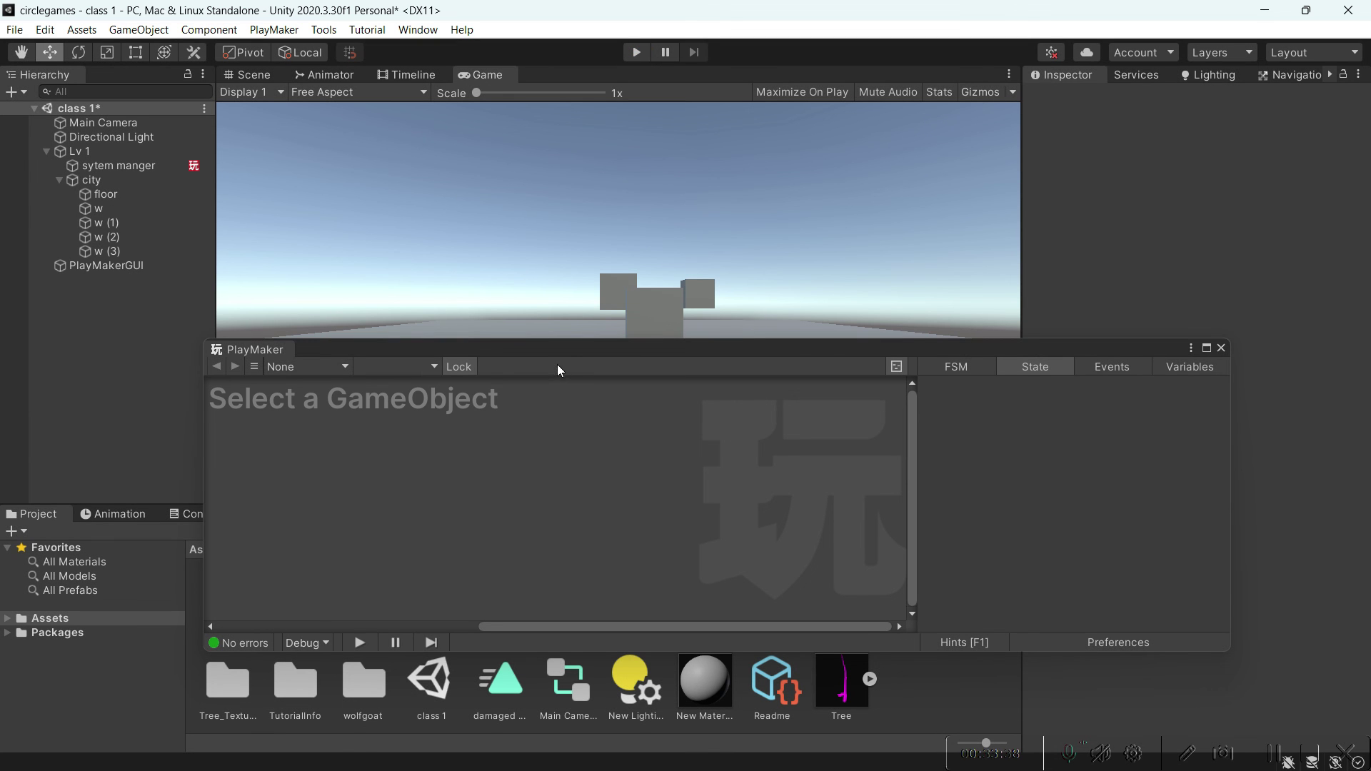
Remove the Destroy w and Deactivate w actions from State 1 of sytem manger, and enable and expand Add Component
click(118, 165)
right_click(1007, 430)
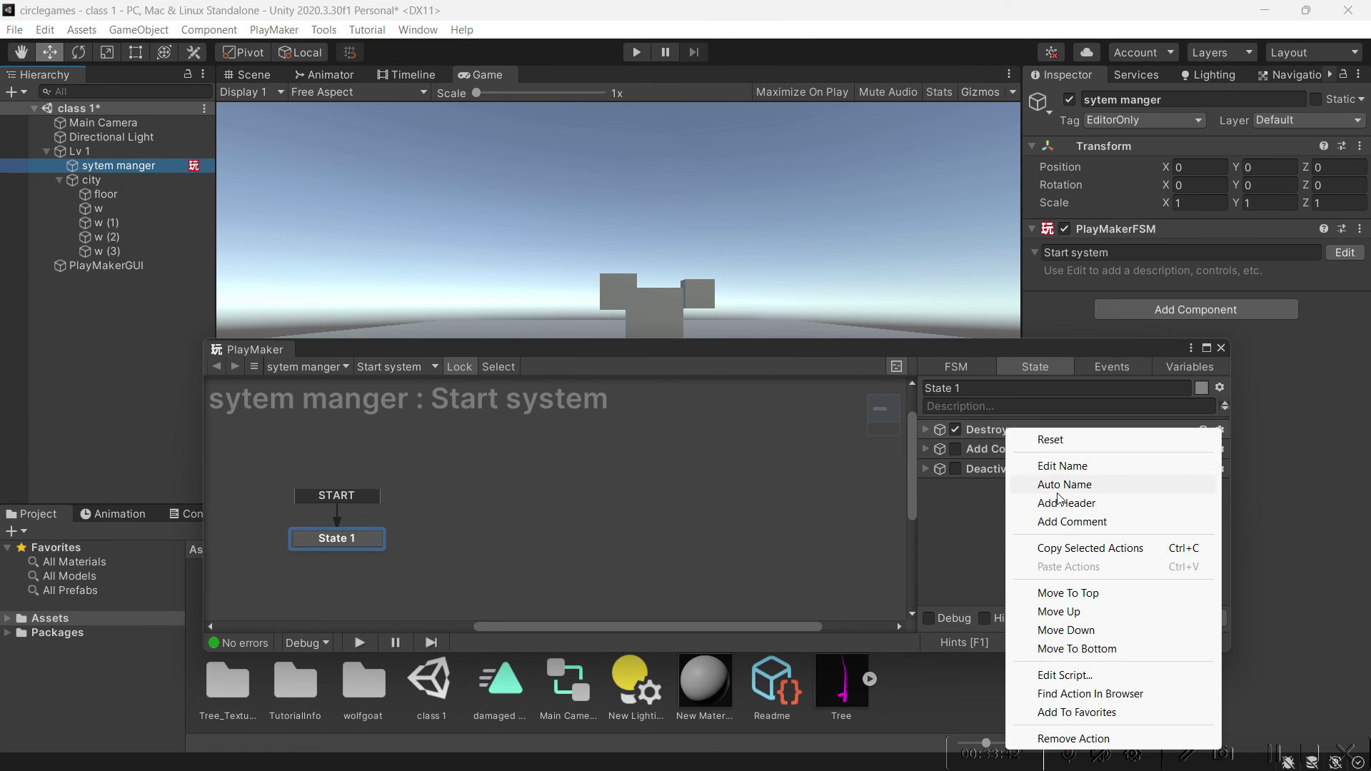
click(1066, 737)
right_click(1057, 449)
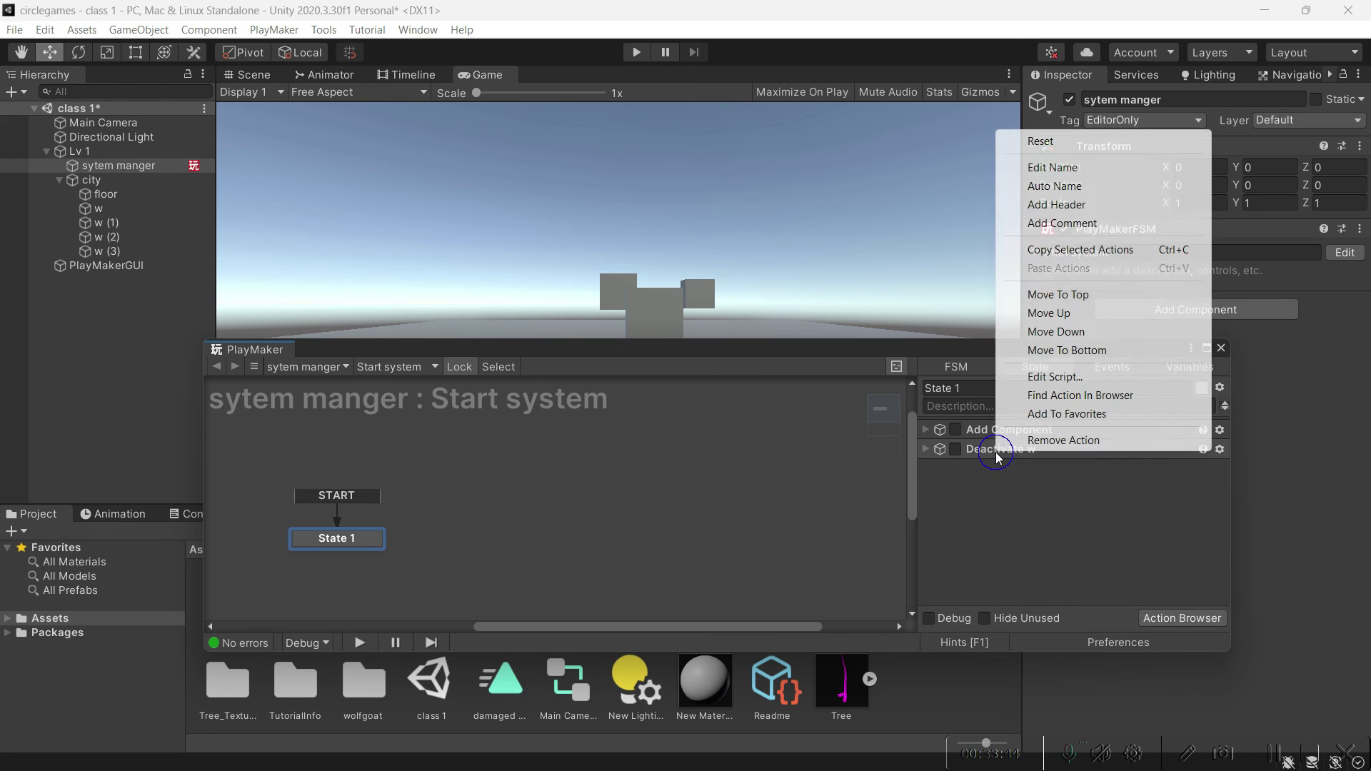
click(1057, 442)
click(927, 429)
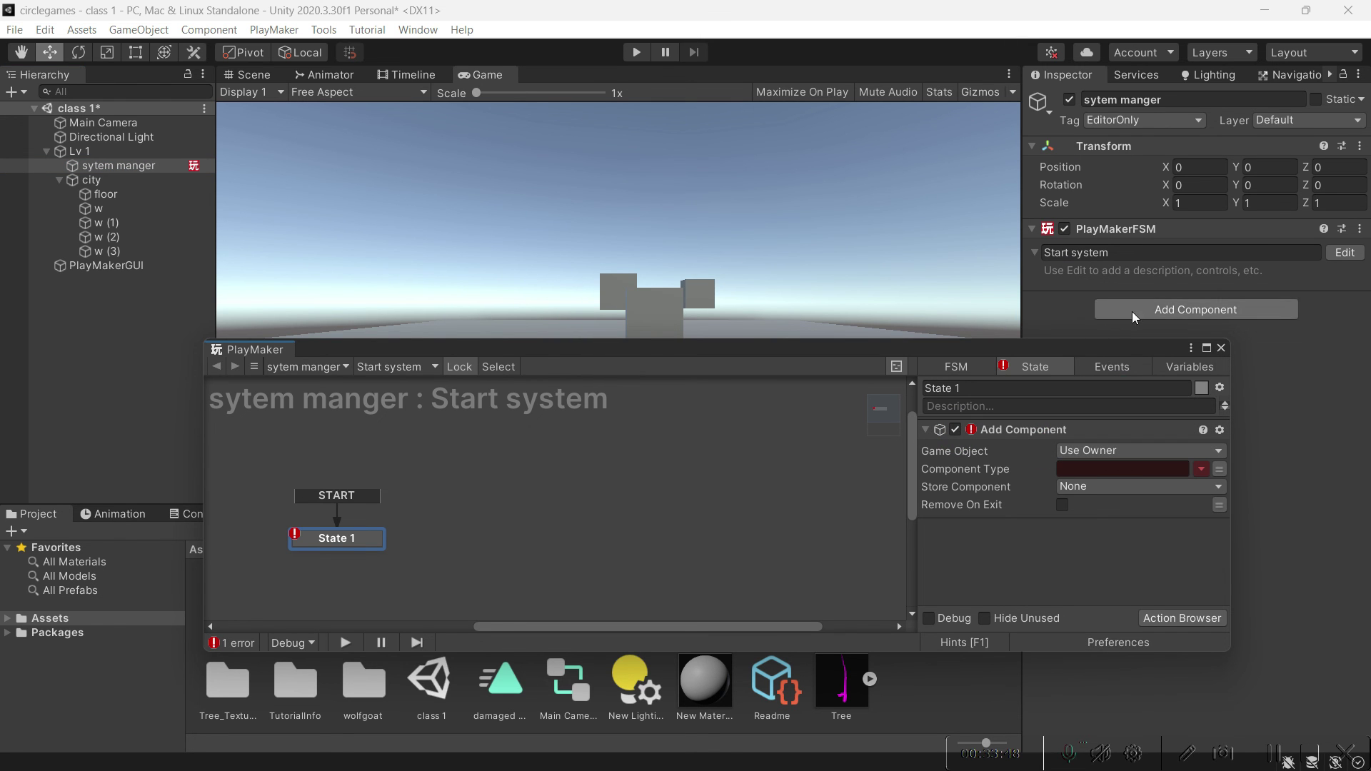
Move the PlayMaker window clear of the Inspector, and browse the component categories that can be added to sytem manger
drag(675, 350, 602, 495)
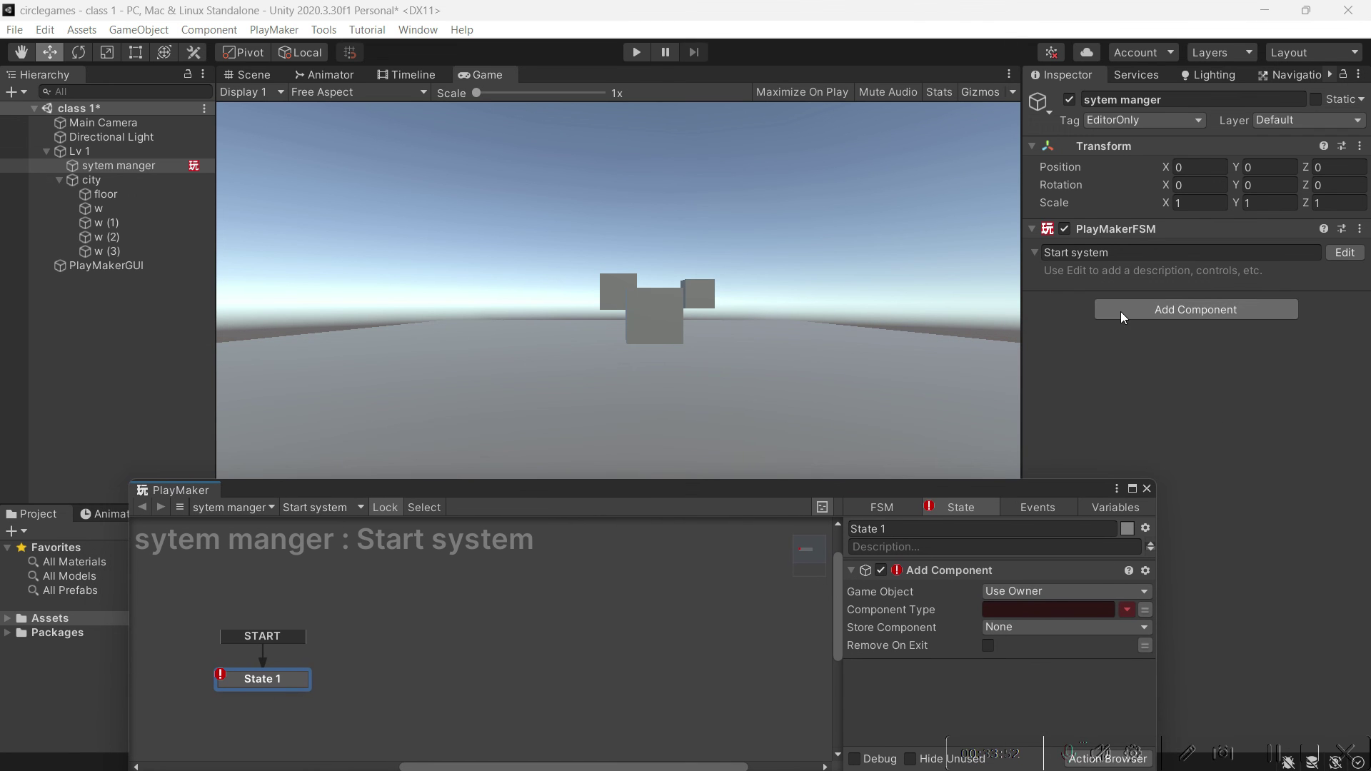
drag(1016, 487, 829, 294)
click(1203, 310)
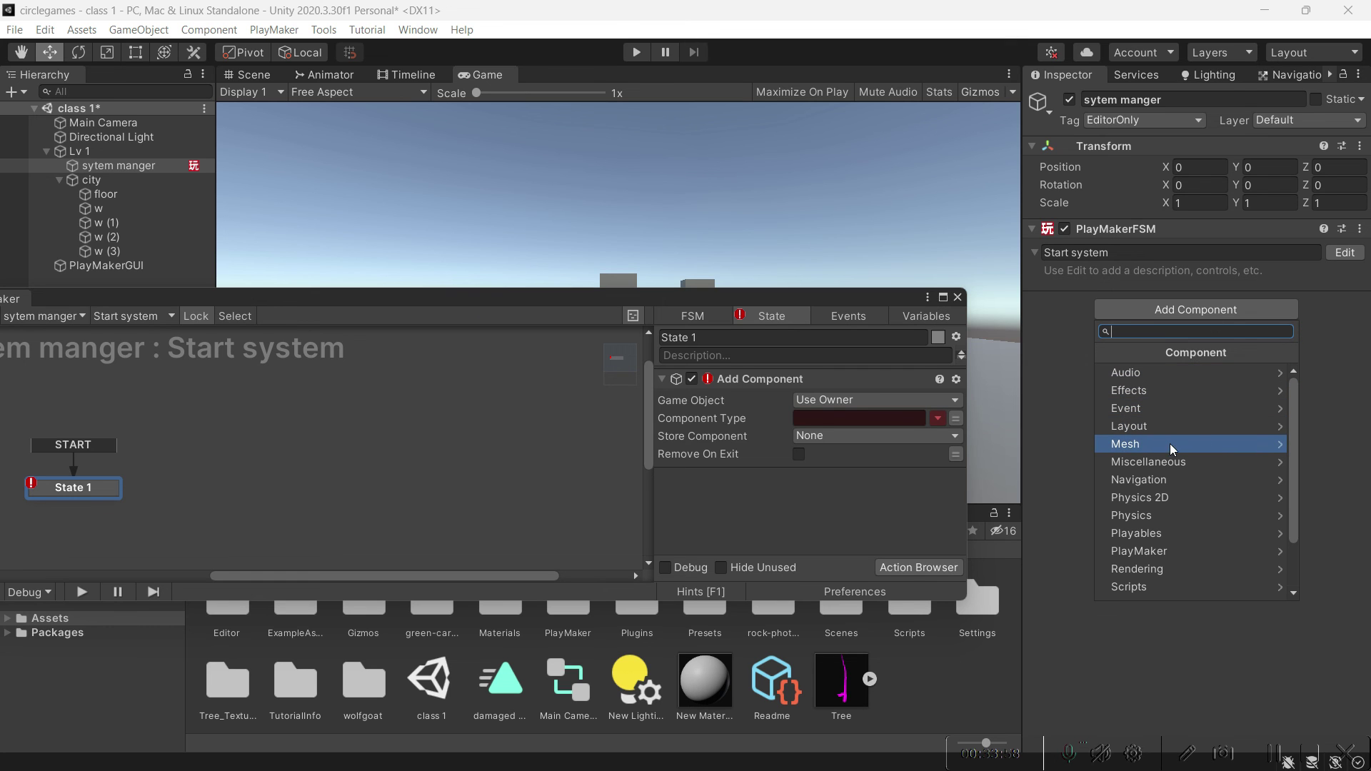
scroll(1169, 466, down, 3)
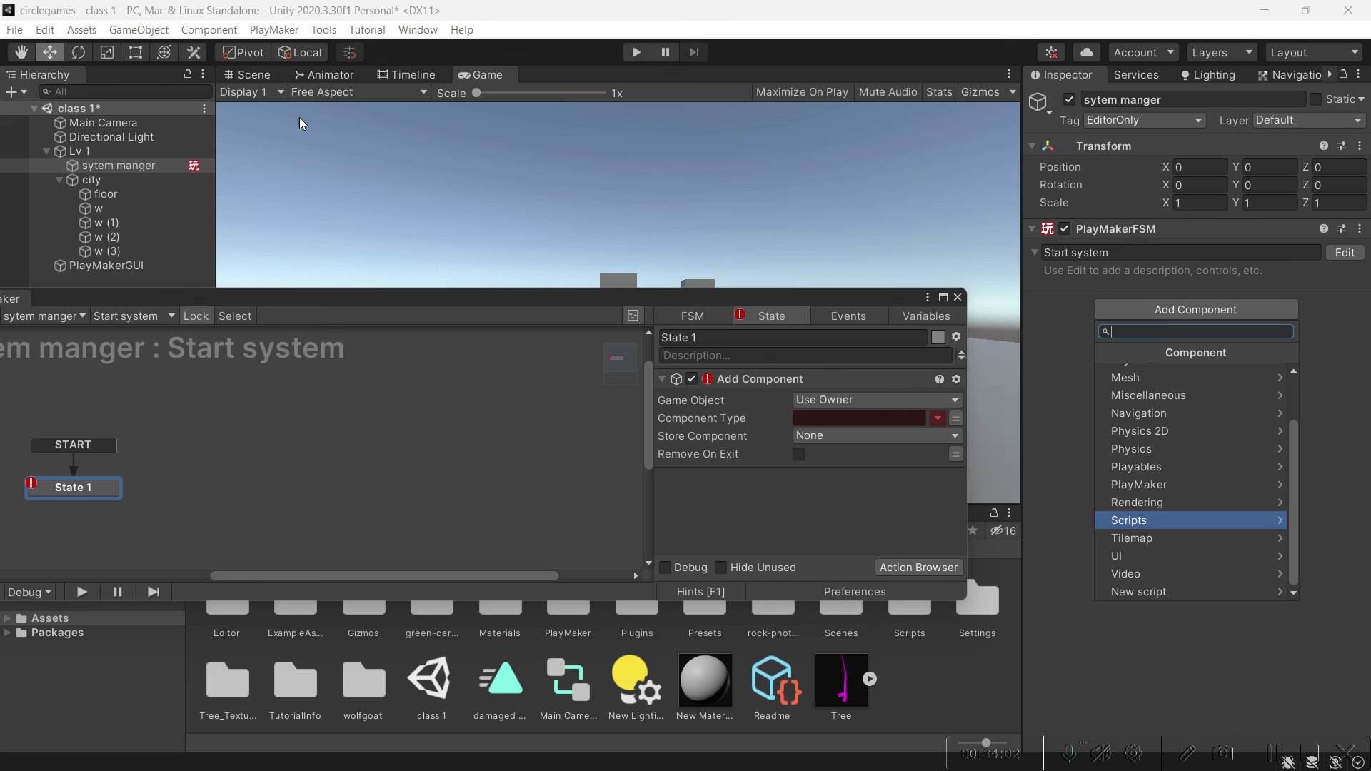
click(218, 30)
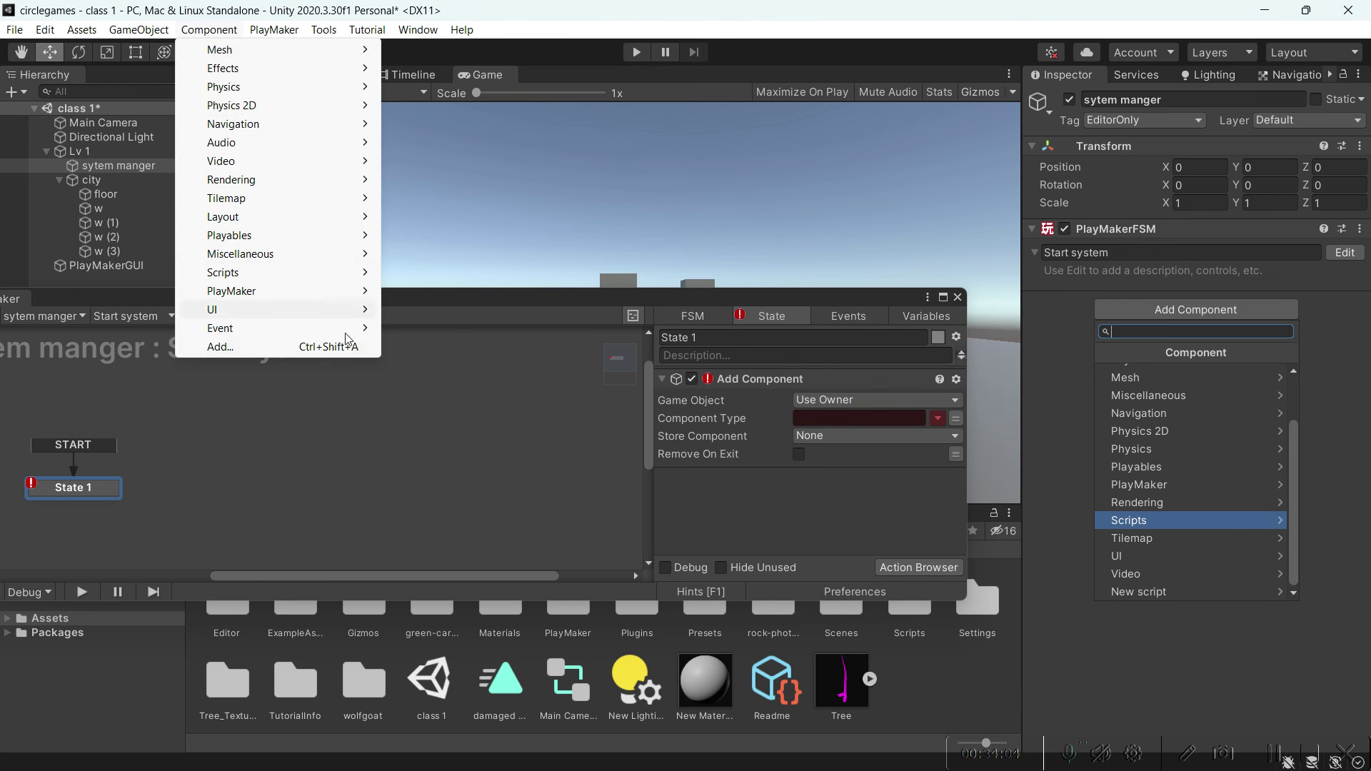
click(500, 429)
Browse the Component Type choices of the Add Component action, including the UnityEngine components
click(938, 420)
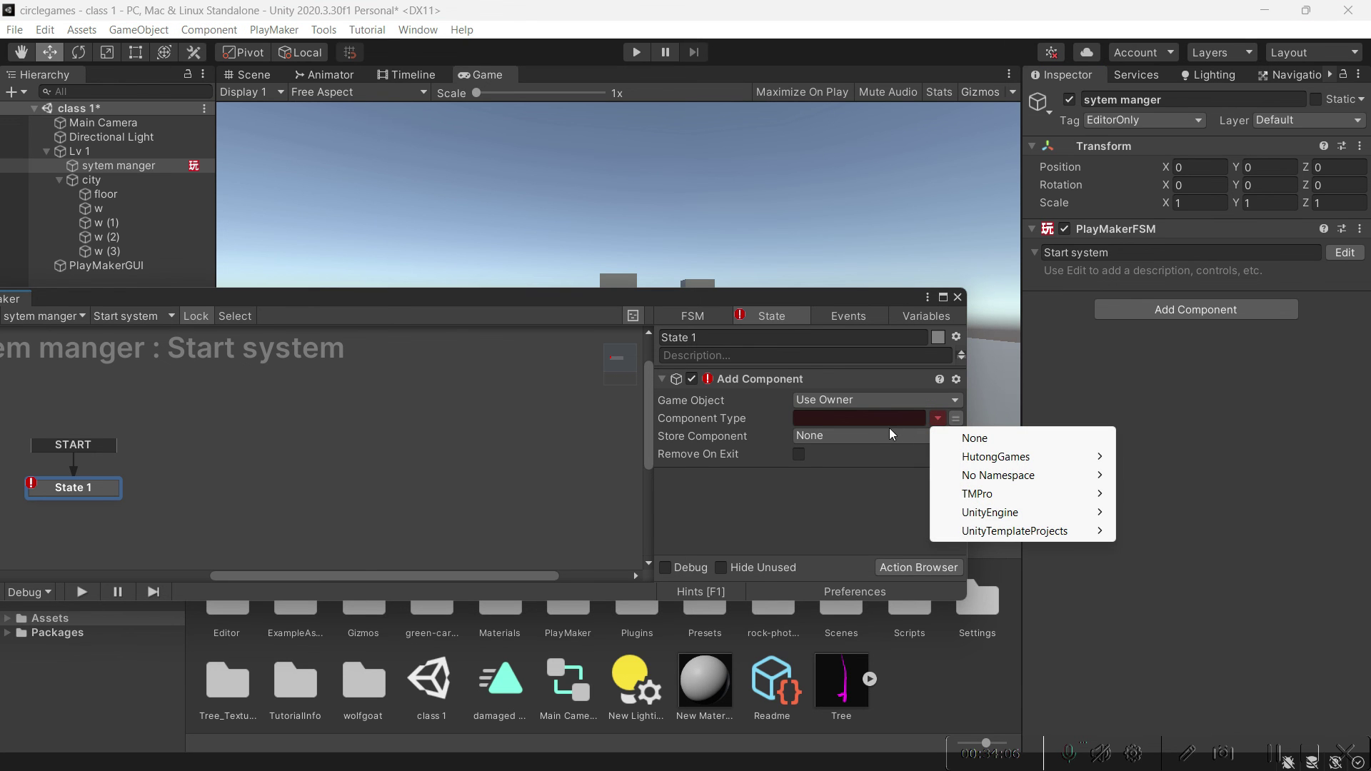
mouse_move(1014, 512)
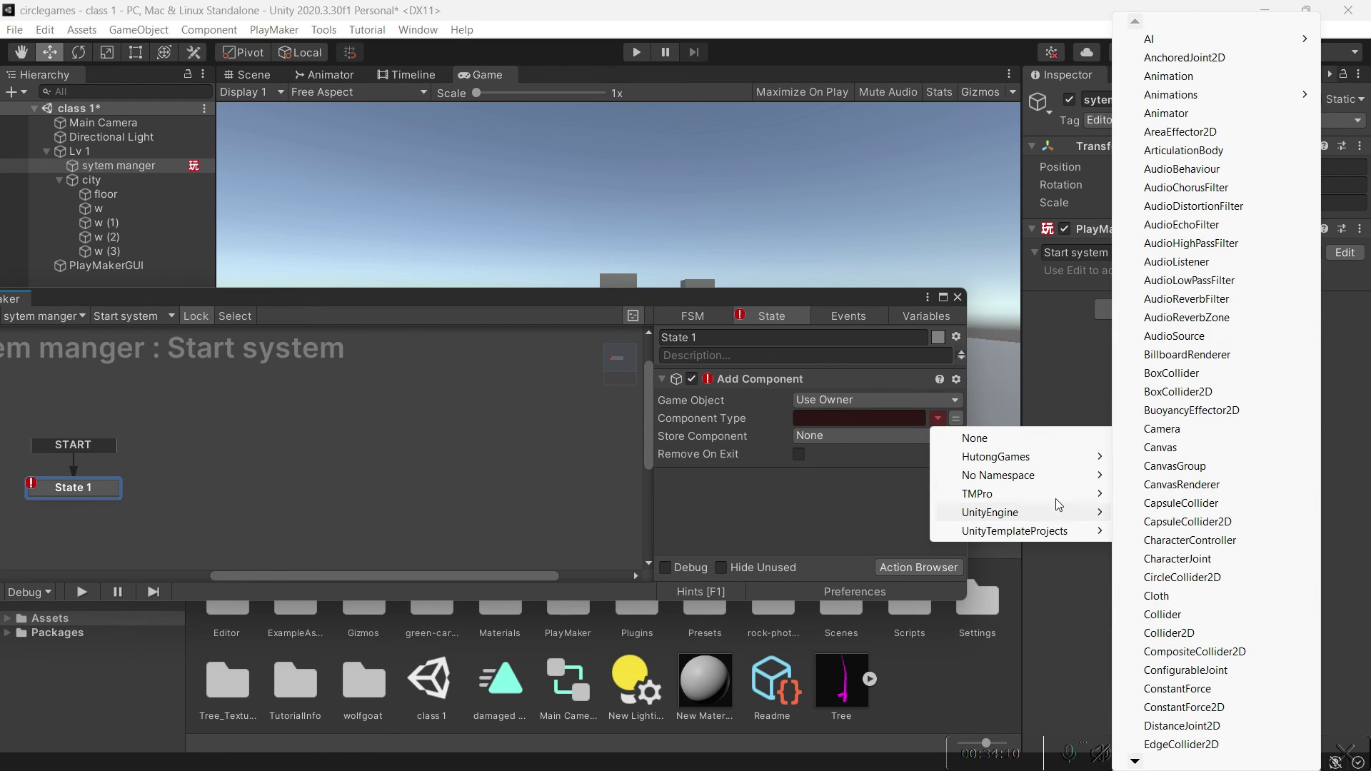
mouse_move(1062, 462)
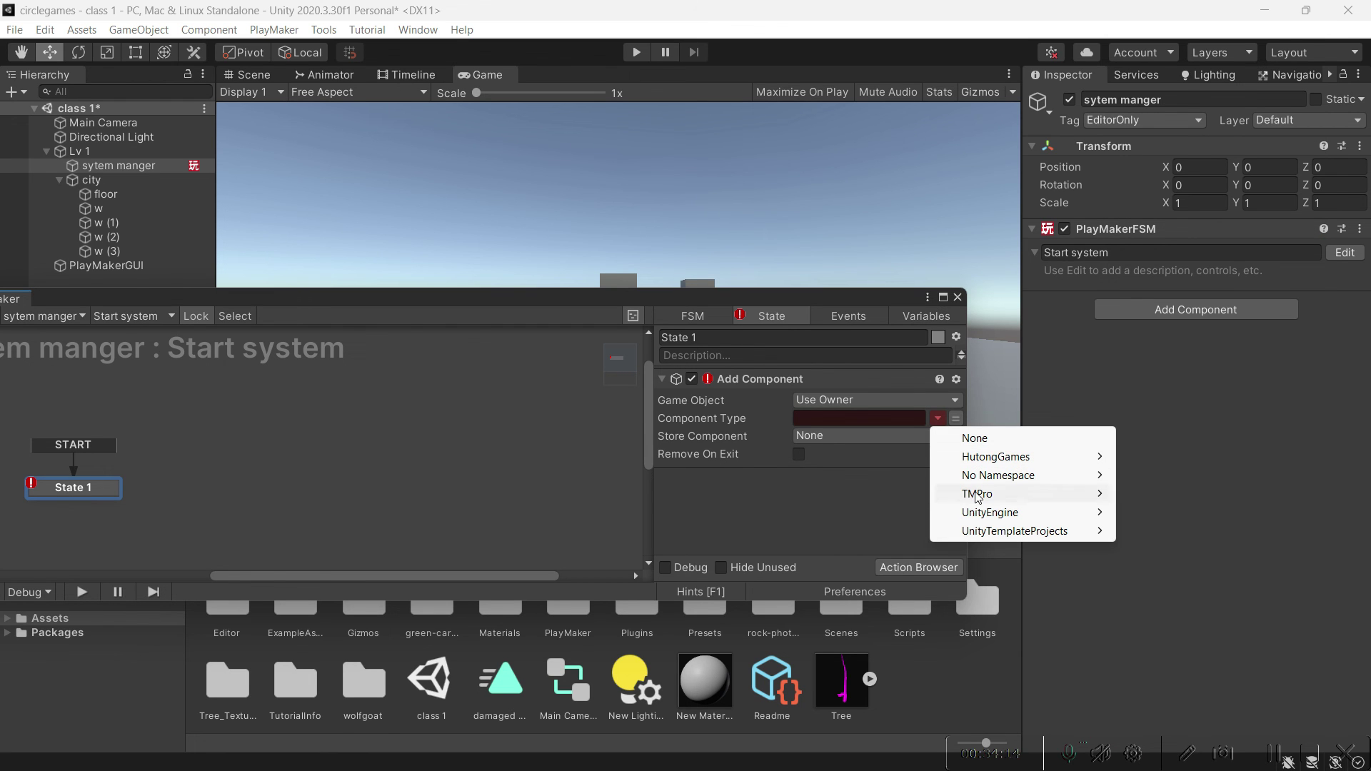
mouse_move(975, 496)
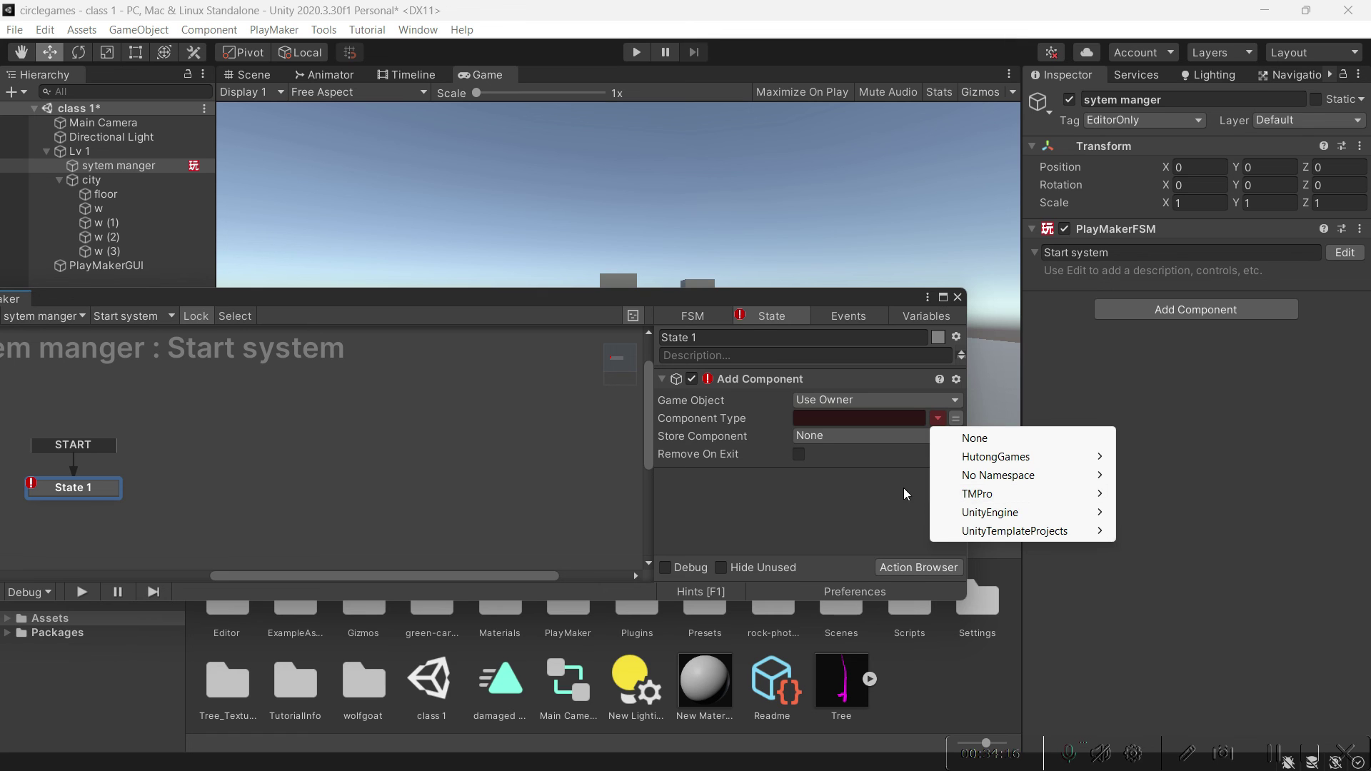
click(759, 511)
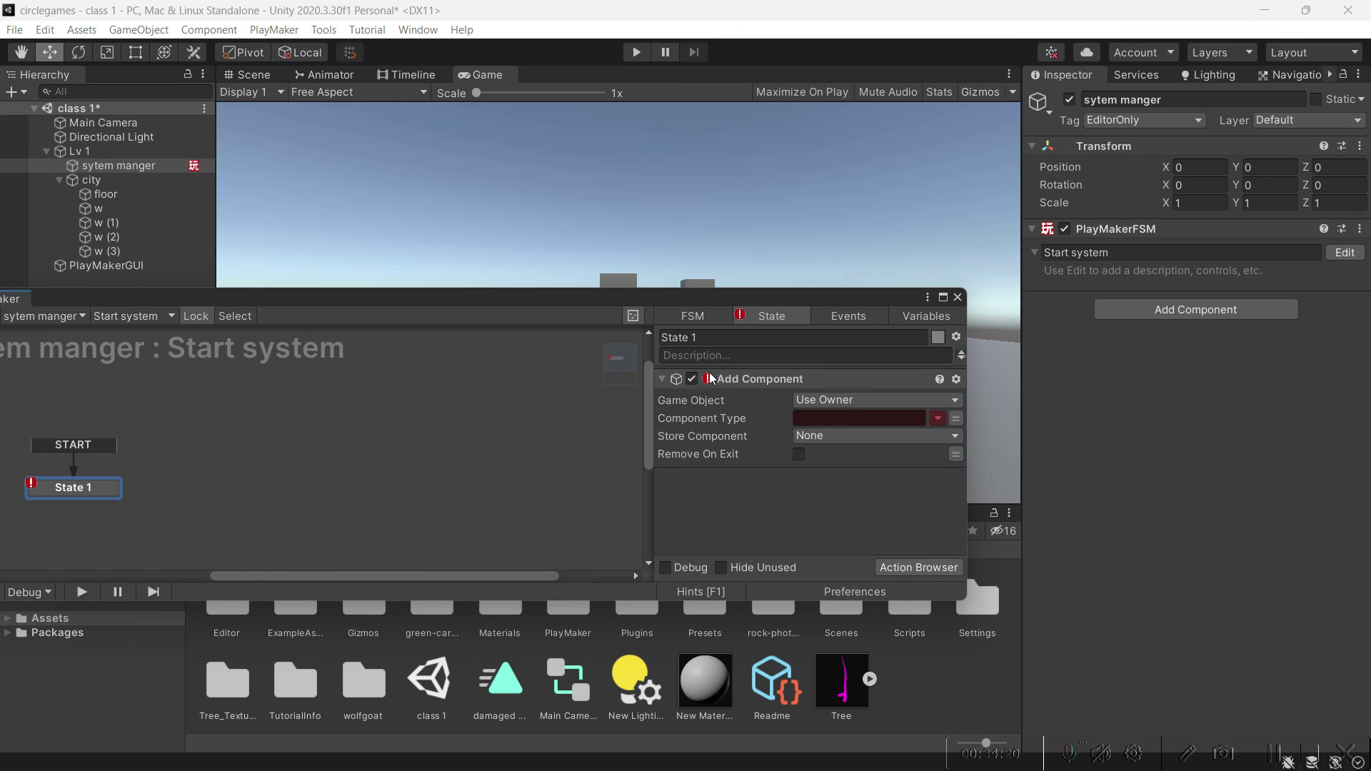
Open and close the Action Browser for State 1, and show the Add Component action's options
click(744, 377)
right_click(745, 379)
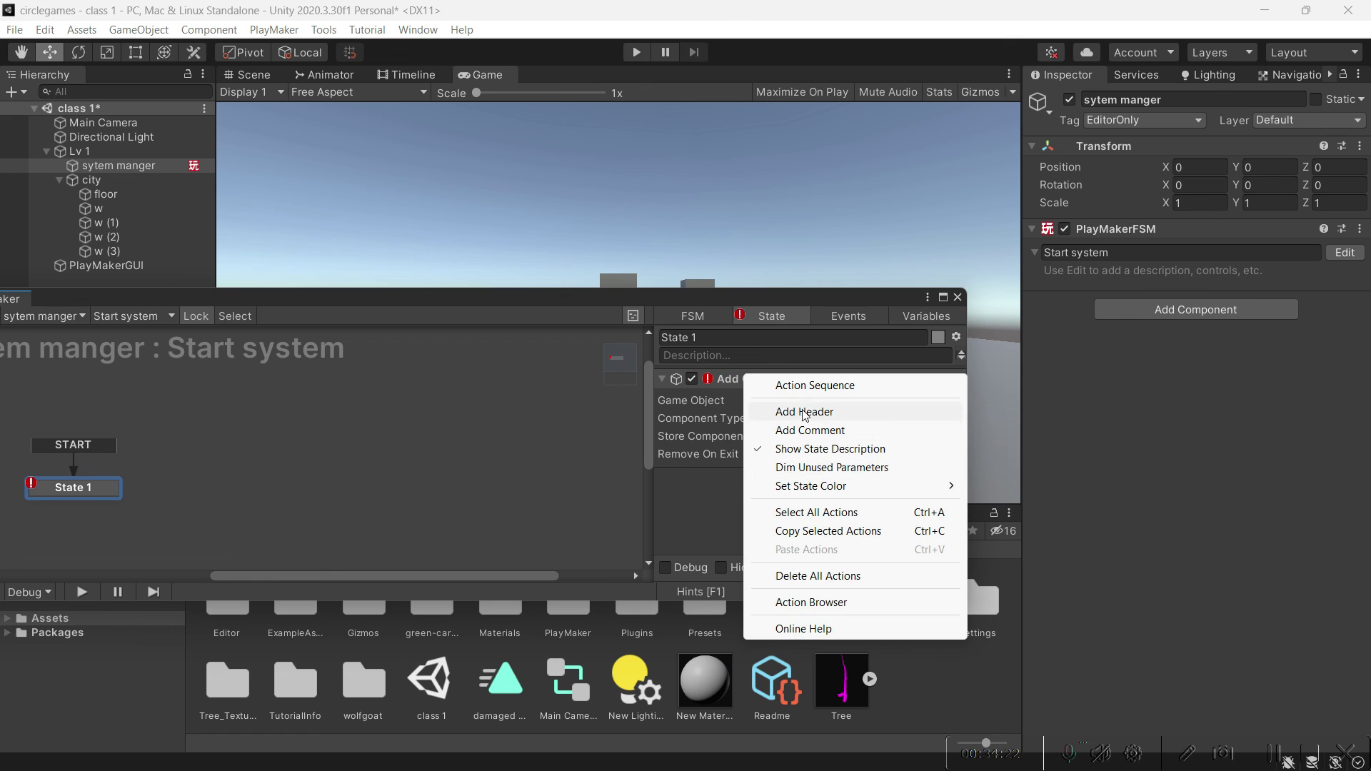
click(811, 603)
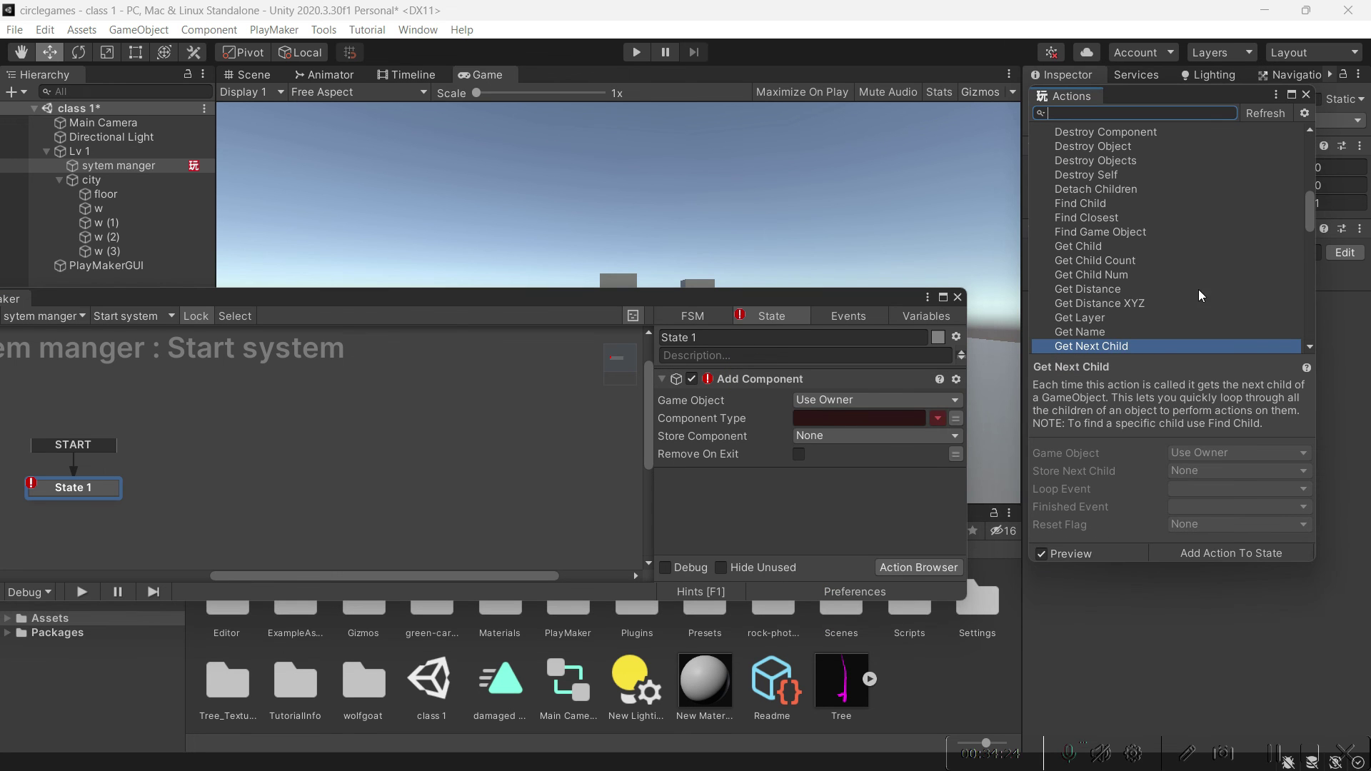
click(1307, 98)
right_click(745, 378)
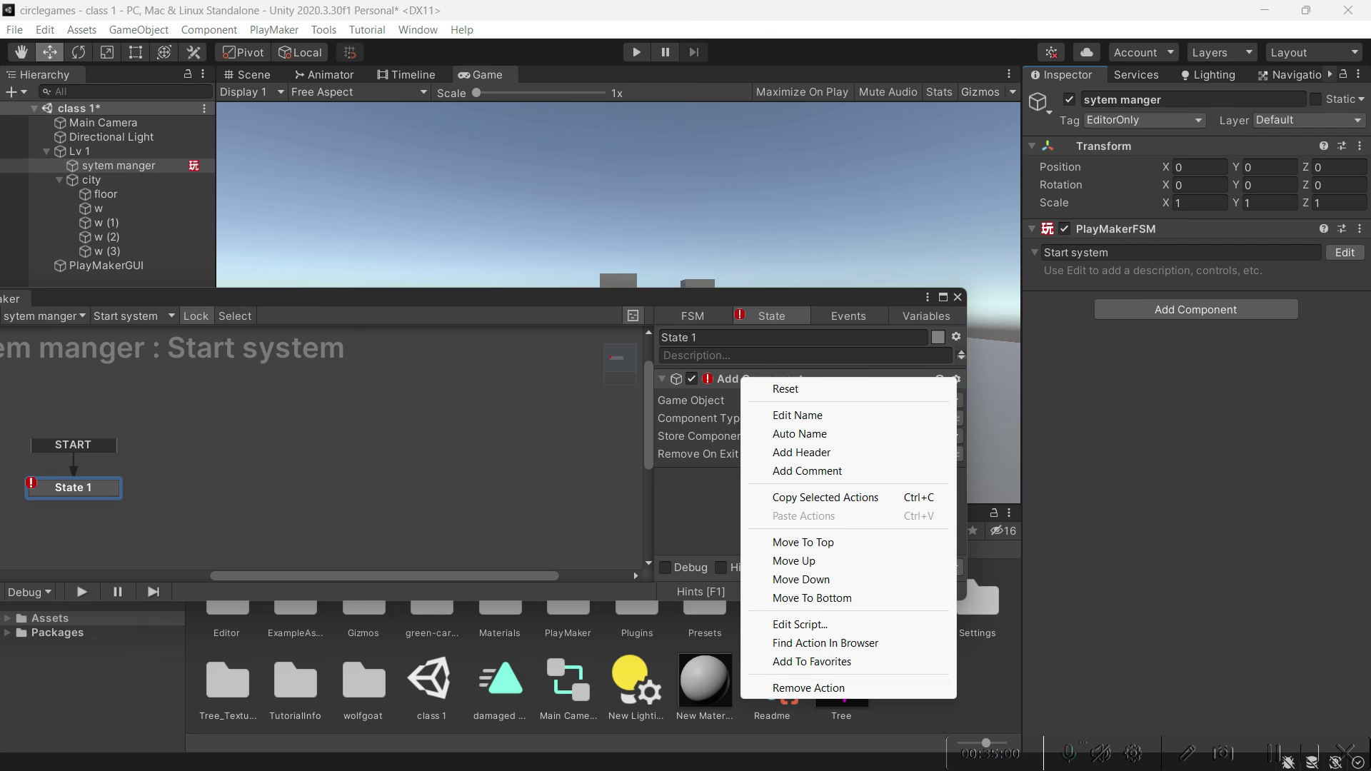
Switch to Discord and draft the sample message "dfeewfweaf" in the Unity tutorial class post
key(super)
click(910, 746)
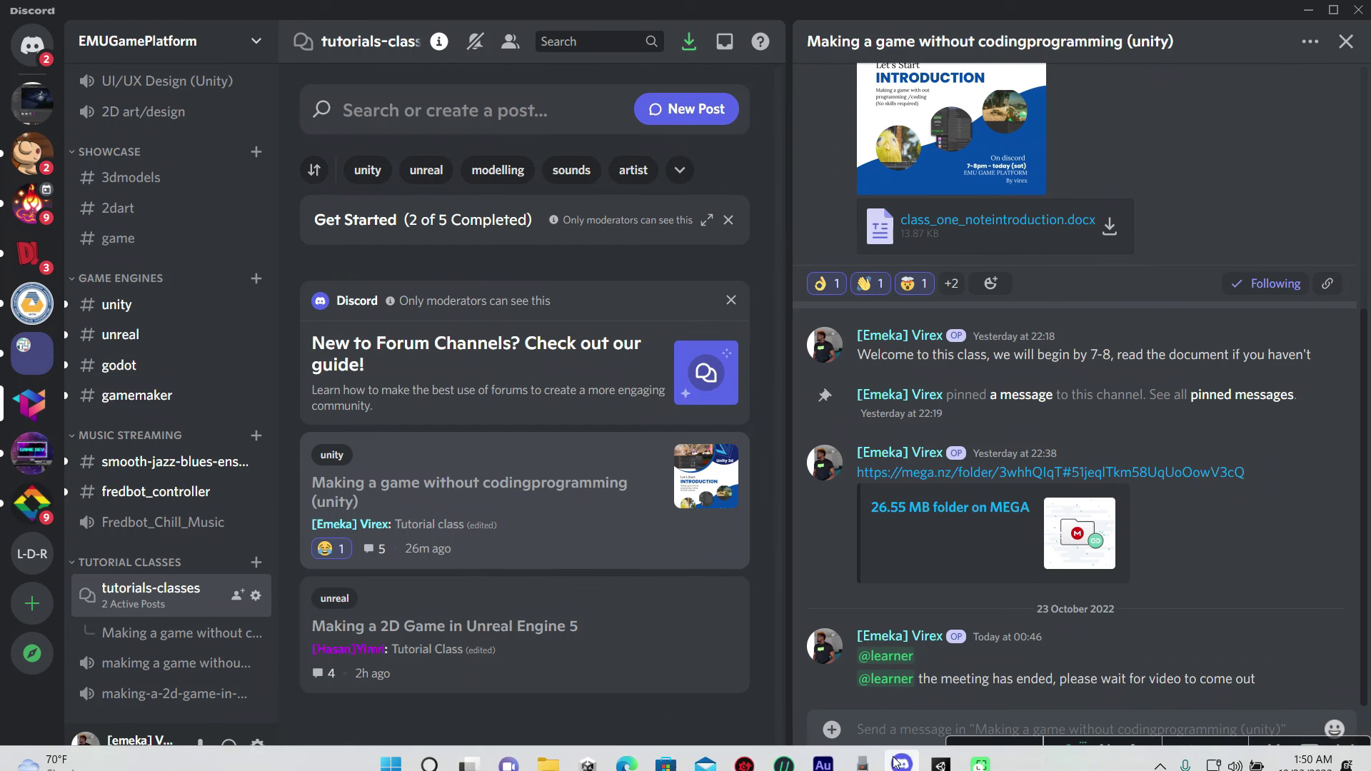
click(877, 724)
text(dfeewfweaf)
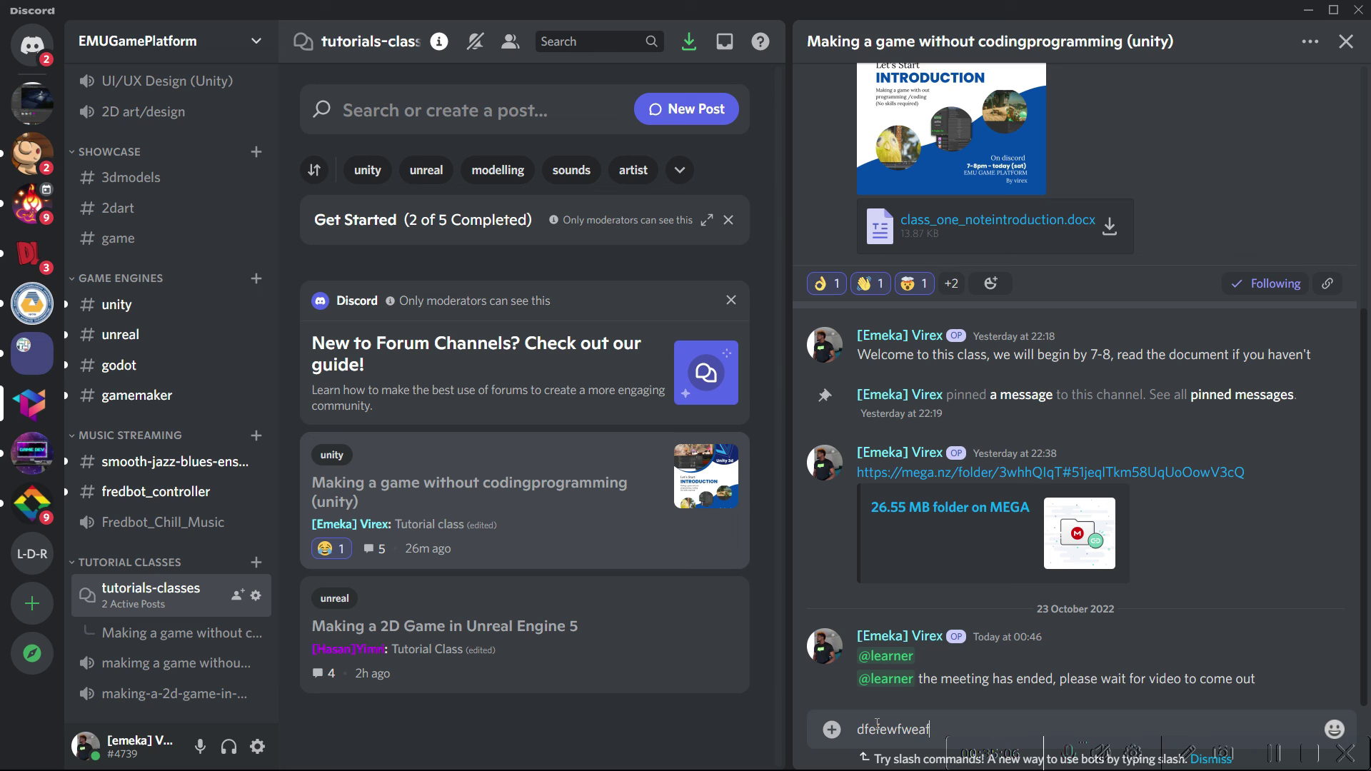